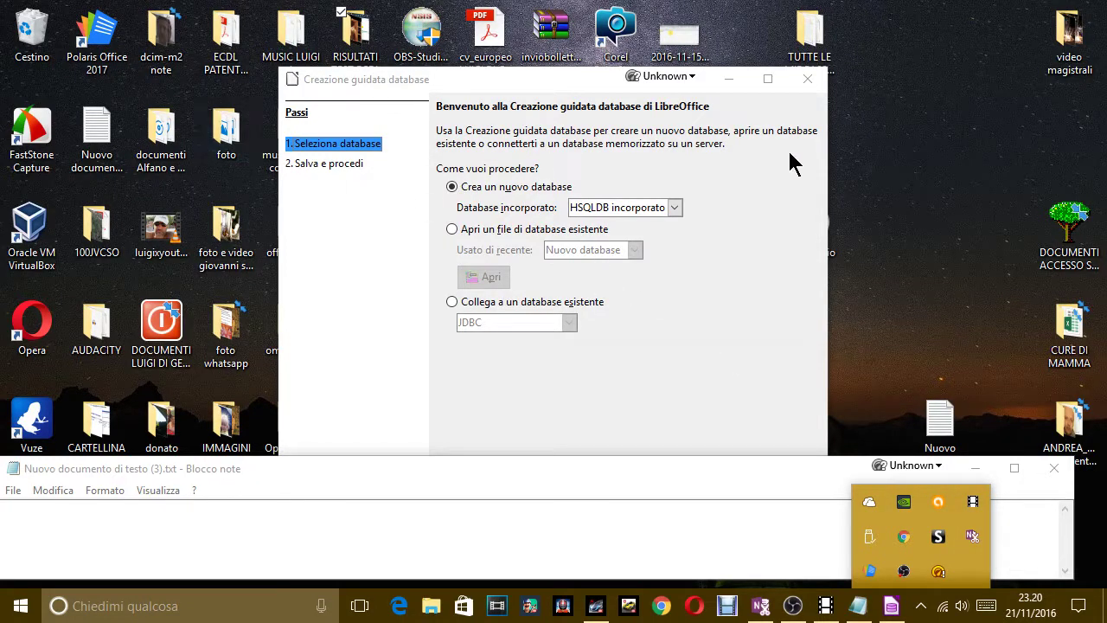
Close the database wizard and type 'apriamo libre office' into the Blocco note document.
{"action": "left_click", "coordinate": [808, 82]}
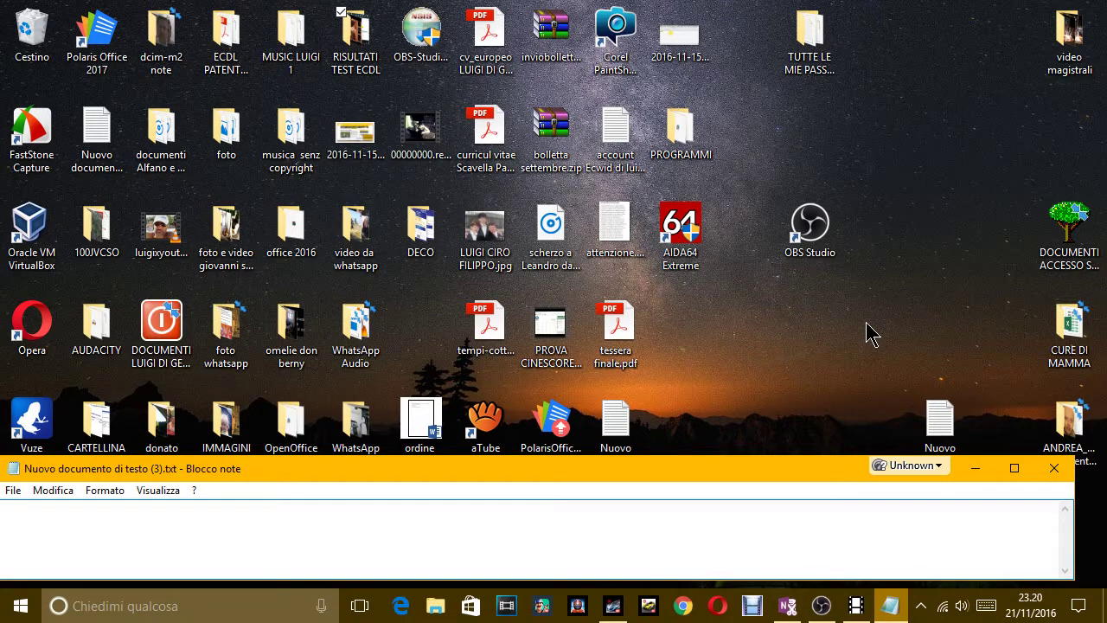
{"action": "type", "text": "aprima"}
{"action": "key", "text": "BackSpace"}
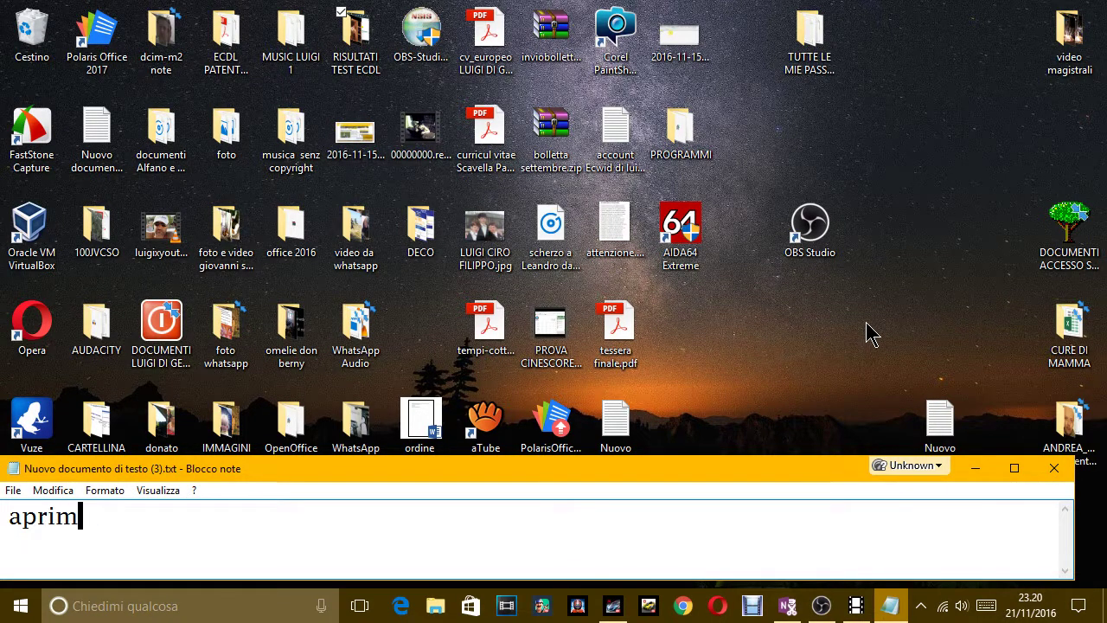
{"action": "key", "text": "BackSpace"}
{"action": "type", "text": "amo libre o"}
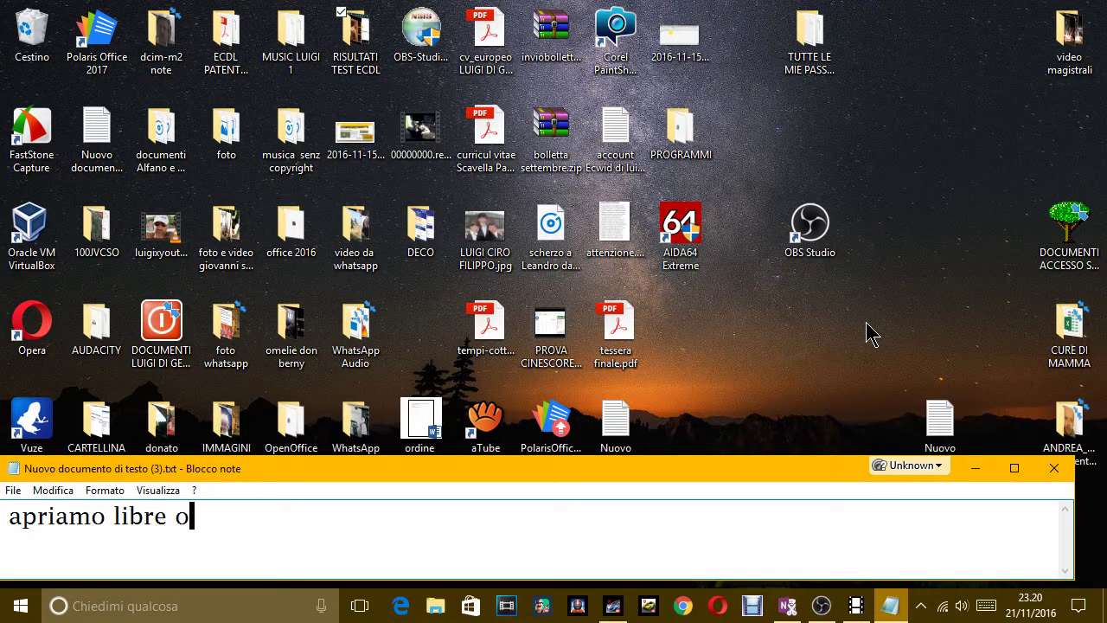
{"action": "type", "text": "ffice"}
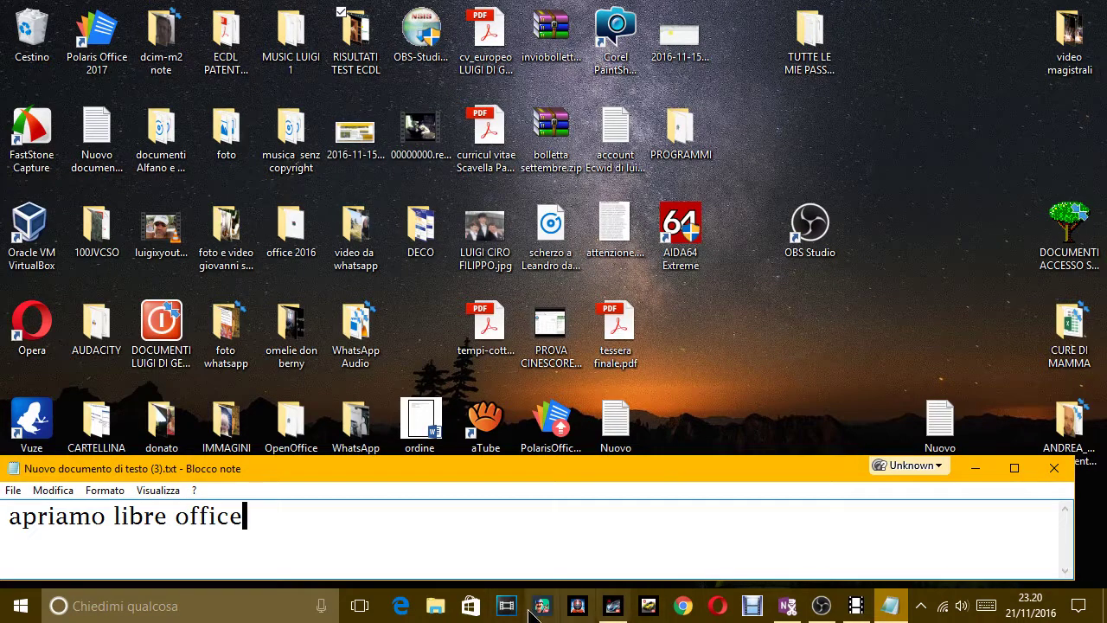
Launch LibreOffice Base from a Windows search for 'libre'.
{"action": "left_click", "coordinate": [163, 606]}
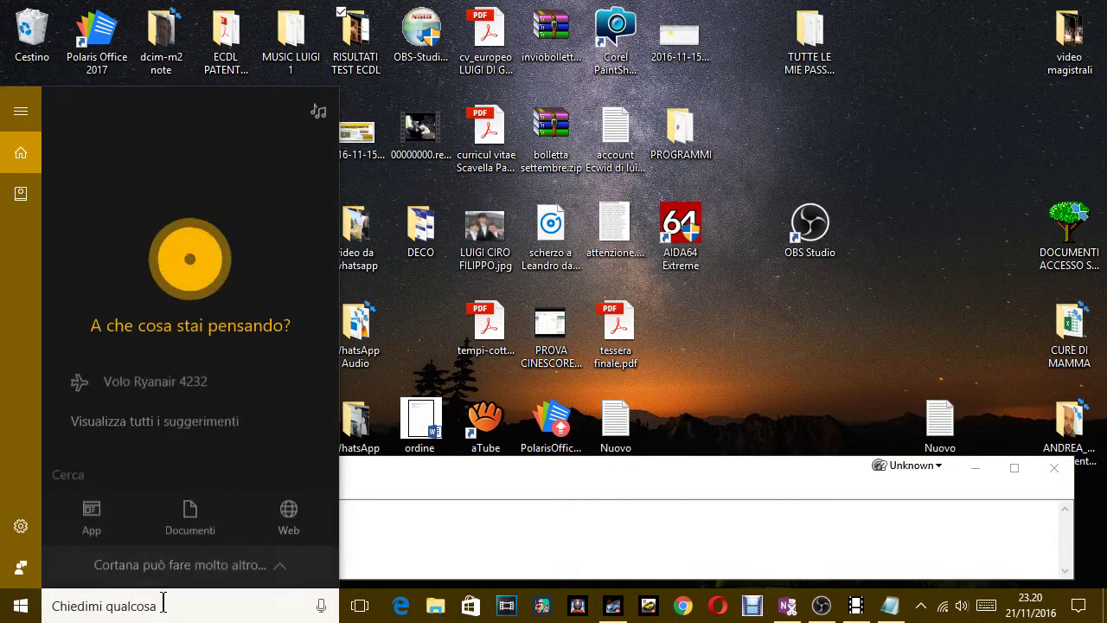
{"action": "type", "text": "libre"}
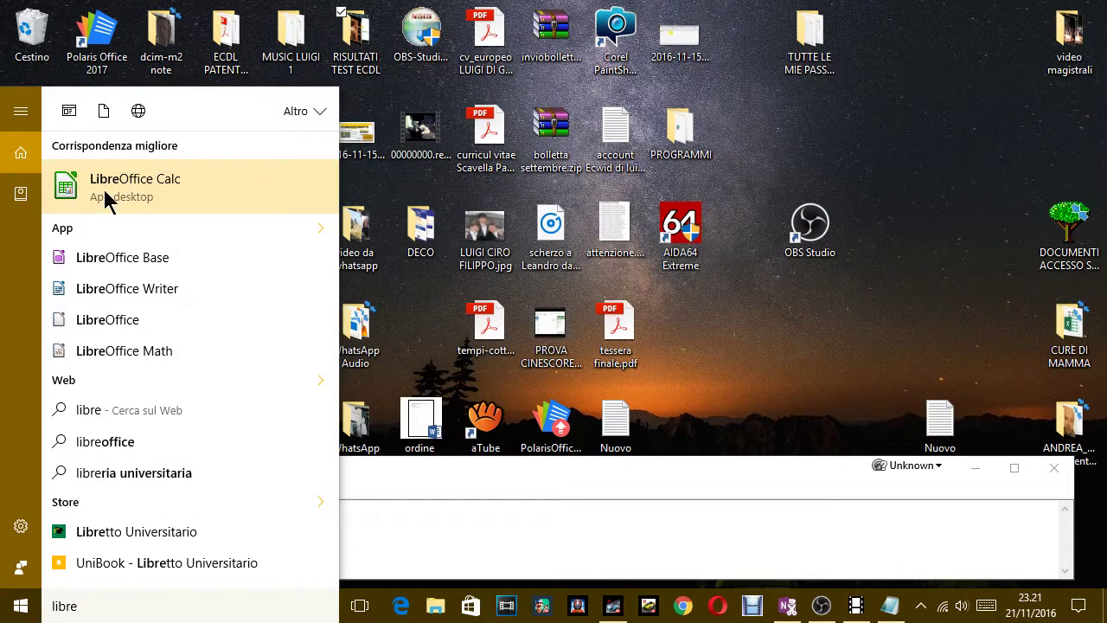
{"action": "left_click", "coordinate": [126, 259]}
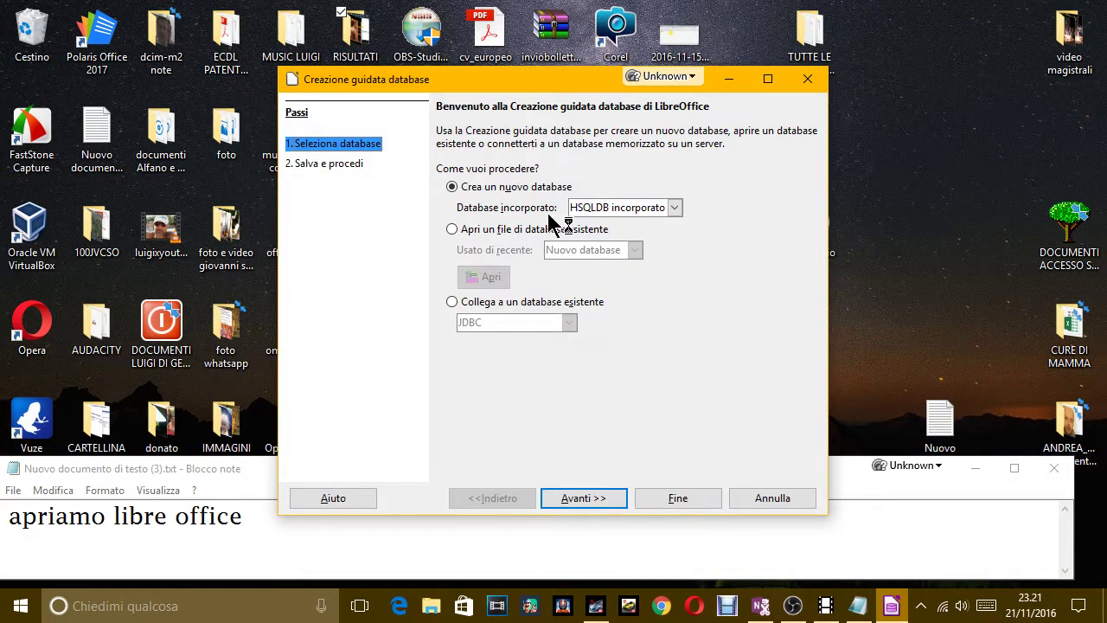
Advance the Base wizard, cancel the Salva con nome dialog and quit without saving.
{"action": "left_click", "coordinate": [571, 498]}
{"action": "left_click", "coordinate": [678, 497]}
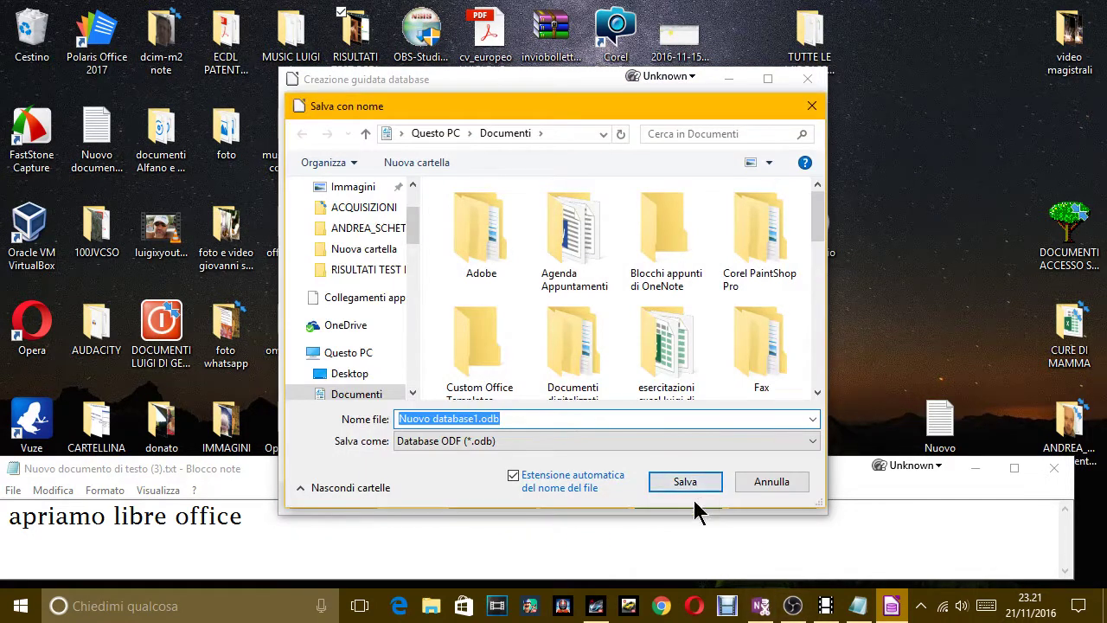
{"action": "left_click", "coordinate": [779, 484]}
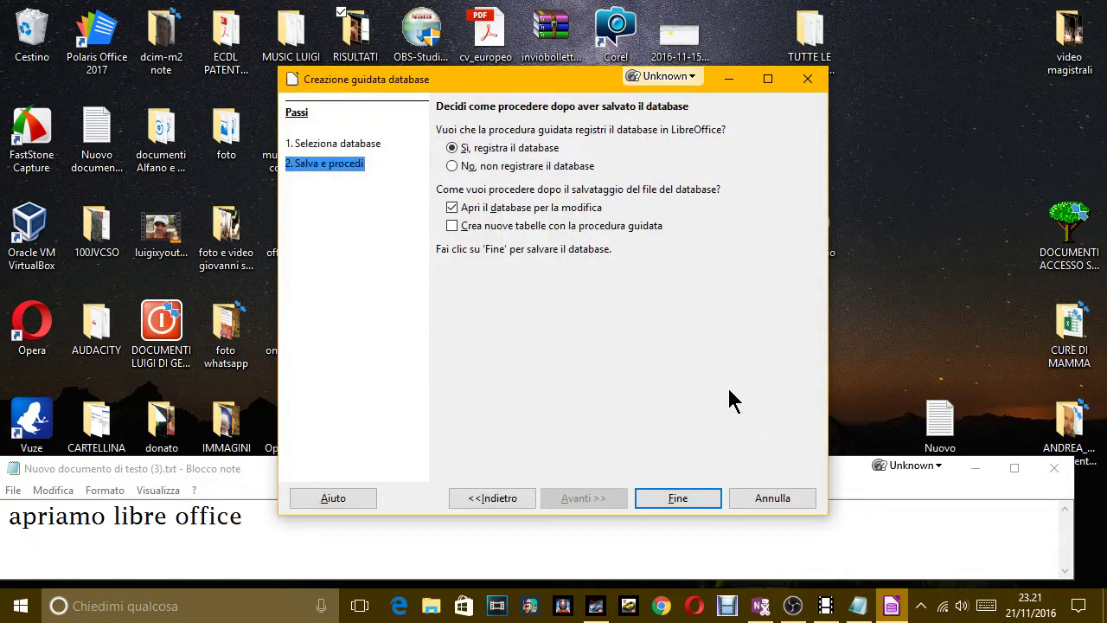
{"action": "left_click", "coordinate": [812, 77]}
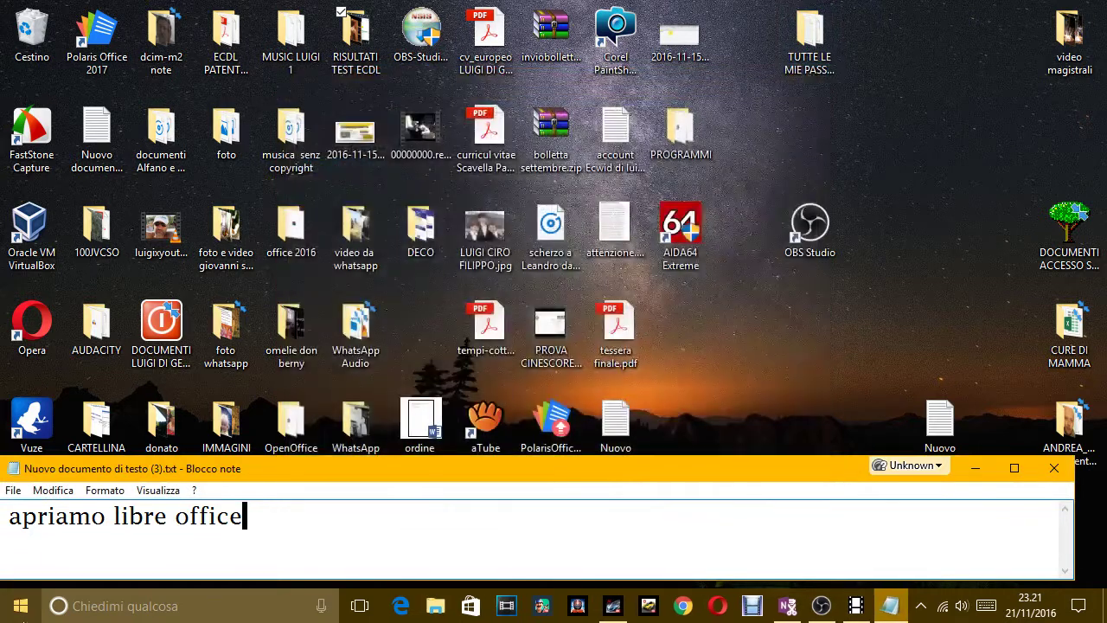
{"action": "left_click", "coordinate": [109, 606]}
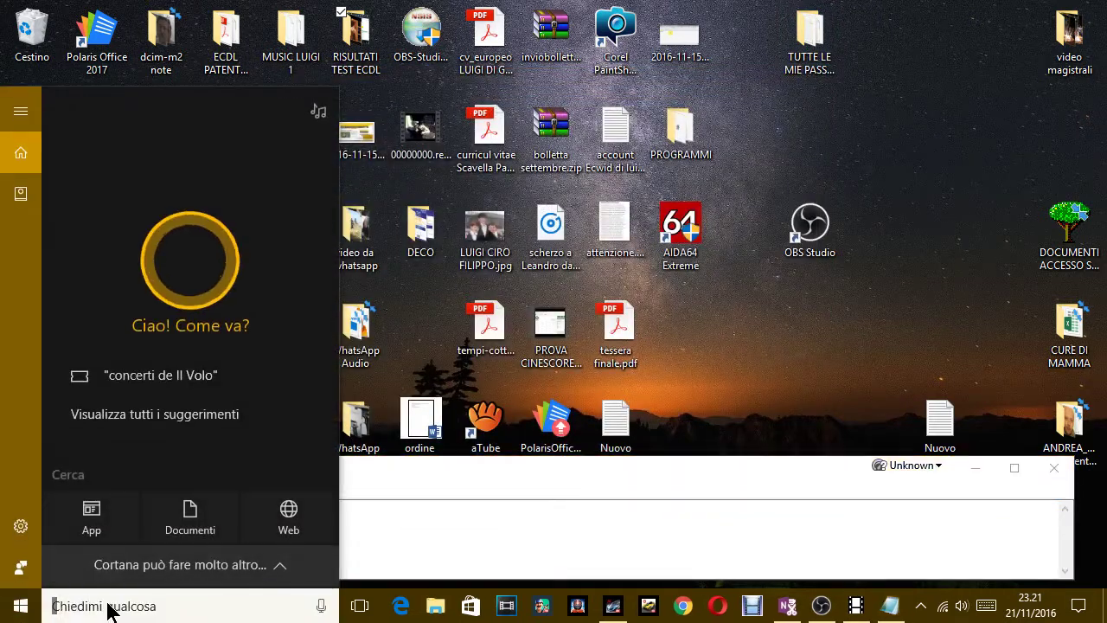
Launch LibreOffice Calc from a 'libre' search, then bring Notepad back in front.
{"action": "type", "text": "libre"}
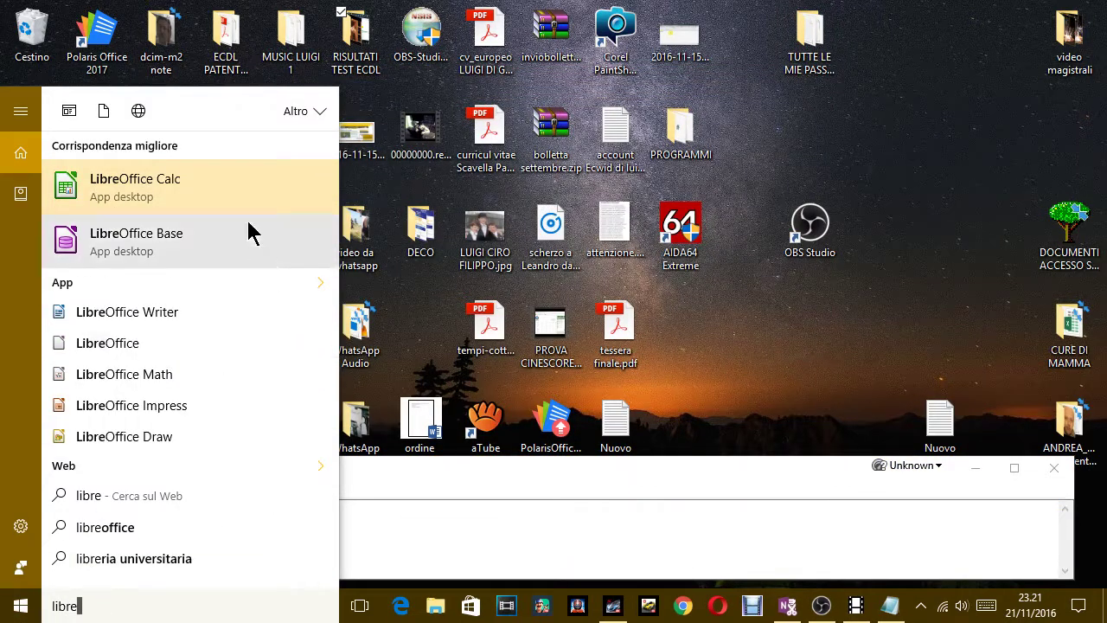
{"action": "left_click", "coordinate": [197, 198]}
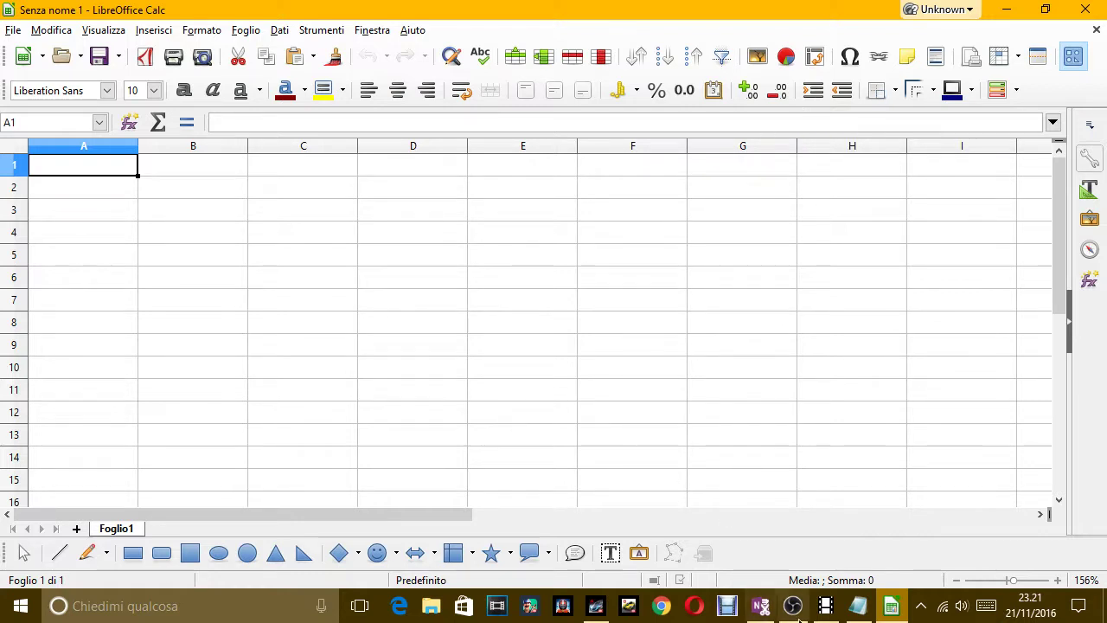
{"action": "left_click", "coordinate": [858, 606]}
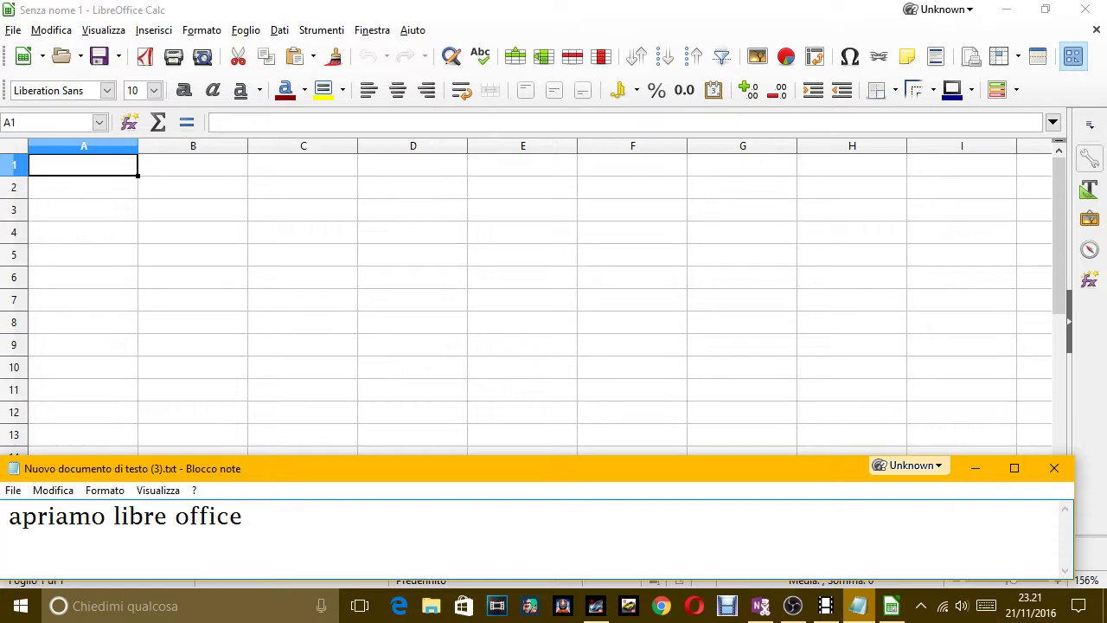
Add the line 'anche se meno potente di exce, Calc è un ottimo prodotto anche questo.' and minimize Notepad.
{"action": "key", "text": "Return"}
{"action": "type", "text": "anche se meno "}
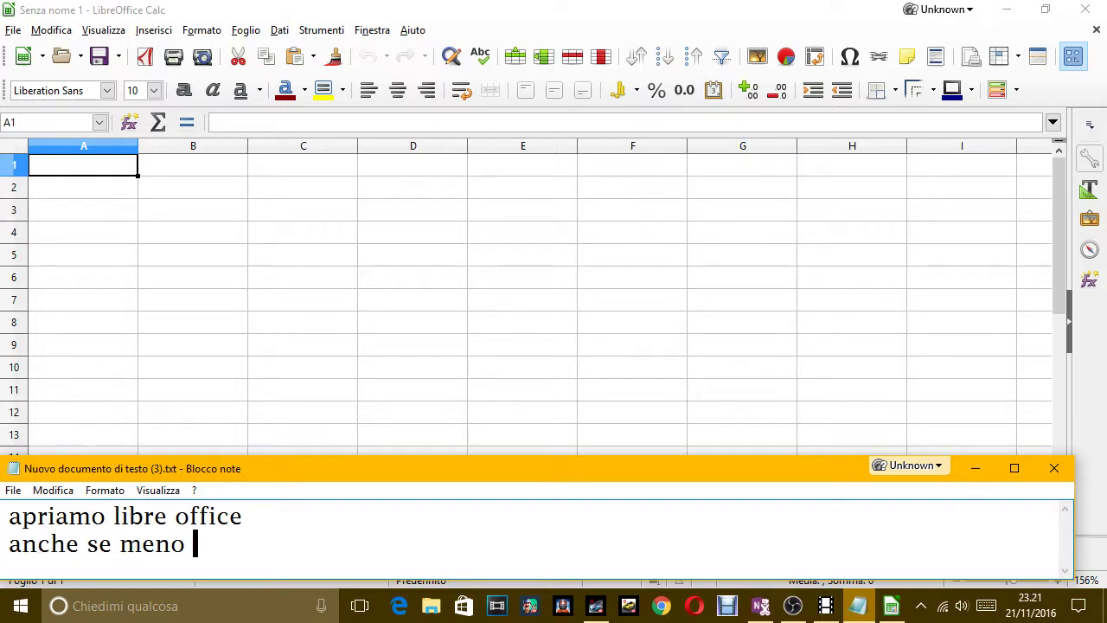
{"action": "type", "text": "o"}
{"action": "key", "text": "BackSpace"}
{"action": "type", "text": "po"}
{"action": "type", "text": "tente"}
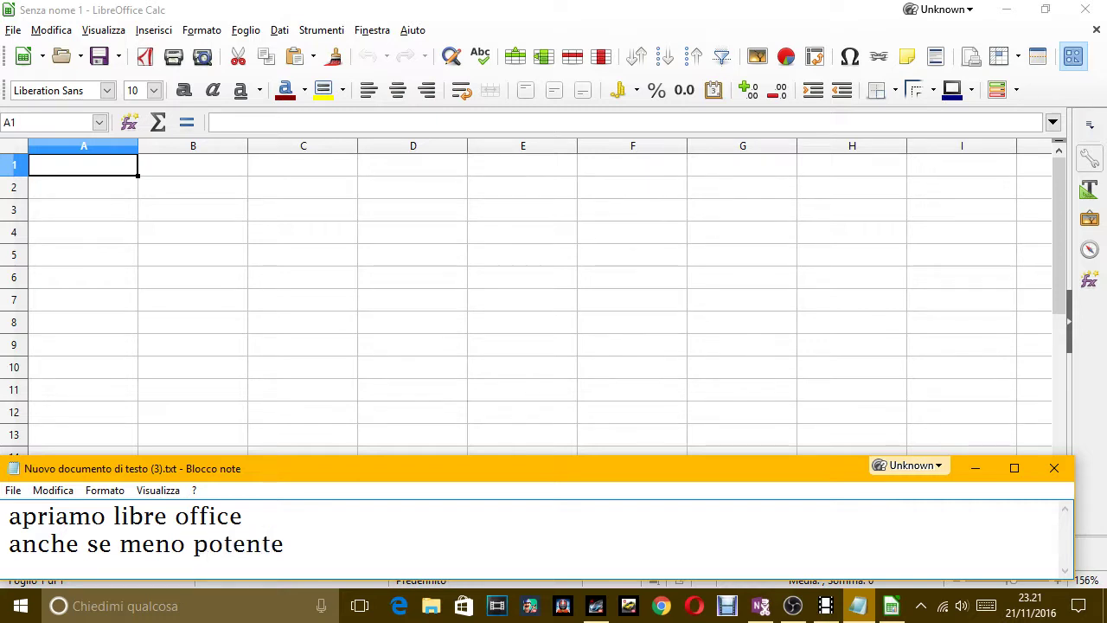
{"action": "type", "text": " di ex"}
{"action": "key", "text": "BackSpace"}
{"action": "type", "text": "ce, Ca"}
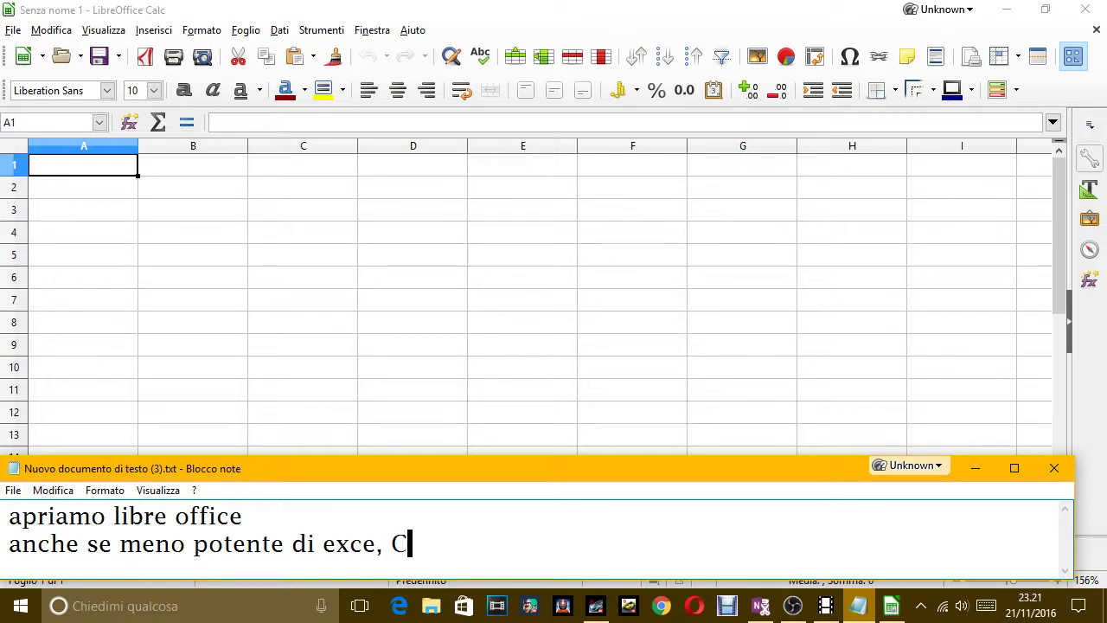
{"action": "type", "text": "l"}
{"action": "type", "text": "c è un "}
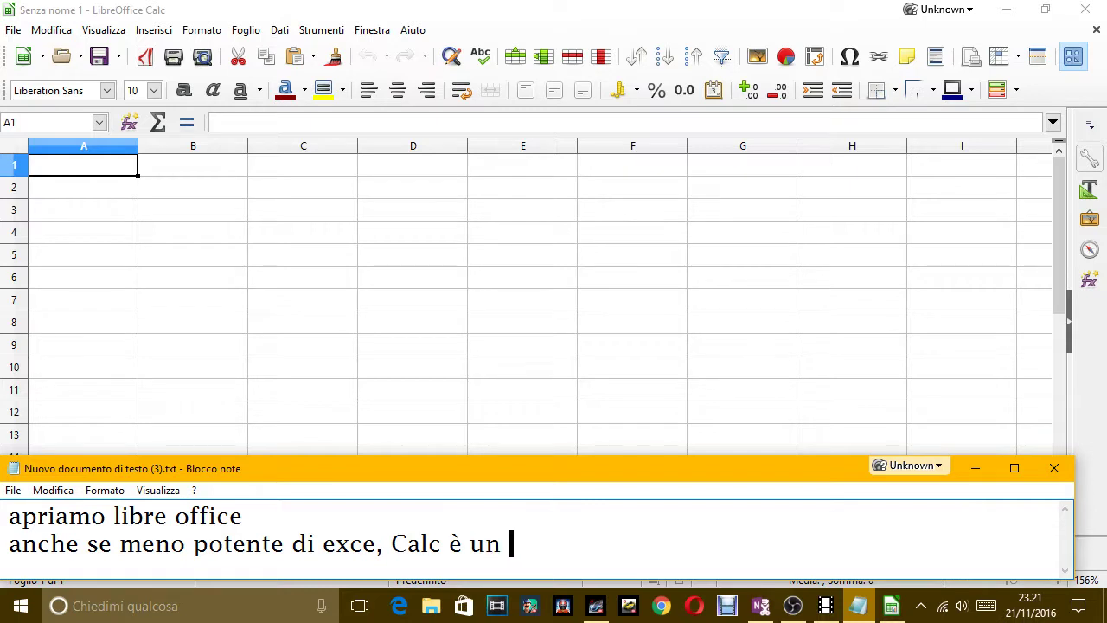
{"action": "type", "text": "ottimo "}
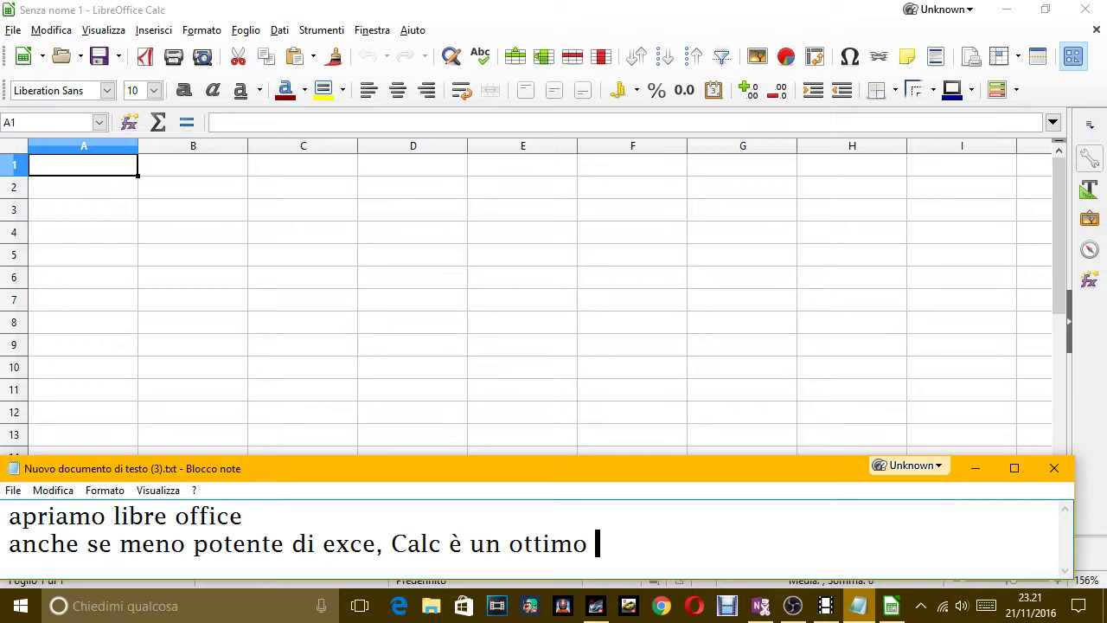
{"action": "type", "text": "prod"}
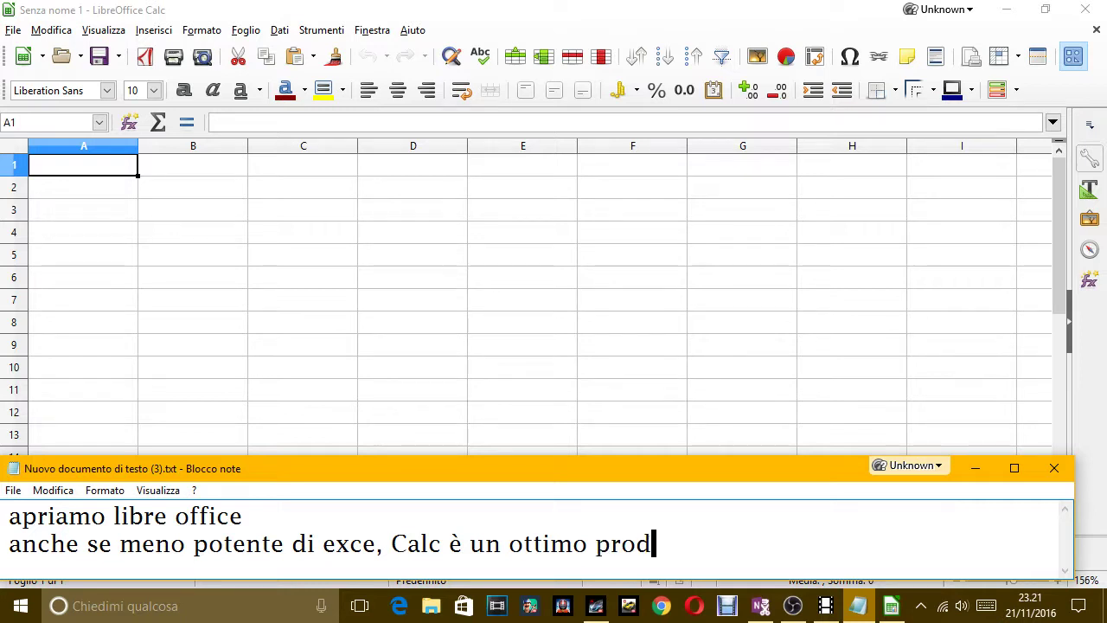
{"action": "type", "text": "otto anche q"}
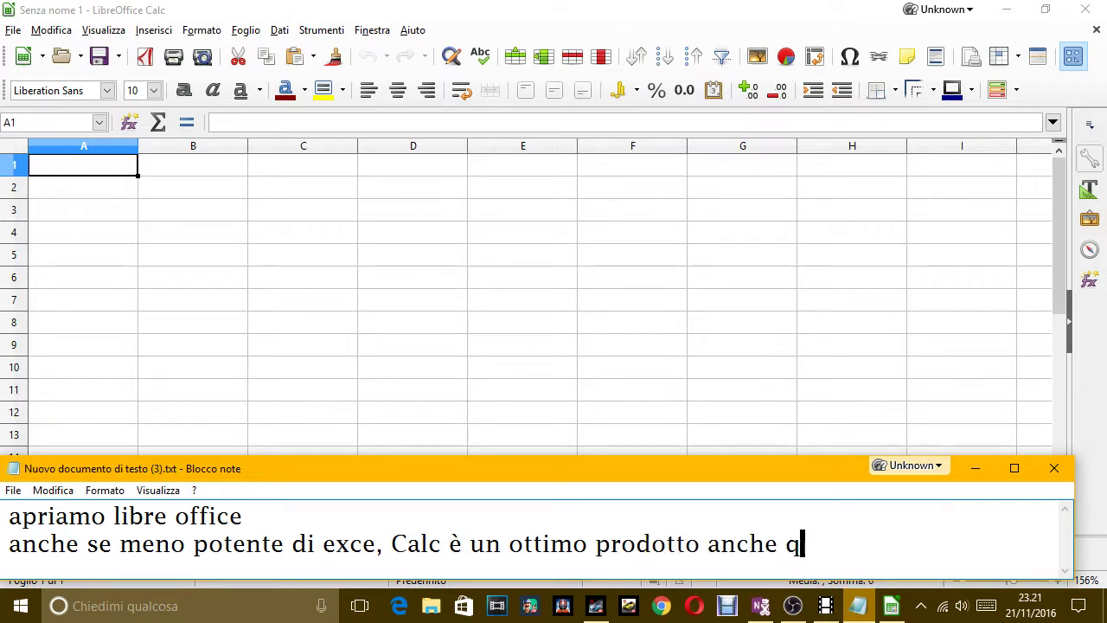
{"action": "type", "text": "ueso."}
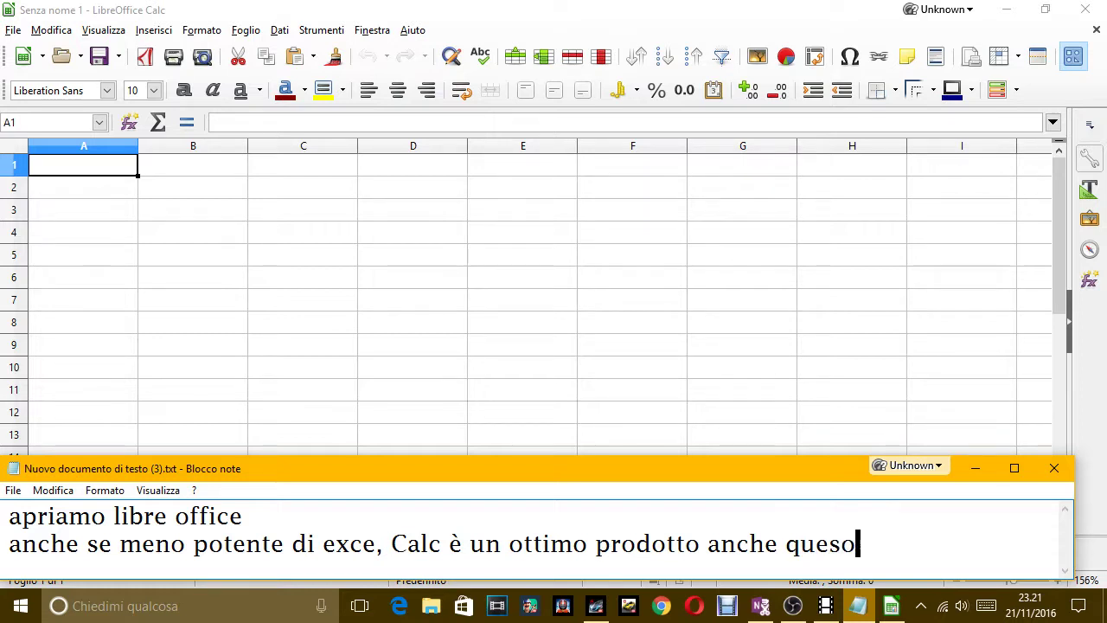
{"action": "key", "text": "BackSpace"}
{"action": "key", "text": "BackSpace"}
{"action": "type", "text": "t"}
{"action": "type", "text": "to"}
{"action": "type", "text": "."}
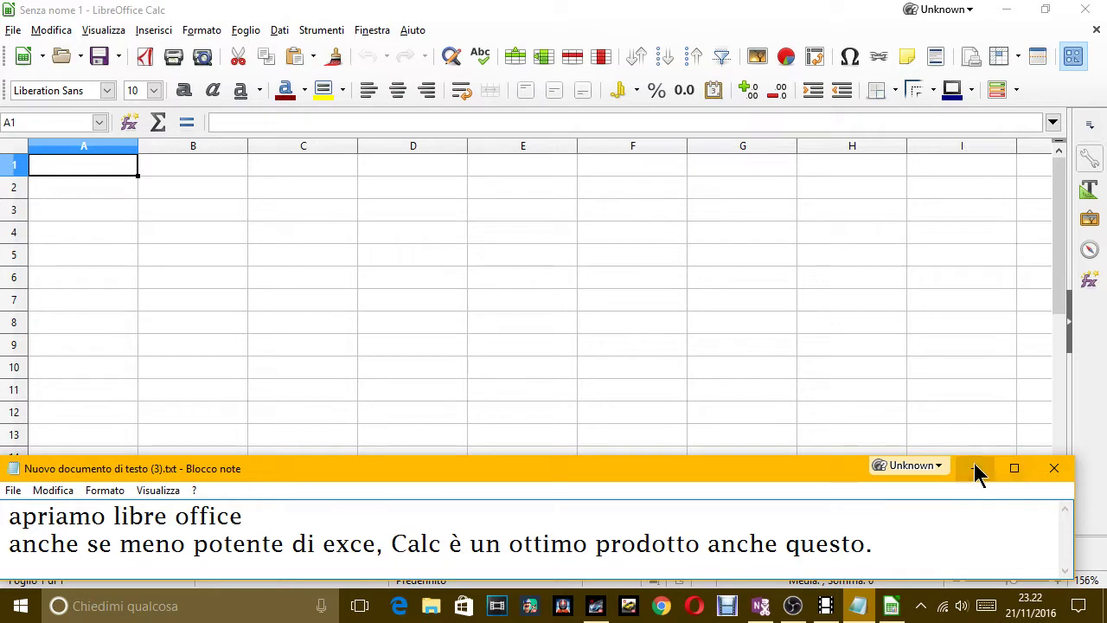
{"action": "left_click", "coordinate": [975, 468]}
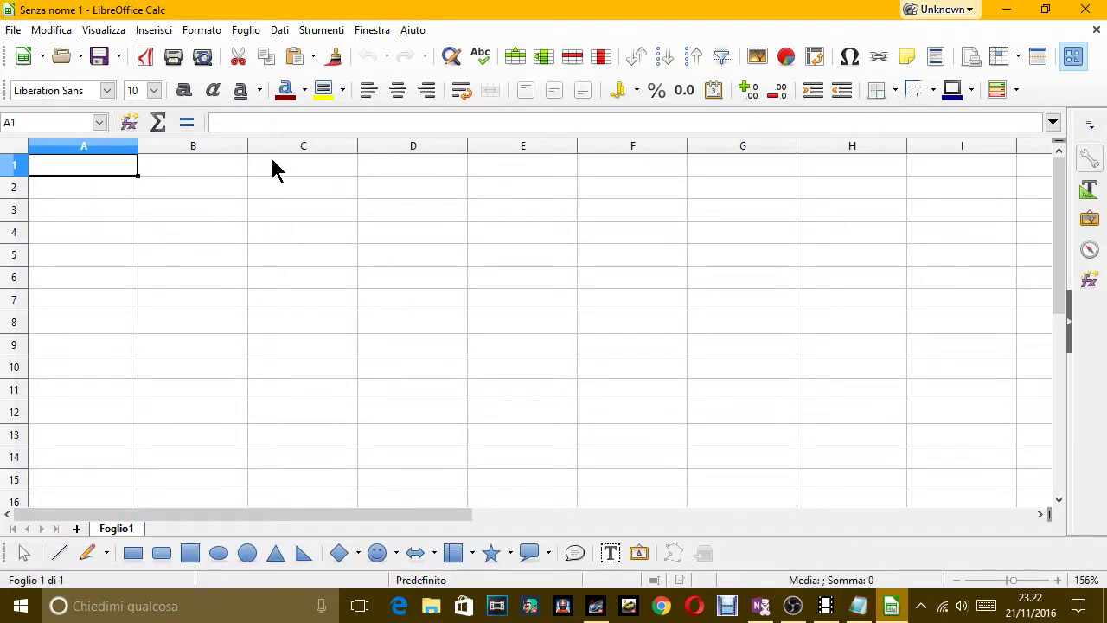
Enter the headers nome, cognome, indirizzo, telefono and mail across B1:F1.
{"action": "left_click", "coordinate": [173, 170]}
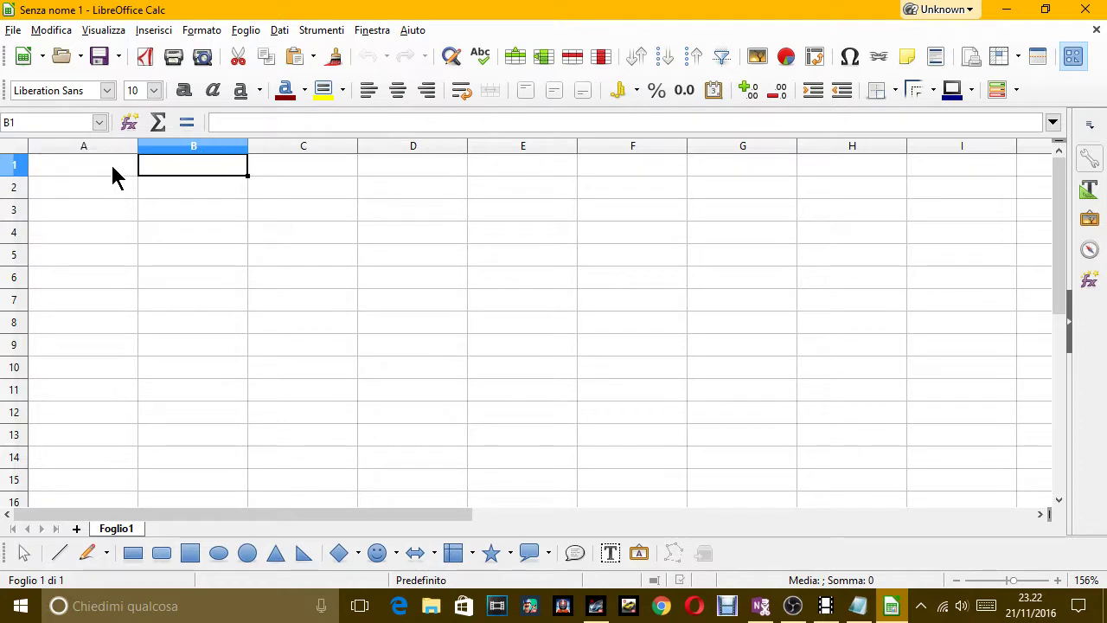
{"action": "left_click", "coordinate": [108, 170]}
{"action": "left_click", "coordinate": [184, 170]}
{"action": "type", "text": "nom"}
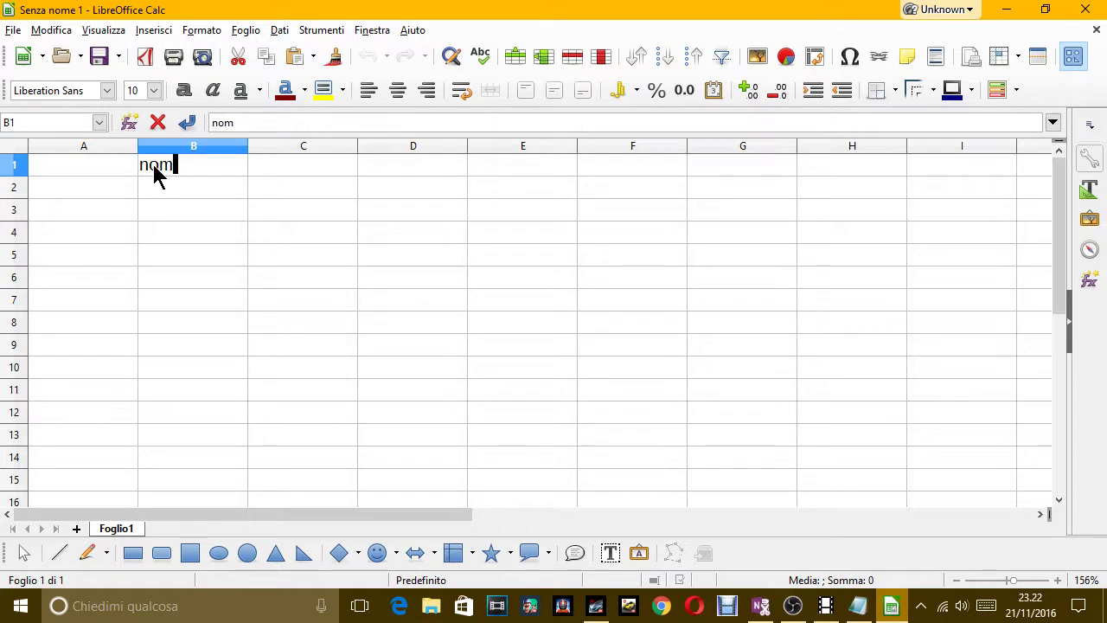
{"action": "type", "text": "e"}
{"action": "key", "text": "Tab"}
{"action": "type", "text": "co"}
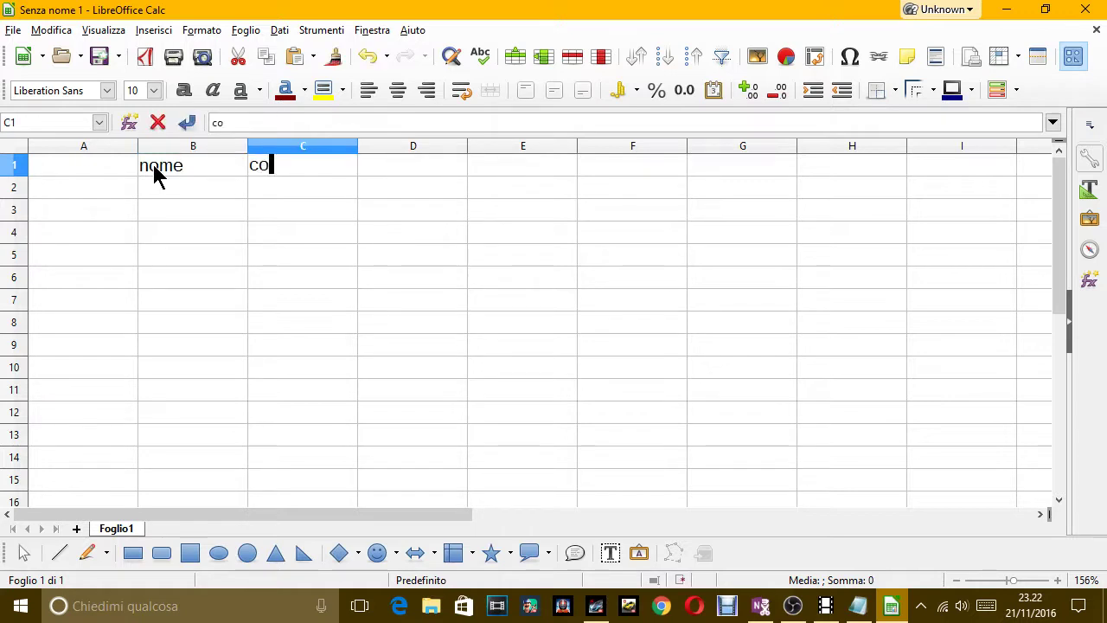
{"action": "type", "text": "gnome"}
{"action": "key", "text": "Tab"}
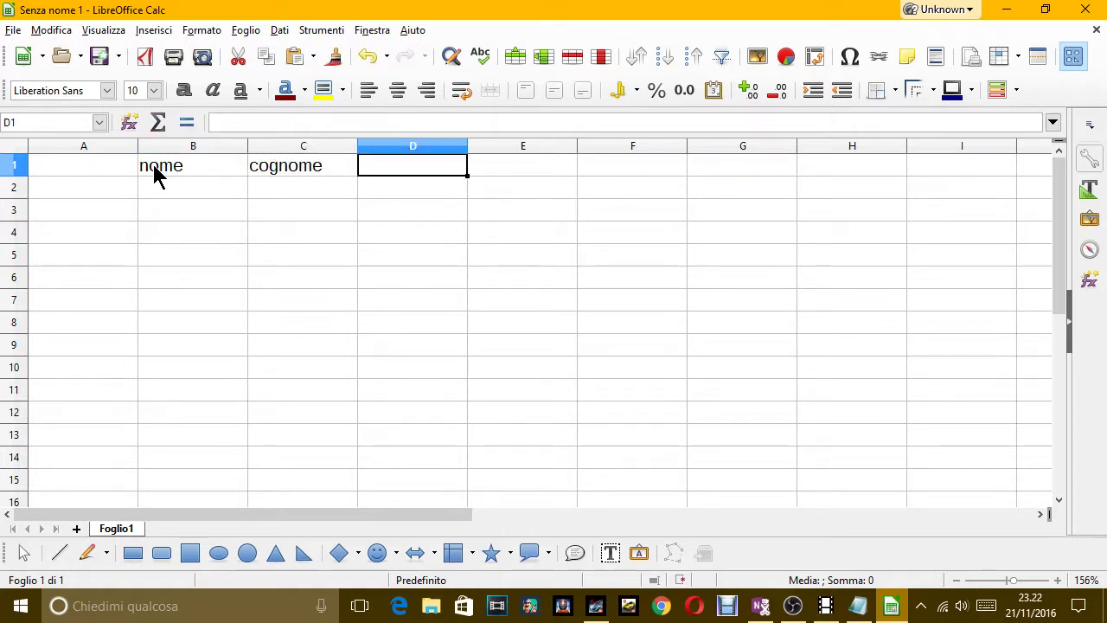
{"action": "type", "text": "indiriz"}
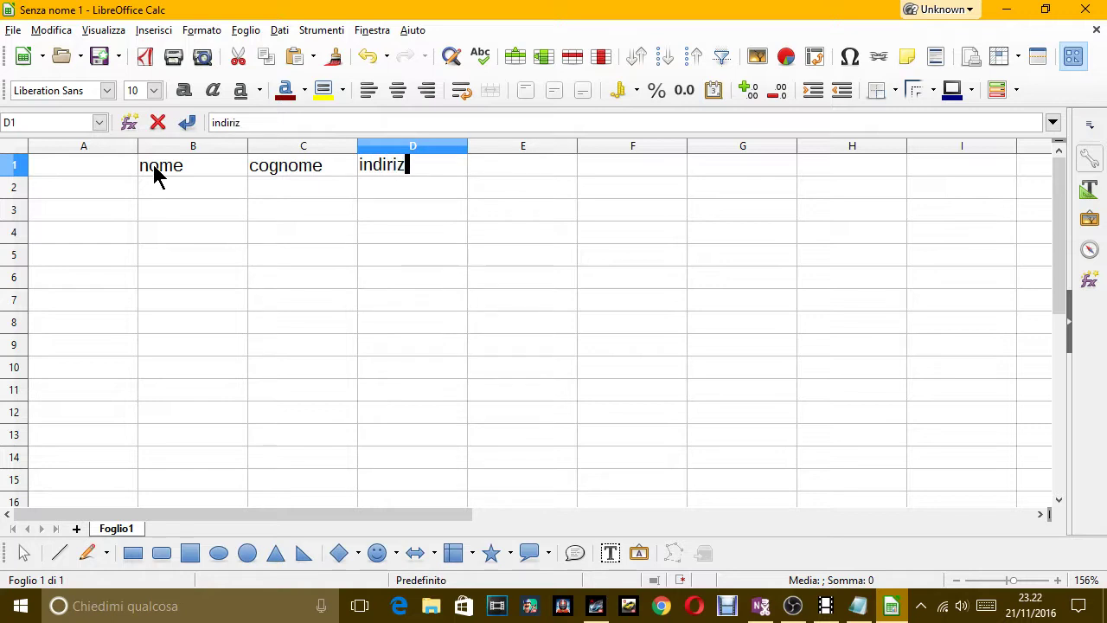
{"action": "type", "text": "zo"}
{"action": "key", "text": "Tab"}
{"action": "type", "text": "tele"}
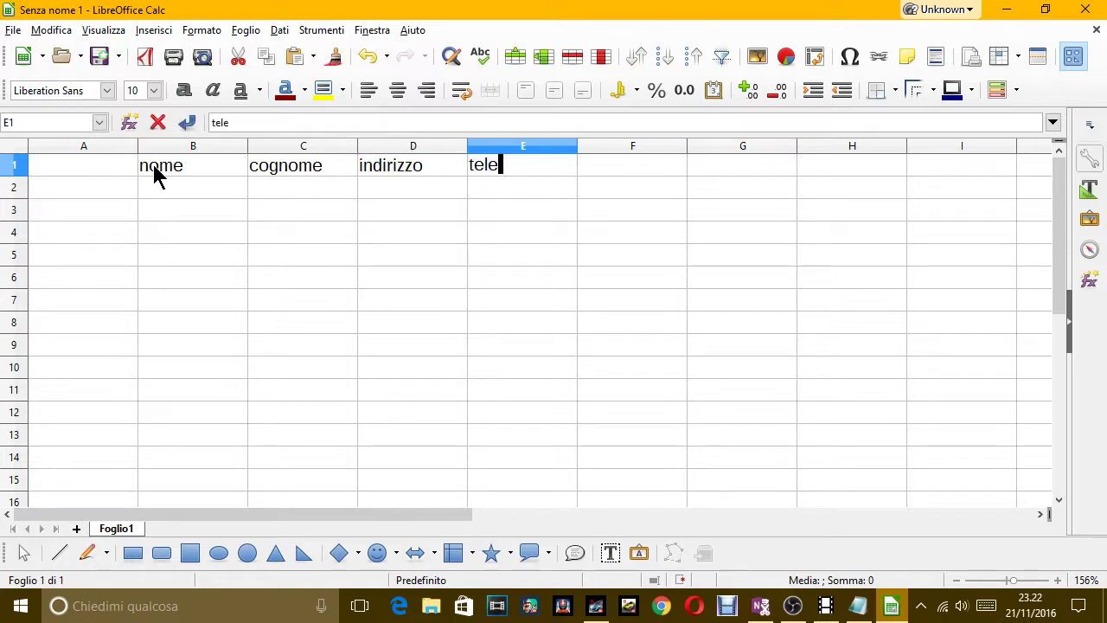
{"action": "type", "text": "fono"}
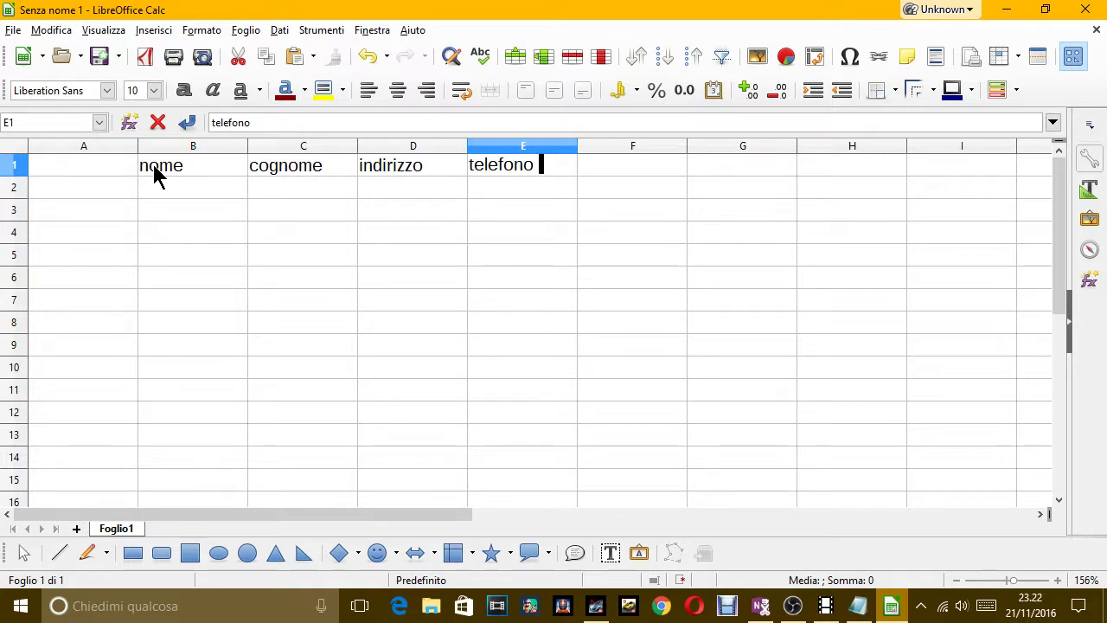
{"action": "key", "text": "Tab"}
{"action": "type", "text": "mai"}
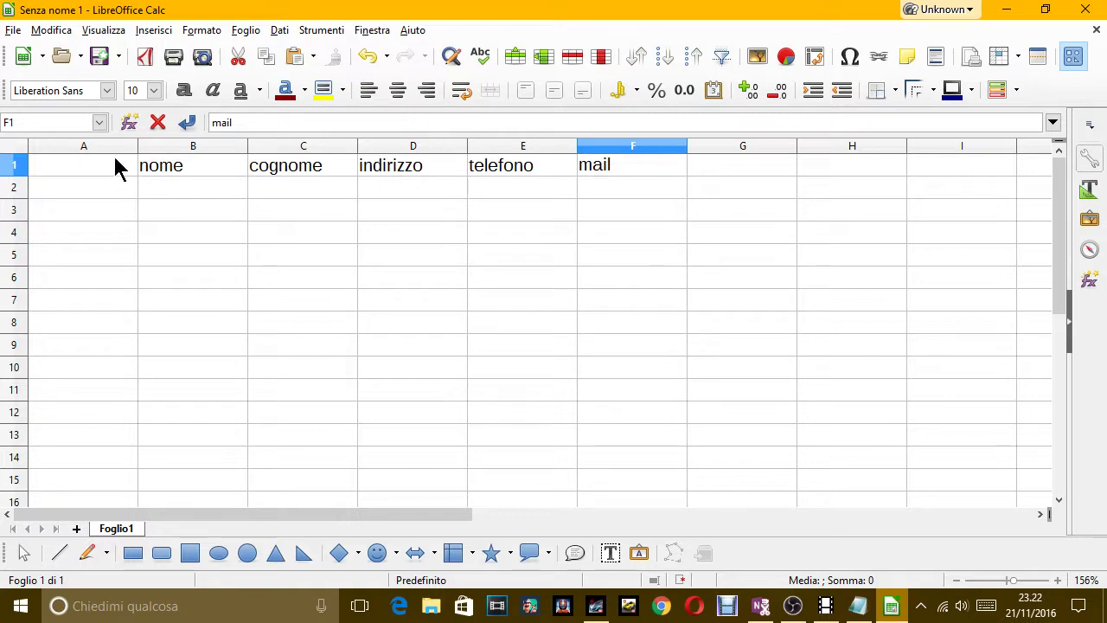
Make the whole header row 1 bold.
{"action": "left_click", "coordinate": [19, 164]}
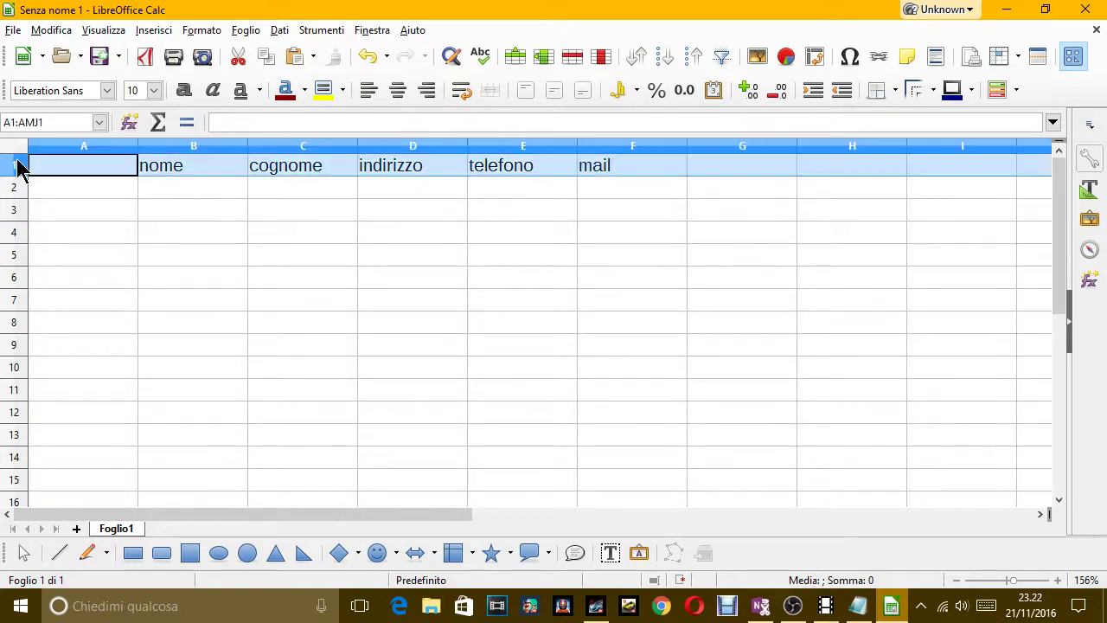
{"action": "left_click", "coordinate": [184, 90]}
{"action": "left_click", "coordinate": [378, 256]}
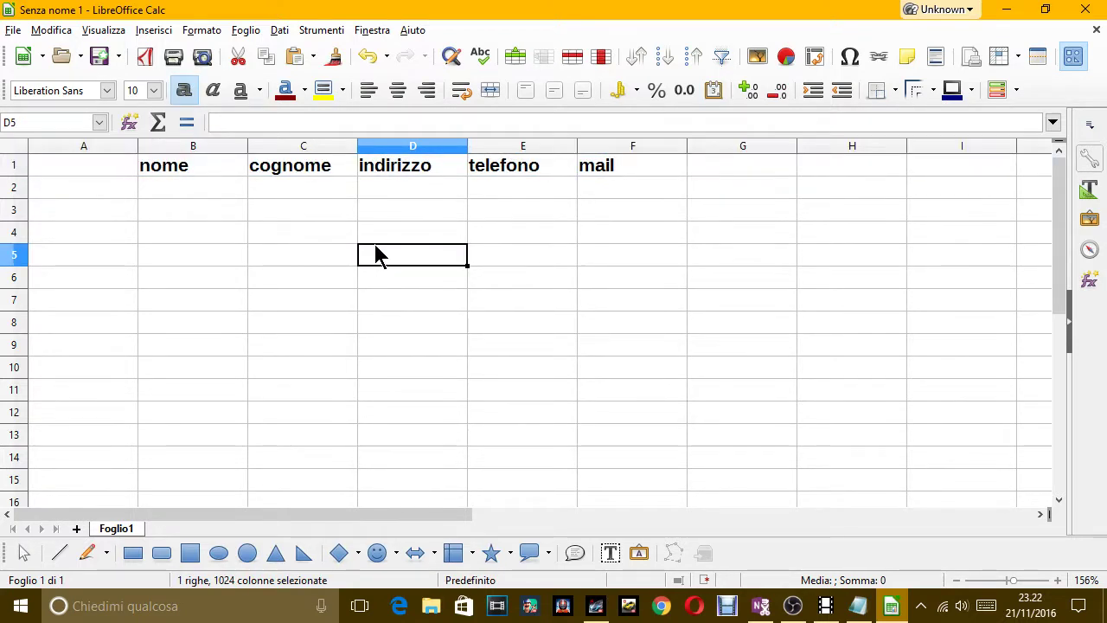
{"action": "left_click", "coordinate": [100, 188]}
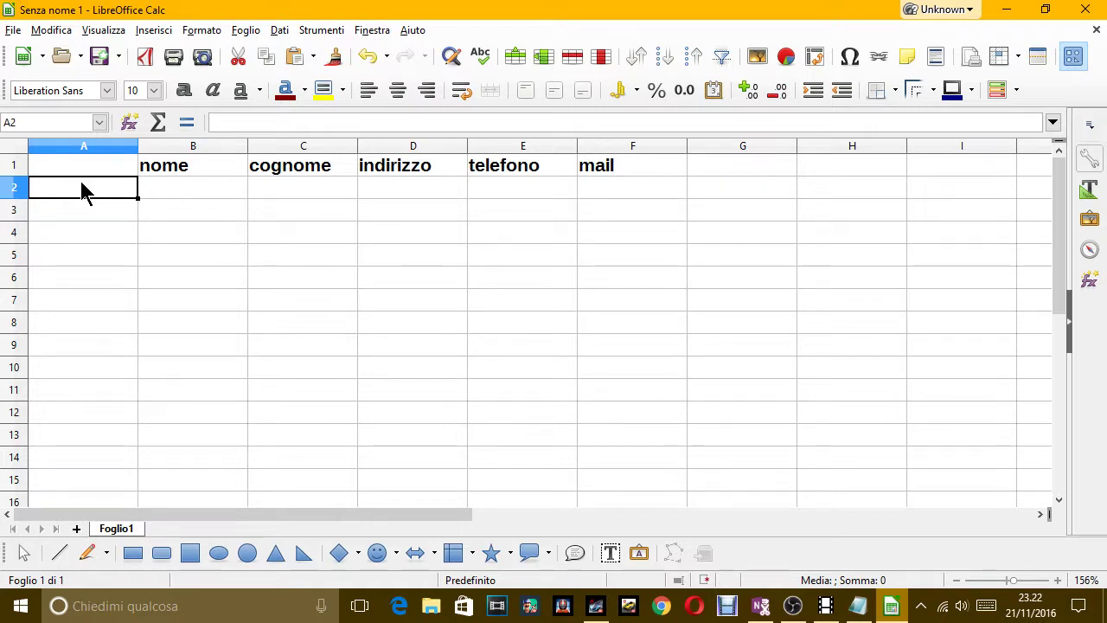
{"action": "type", "text": "antonio"}
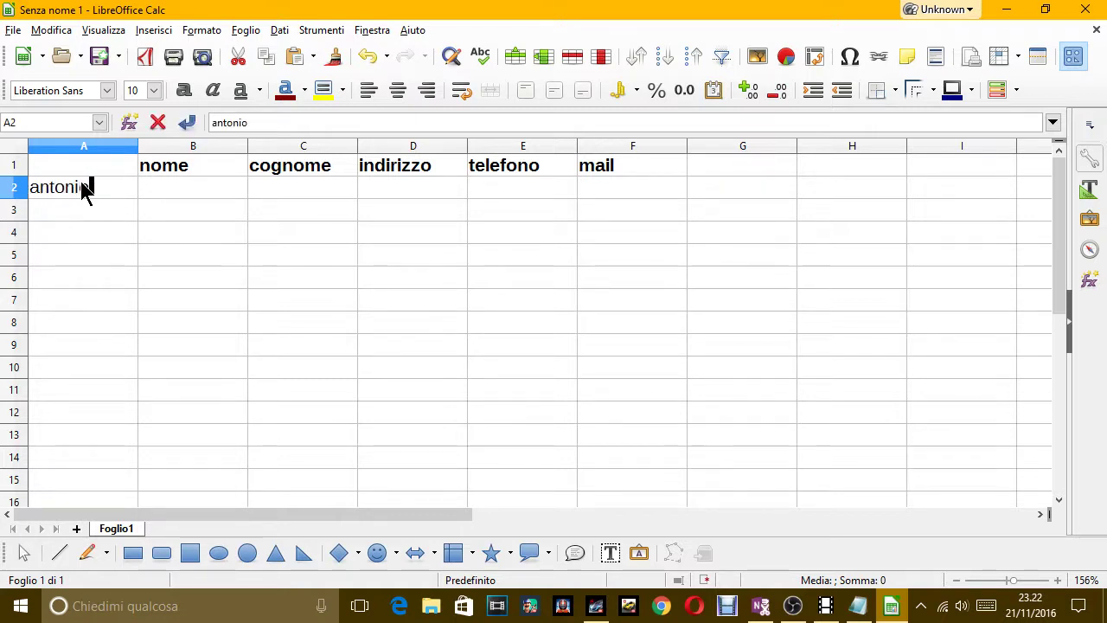
{"action": "key", "text": "Return"}
{"action": "type", "text": "vincez"}
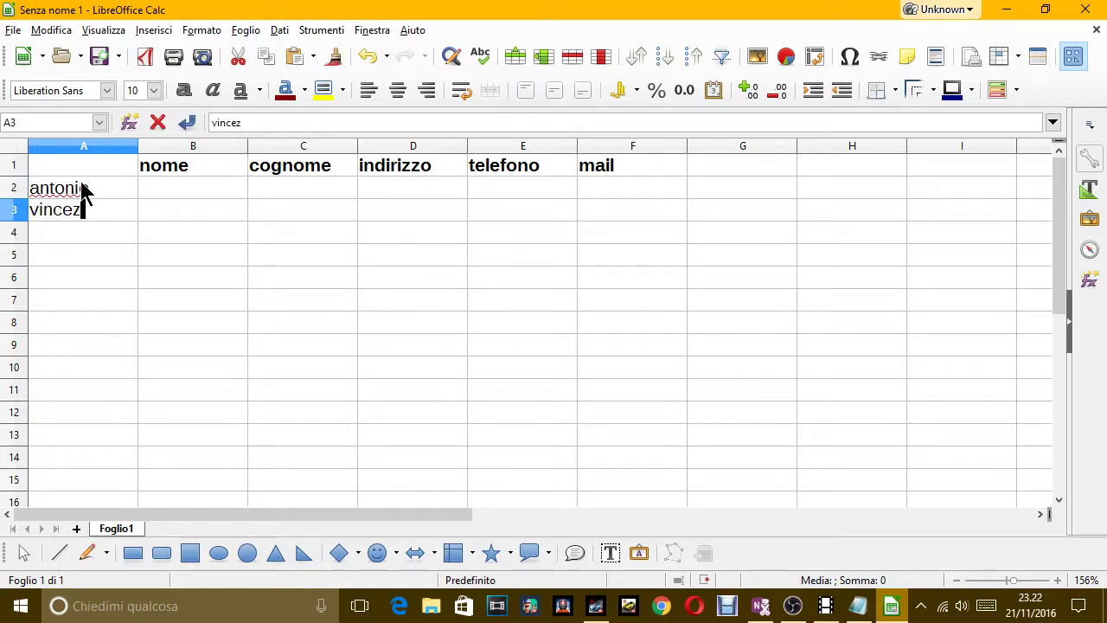
{"action": "key", "text": "BackSpace"}
{"action": "type", "text": "nzo"}
{"action": "key", "text": "Return"}
{"action": "type", "text": "giova"}
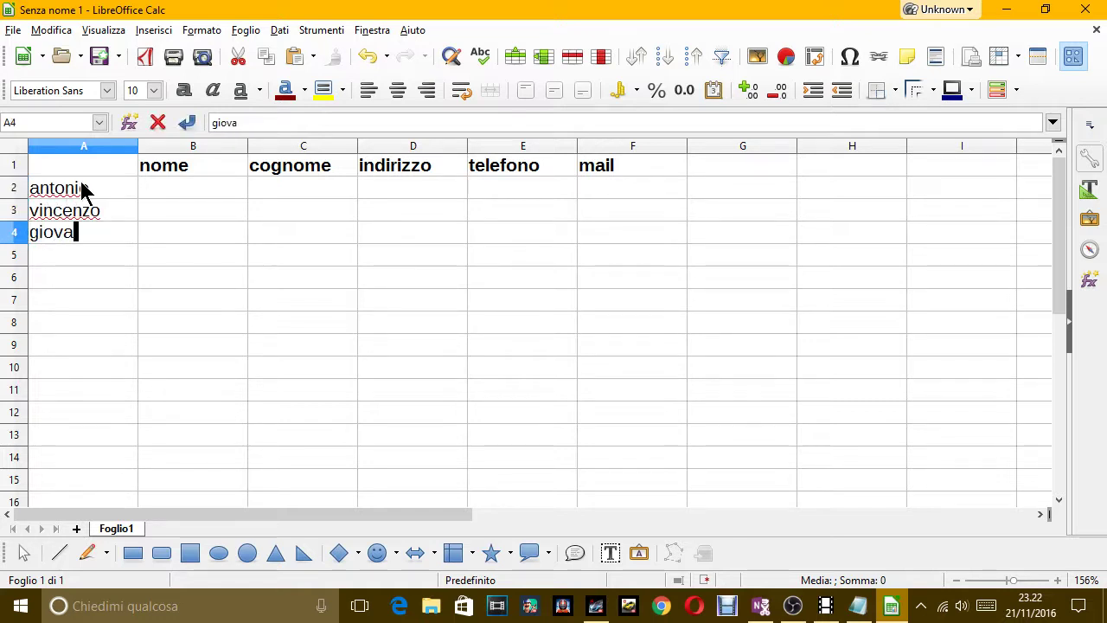
{"action": "type", "text": "nni"}
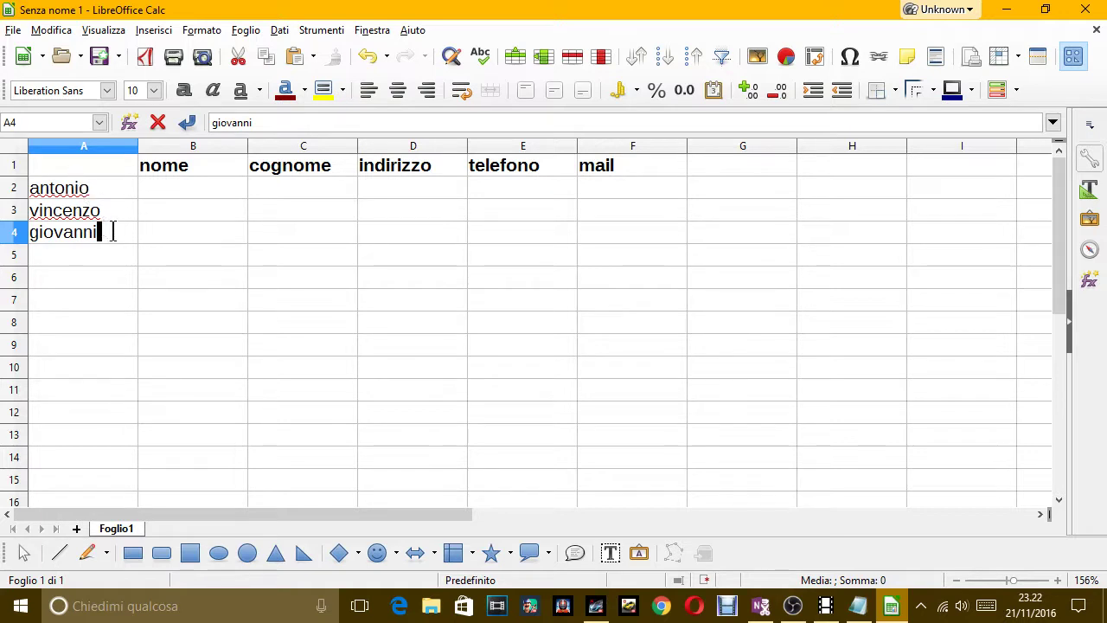
{"action": "left_click_drag", "start_coordinate": [112, 232], "coordinate": [2, 182]}
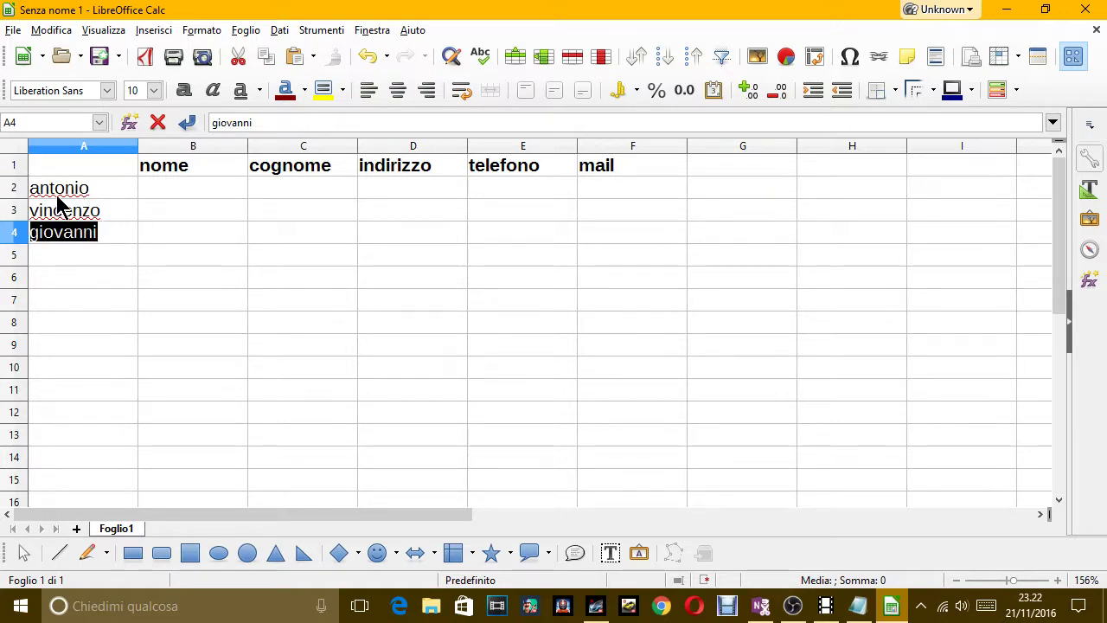
{"action": "key", "text": "Delete"}
{"action": "left_click_drag", "start_coordinate": [113, 210], "coordinate": [2, 192]}
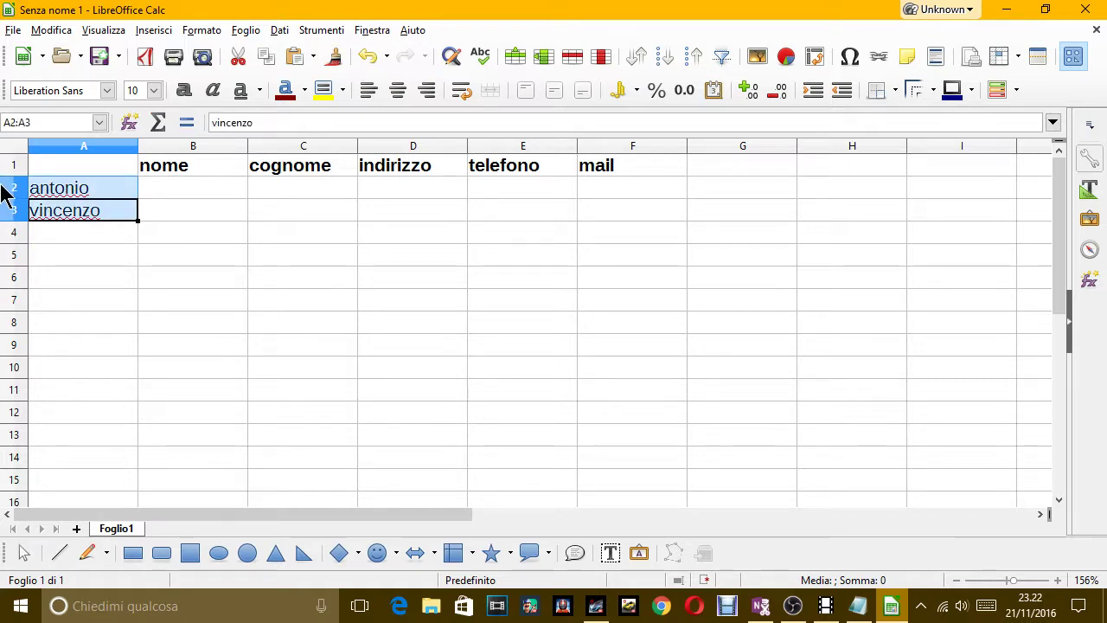
{"action": "key", "text": "Delete"}
{"action": "left_click", "coordinate": [194, 187]}
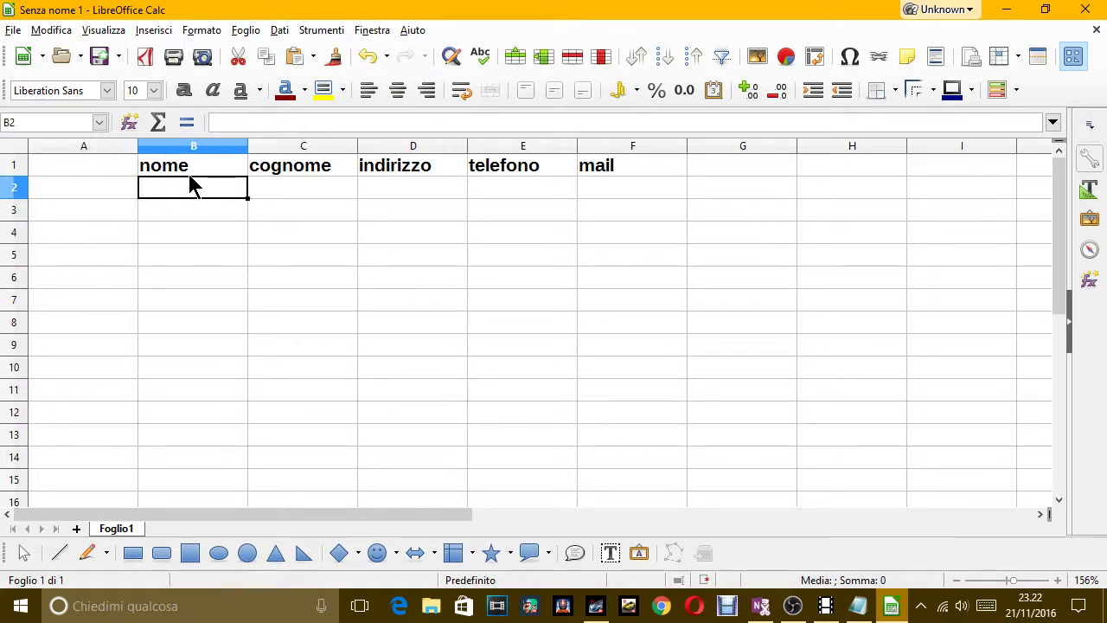
Enter the first contact's first name, surname, street, phone number and e-mail into B2:F2.
{"action": "type", "text": "antonio"}
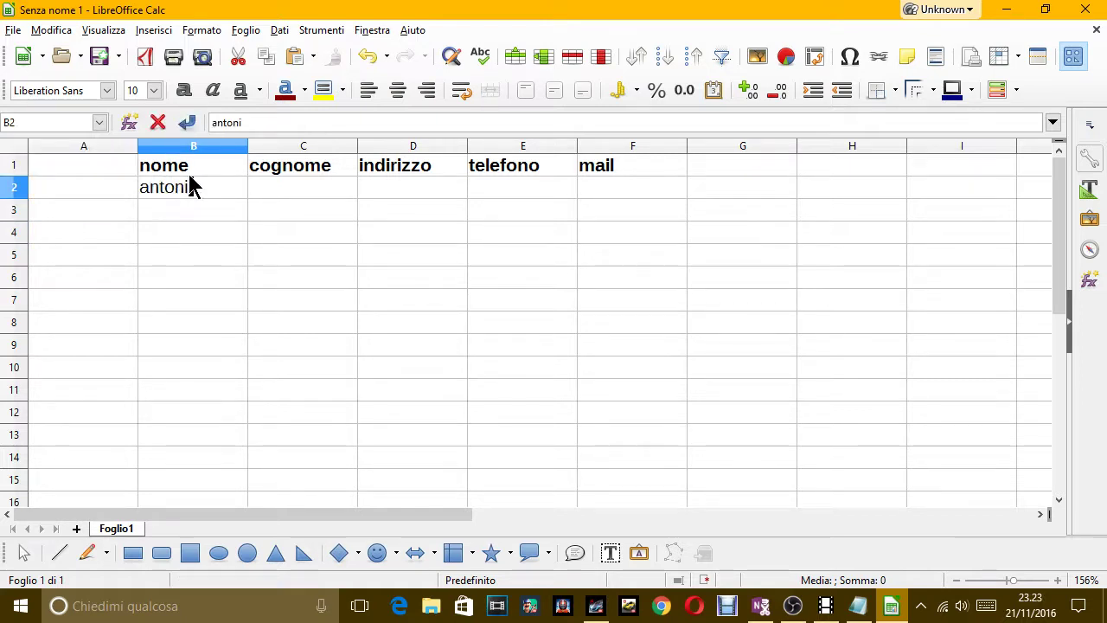
{"action": "key", "text": "Tab"}
{"action": "type", "text": "pr"}
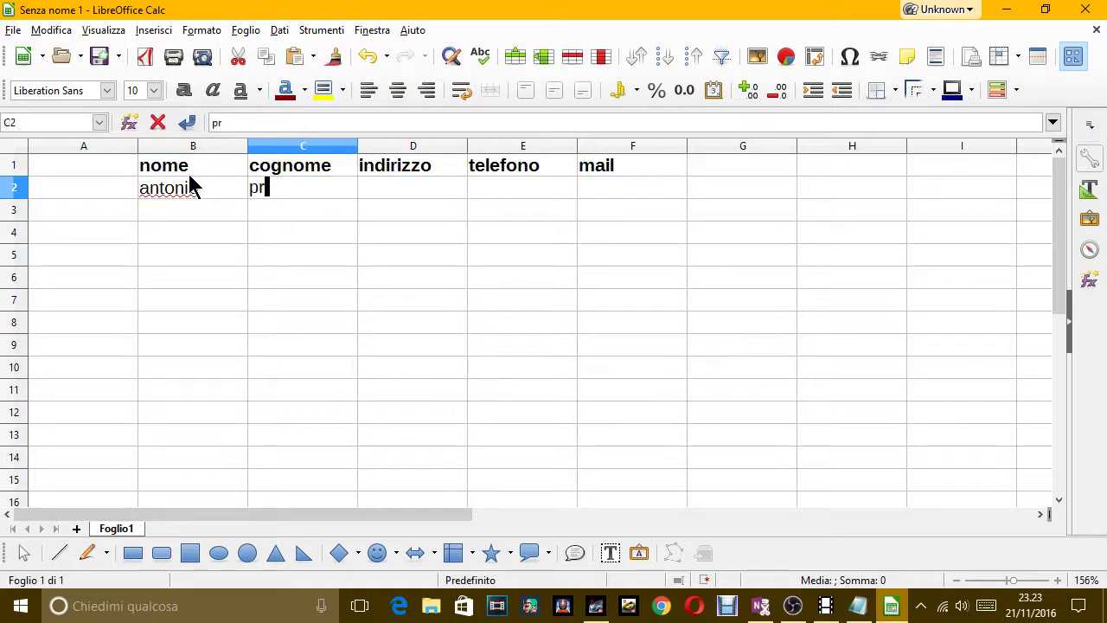
{"action": "type", "text": "ova"}
{"action": "key", "text": "Tab"}
{"action": "type", "text": "v"}
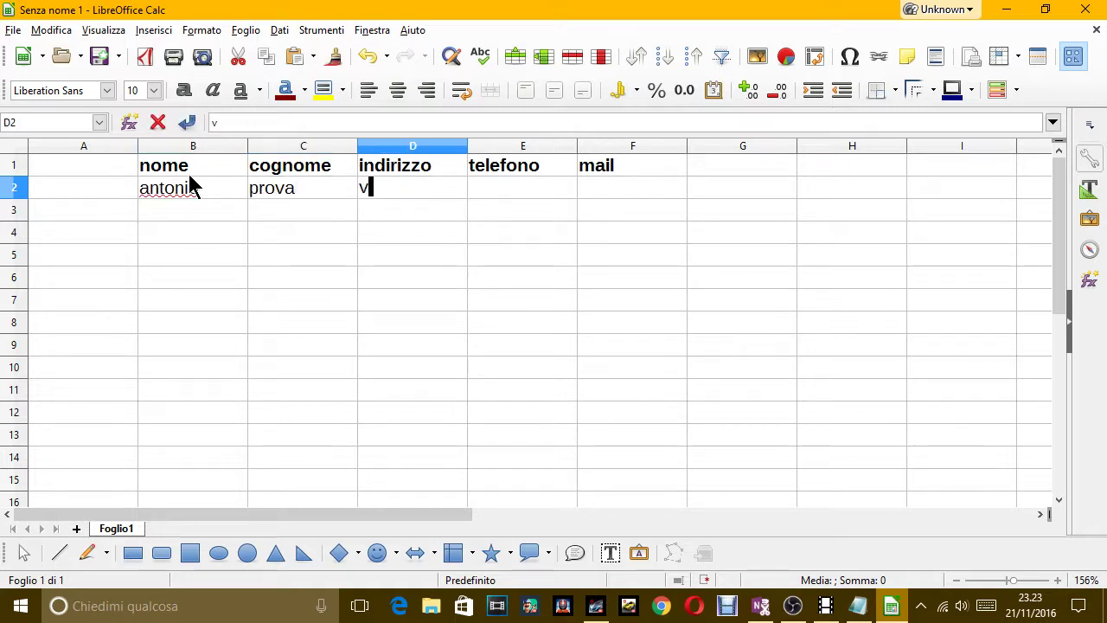
{"action": "type", "text": "ia roma"}
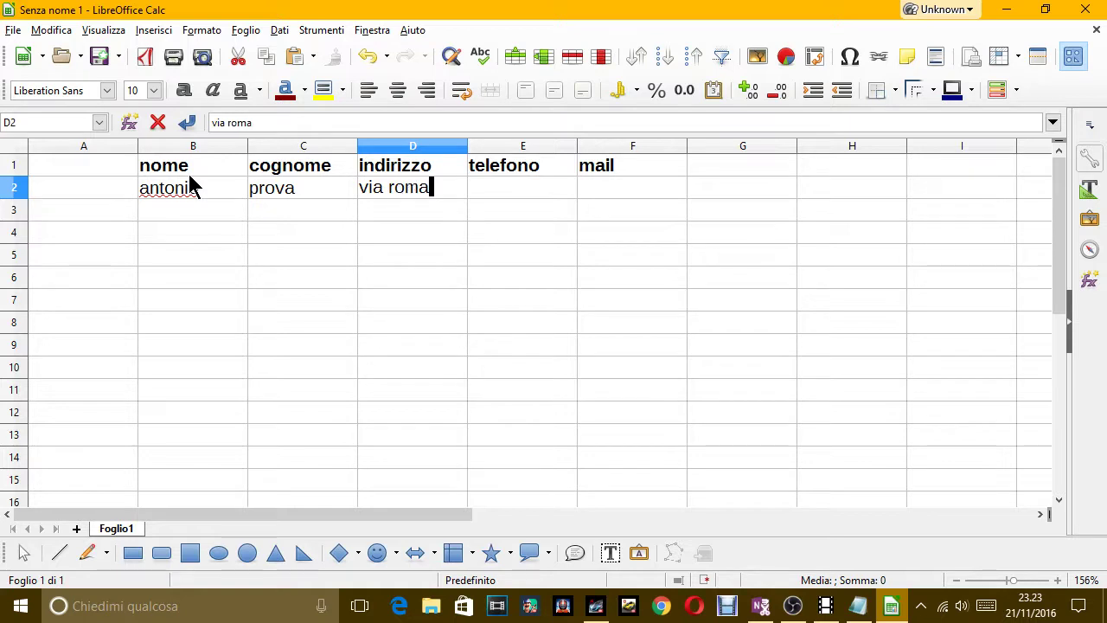
{"action": "key", "text": "Tab"}
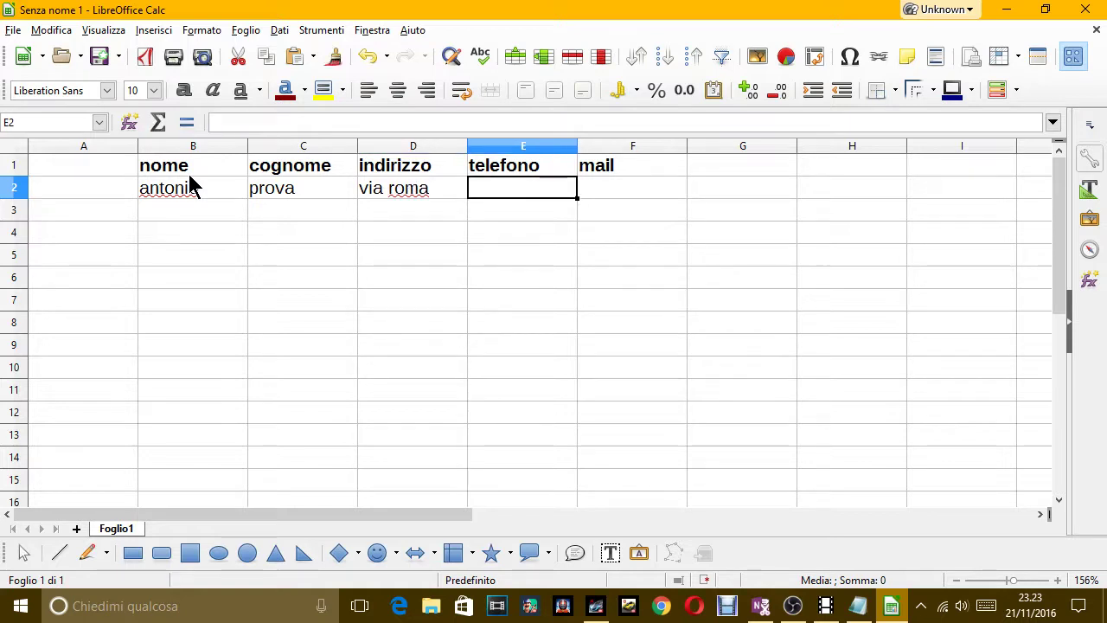
{"action": "type", "text": "33321222"}
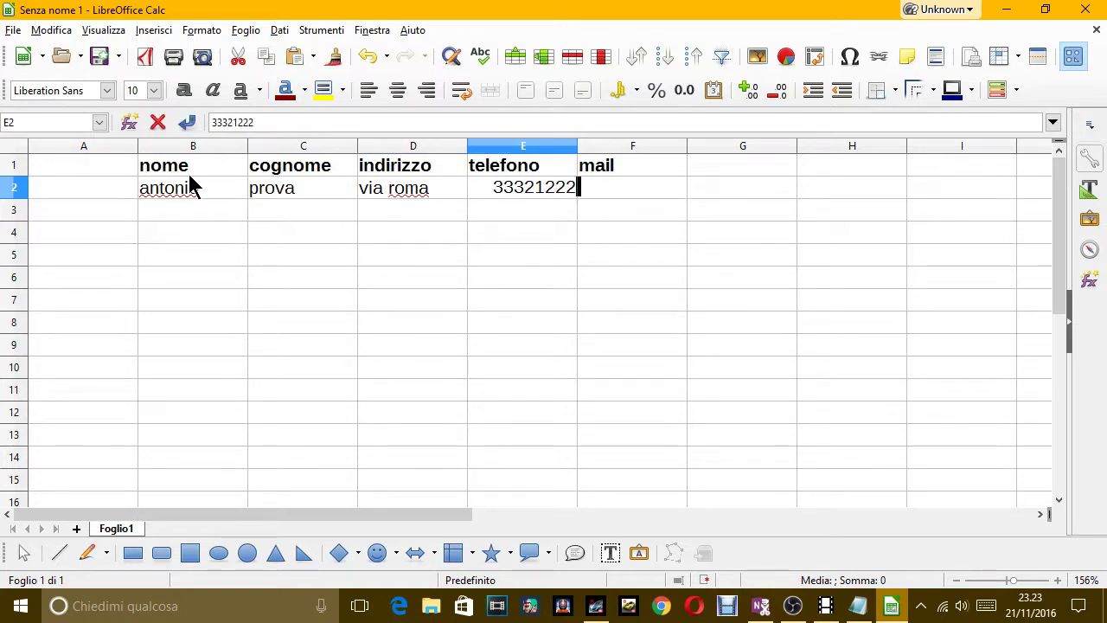
{"action": "type", "text": "2"}
{"action": "key", "text": "Tab"}
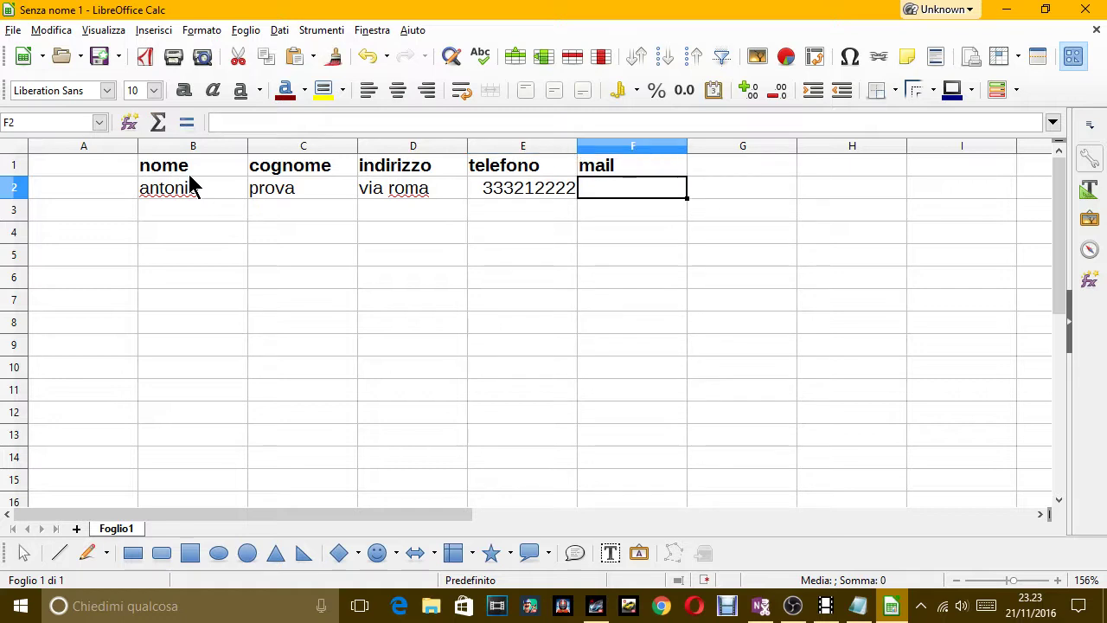
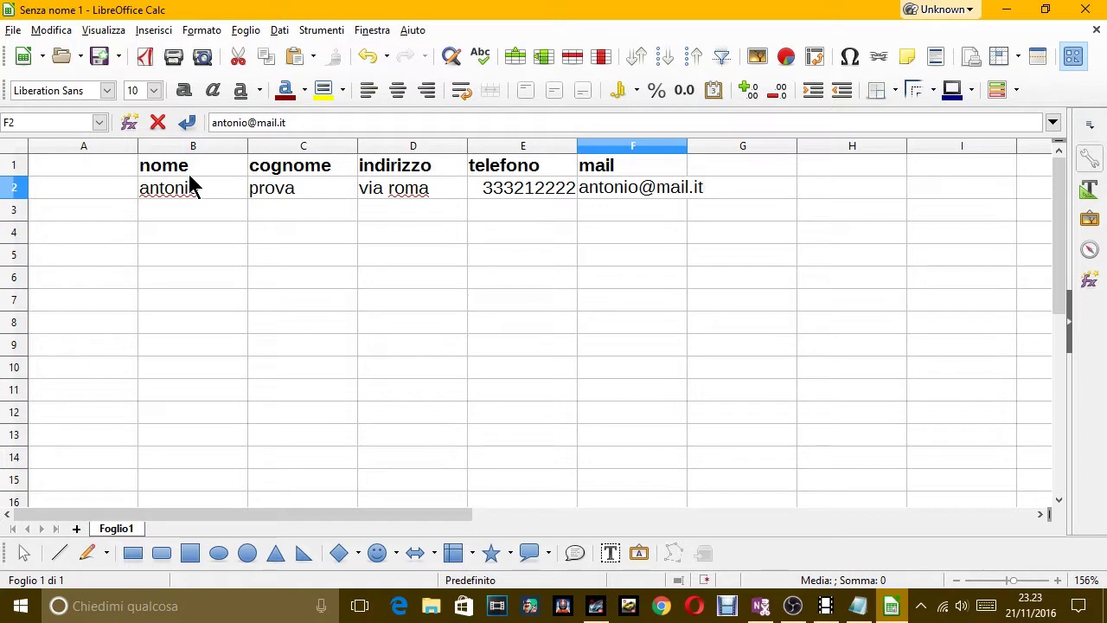
Enter the second contact's first name, surname, street, phone number and e-mail into B3:F3.
{"action": "left_click", "coordinate": [173, 216]}
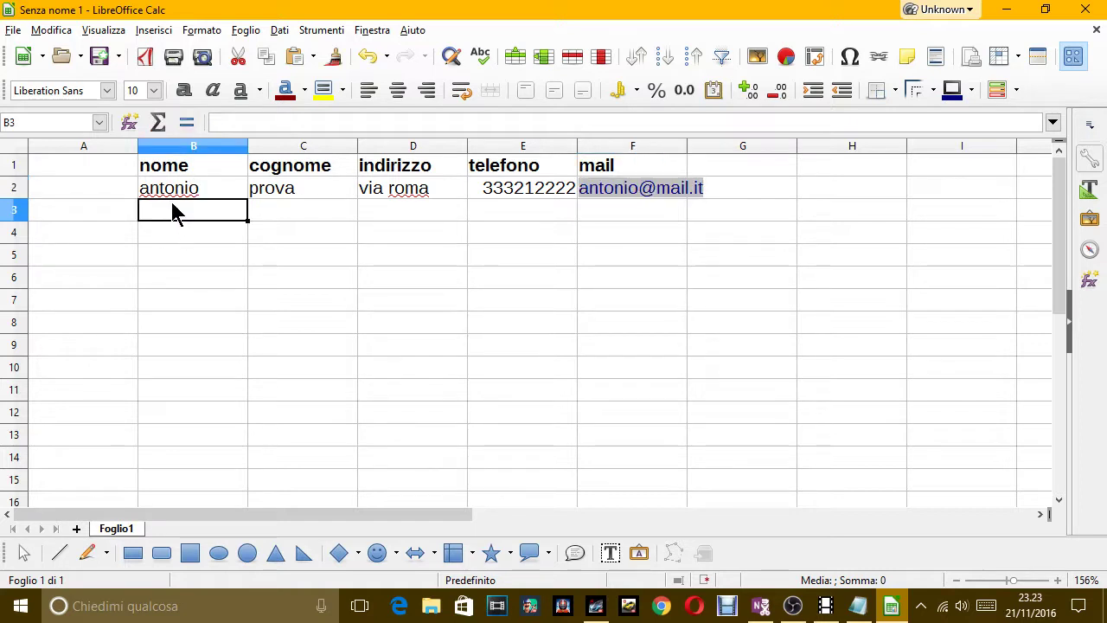
{"action": "type", "text": "vince"}
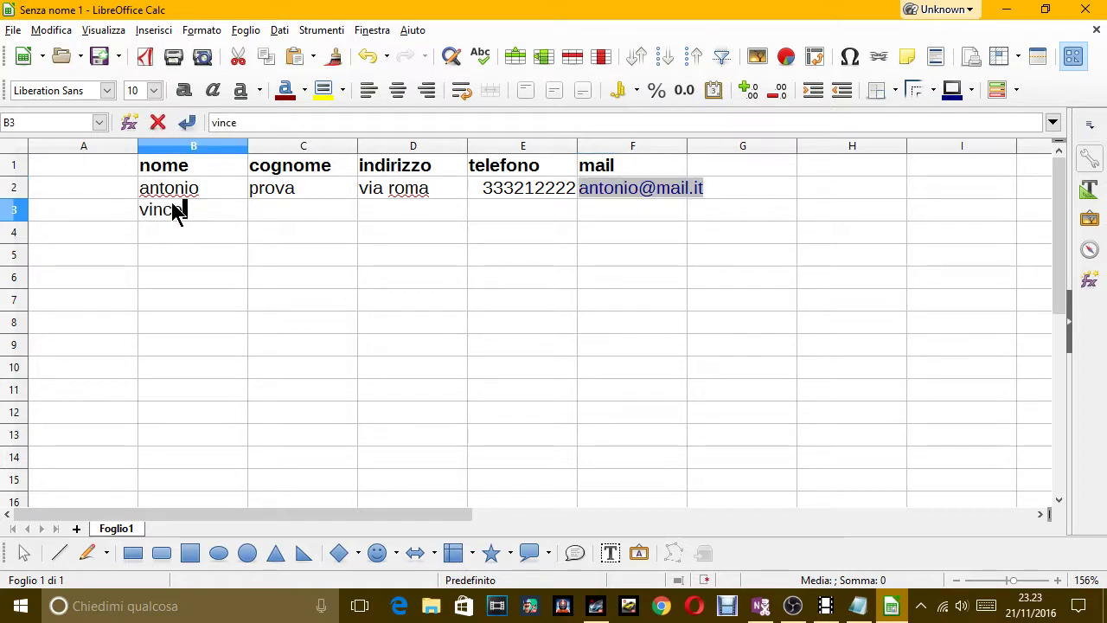
{"action": "type", "text": "nzo"}
{"action": "key", "text": "Tab"}
{"action": "type", "text": "pr"}
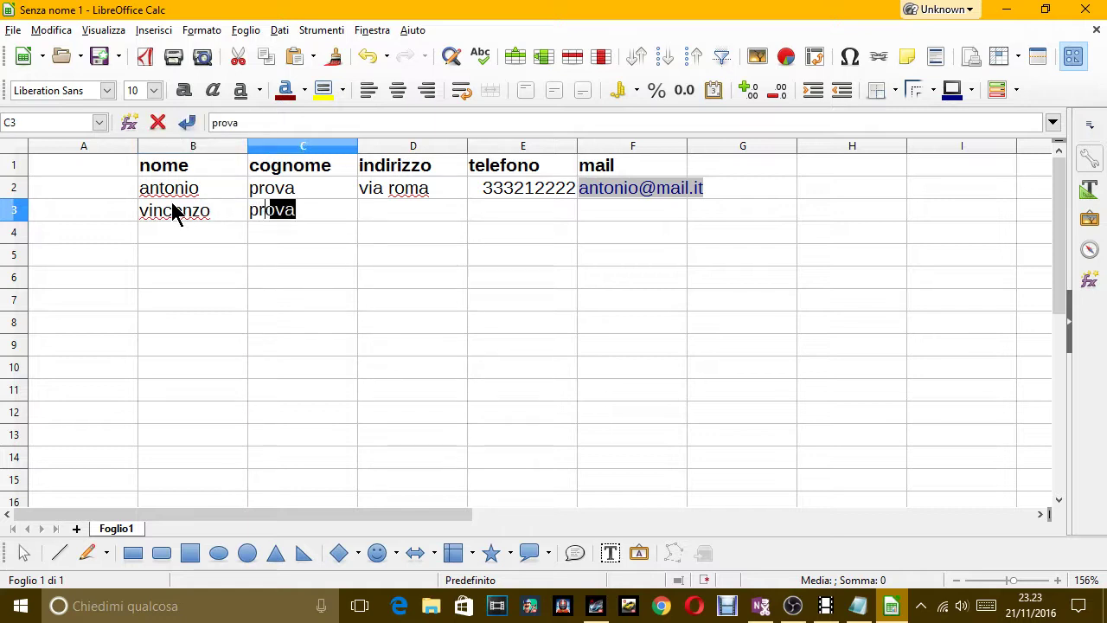
{"action": "type", "text": "ova2"}
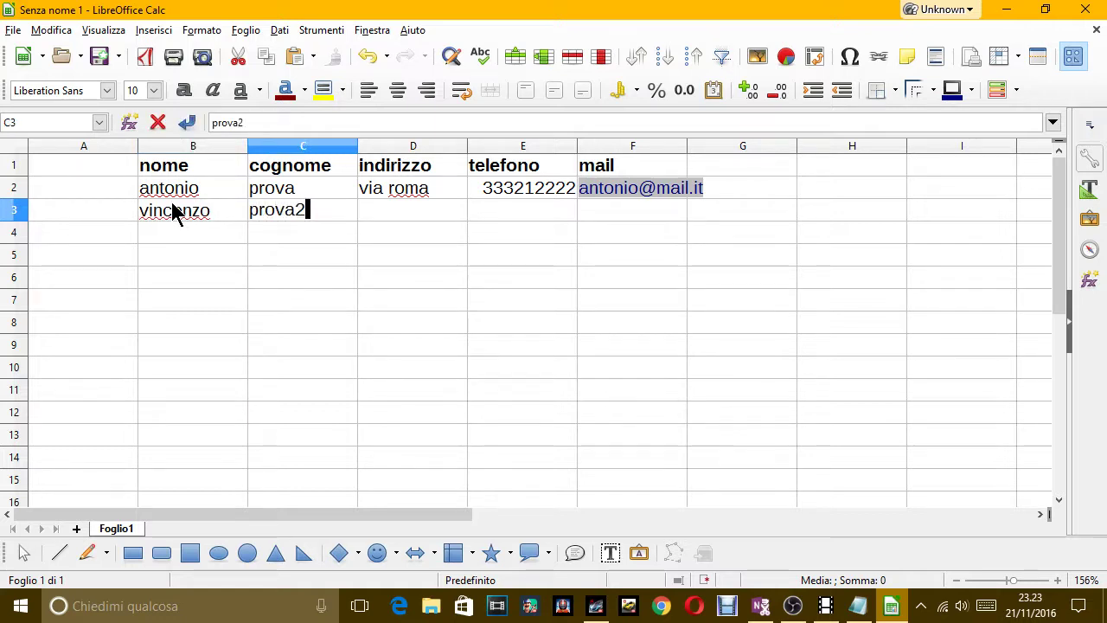
{"action": "key", "text": "Tab"}
{"action": "type", "text": "via "}
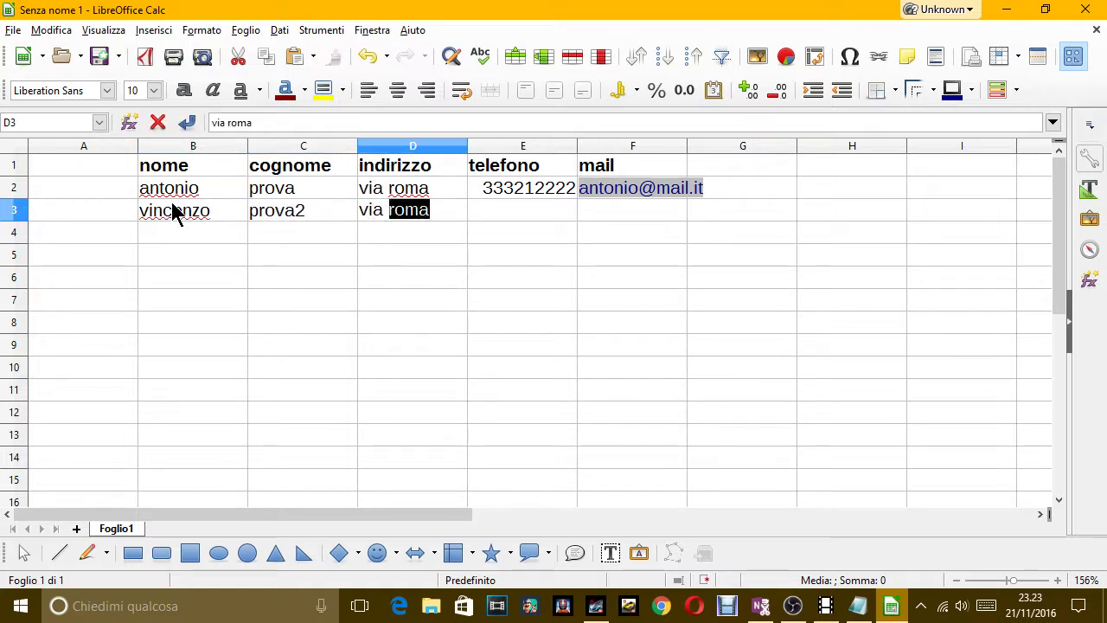
{"action": "type", "text": "tor"}
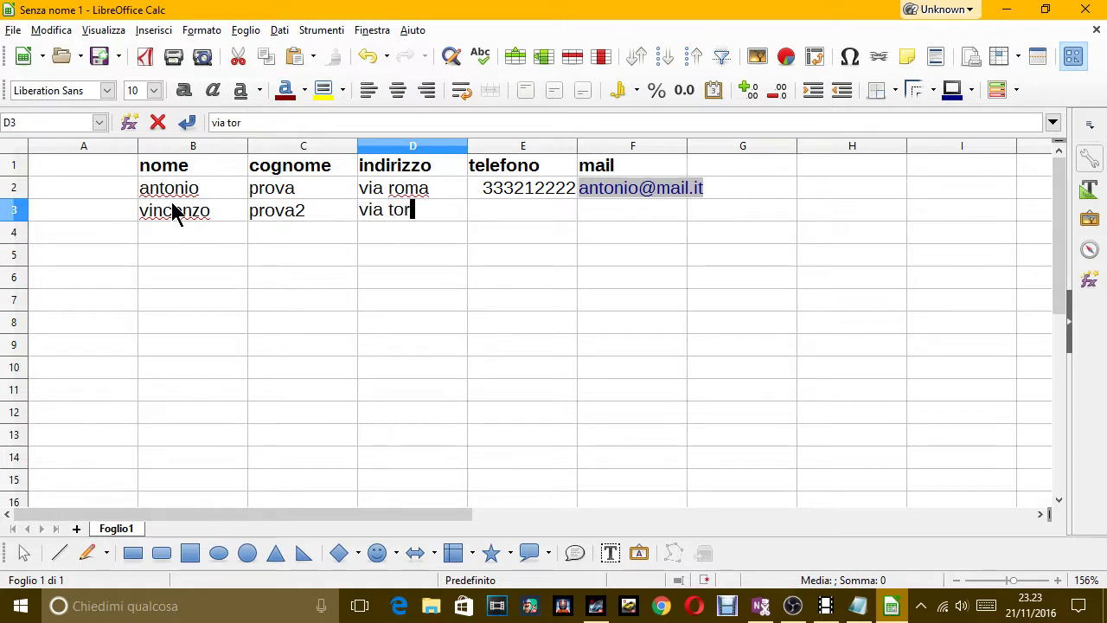
{"action": "type", "text": "ino"}
{"action": "key", "text": "Tab"}
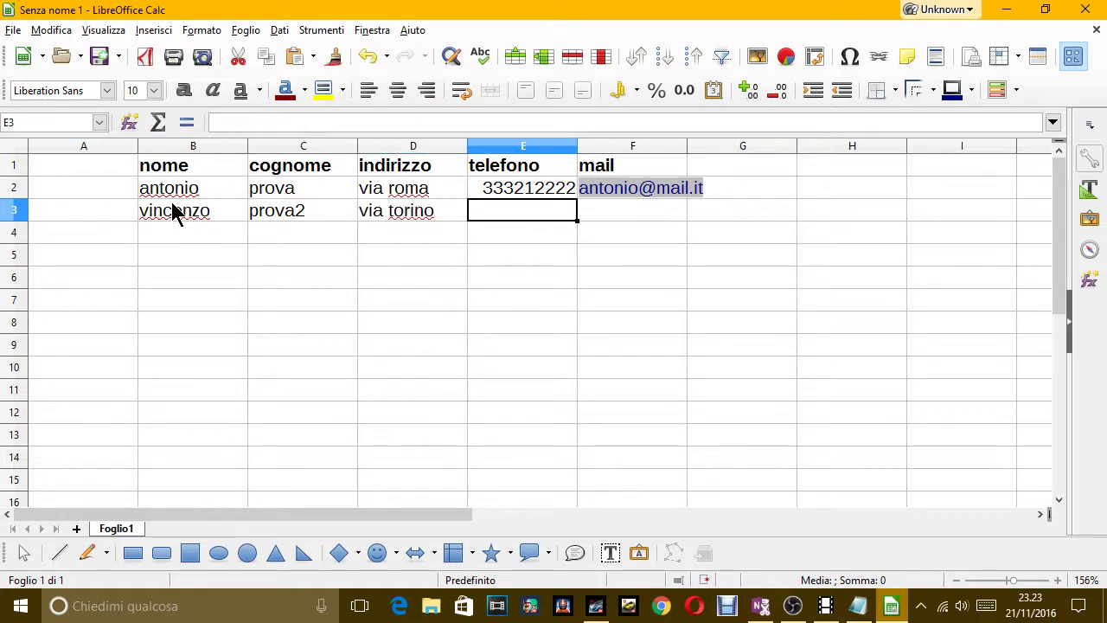
{"action": "type", "text": "454545454"}
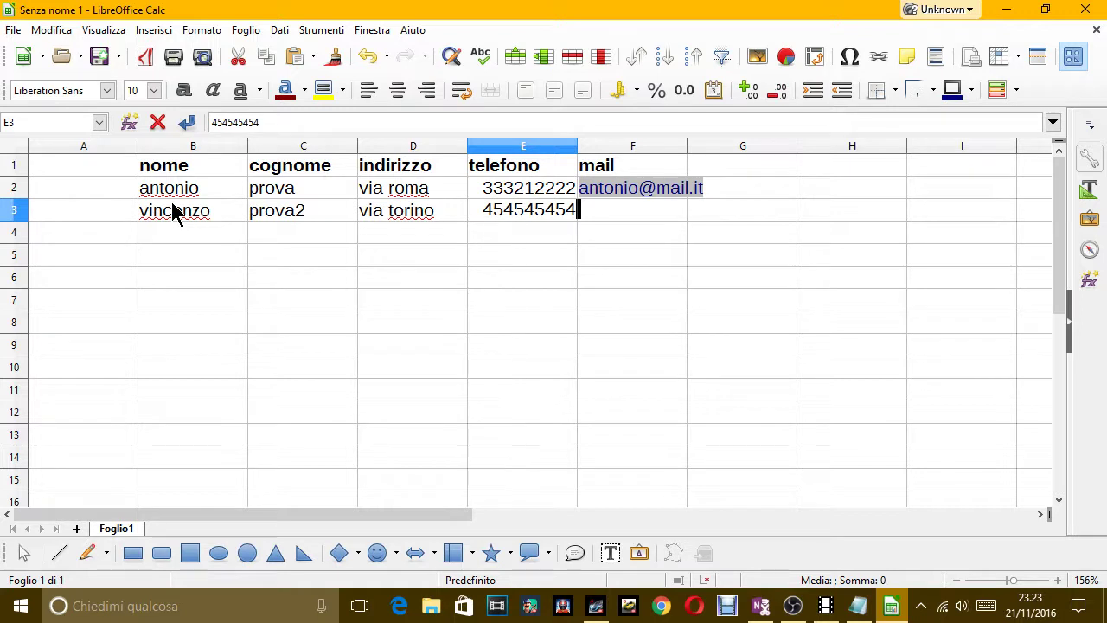
{"action": "key", "text": "Tab"}
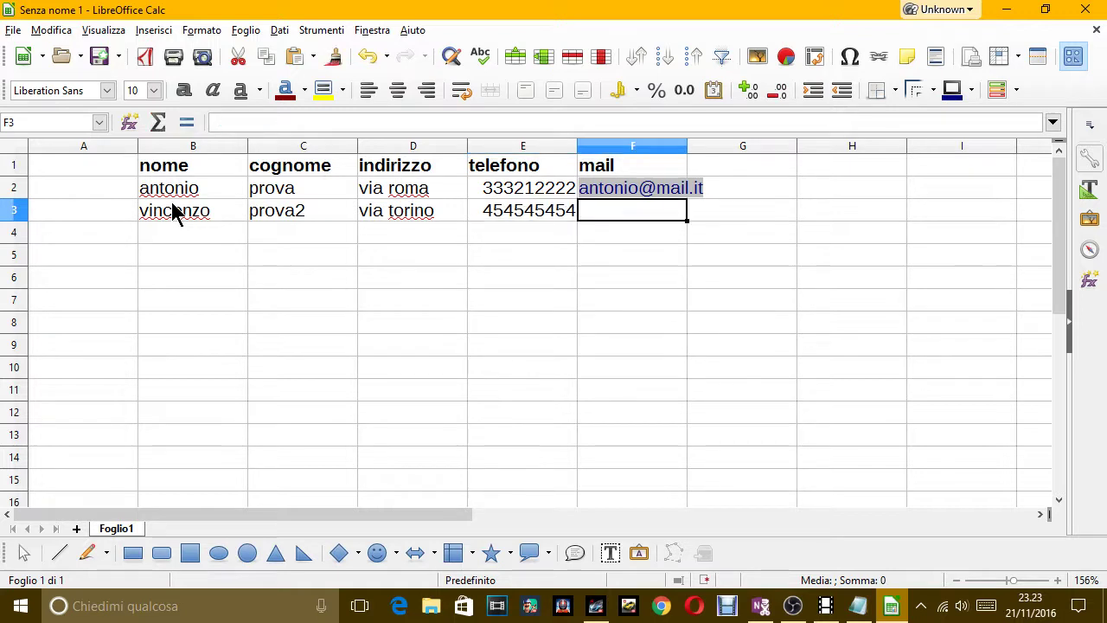
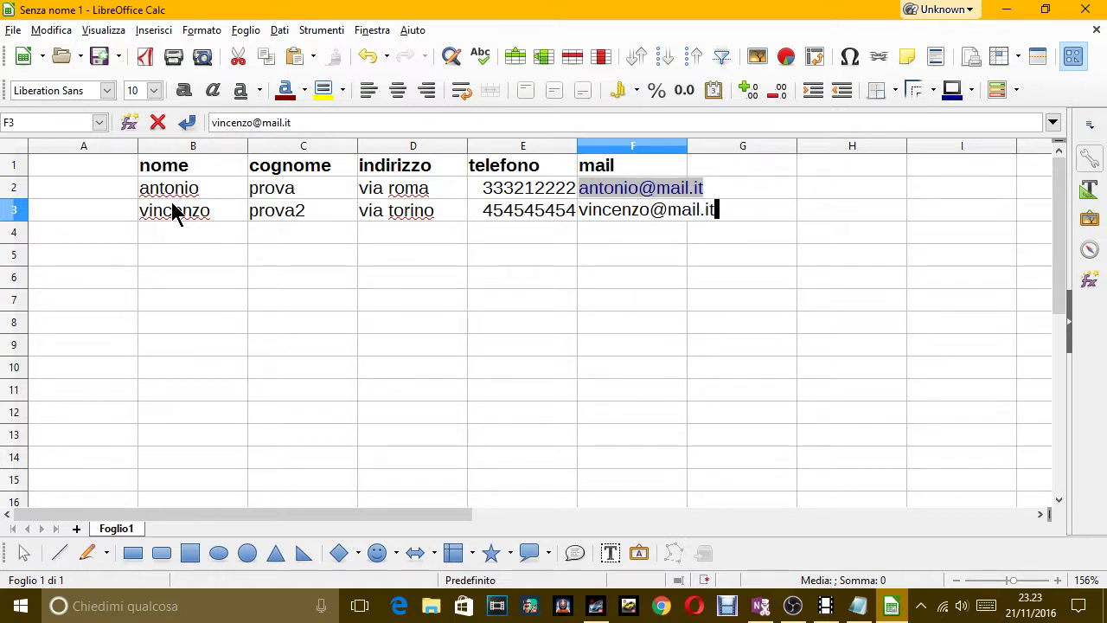
{"action": "left_click", "coordinate": [529, 389]}
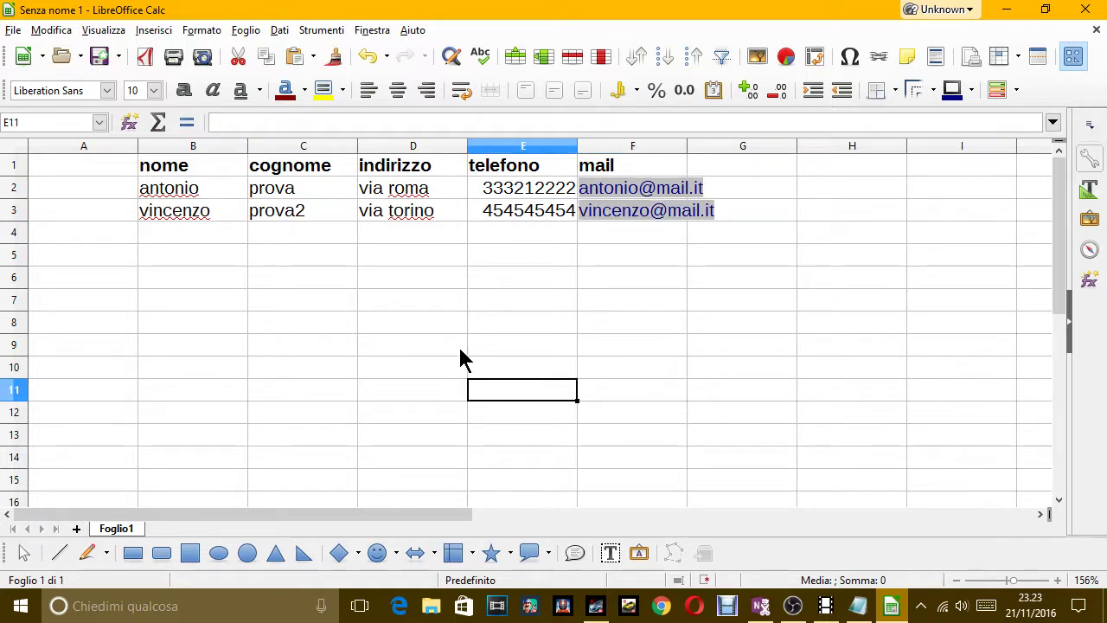
Give B1:F3 a Validità rule allowing Intervallo di celle with source $B$1:$F$3.
{"action": "left_click", "coordinate": [160, 173]}
{"action": "left_click_drag", "start_coordinate": [160, 173], "coordinate": [611, 217]}
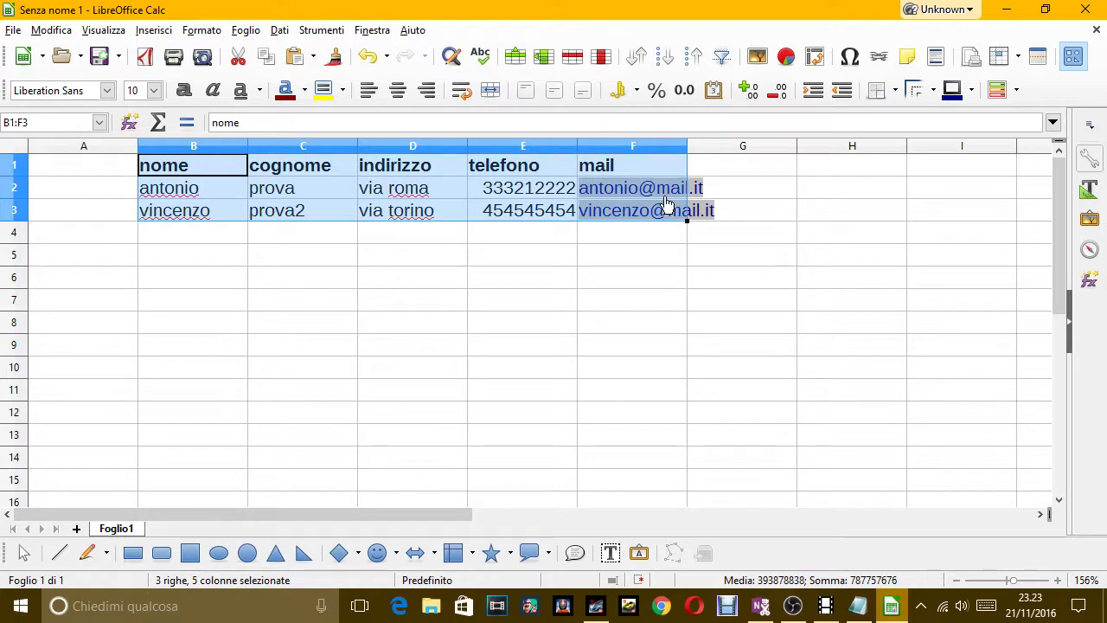
{"action": "left_click", "coordinate": [279, 31]}
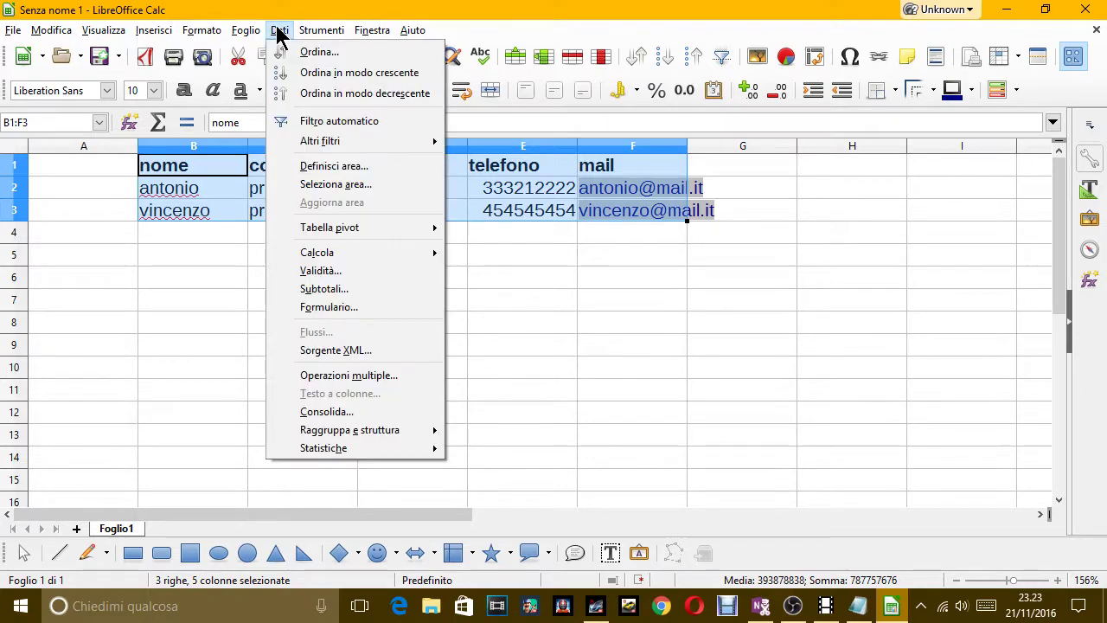
{"action": "left_click", "coordinate": [366, 271]}
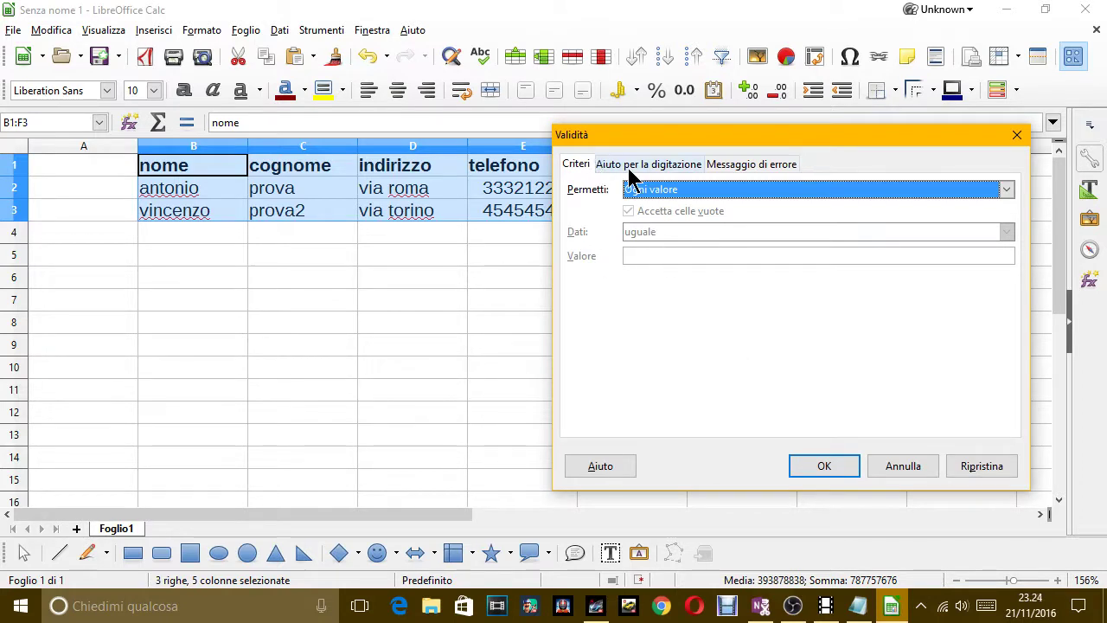
{"action": "left_click", "coordinate": [800, 190]}
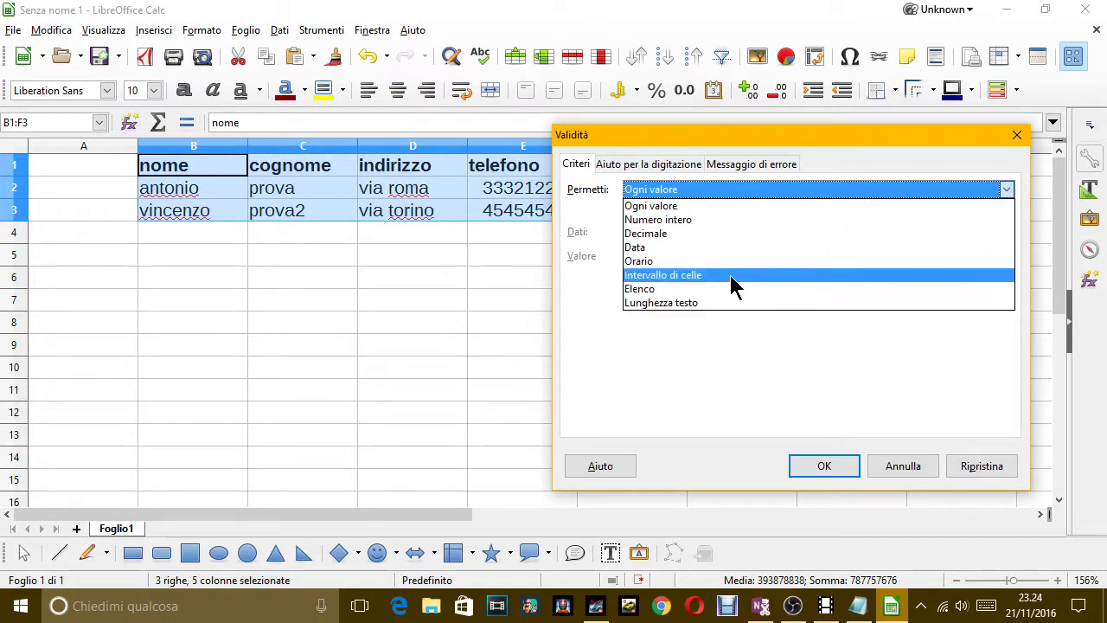
{"action": "left_click", "coordinate": [730, 273]}
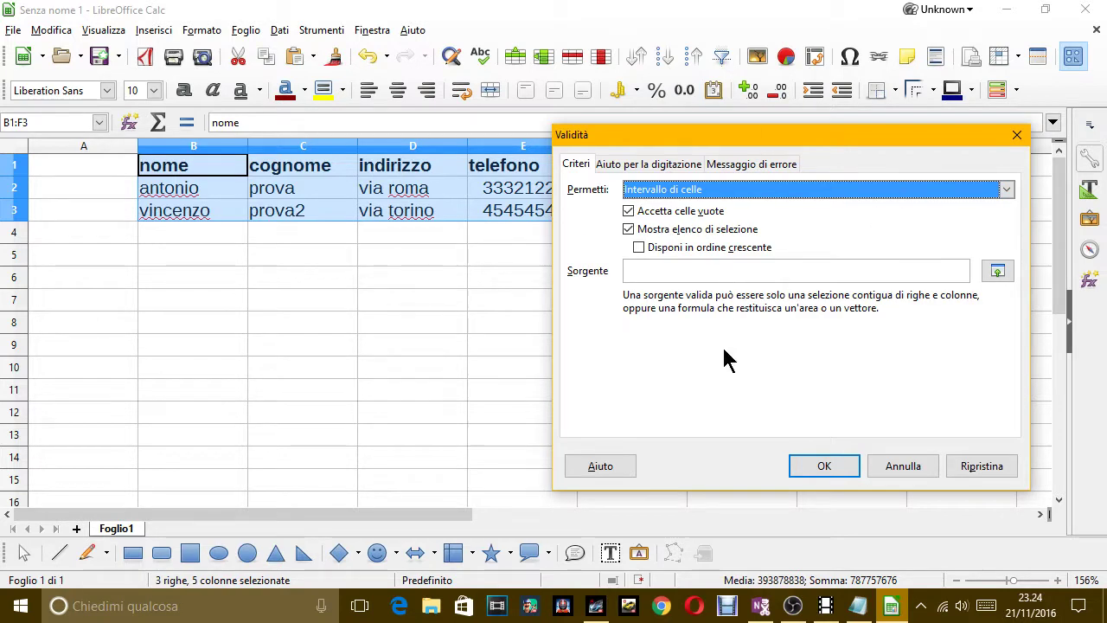
{"action": "left_click", "coordinate": [685, 270]}
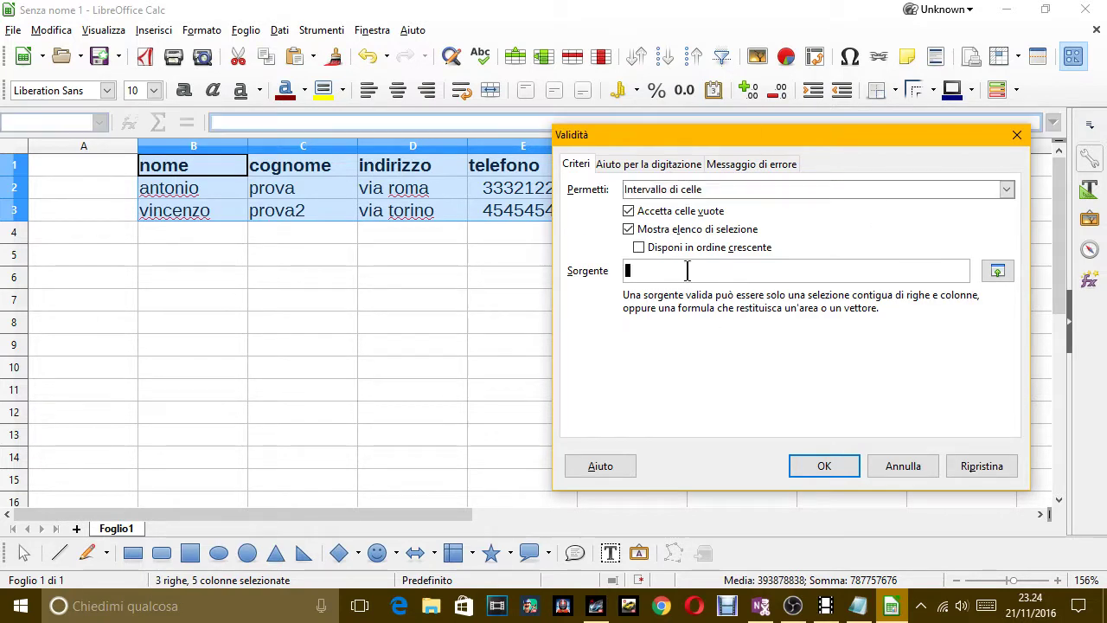
{"action": "left_click", "coordinate": [998, 271]}
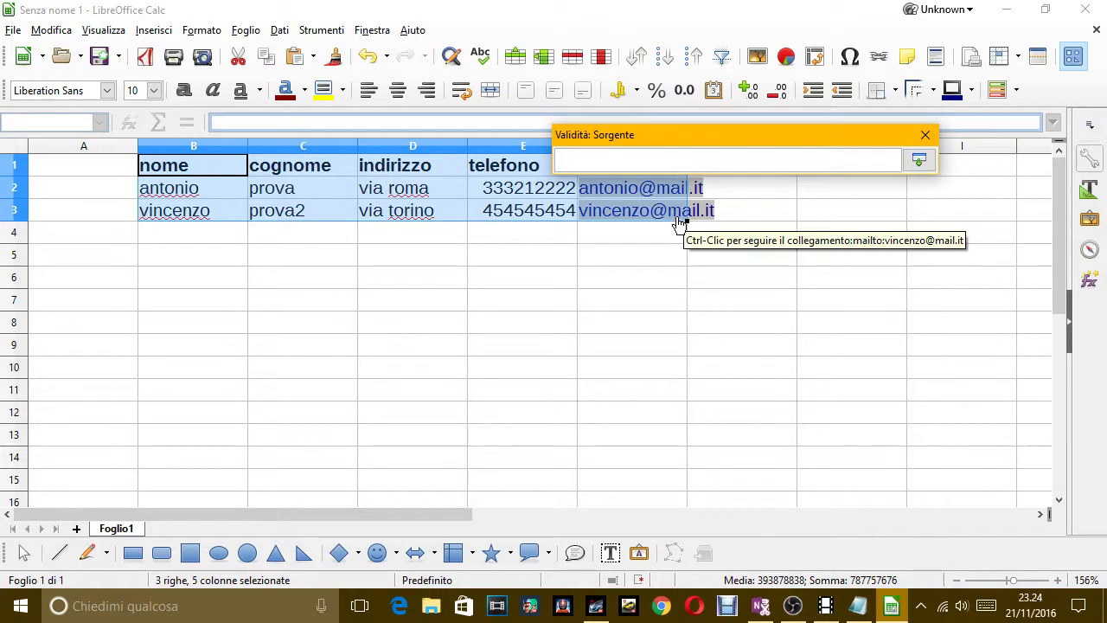
{"action": "mouse_move", "coordinate": [161, 165]}
{"action": "left_mouse_down"}
{"action": "mouse_move", "coordinate": [489, 229]}
{"action": "mouse_move", "coordinate": [668, 230]}
{"action": "left_mouse_up"}
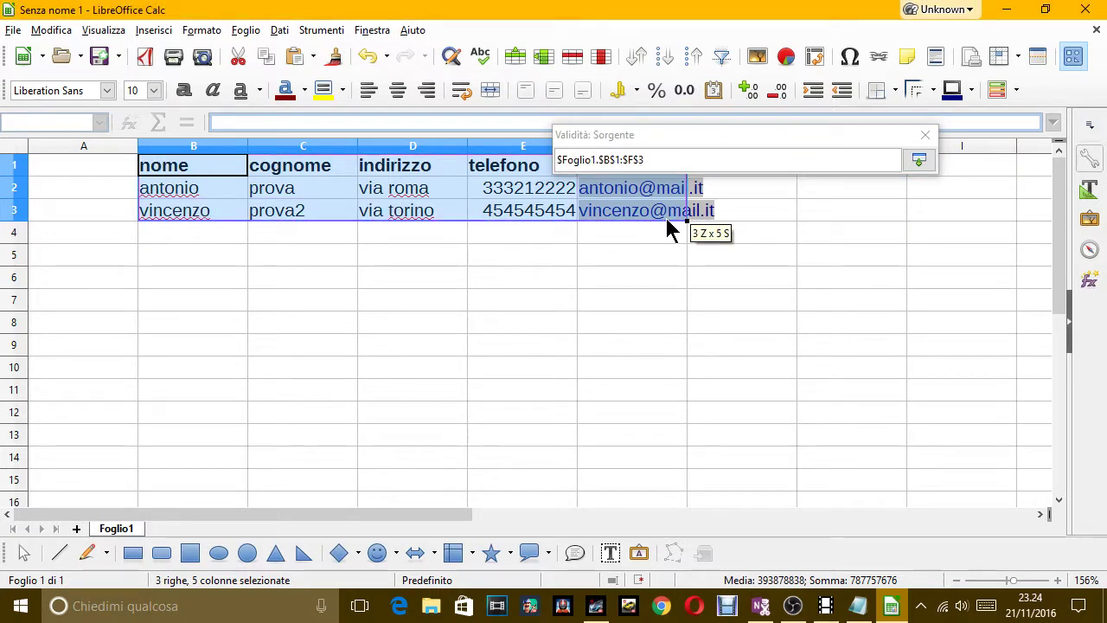
{"action": "left_click_drag", "start_coordinate": [669, 230], "coordinate": [666, 226]}
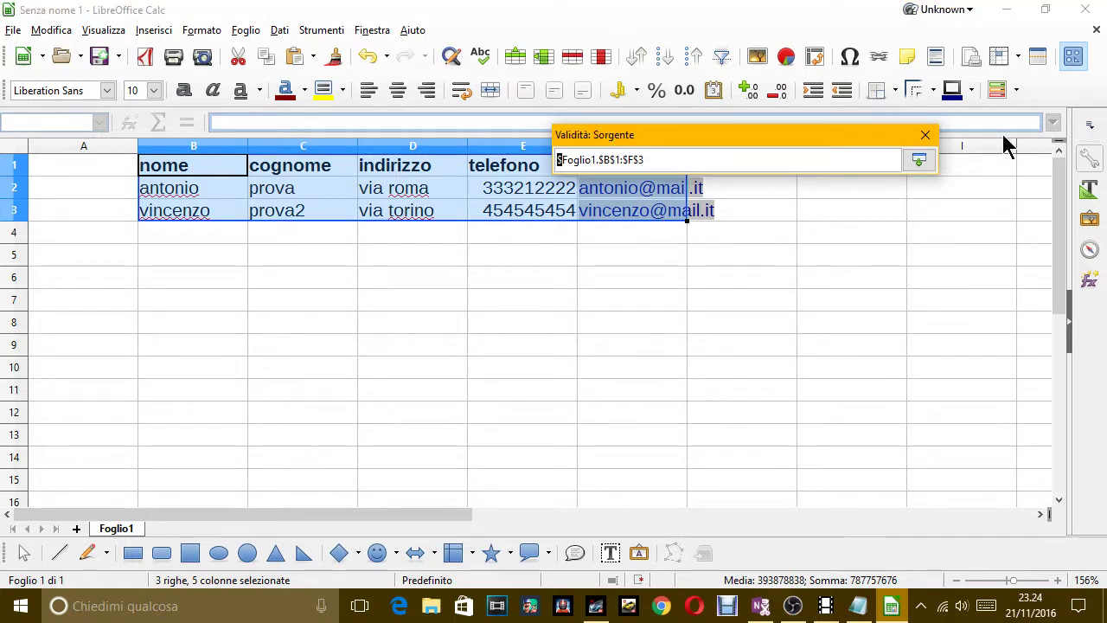
{"action": "left_click", "coordinate": [918, 159]}
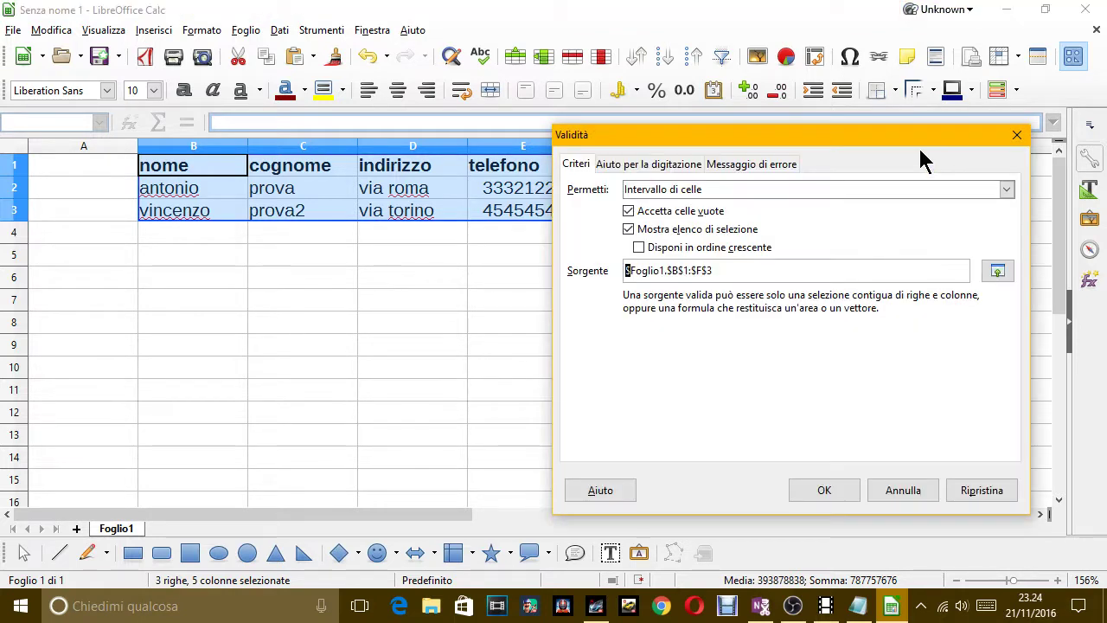
{"action": "left_click", "coordinate": [826, 492]}
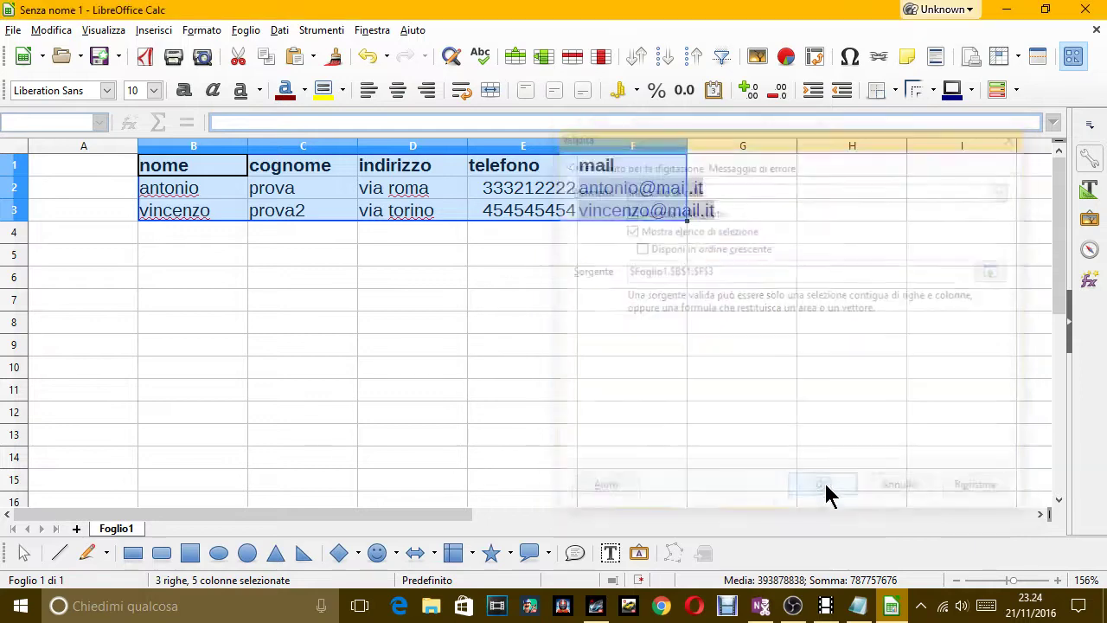
Try several entries in B1 from its validity selection list.
{"action": "left_click", "coordinate": [435, 421]}
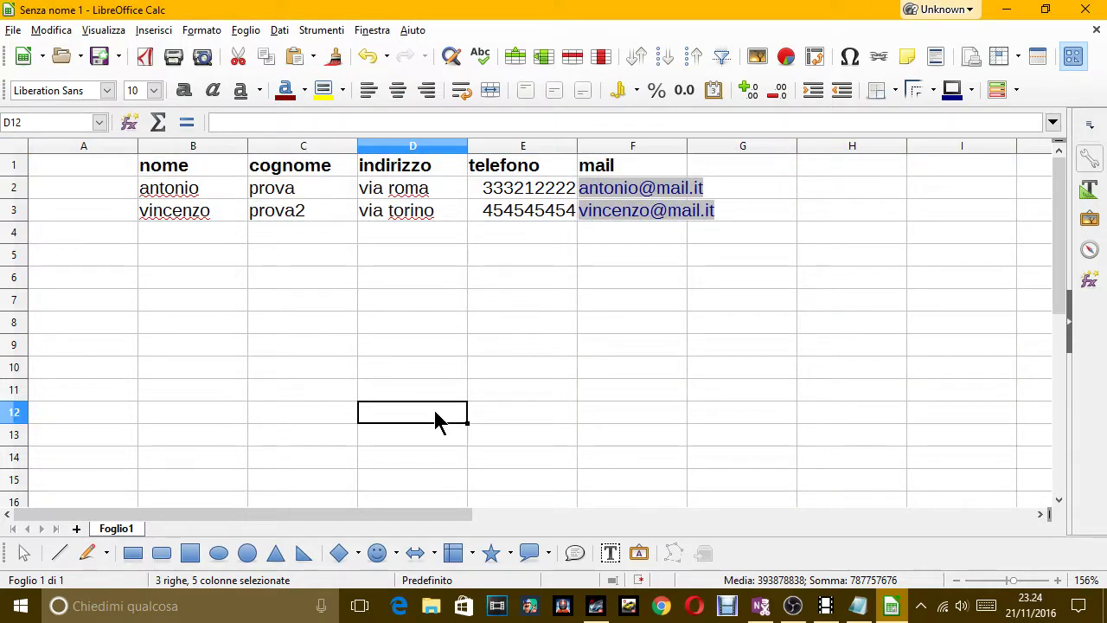
{"action": "left_click", "coordinate": [208, 166]}
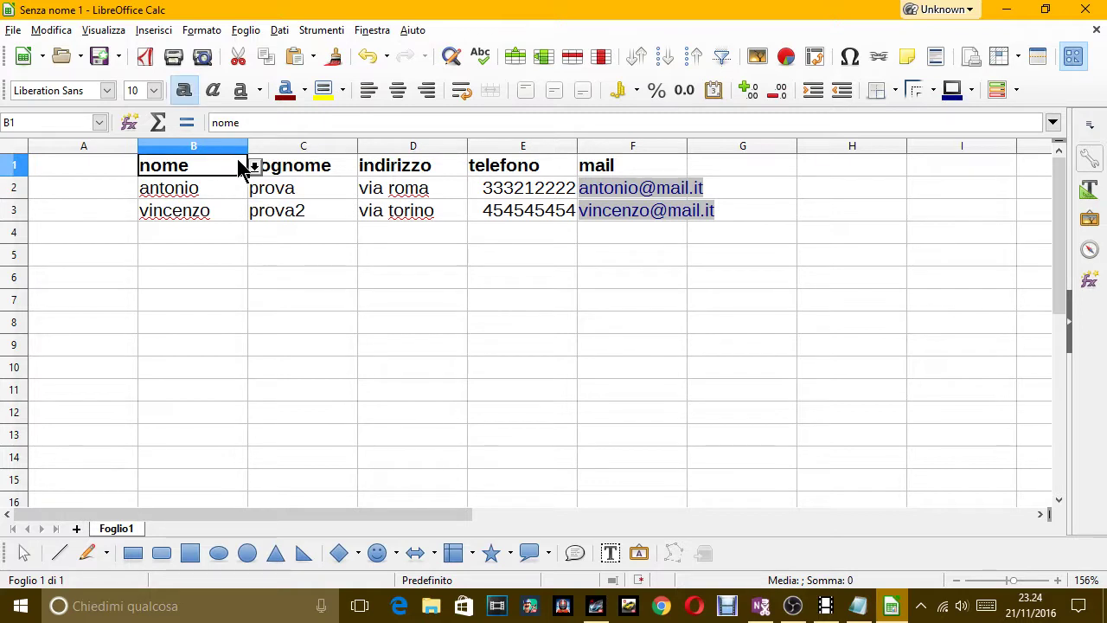
{"action": "left_click", "coordinate": [255, 167]}
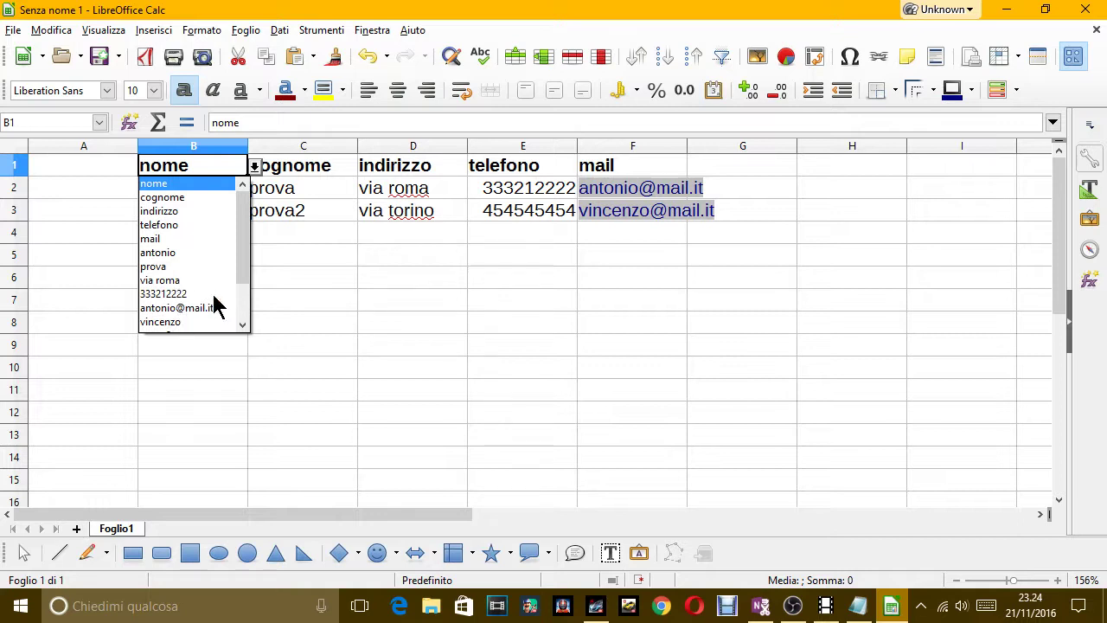
{"action": "left_click_drag", "start_coordinate": [242, 257], "coordinate": [242, 302]}
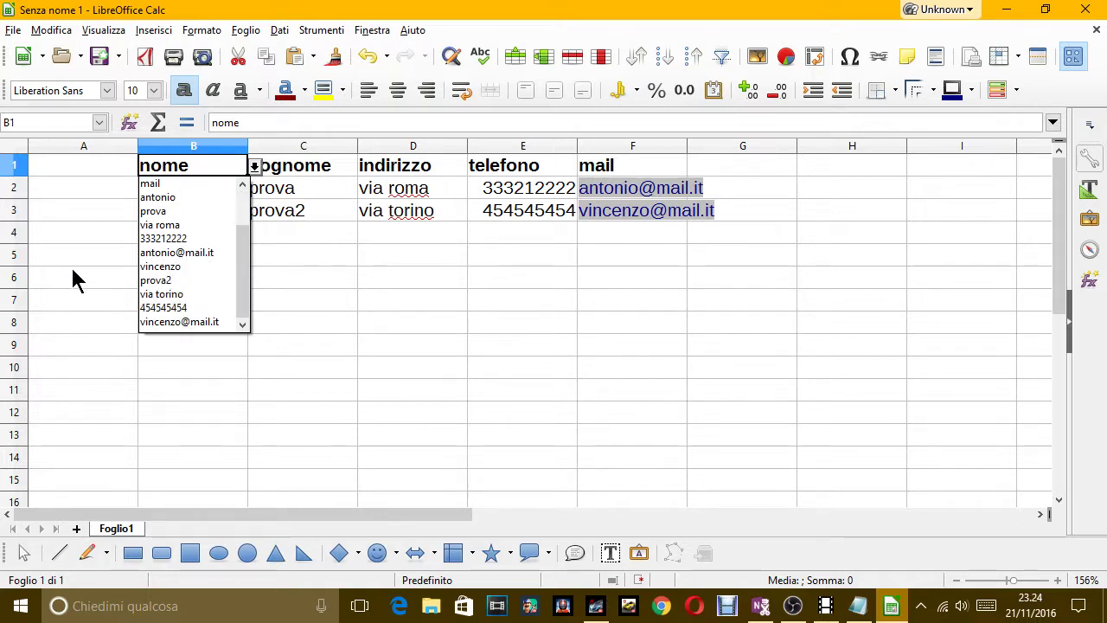
{"action": "left_click", "coordinate": [158, 280]}
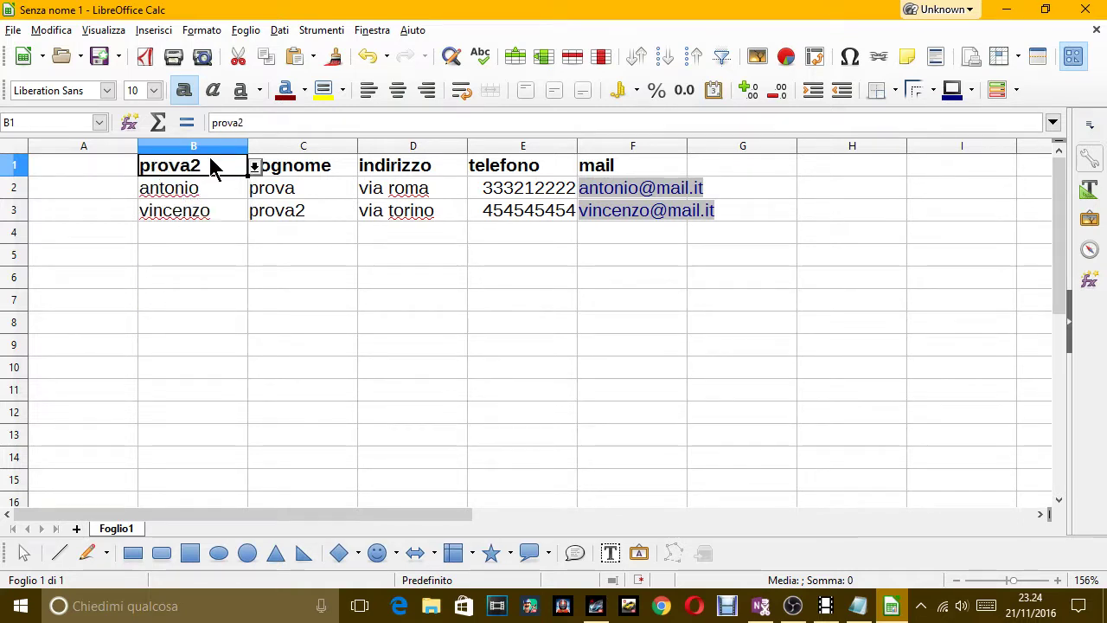
{"action": "left_click", "coordinate": [253, 166]}
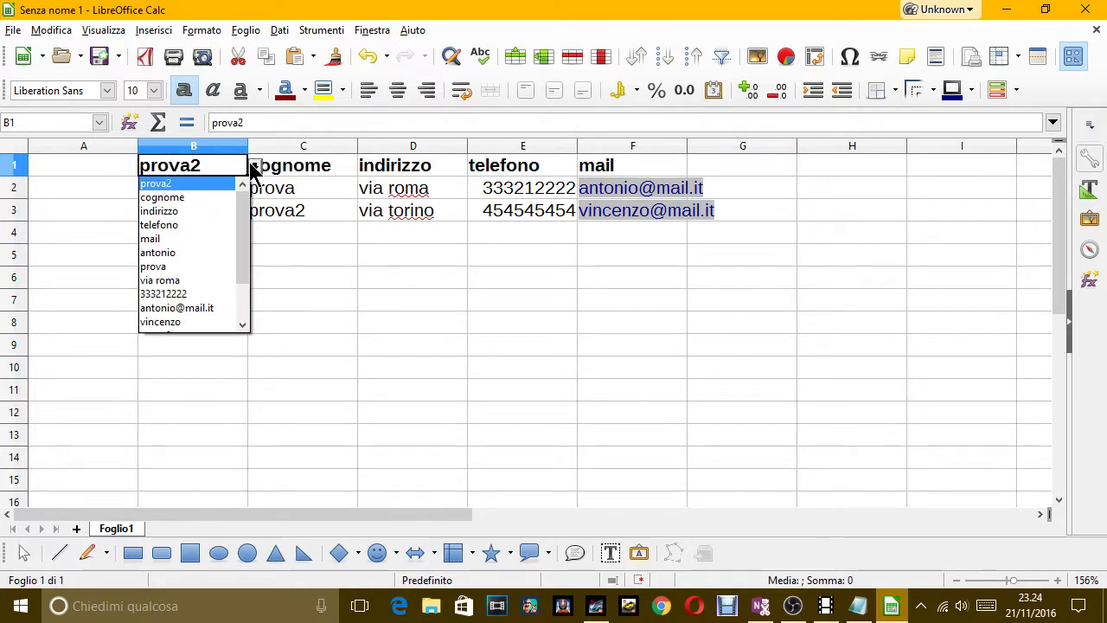
{"action": "left_click", "coordinate": [191, 196]}
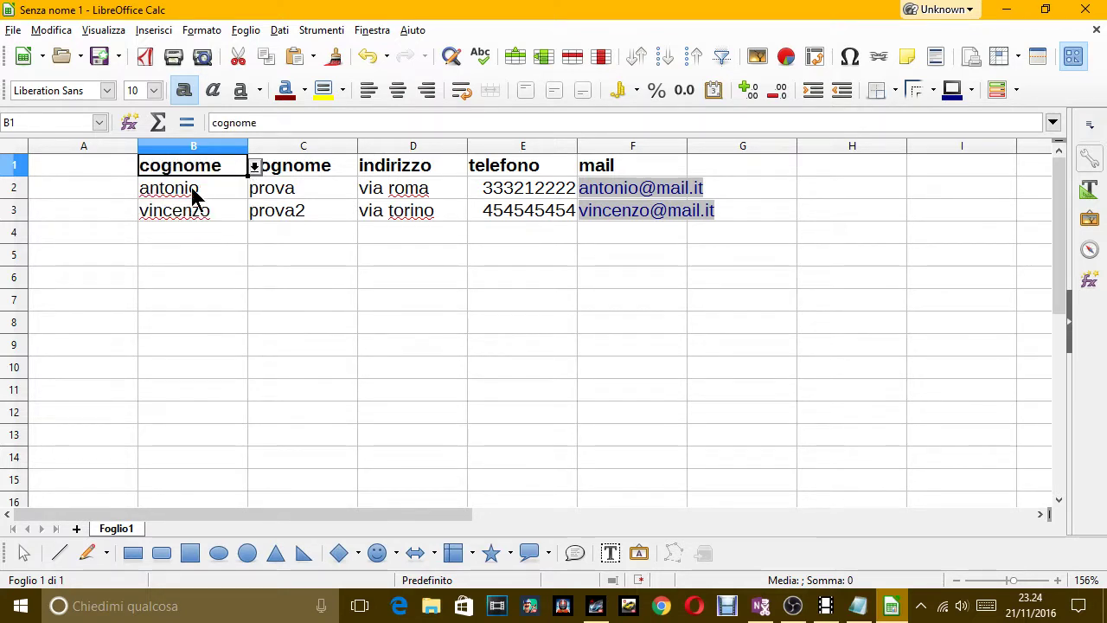
{"action": "left_click", "coordinate": [252, 166]}
{"action": "left_click", "coordinate": [188, 265]}
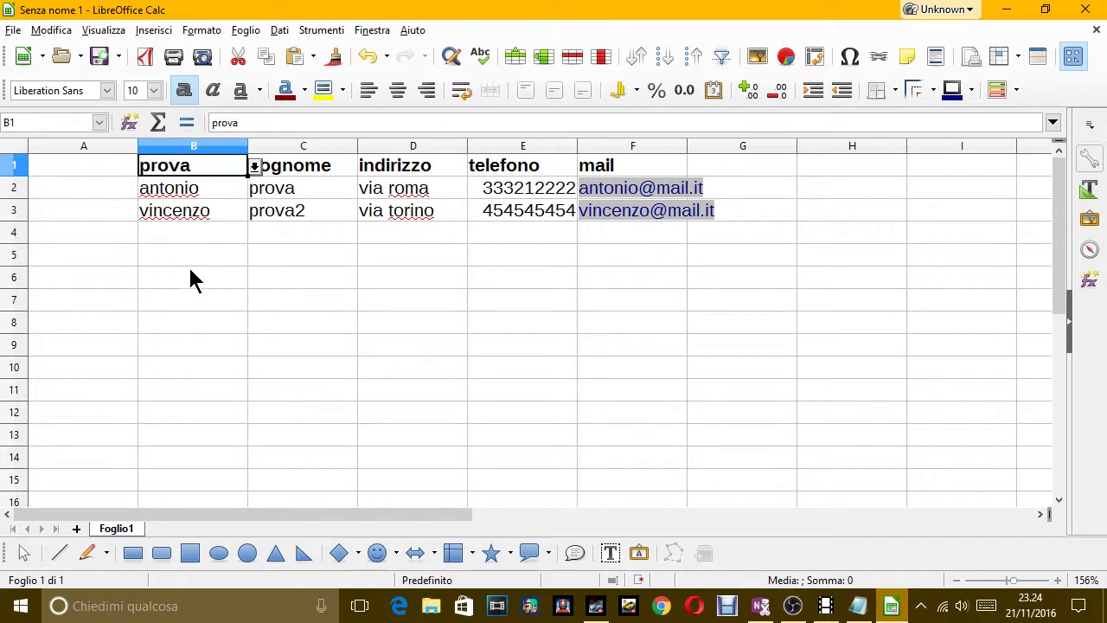
Settle the B1 header on cognome using its selection list.
{"action": "left_click", "coordinate": [253, 166]}
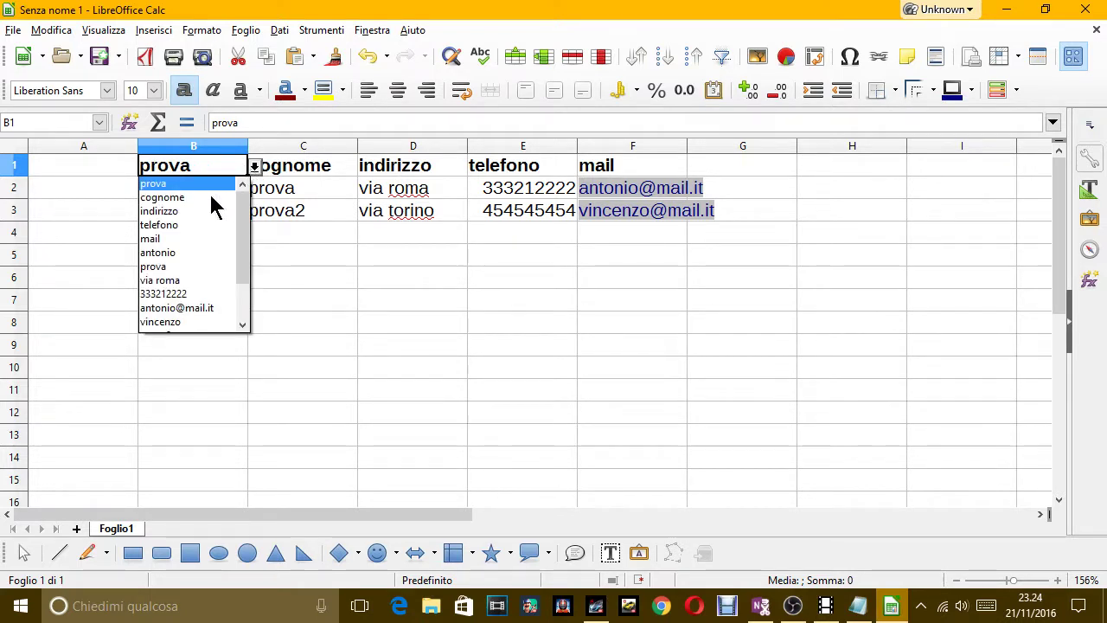
{"action": "left_click", "coordinate": [177, 183]}
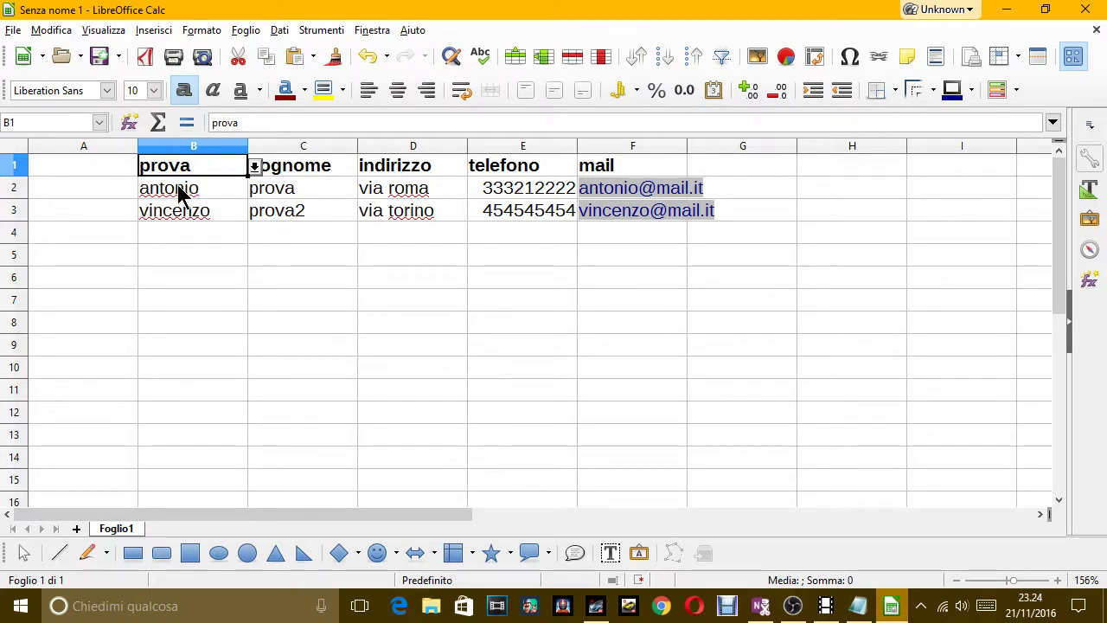
{"action": "left_click", "coordinate": [253, 167]}
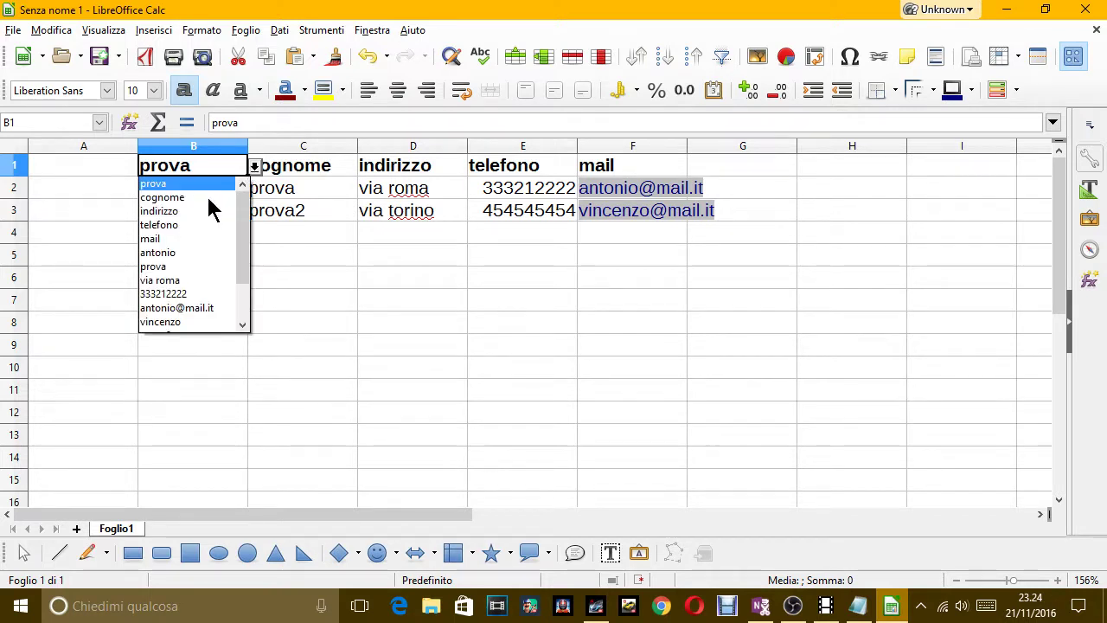
{"action": "mouse_move", "coordinate": [242, 203]}
{"action": "left_mouse_down"}
{"action": "mouse_move", "coordinate": [249, 233]}
{"action": "mouse_move", "coordinate": [245, 202]}
{"action": "left_mouse_up"}
{"action": "left_click", "coordinate": [165, 198]}
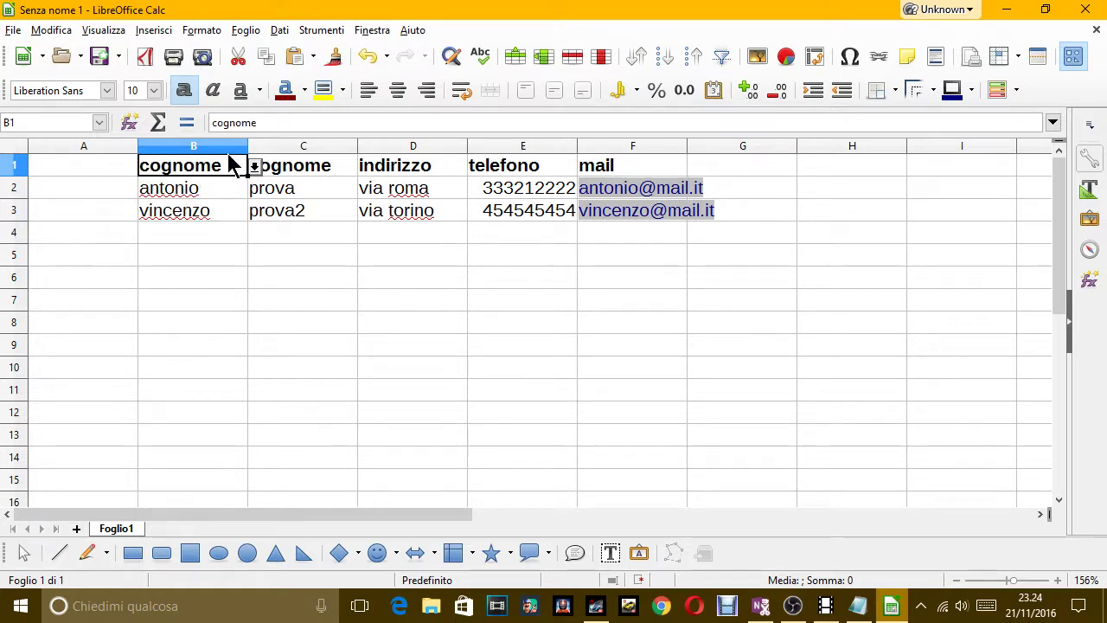
{"action": "left_click", "coordinate": [253, 168]}
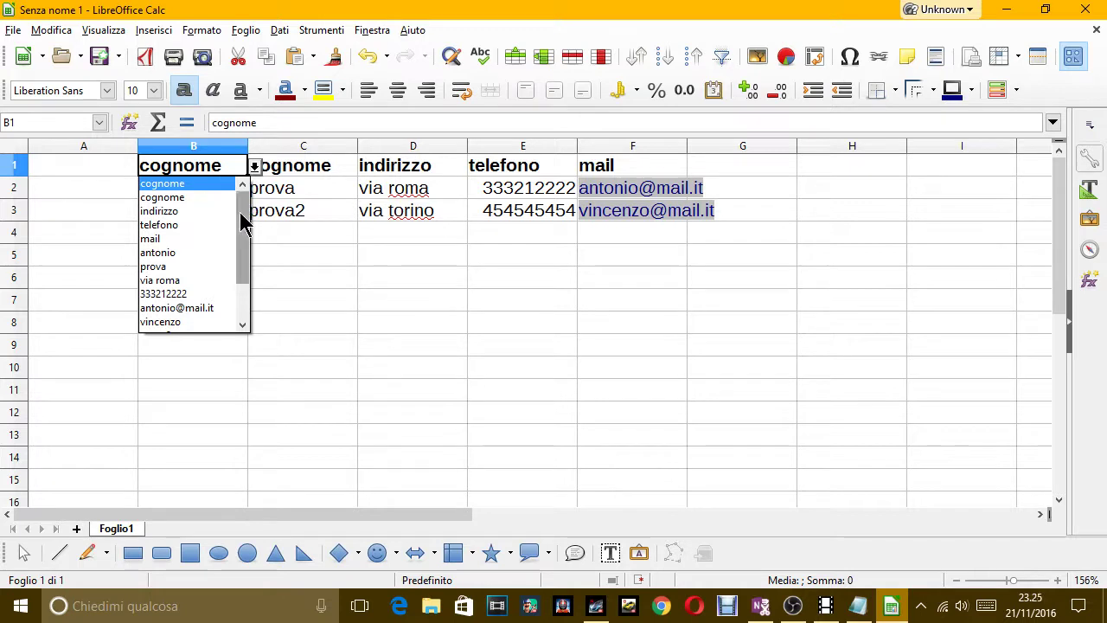
{"action": "mouse_move", "coordinate": [240, 218]}
{"action": "left_mouse_down"}
{"action": "mouse_move", "coordinate": [244, 292]}
{"action": "mouse_move", "coordinate": [247, 198]}
{"action": "left_mouse_up"}
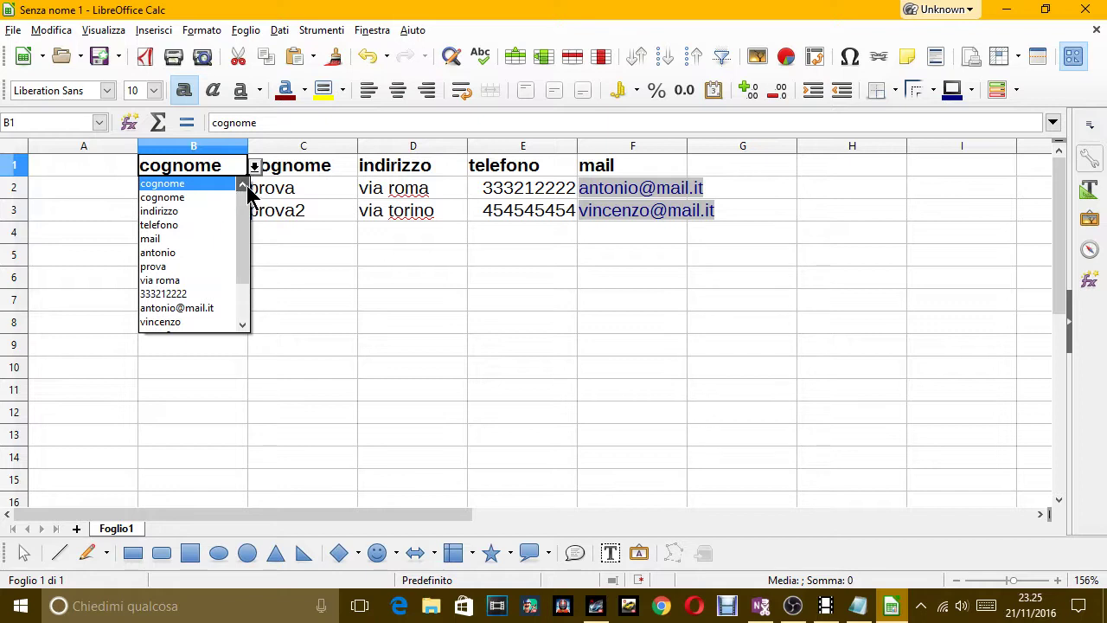
{"action": "left_click", "coordinate": [170, 197]}
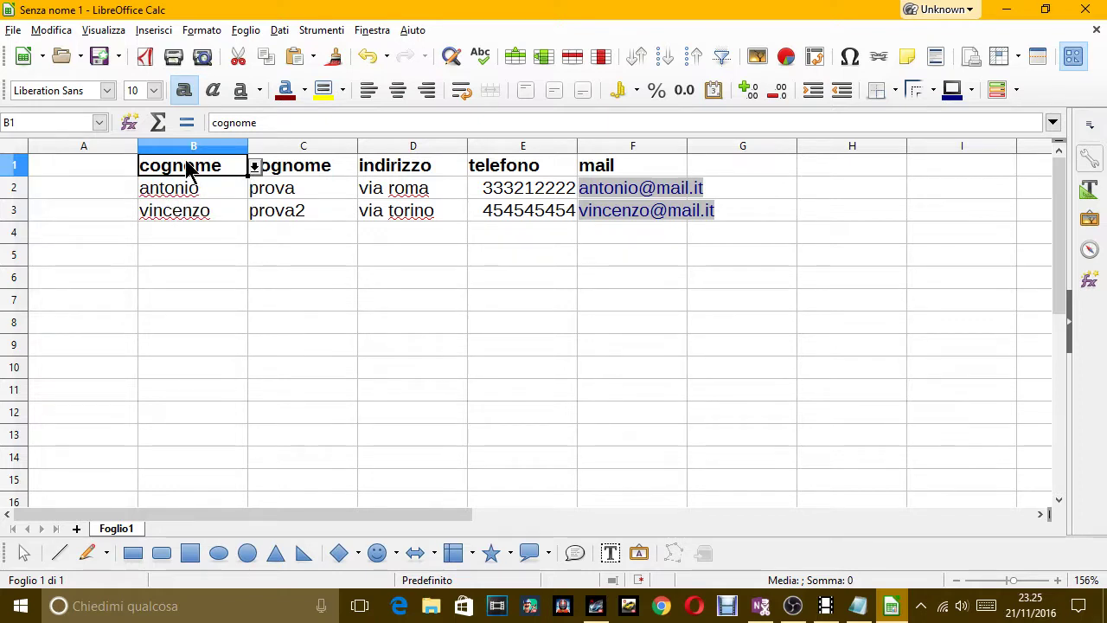
{"action": "left_click", "coordinate": [256, 167]}
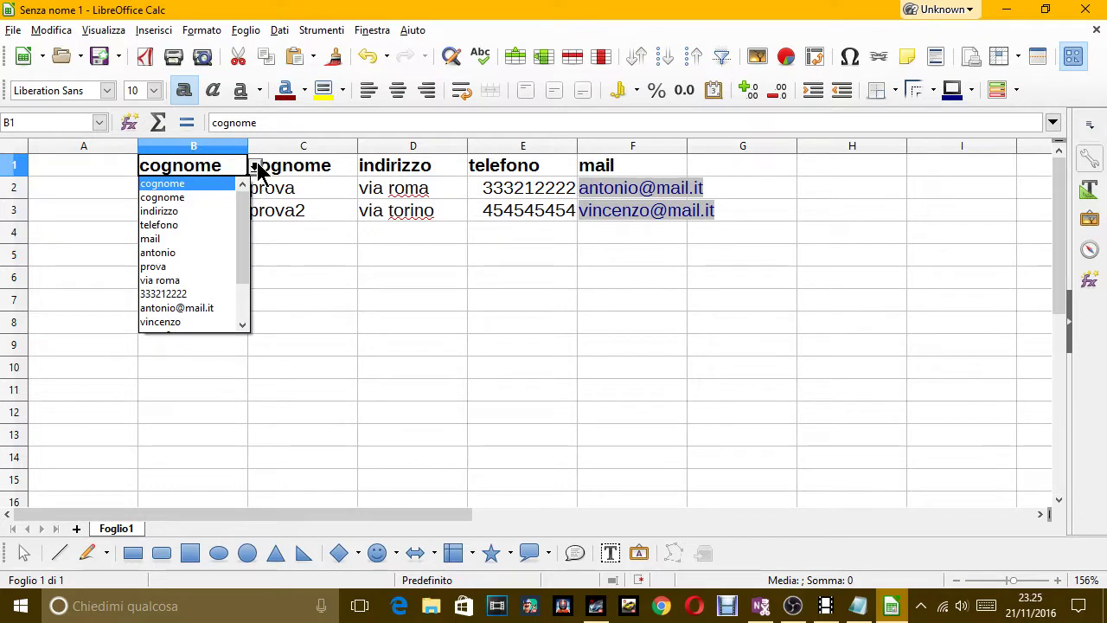
{"action": "left_click", "coordinate": [250, 165]}
{"action": "left_click", "coordinate": [250, 165]}
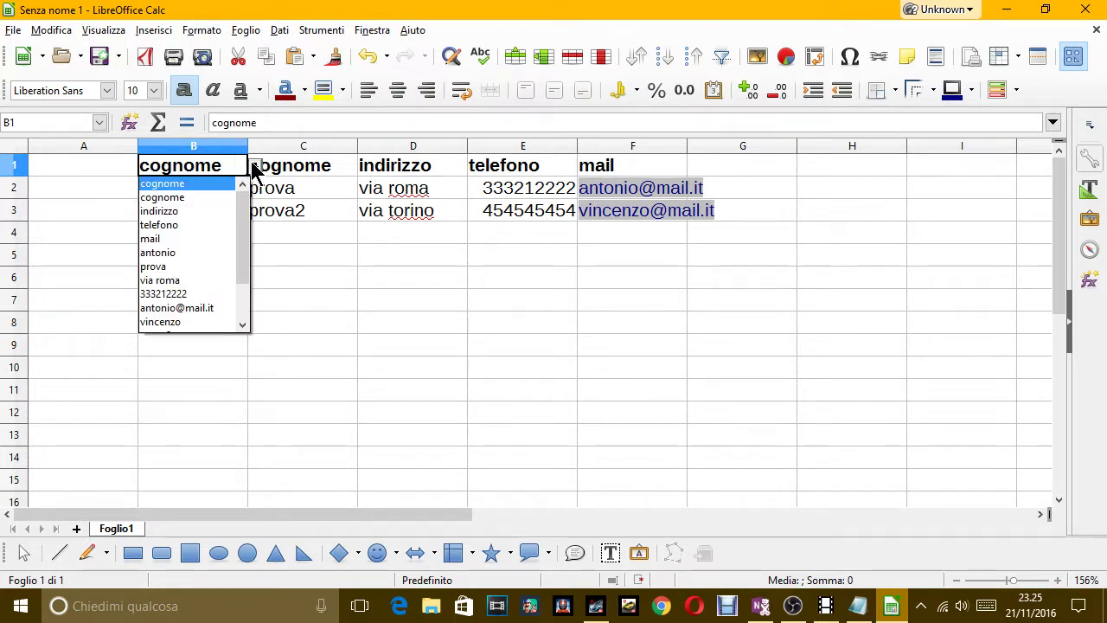
{"action": "left_click", "coordinate": [250, 165]}
Replace telefono in E1 with cognome from the selection list.
{"action": "left_click", "coordinate": [536, 173]}
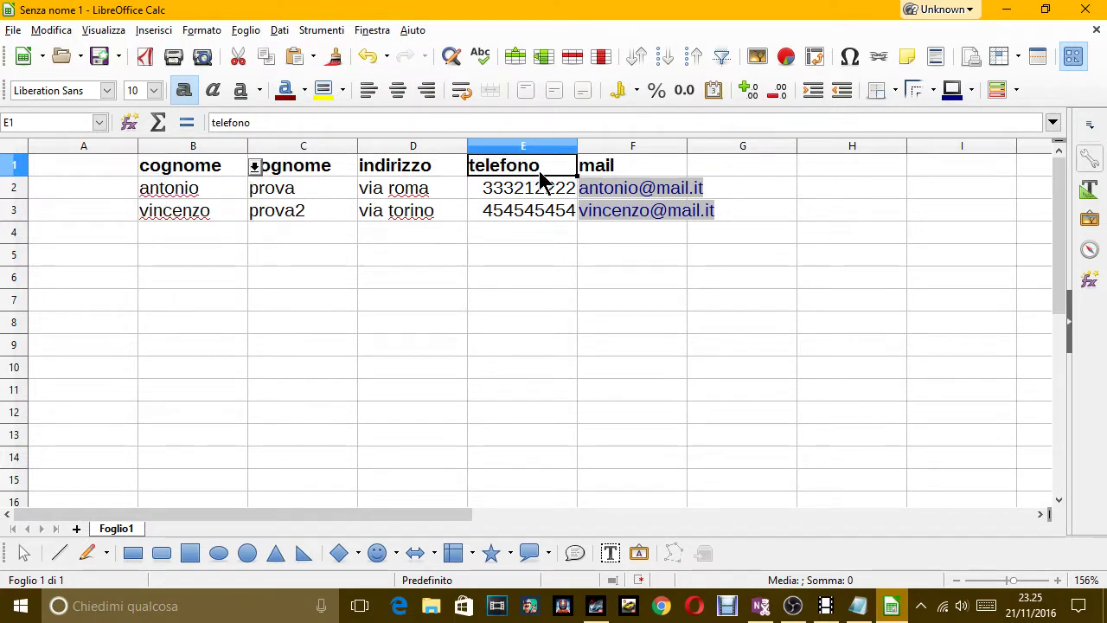
{"action": "left_click", "coordinate": [584, 167]}
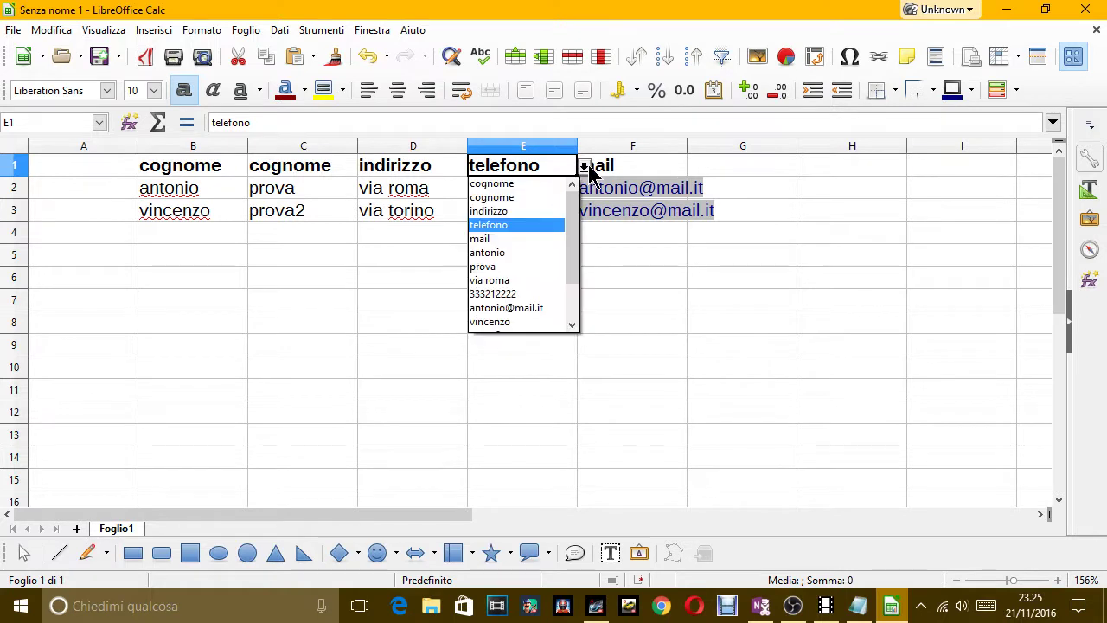
{"action": "left_click", "coordinate": [513, 198]}
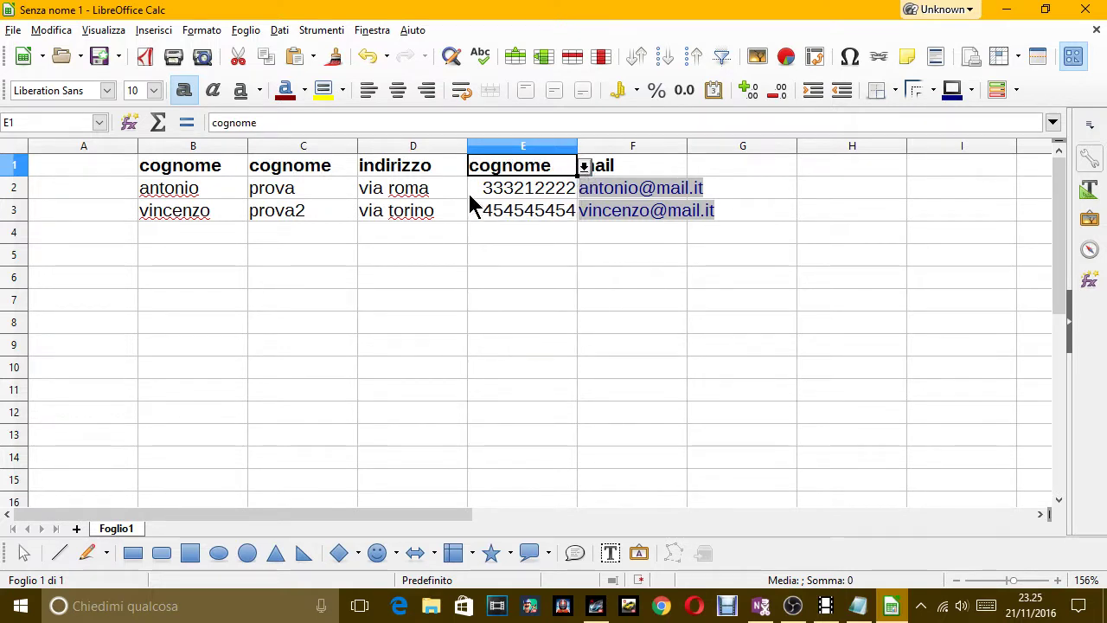
{"action": "left_click", "coordinate": [590, 302]}
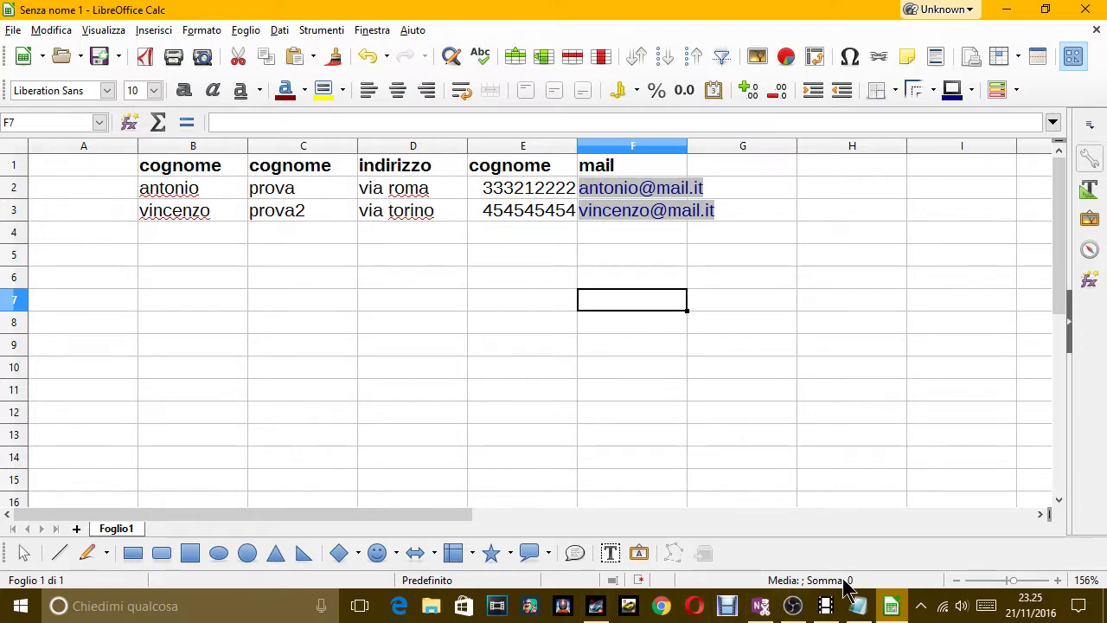
Append the line 'ho fatto un errore.' to the Notepad note and switch back to Calc.
{"action": "left_click", "coordinate": [858, 605]}
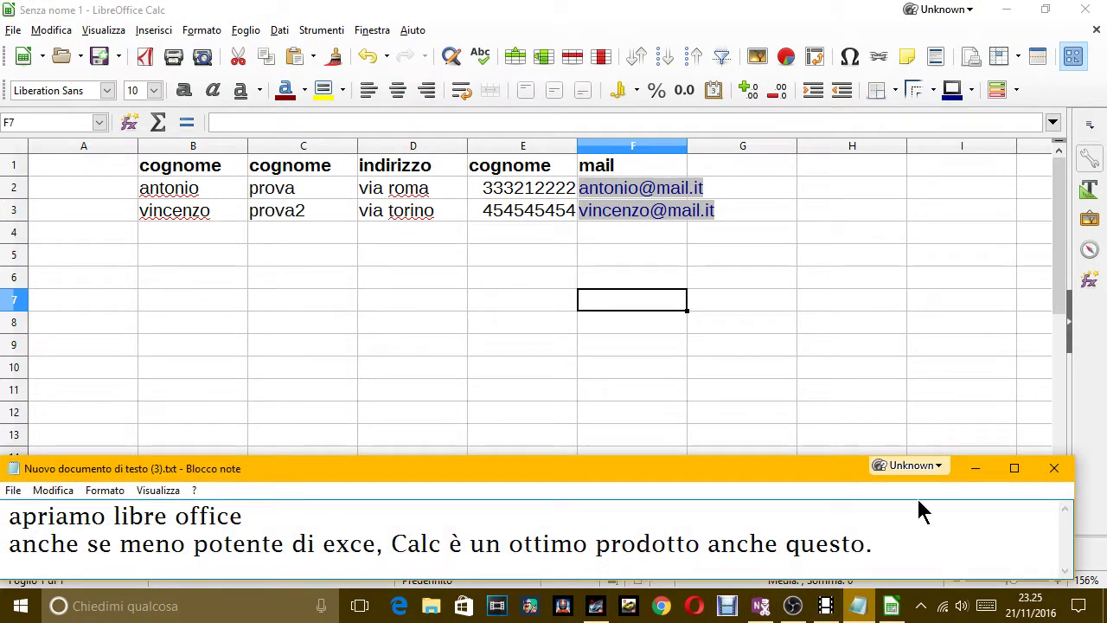
{"action": "key", "text": "Return"}
{"action": "type", "text": "ho "}
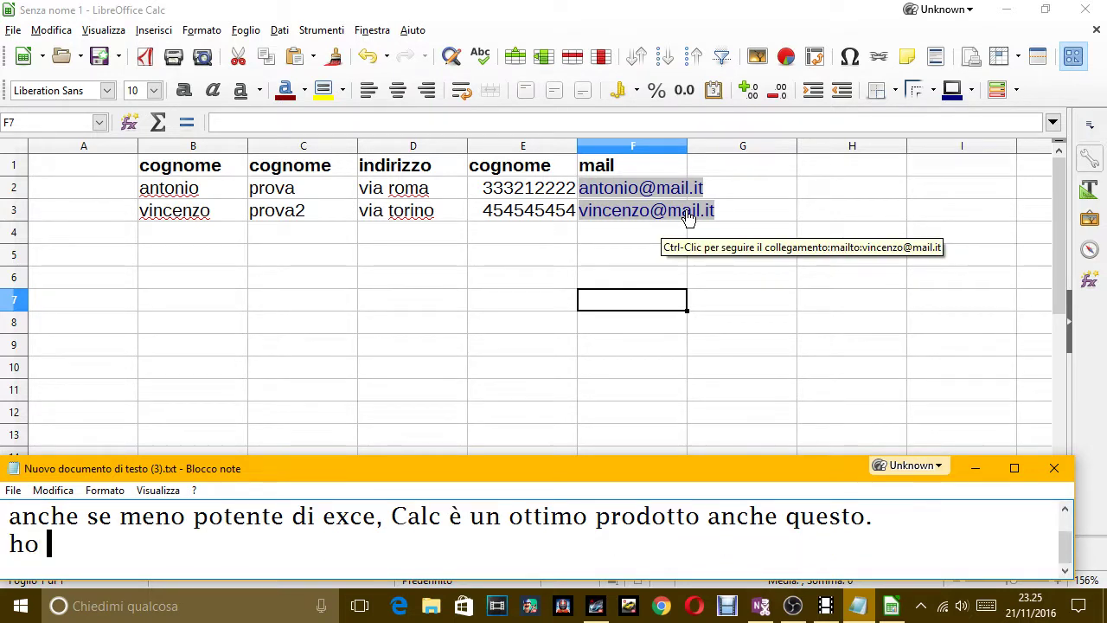
{"action": "type", "text": "fatto un erro"}
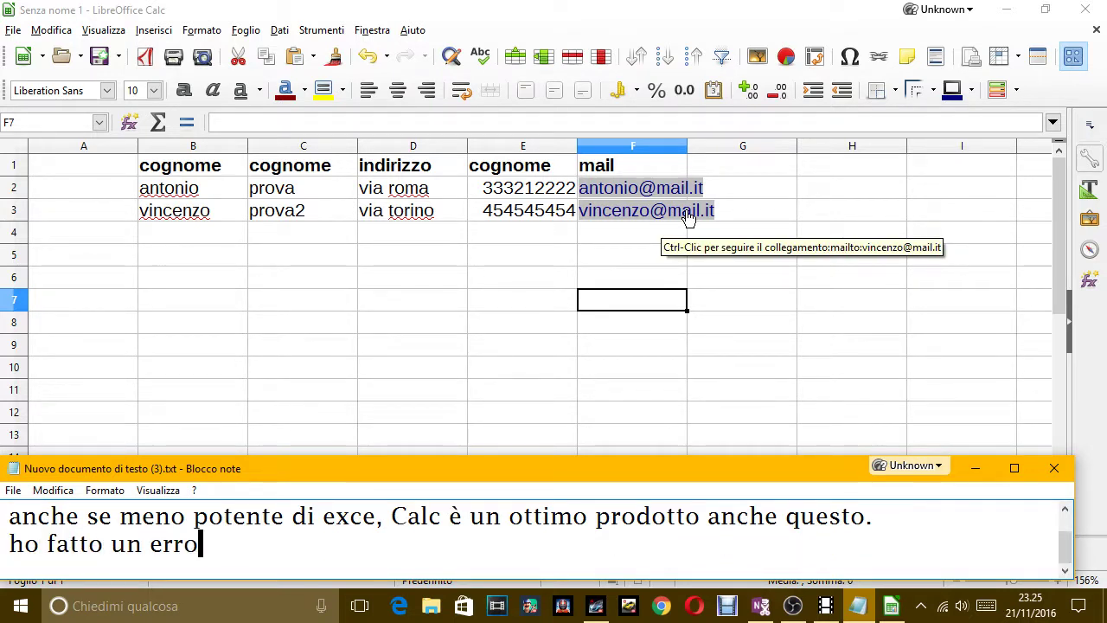
{"action": "type", "text": "re."}
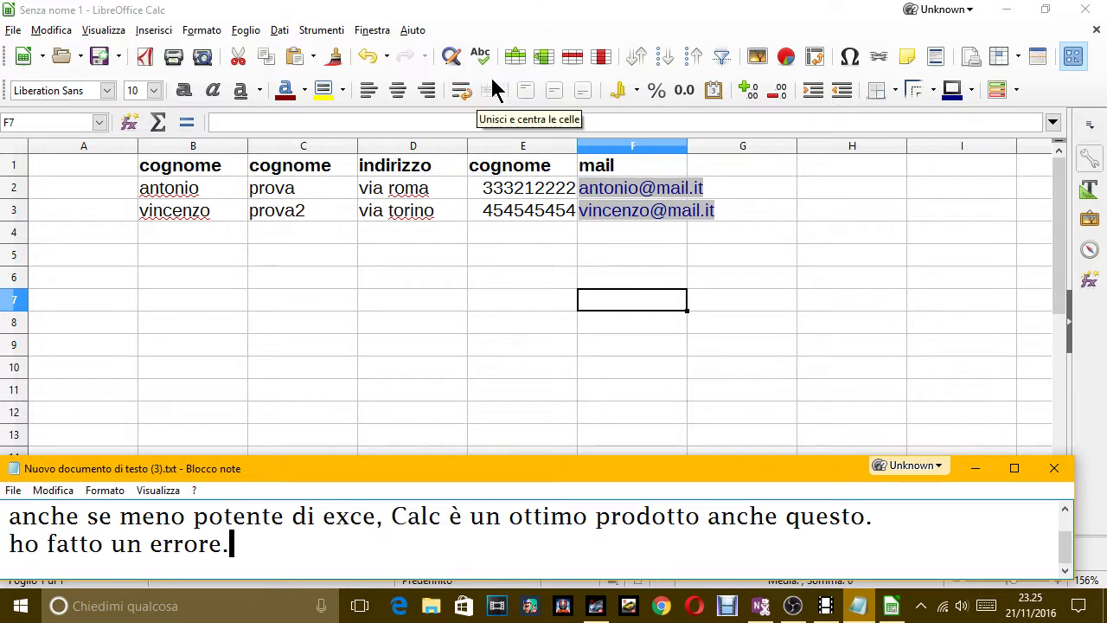
{"action": "left_click", "coordinate": [366, 327]}
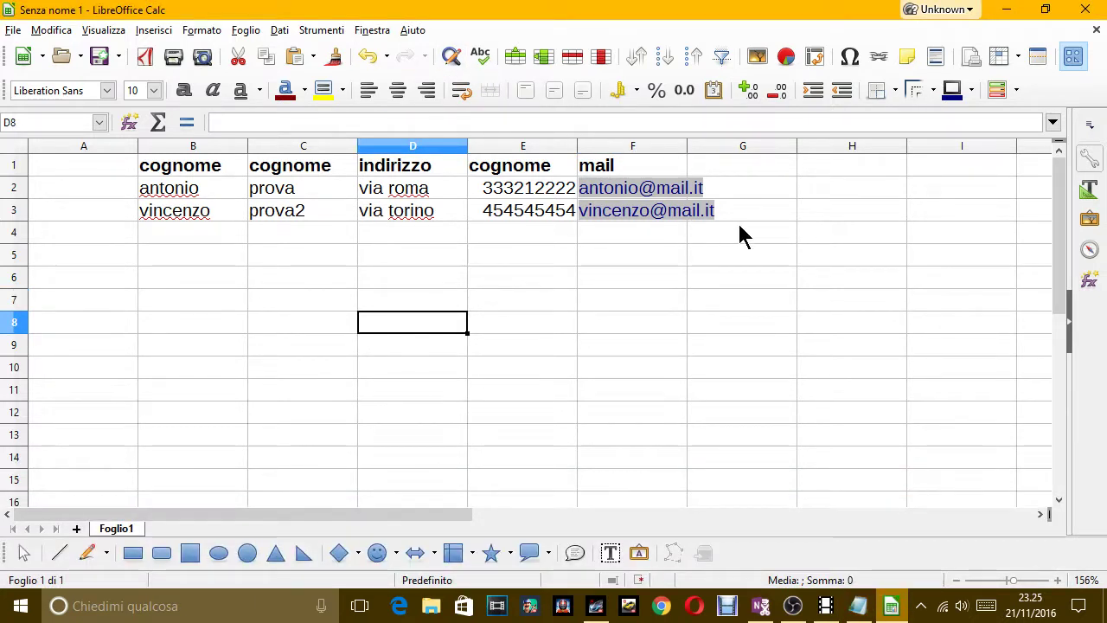
In a new blank spreadsheet, enter the headers nome, cognome and cell in A1, B1 and C1.
{"action": "left_click", "coordinate": [38, 54]}
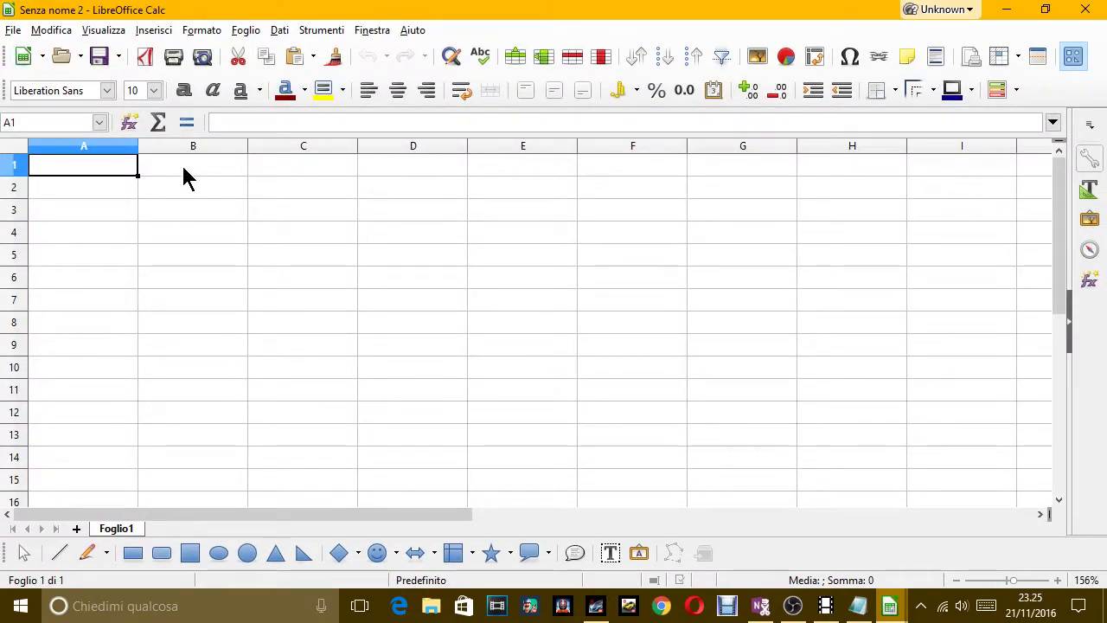
{"action": "type", "text": "nome"}
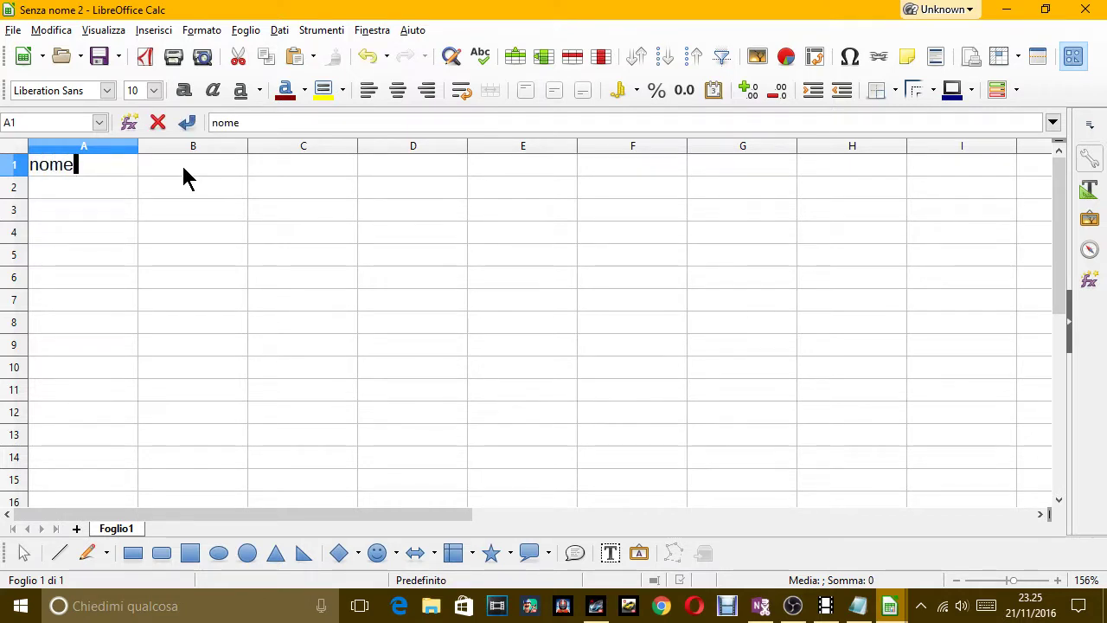
{"action": "left_click", "coordinate": [186, 178]}
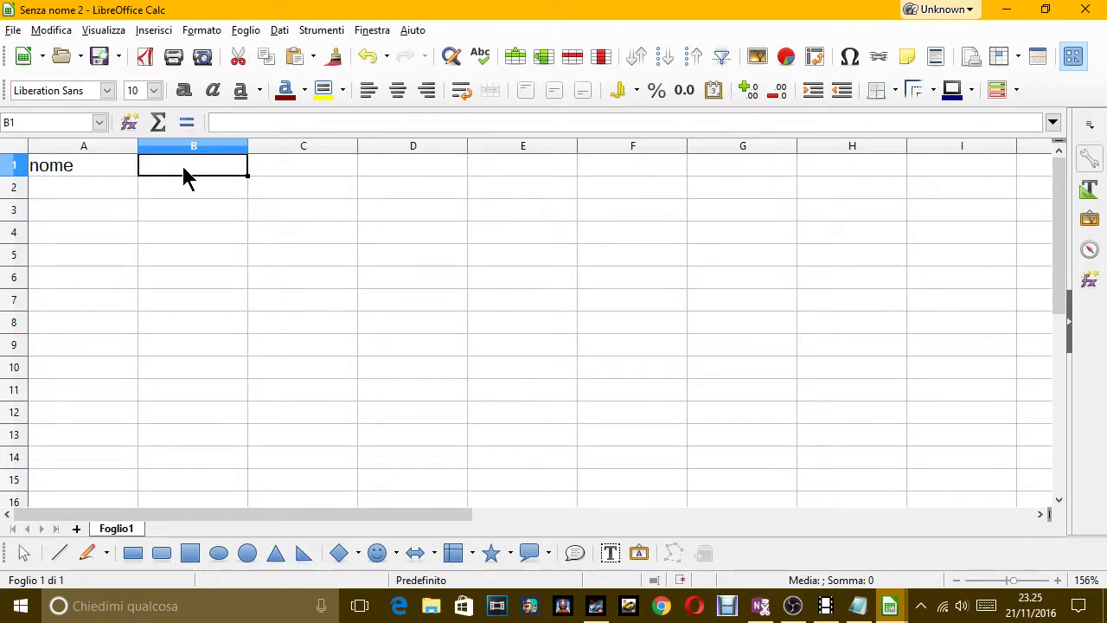
{"action": "type", "text": "cognome"}
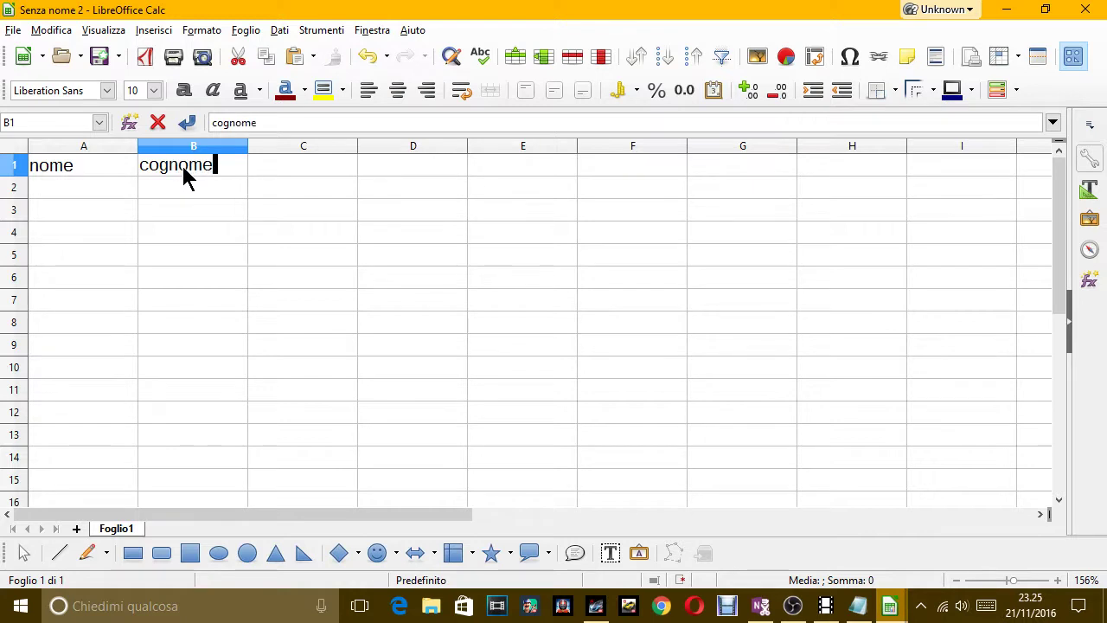
{"action": "key", "text": "Tab"}
{"action": "type", "text": "c"}
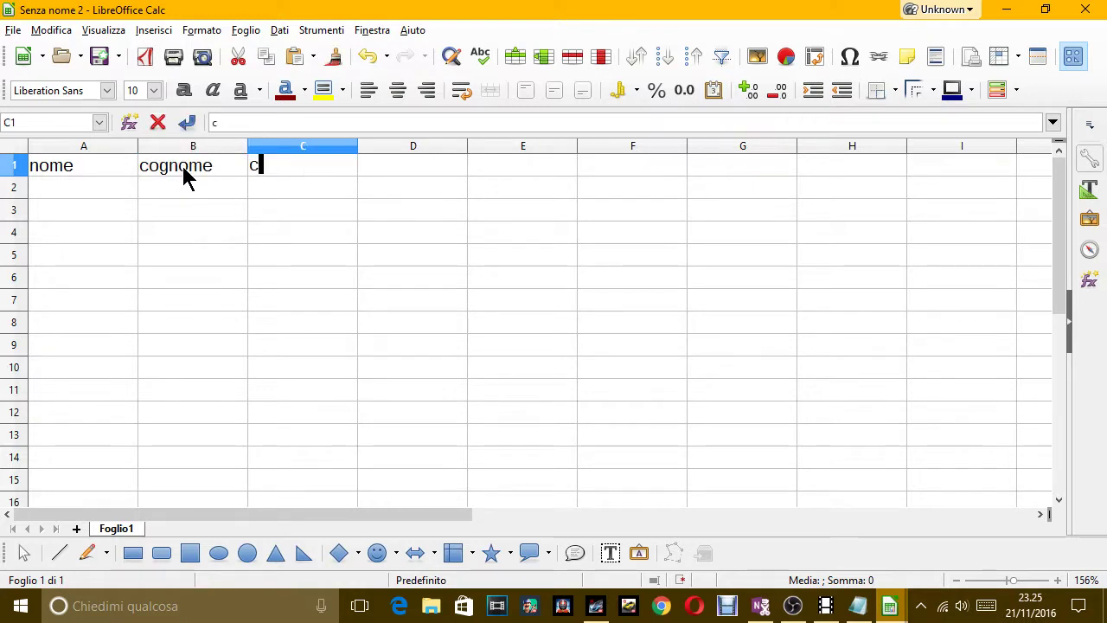
{"action": "type", "text": "ell"}
{"action": "key", "text": "Return"}
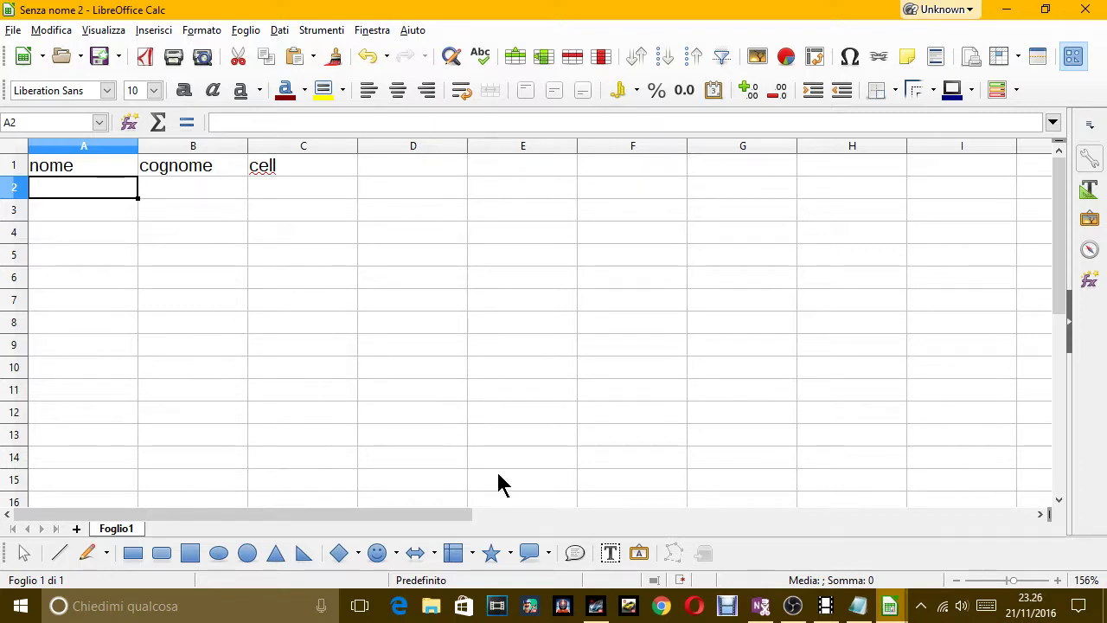
Draw a large star over columns D–F and bring it to the front.
{"action": "left_click", "coordinate": [491, 553]}
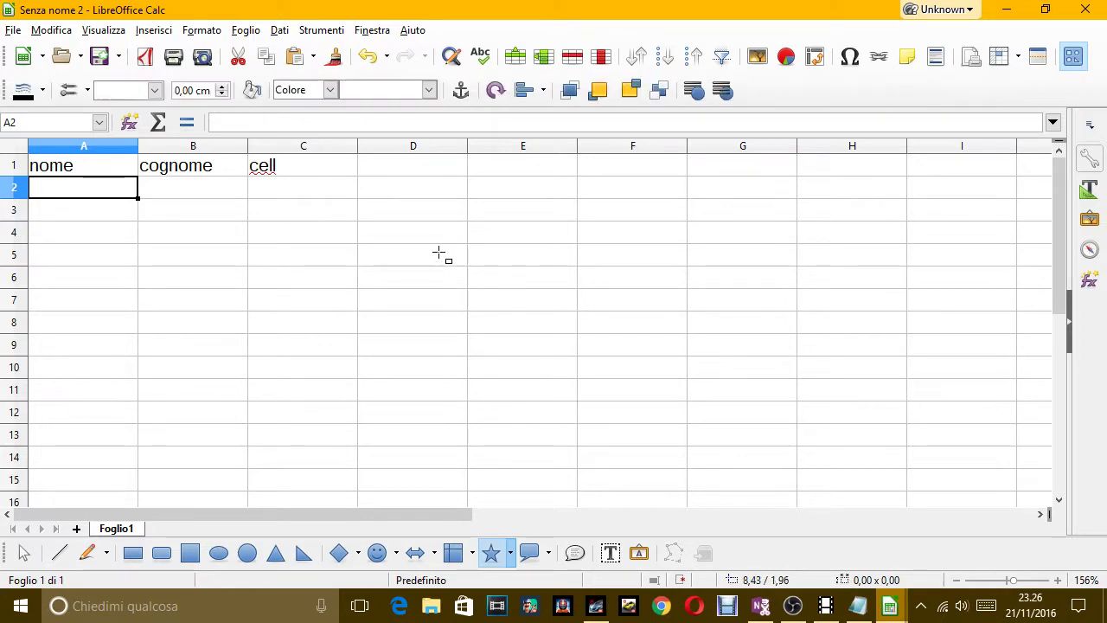
{"action": "left_click_drag", "start_coordinate": [438, 252], "coordinate": [624, 430]}
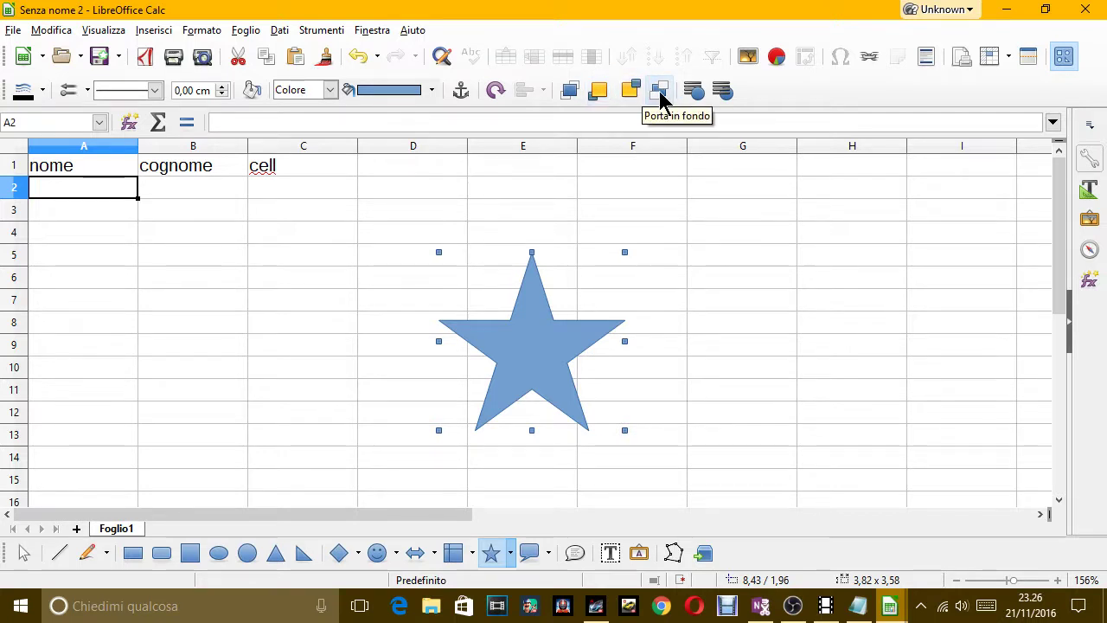
{"action": "left_click", "coordinate": [693, 93]}
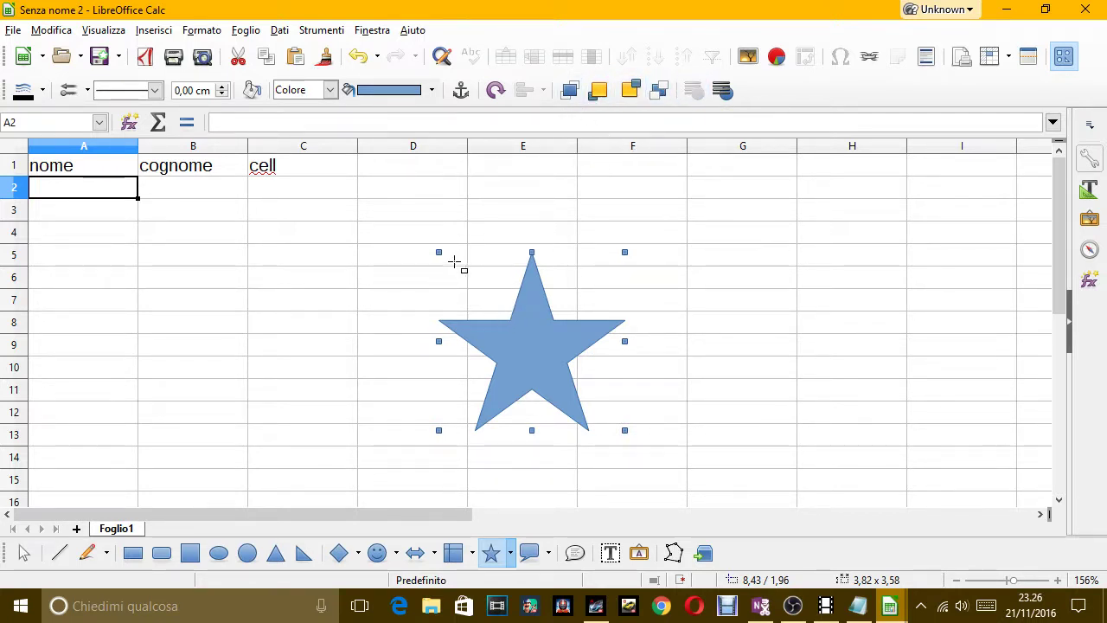
{"action": "left_click_drag", "start_coordinate": [441, 254], "coordinate": [424, 246]}
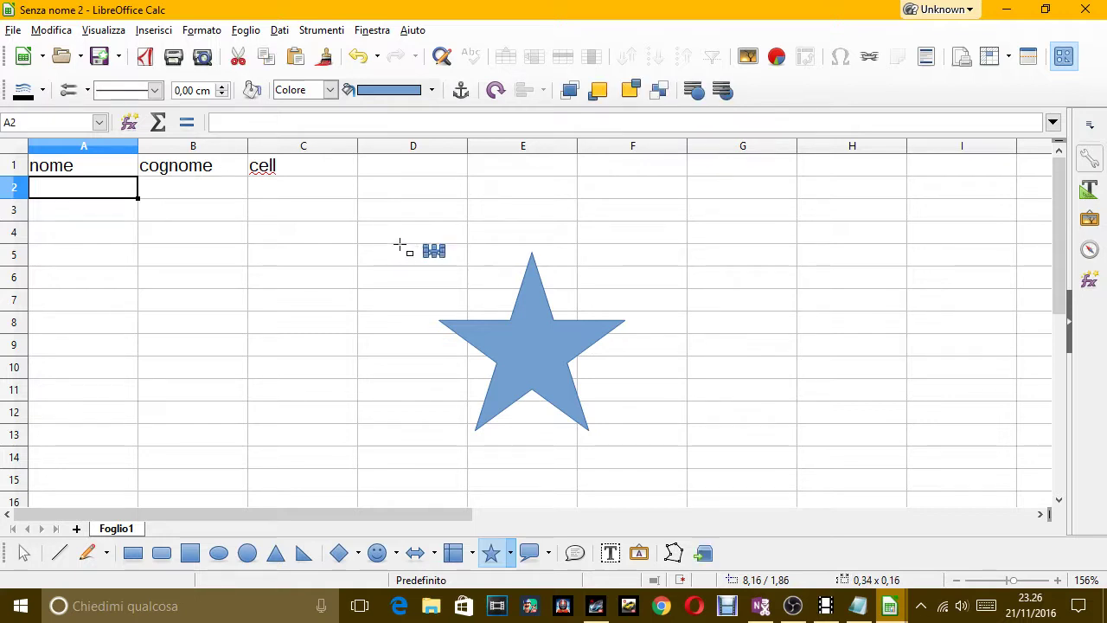
{"action": "key", "text": "Escape"}
{"action": "mouse_move", "coordinate": [480, 276]}
{"action": "left_mouse_down"}
{"action": "mouse_move", "coordinate": [479, 233]}
{"action": "mouse_move", "coordinate": [445, 234]}
{"action": "left_mouse_up"}
{"action": "left_click", "coordinate": [586, 253]}
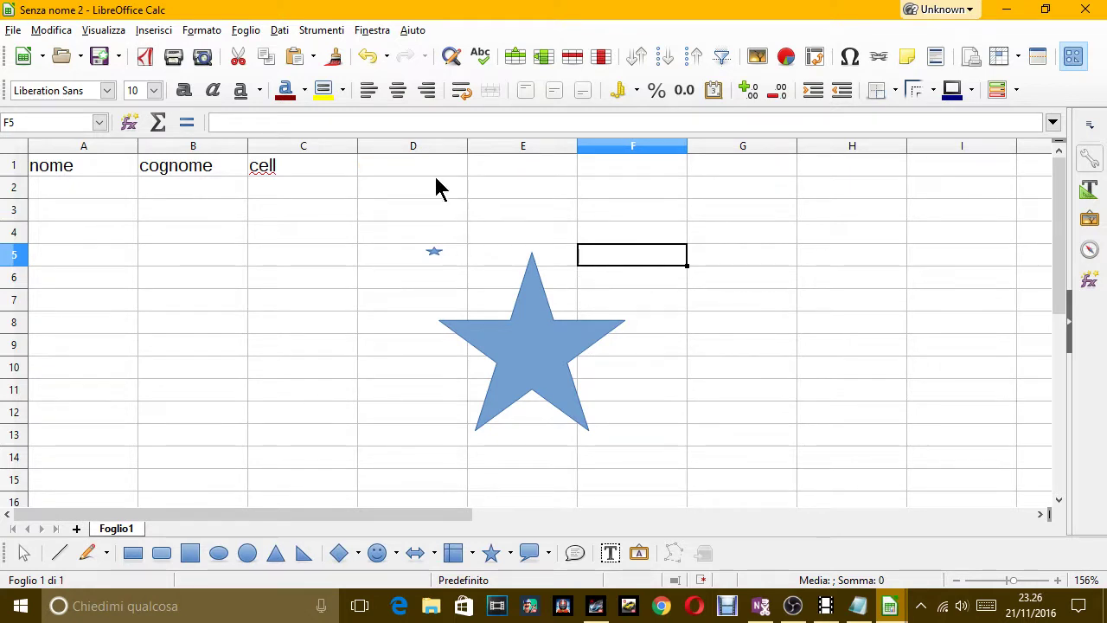
Fill the large star light red, then select cell G9.
{"action": "left_click", "coordinate": [523, 338]}
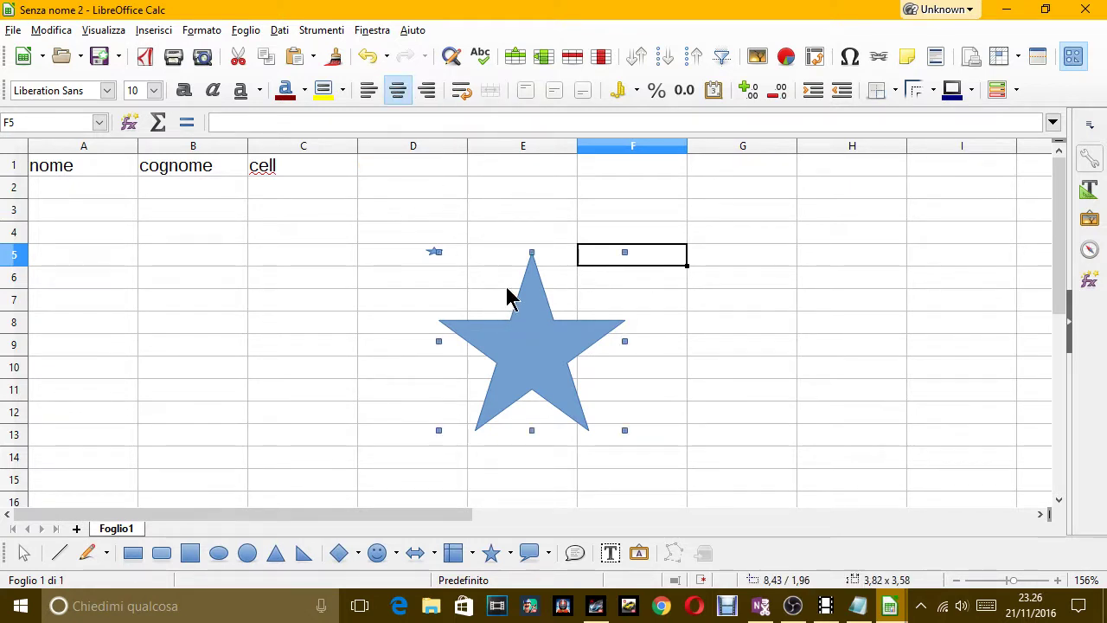
{"action": "left_click", "coordinate": [391, 92]}
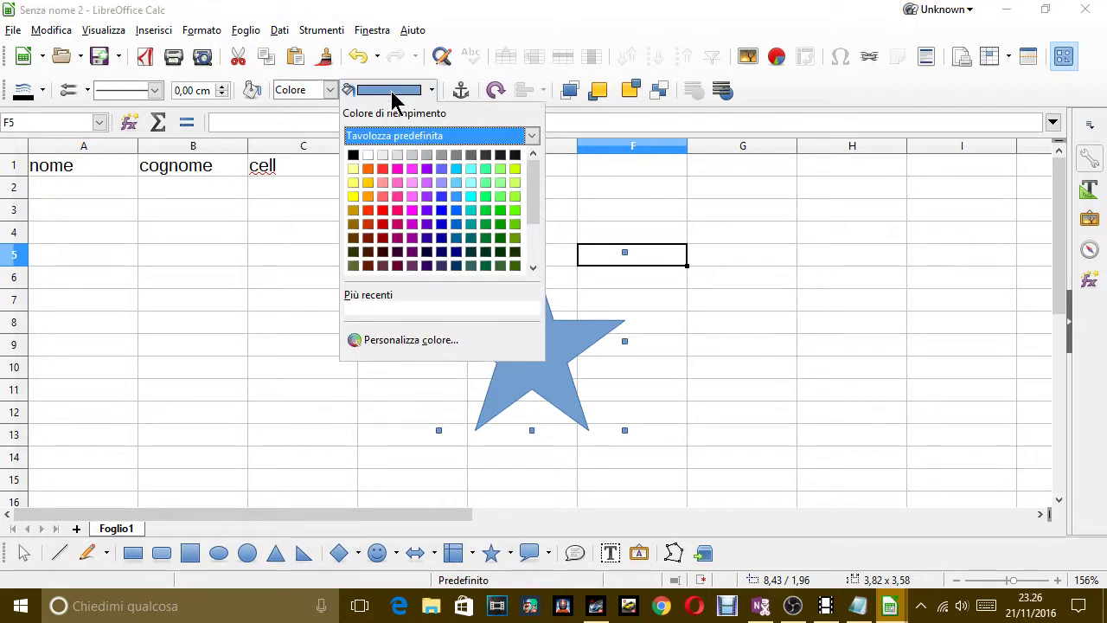
{"action": "left_click", "coordinate": [386, 196]}
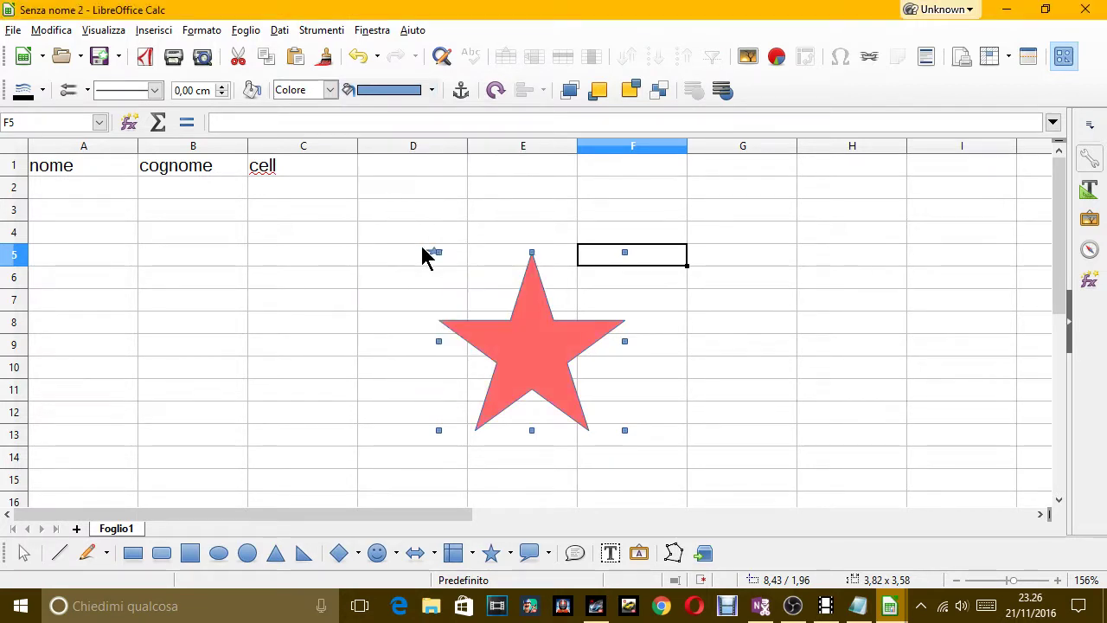
{"action": "left_click", "coordinate": [415, 246]}
{"action": "left_click", "coordinate": [717, 344]}
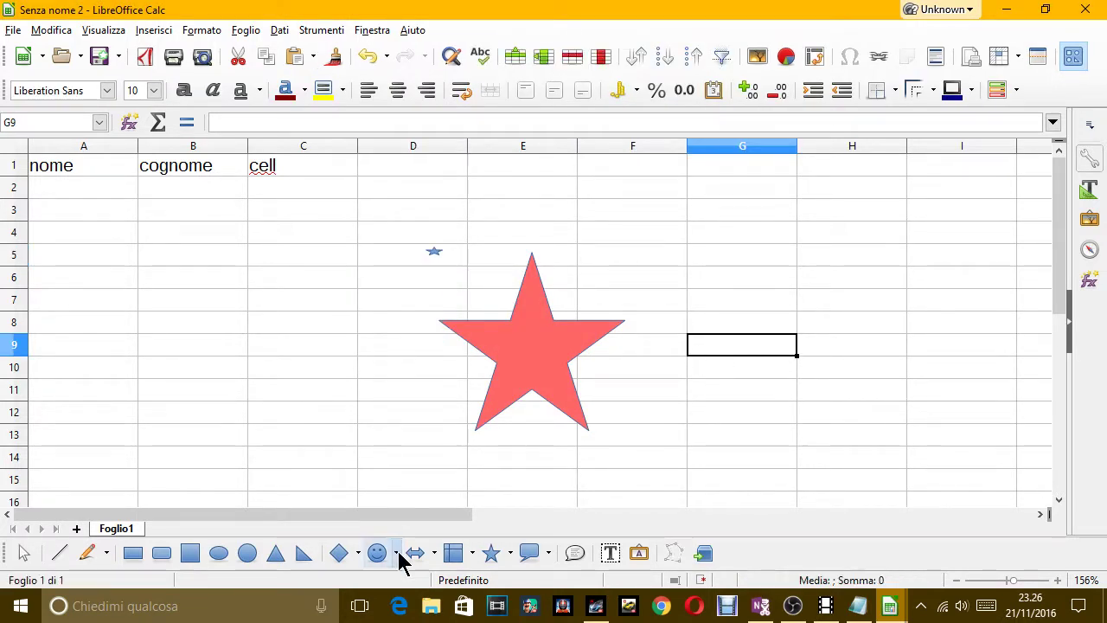
Draw a second large star across columns B–C and fill it dark magenta.
{"action": "left_click", "coordinate": [490, 554]}
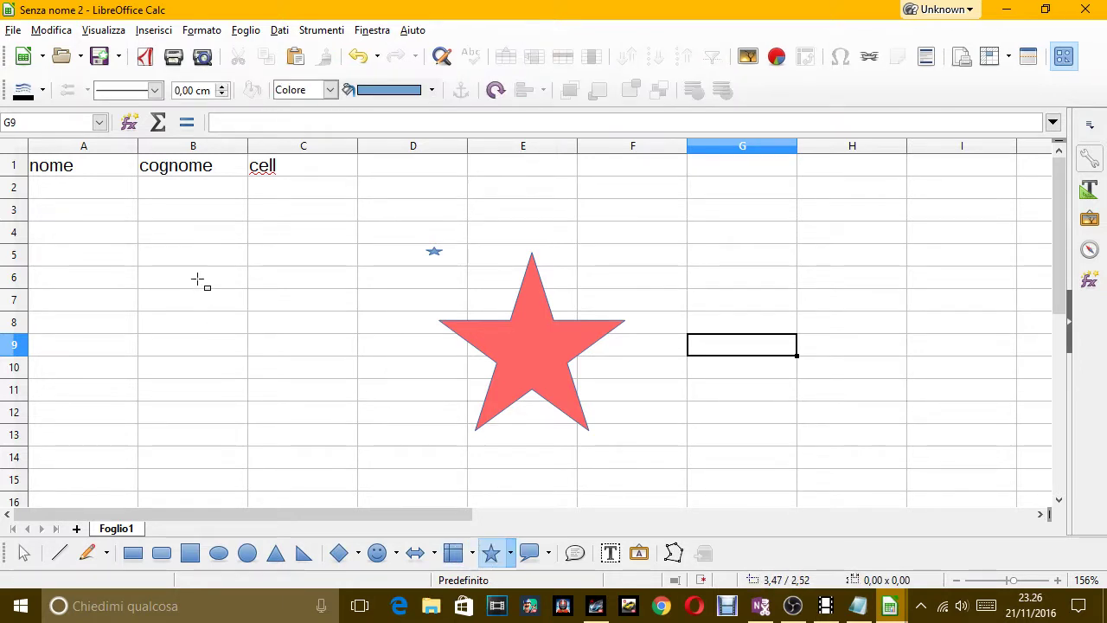
{"action": "left_click_drag", "start_coordinate": [197, 279], "coordinate": [389, 492]}
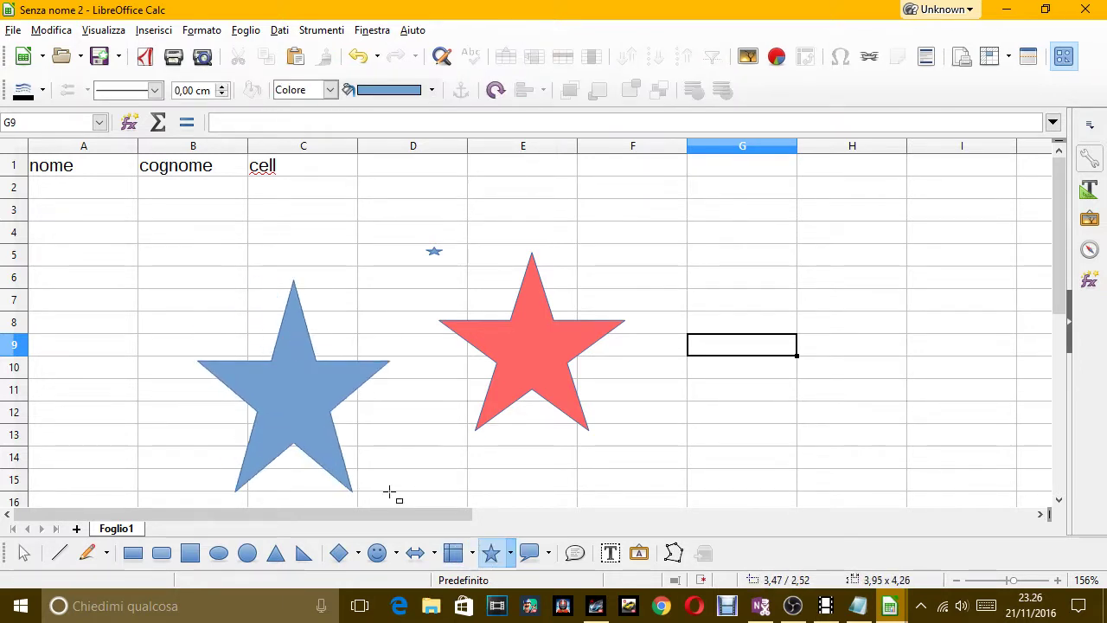
{"action": "left_click", "coordinate": [431, 90]}
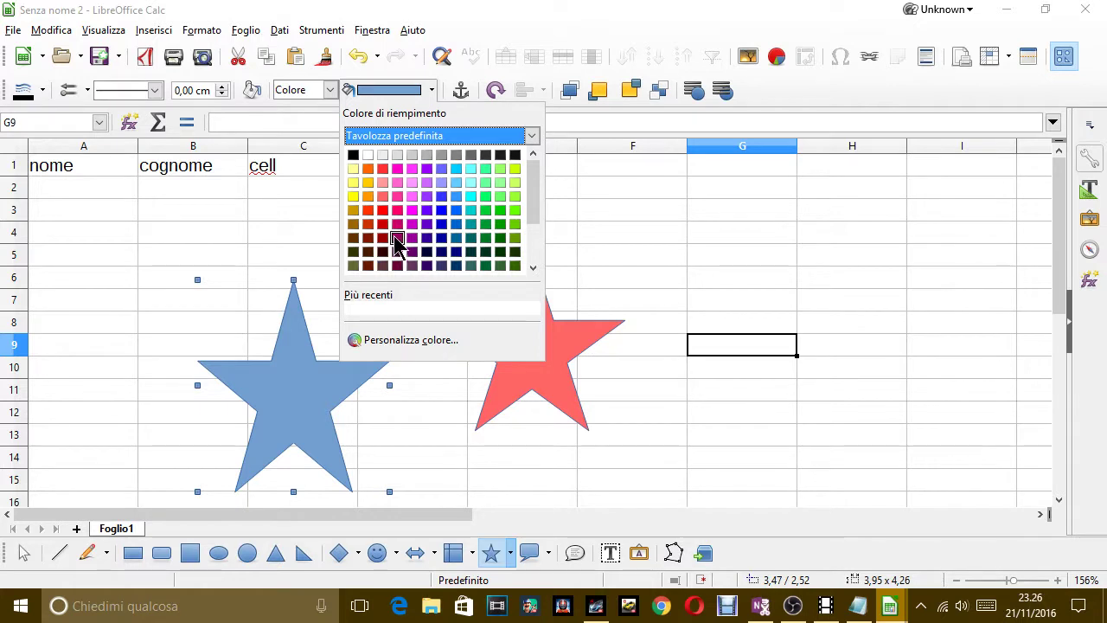
{"action": "left_click", "coordinate": [397, 240]}
{"action": "key", "text": "Escape"}
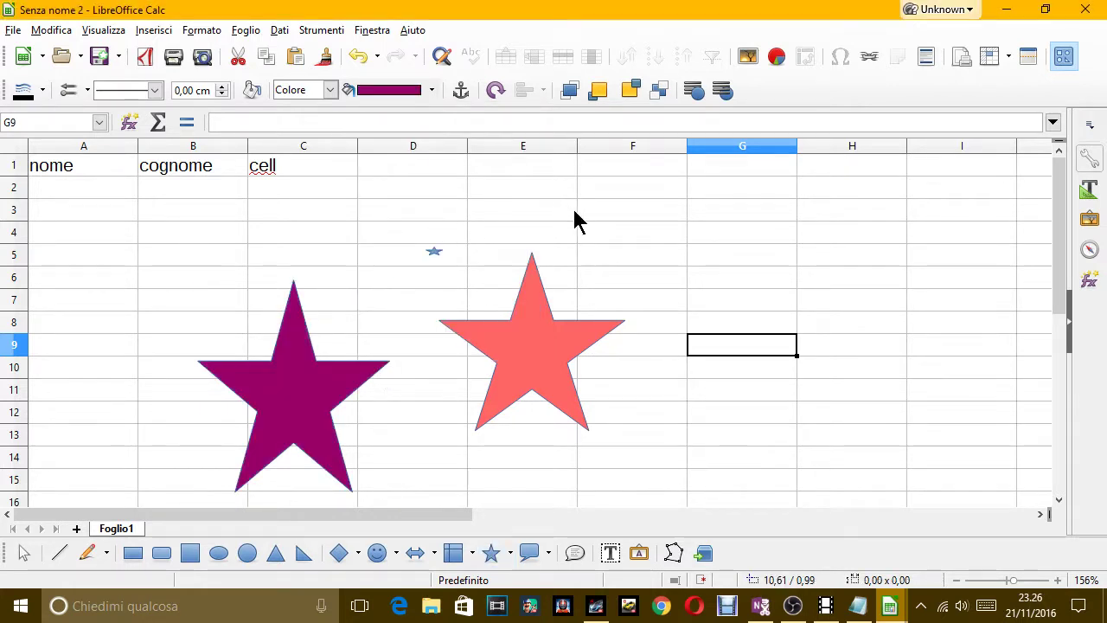
{"action": "key", "text": "Escape"}
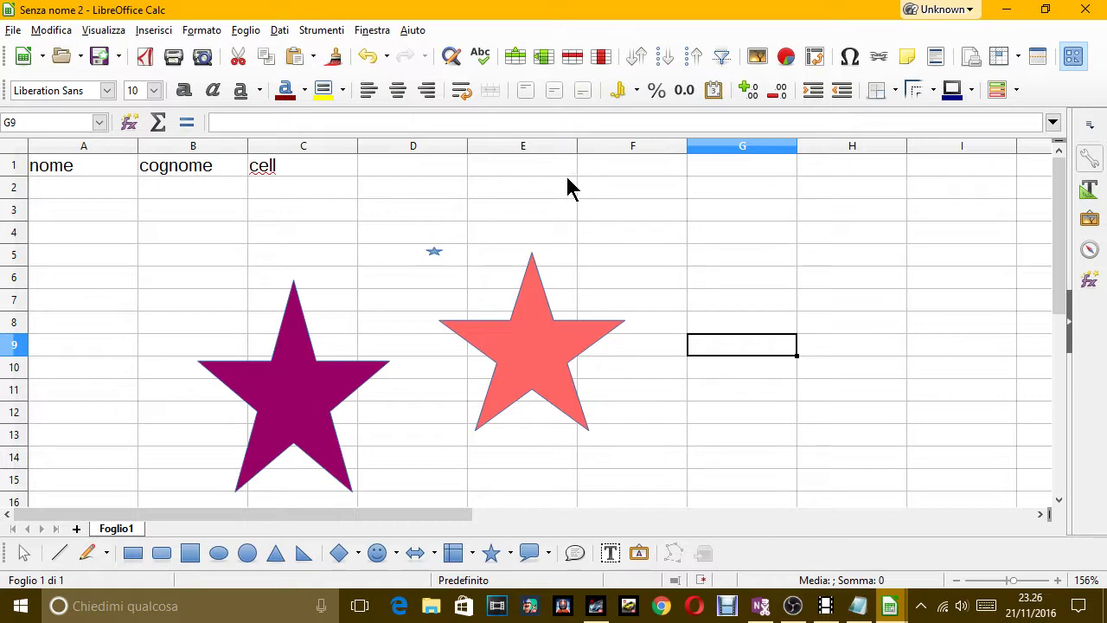
Add a text box containing the word 'cinese' above the pink star.
{"action": "left_click", "coordinate": [611, 553]}
{"action": "left_click_drag", "start_coordinate": [396, 216], "coordinate": [615, 272]}
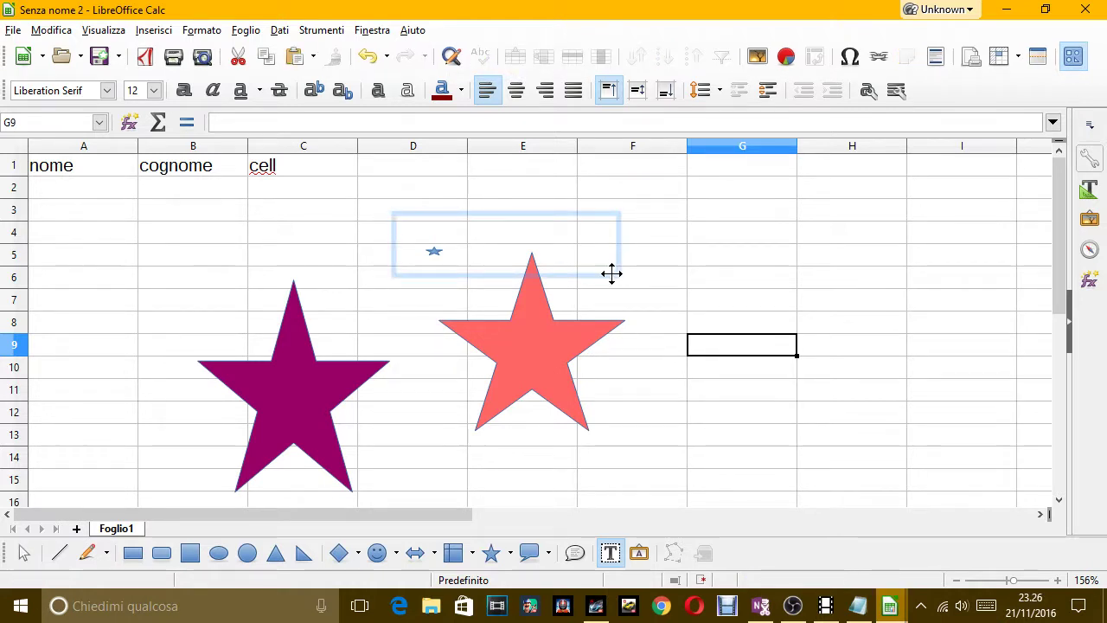
{"action": "type", "text": "ci"}
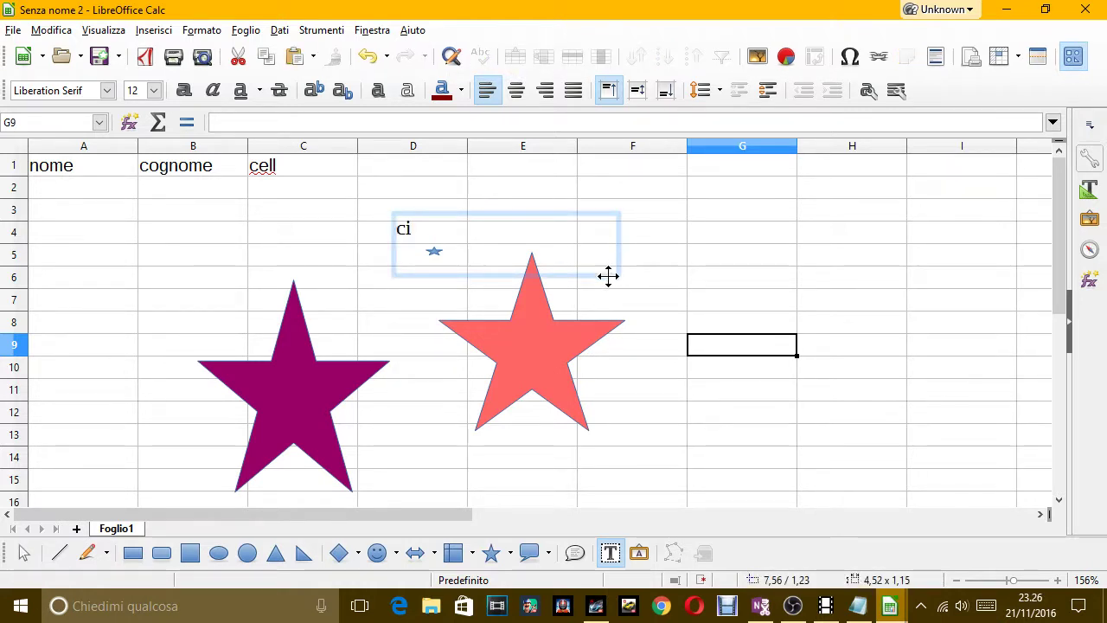
{"action": "type", "text": "nese"}
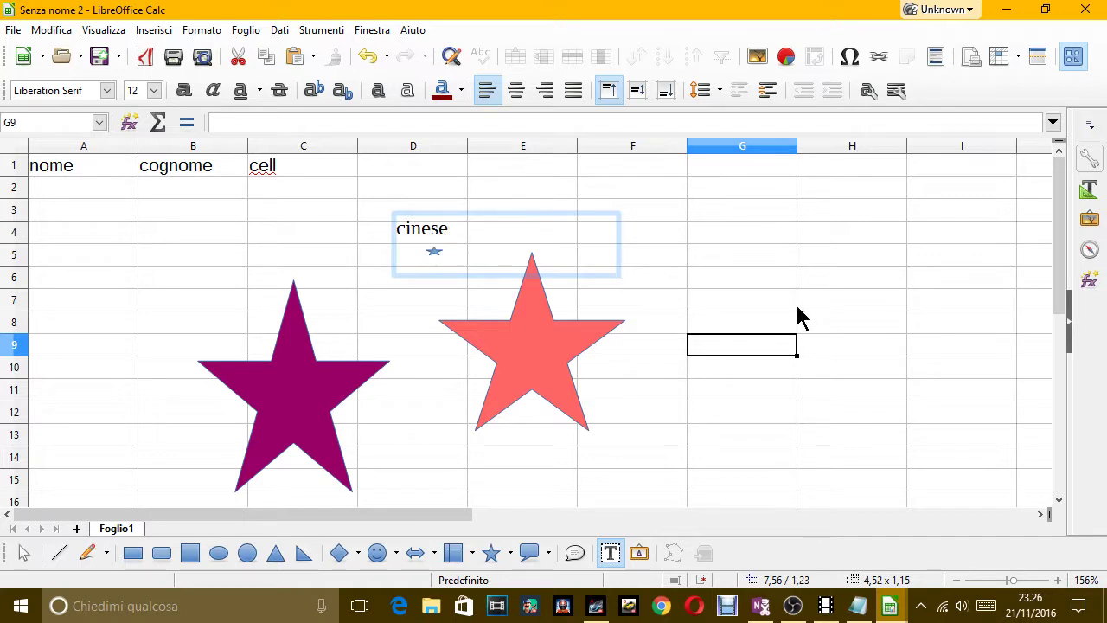
{"action": "key", "text": "Escape"}
{"action": "key", "text": "Escape"}
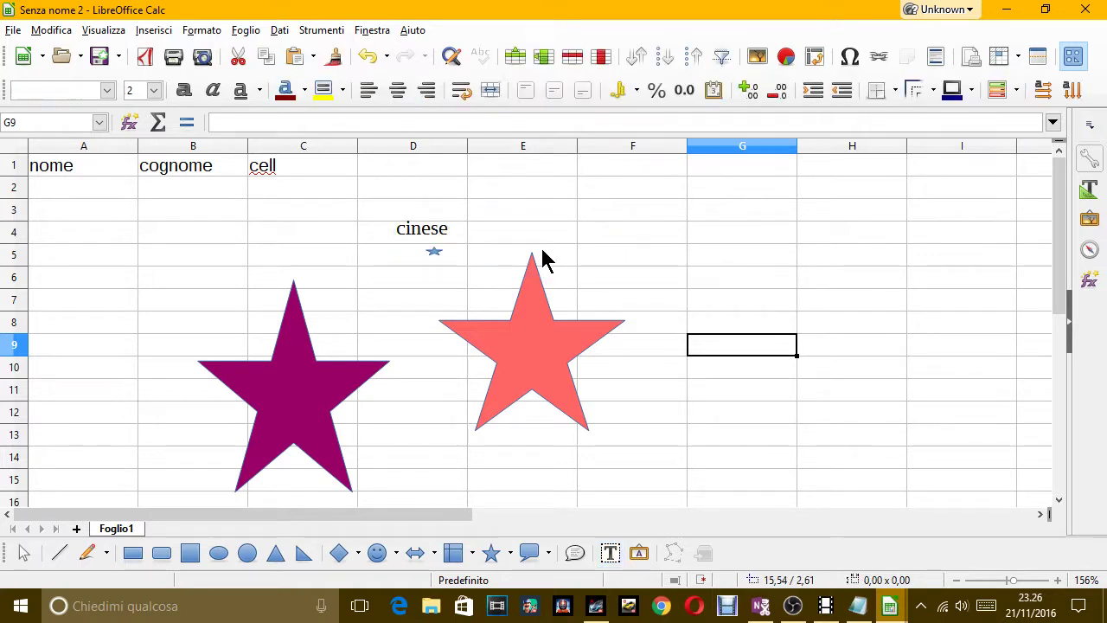
Shrink the 'cinese' text box and move it into the middle of the pink star.
{"action": "left_click", "coordinate": [430, 237]}
{"action": "left_click_drag", "start_coordinate": [507, 273], "coordinate": [503, 228]}
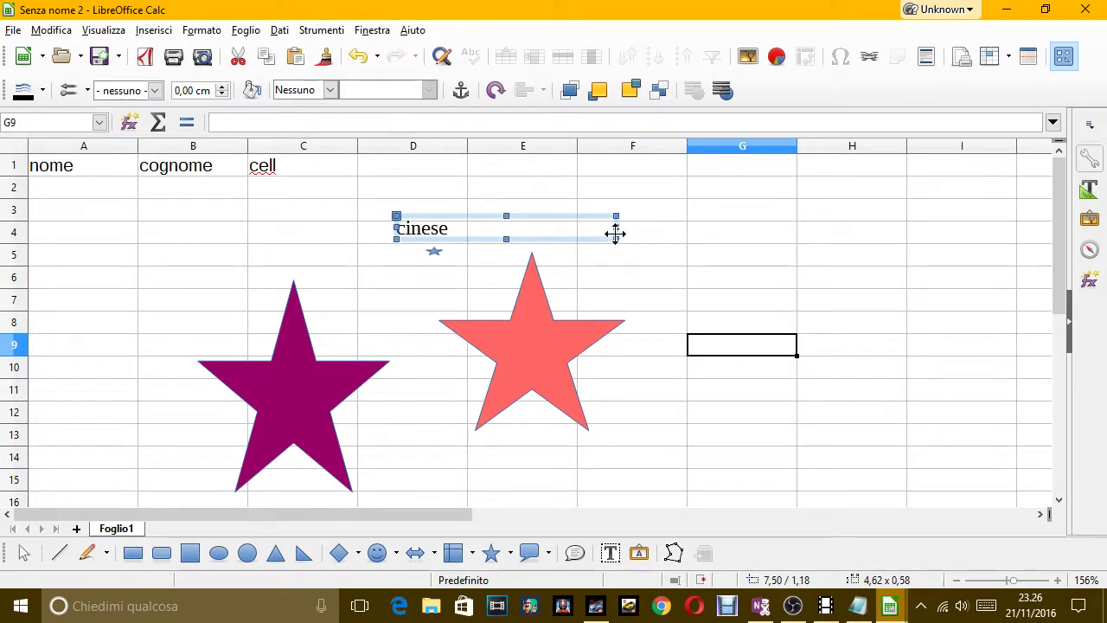
{"action": "mouse_move", "coordinate": [616, 228]}
{"action": "left_mouse_down"}
{"action": "mouse_move", "coordinate": [430, 227]}
{"action": "mouse_move", "coordinate": [453, 304]}
{"action": "left_mouse_up"}
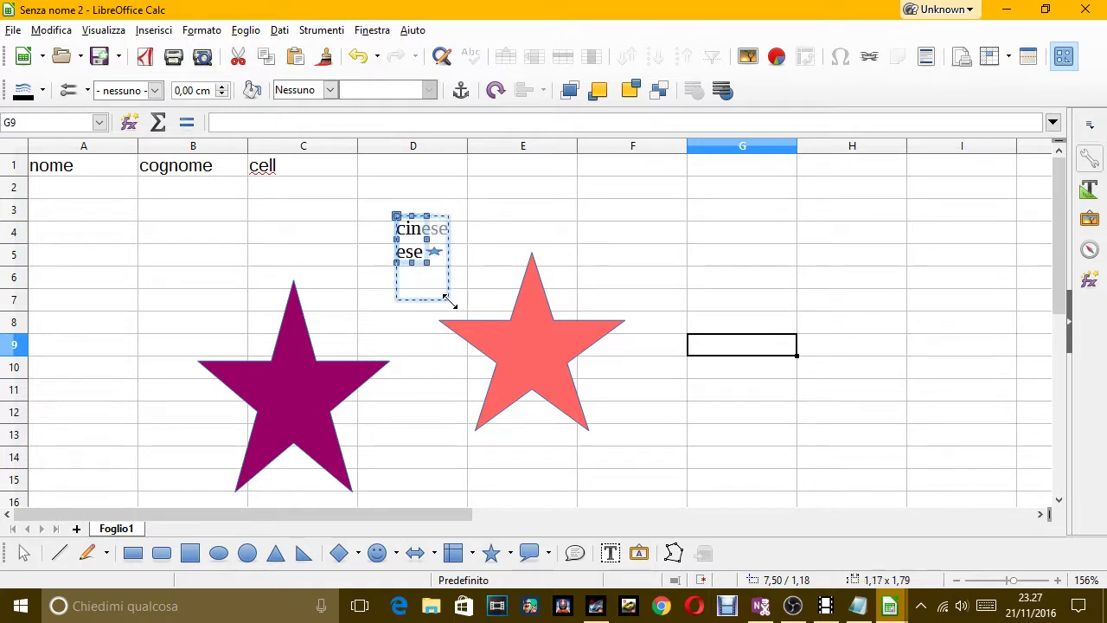
{"action": "left_click_drag", "start_coordinate": [431, 261], "coordinate": [542, 384]}
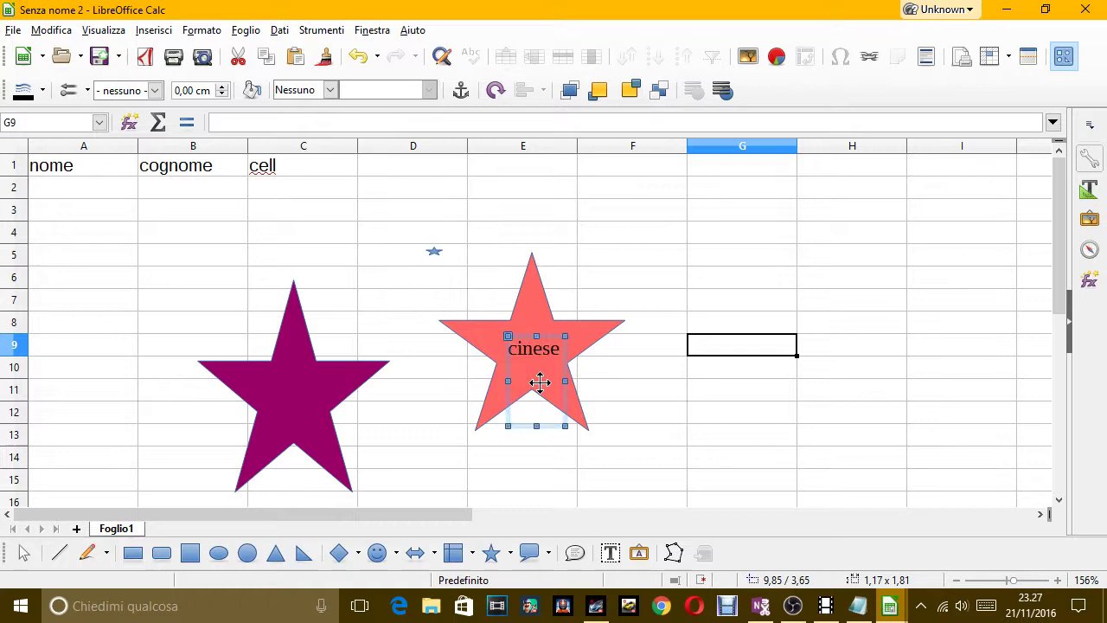
{"action": "left_click", "coordinate": [579, 348]}
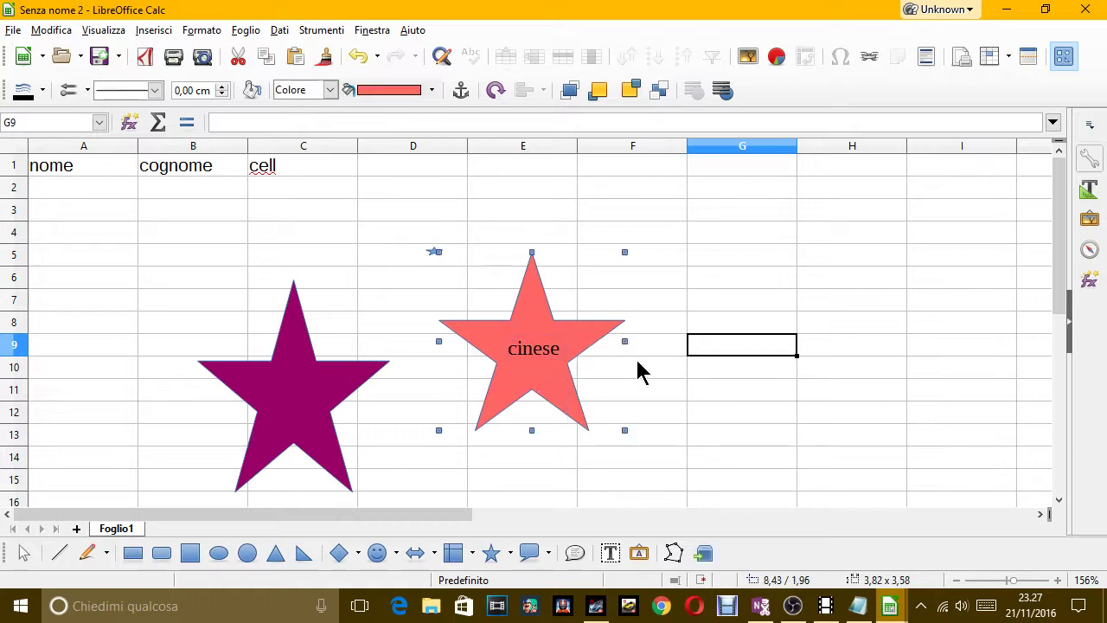
{"action": "left_click", "coordinate": [714, 429]}
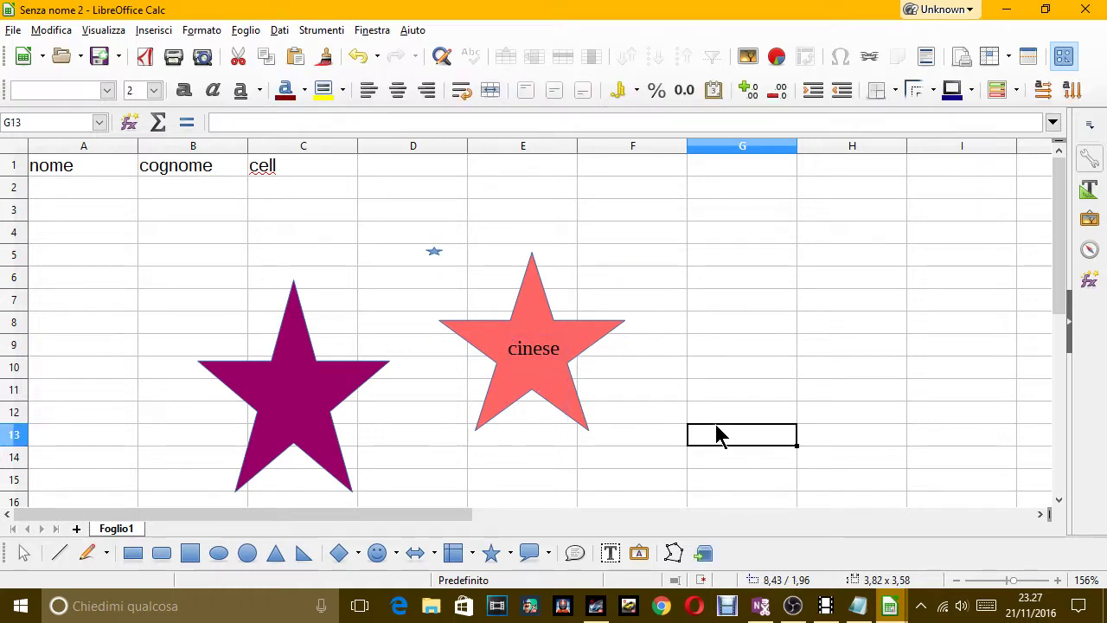
{"action": "left_click", "coordinate": [287, 385]}
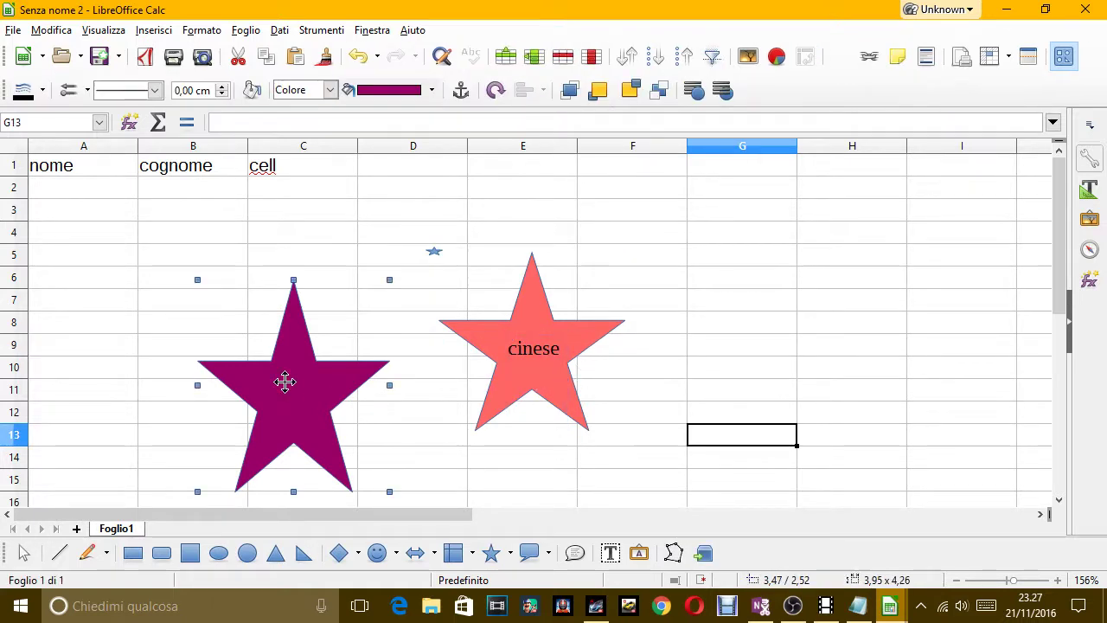
Anchor the purple star to a cell and enlarge it up and left to about 5.39 × 5.59.
{"action": "left_click", "coordinate": [462, 92]}
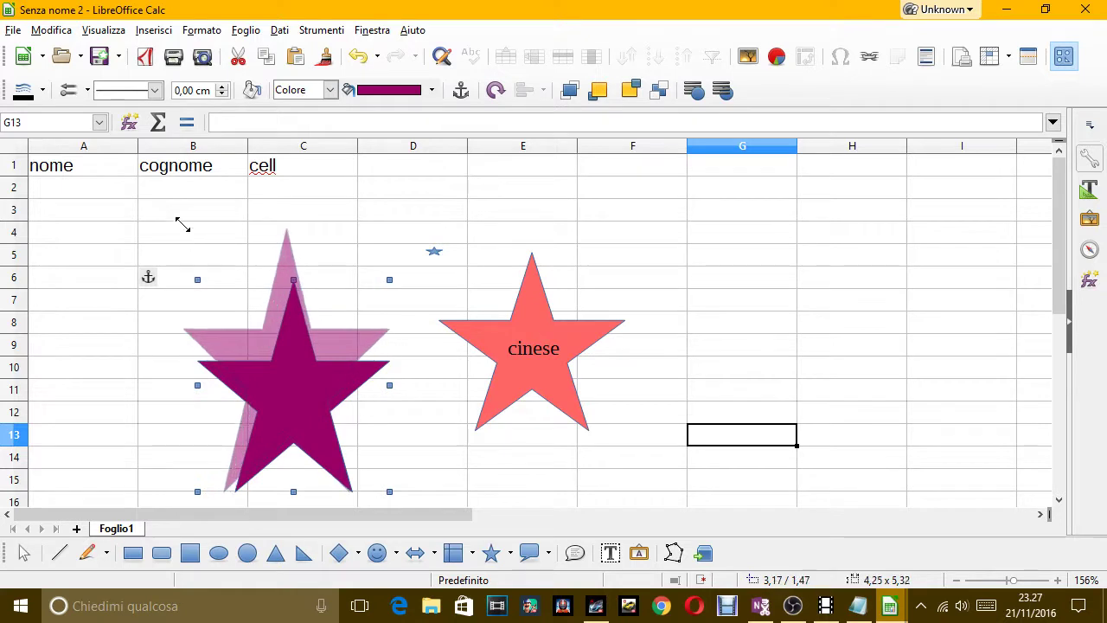
{"action": "left_click_drag", "start_coordinate": [191, 254], "coordinate": [181, 213]}
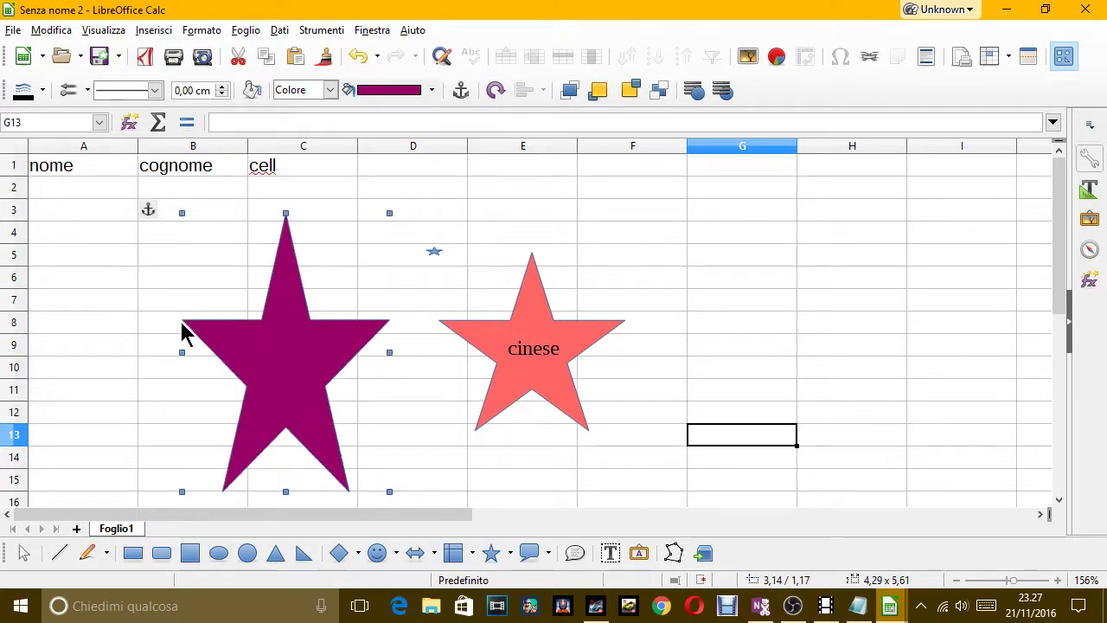
{"action": "left_click_drag", "start_coordinate": [181, 352], "coordinate": [127, 352]}
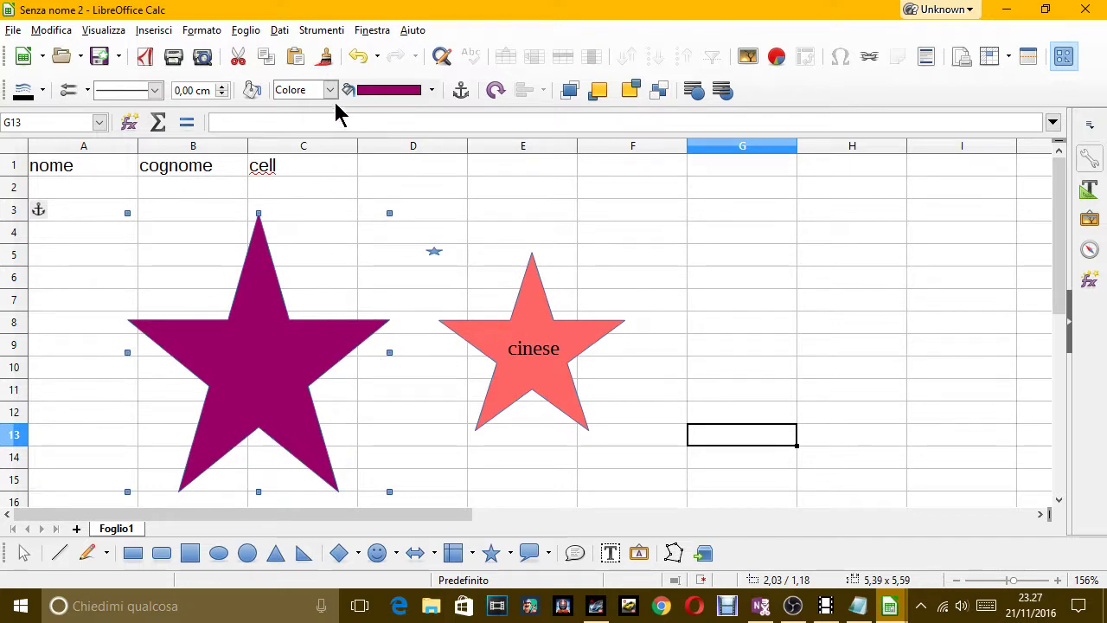
Try gradient and hatching fills on the big star, then apply the Metallo bitmap texture.
{"action": "left_click", "coordinate": [330, 90]}
{"action": "left_click", "coordinate": [317, 135]}
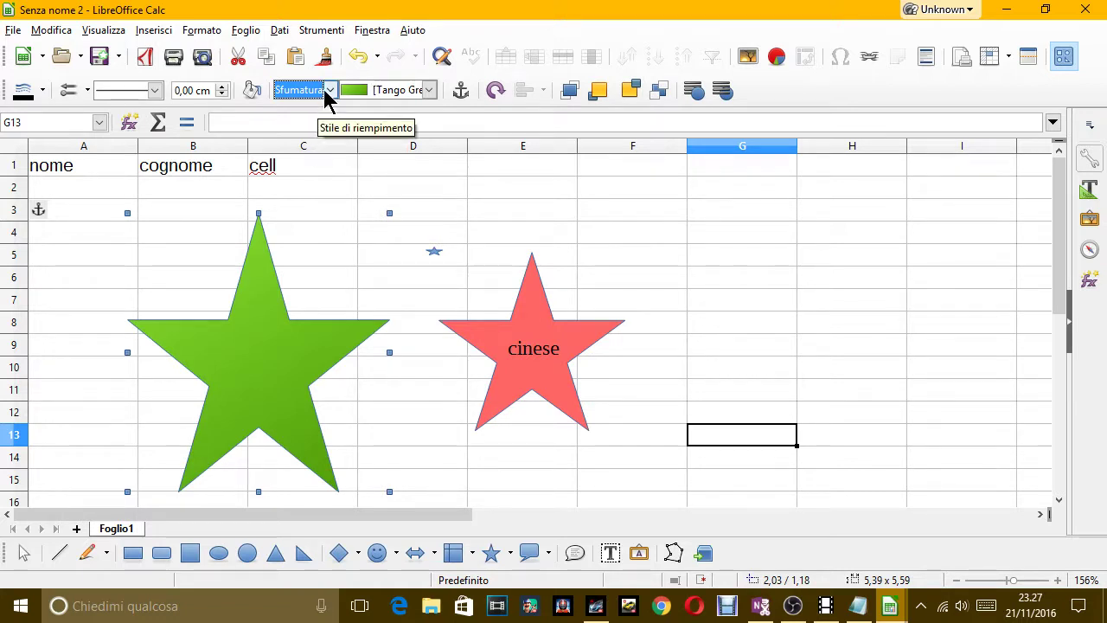
{"action": "left_click", "coordinate": [330, 90]}
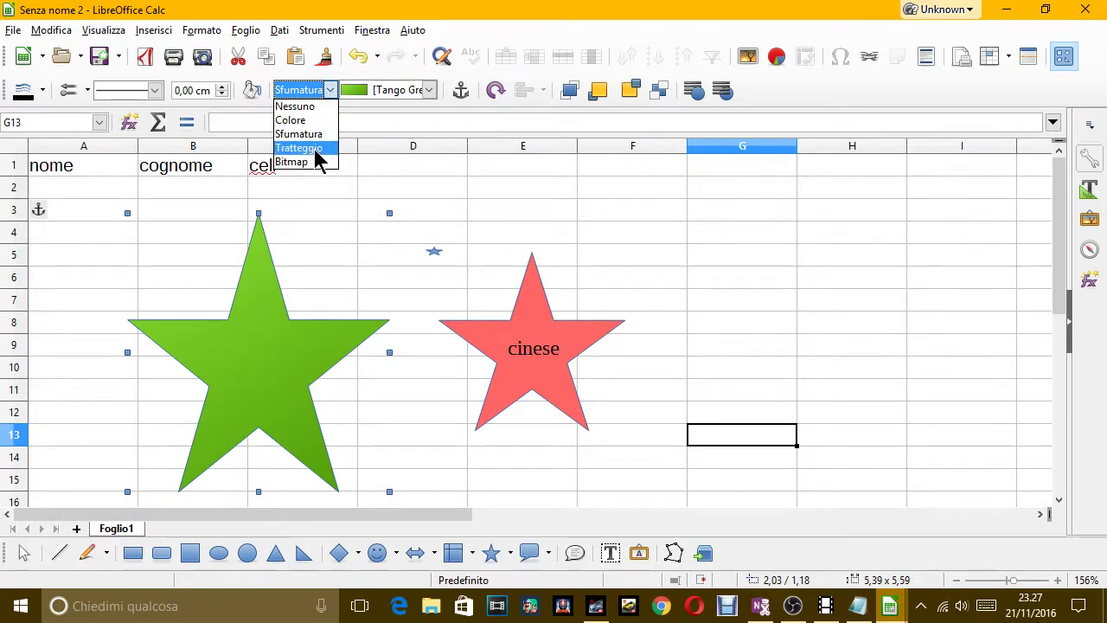
{"action": "left_click", "coordinate": [317, 148]}
{"action": "left_click", "coordinate": [330, 90]}
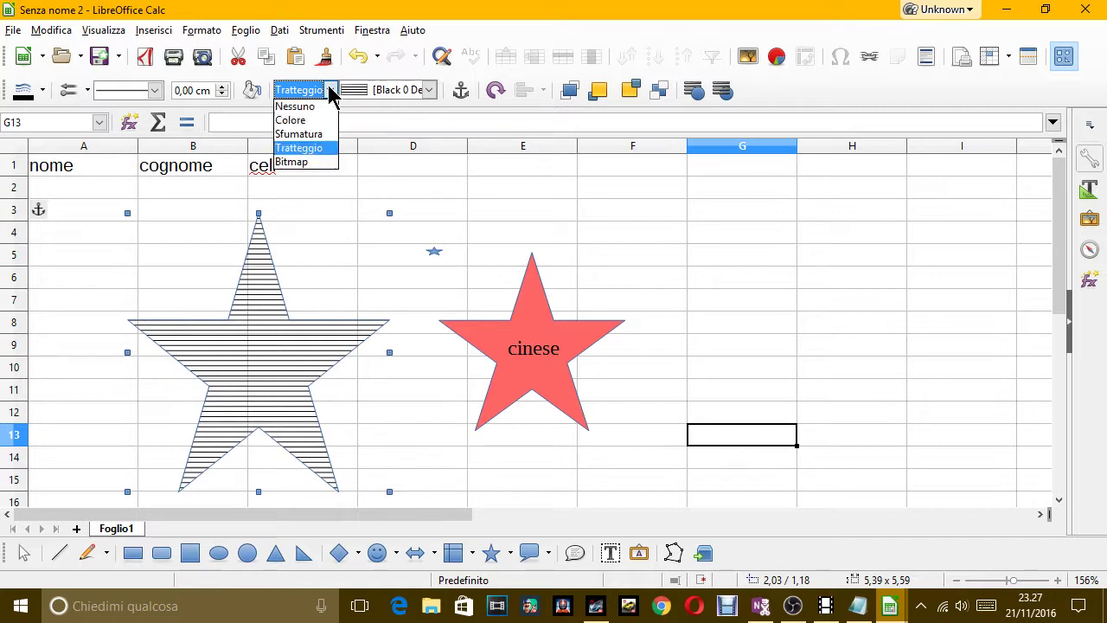
{"action": "left_click", "coordinate": [311, 160]}
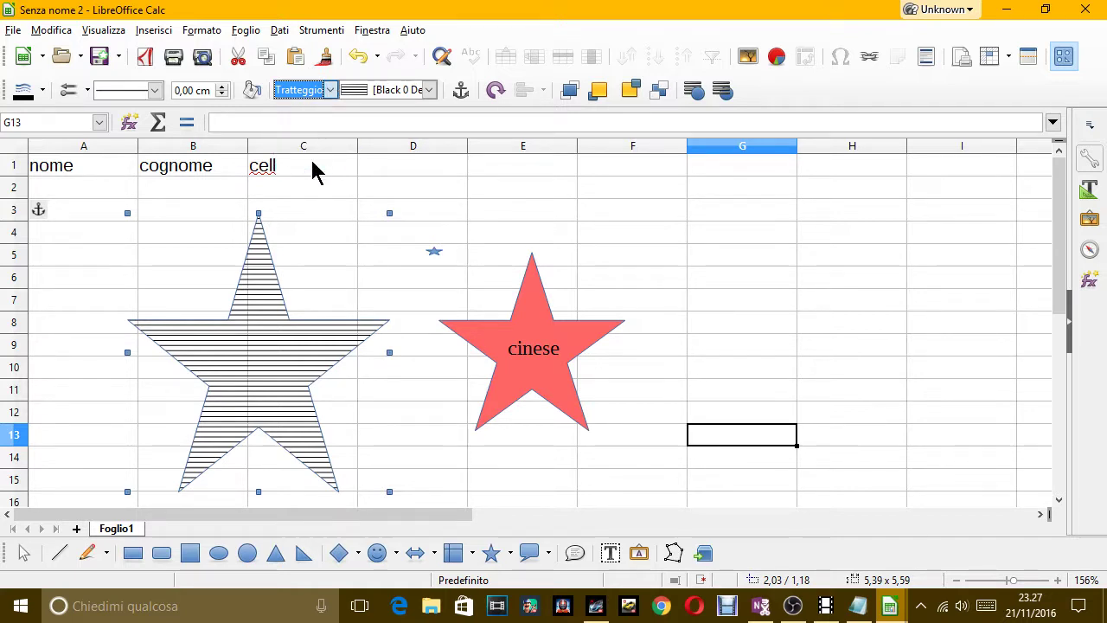
{"action": "left_click", "coordinate": [401, 90]}
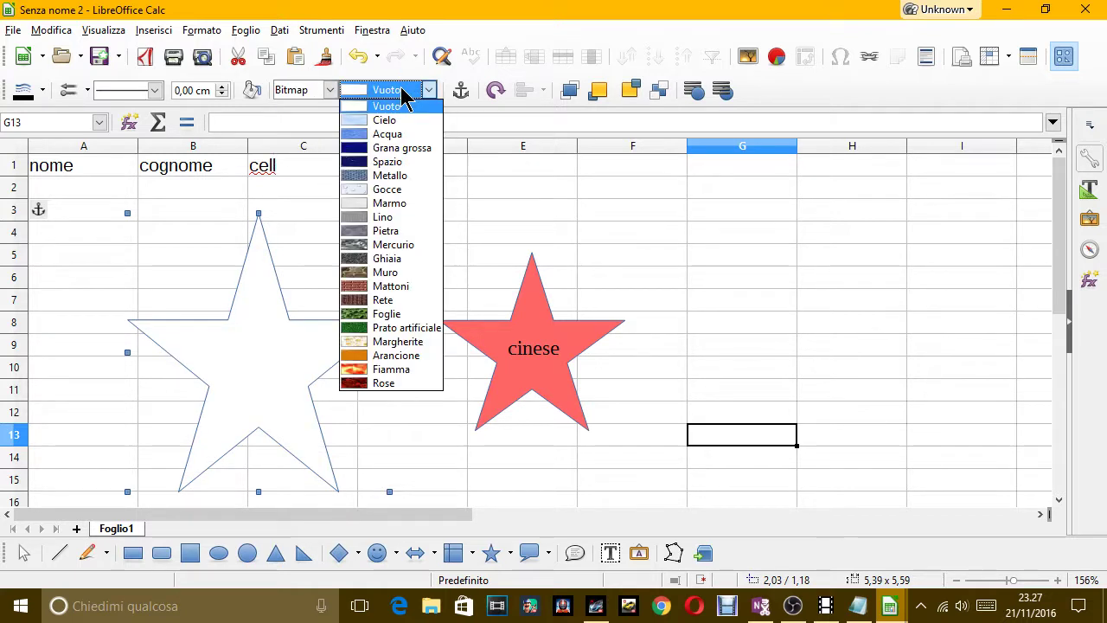
{"action": "left_click", "coordinate": [388, 177]}
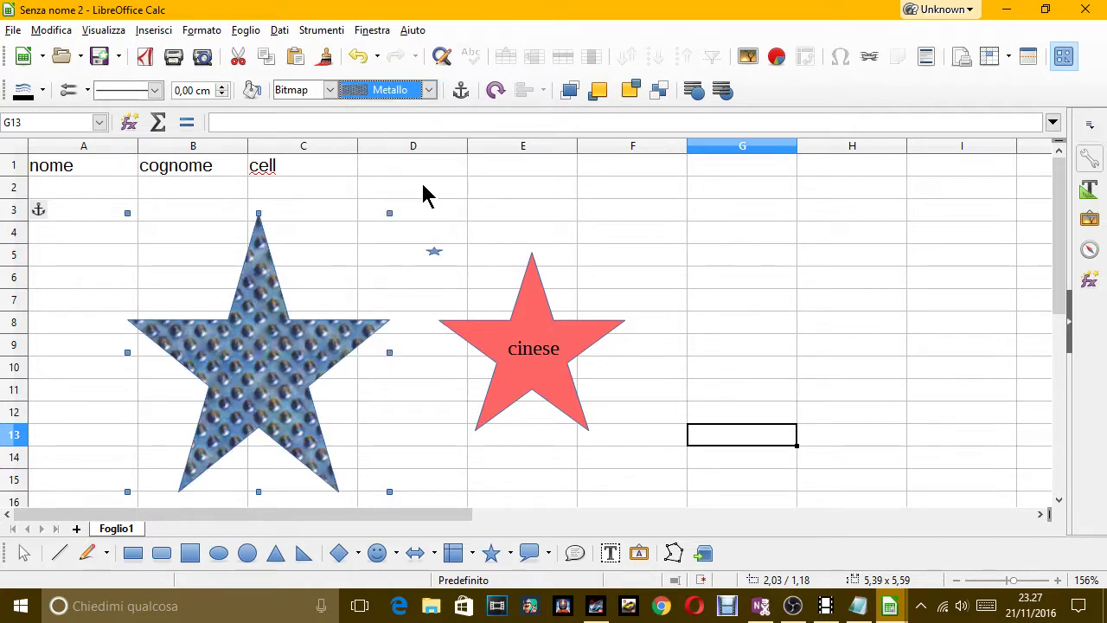
{"action": "left_click", "coordinate": [423, 191]}
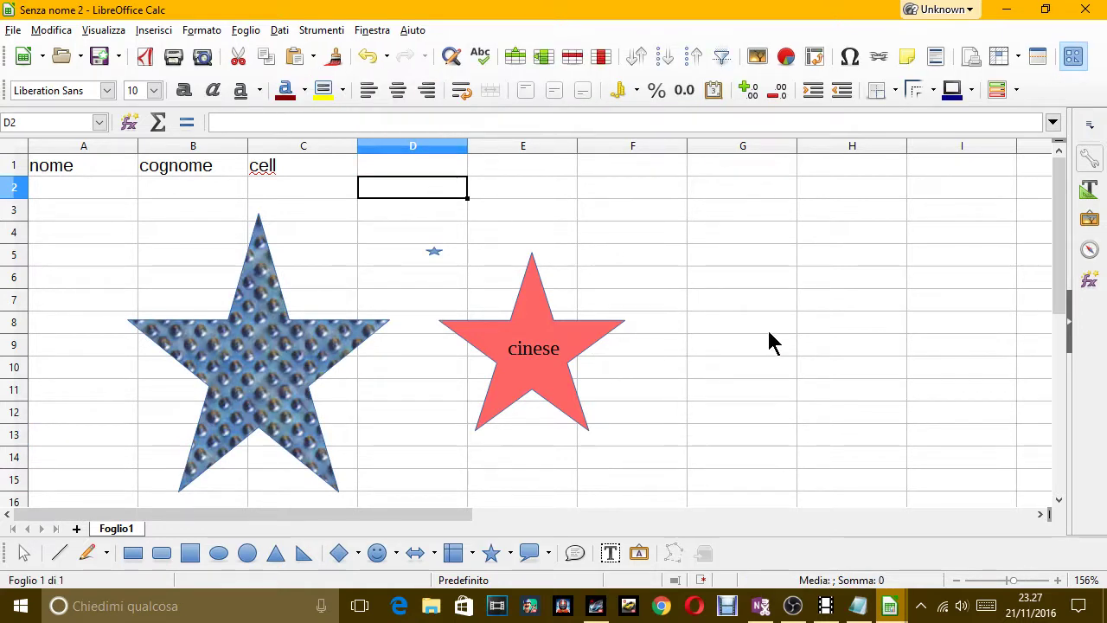
{"action": "scroll", "coordinate": [767, 327], "scroll_direction": "down", "scroll_amount": 3}
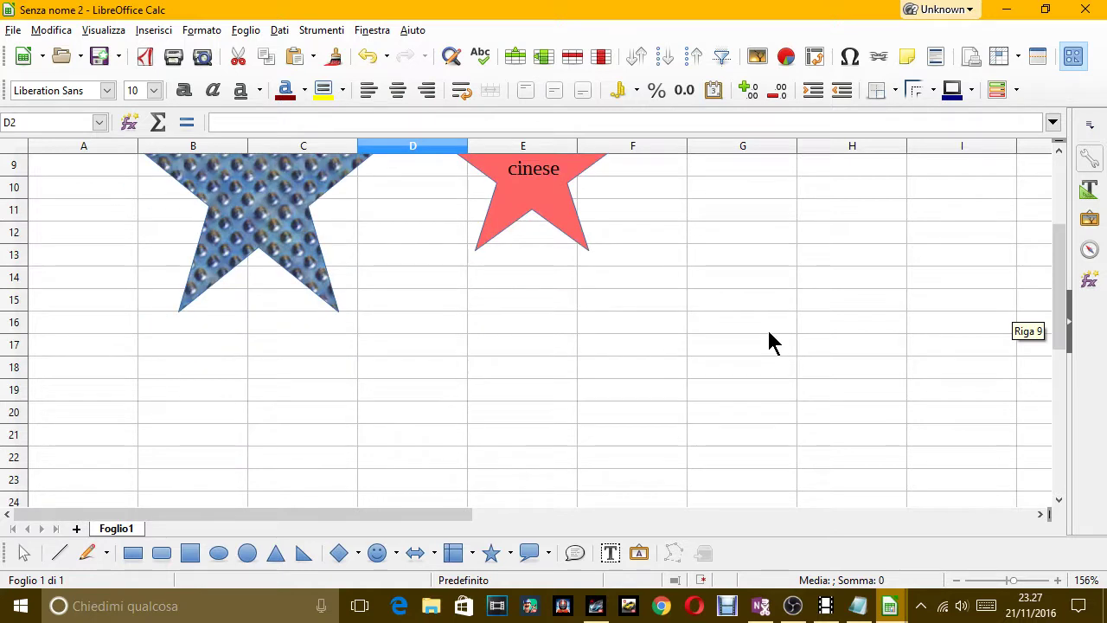
{"action": "scroll", "coordinate": [767, 326], "scroll_direction": "down", "scroll_amount": 2}
{"action": "left_click_drag", "start_coordinate": [412, 285], "coordinate": [682, 407]}
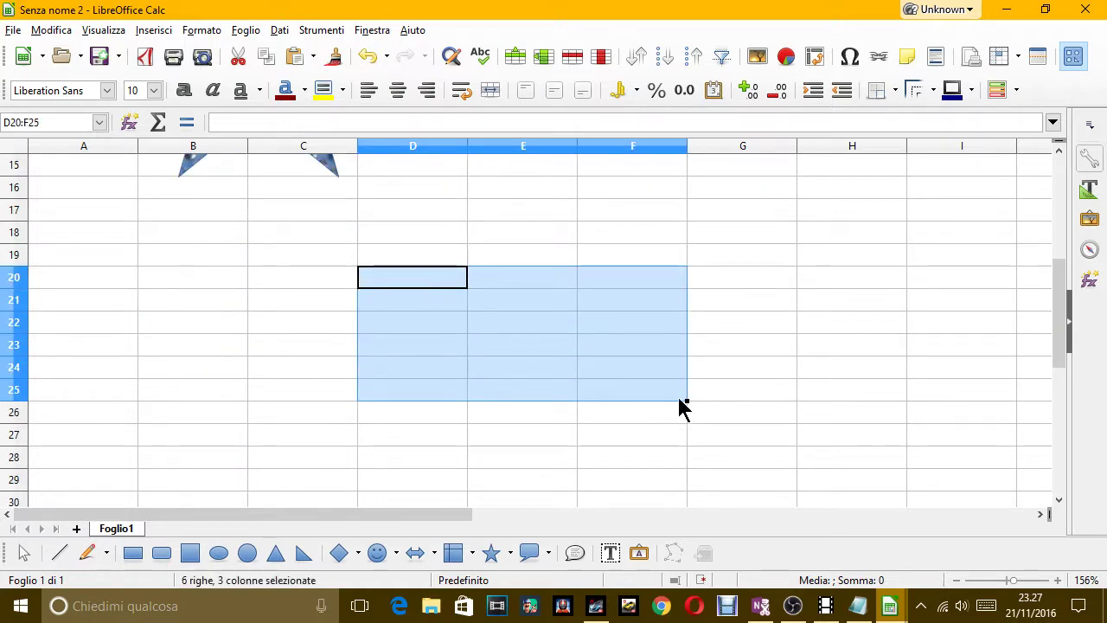
{"action": "left_click", "coordinate": [480, 57]}
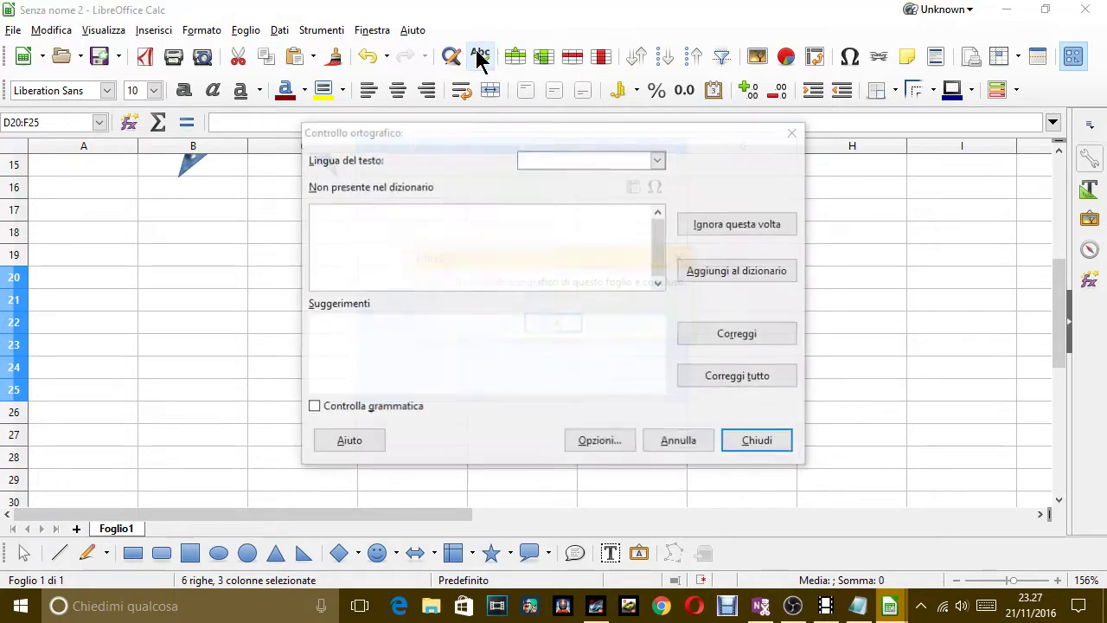
{"action": "left_click", "coordinate": [566, 324]}
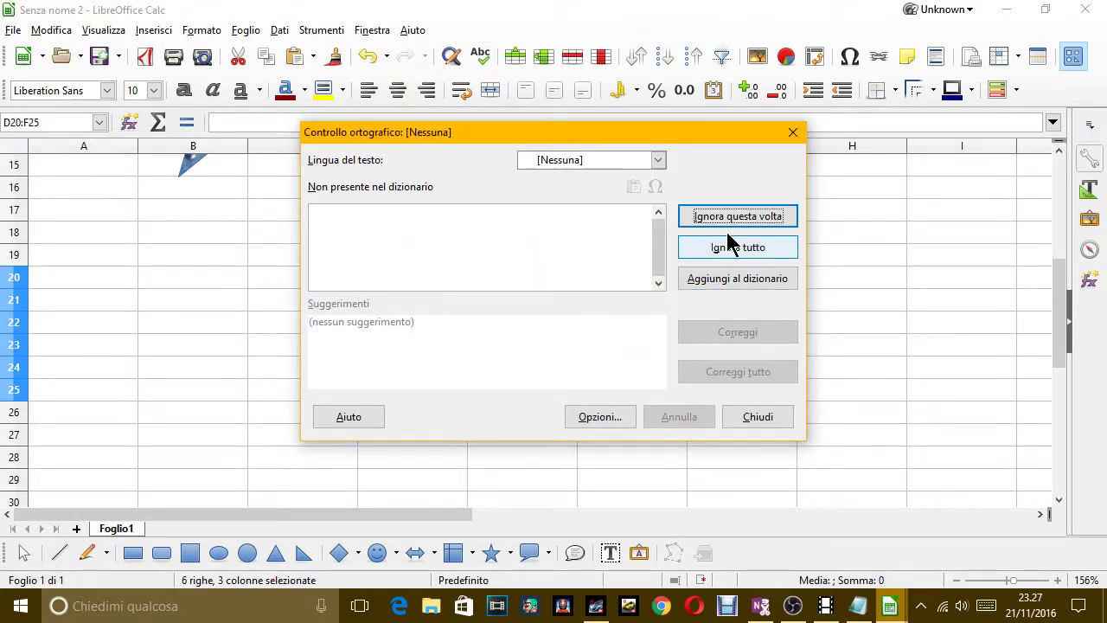
{"action": "left_click", "coordinate": [792, 134]}
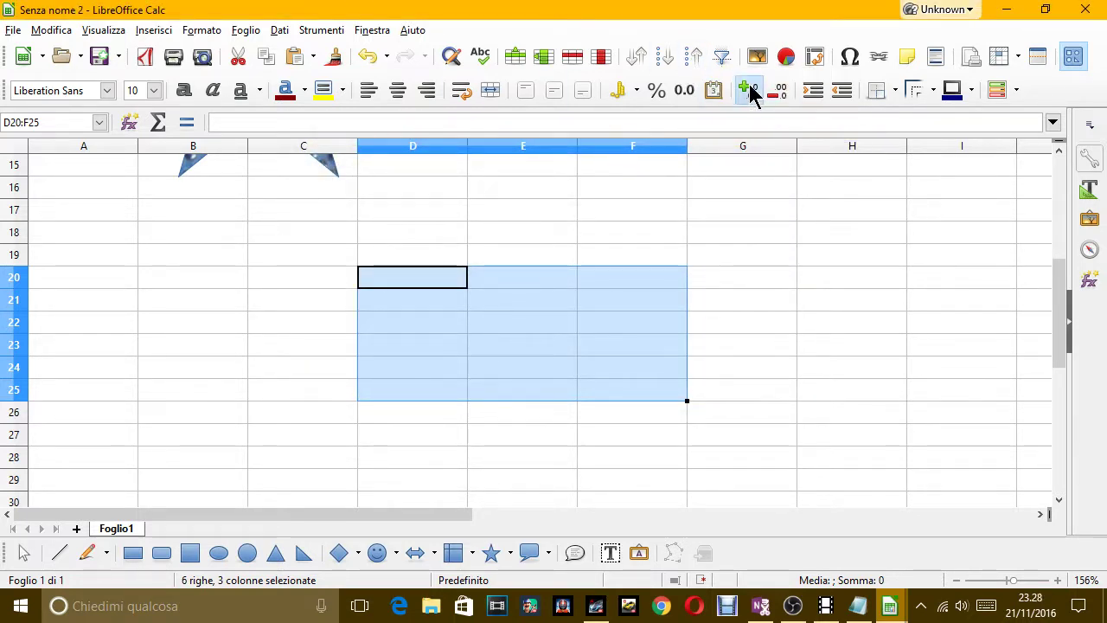
Enter 45 in D15 and format it as a percentage (4500,00%).
{"action": "left_click", "coordinate": [430, 165]}
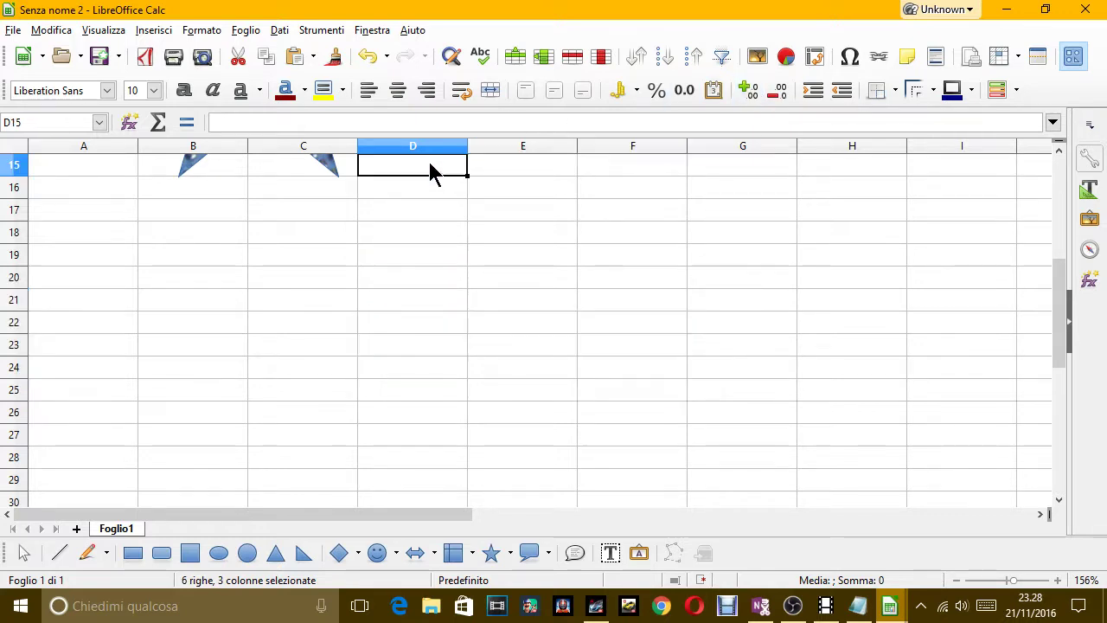
{"action": "type", "text": "45"}
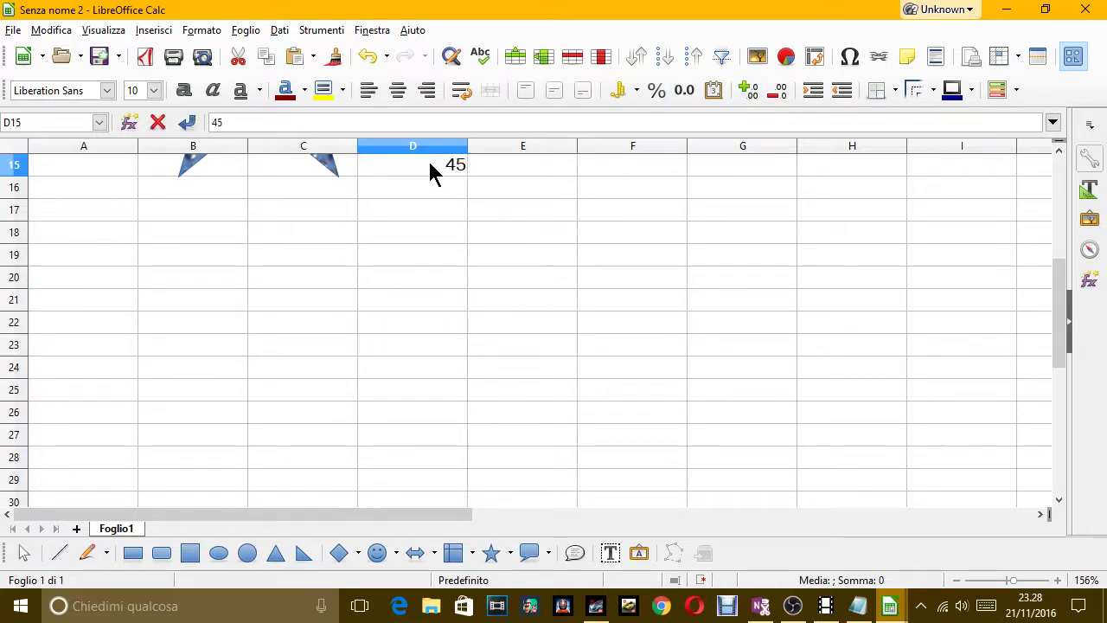
{"action": "key", "text": "Return"}
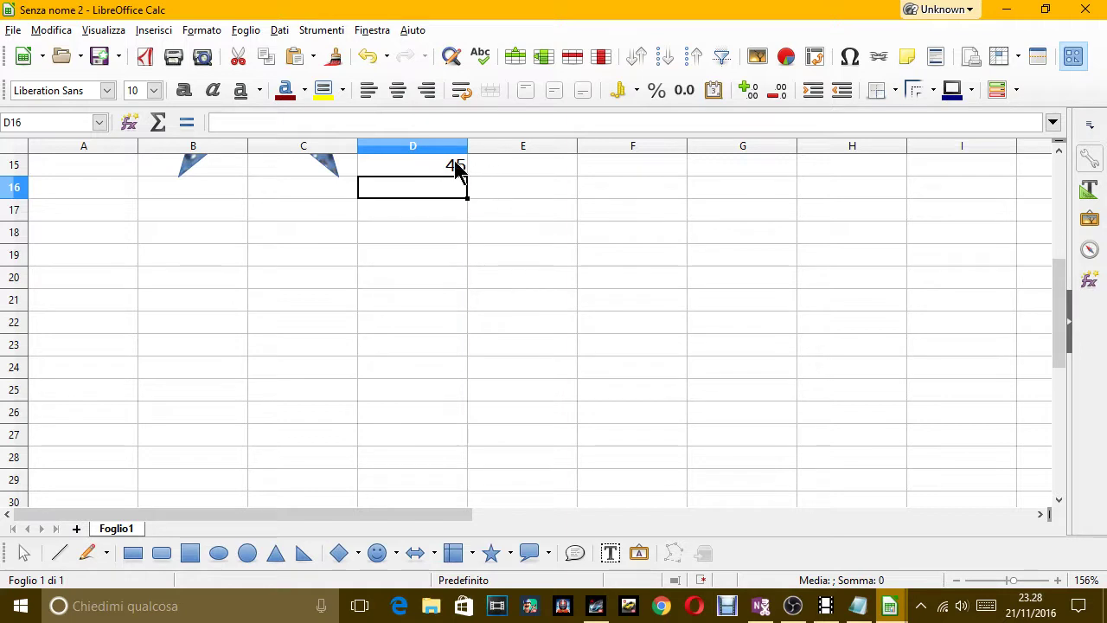
{"action": "left_click", "coordinate": [455, 166]}
{"action": "left_click", "coordinate": [655, 91]}
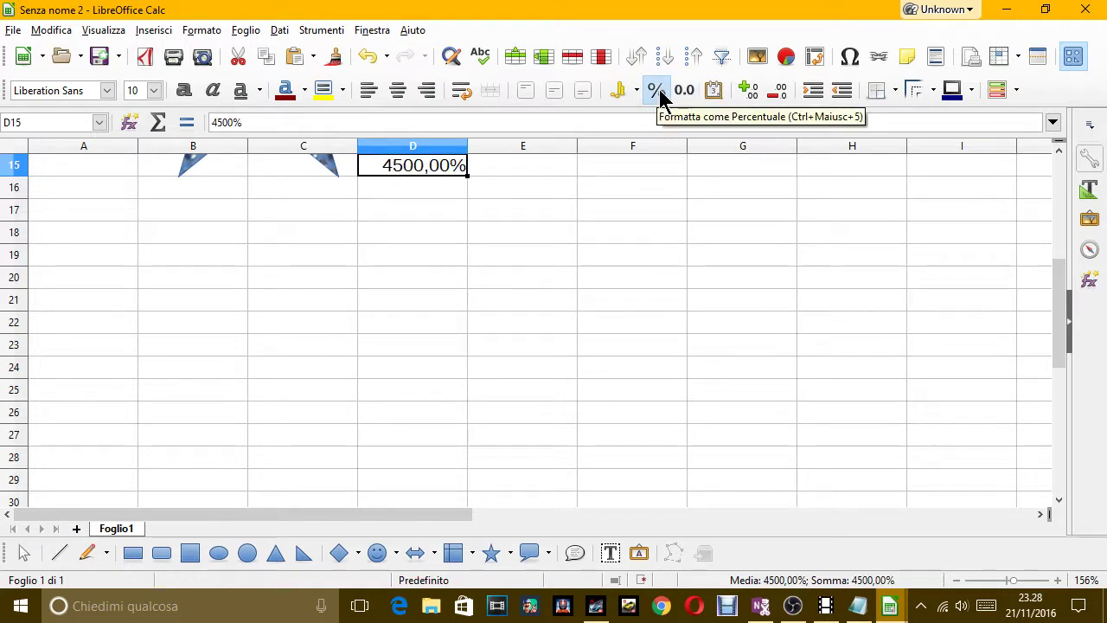
Enter 65 in E15 and format it as a percentage (6500,00%).
{"action": "left_click", "coordinate": [526, 167]}
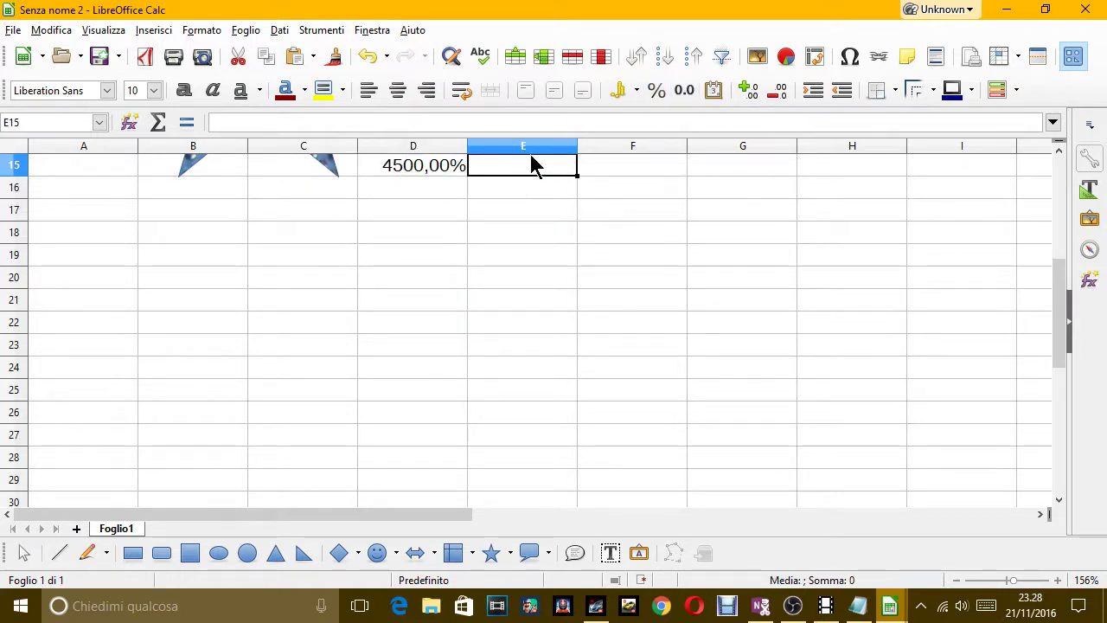
{"action": "type", "text": "65"}
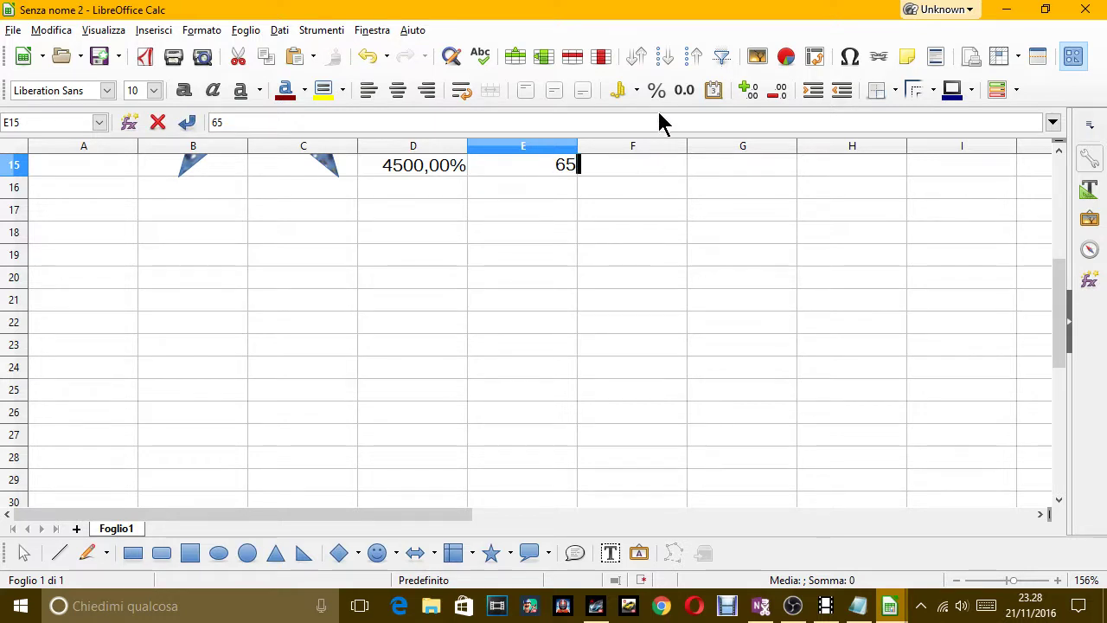
{"action": "left_click", "coordinate": [660, 167]}
{"action": "left_click", "coordinate": [562, 166]}
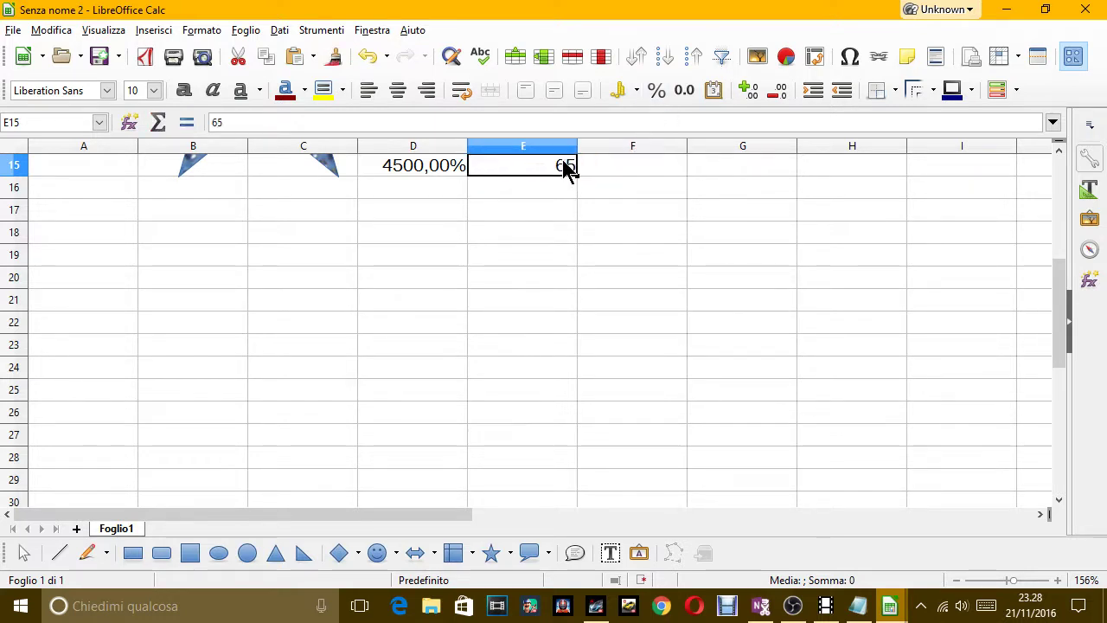
{"action": "left_click", "coordinate": [686, 90]}
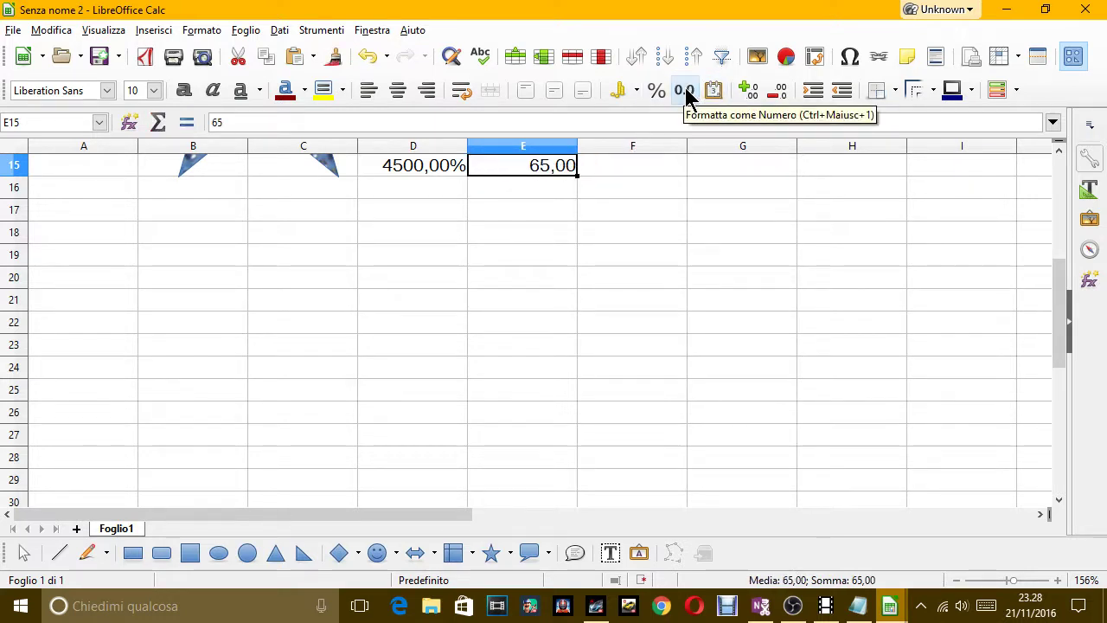
{"action": "left_click", "coordinate": [656, 92]}
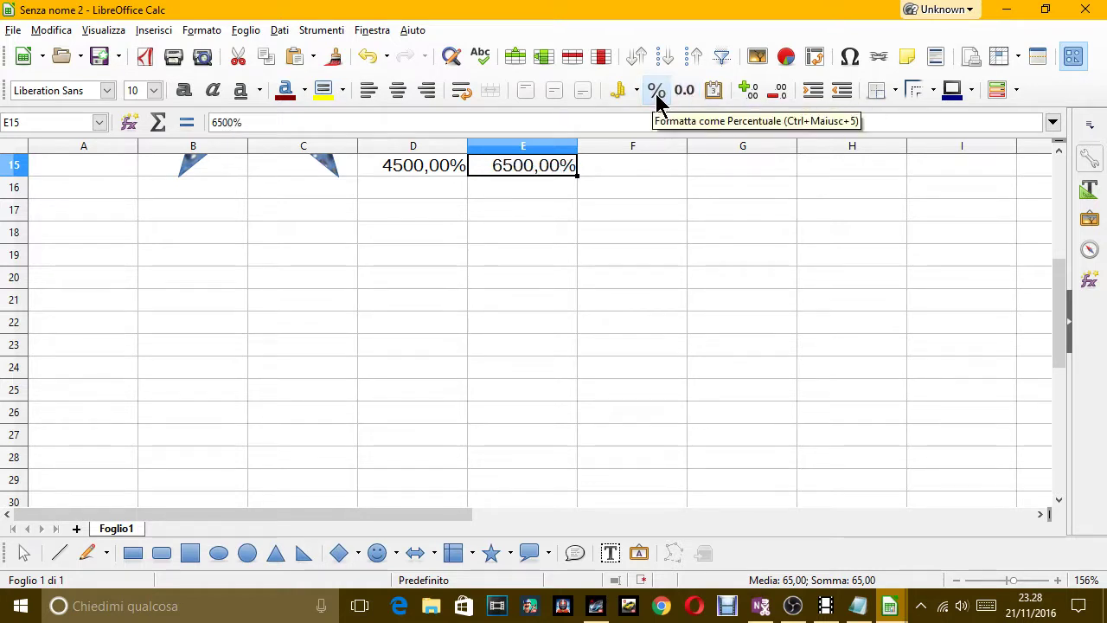
{"action": "left_click", "coordinate": [656, 92]}
{"action": "left_click", "coordinate": [656, 92]}
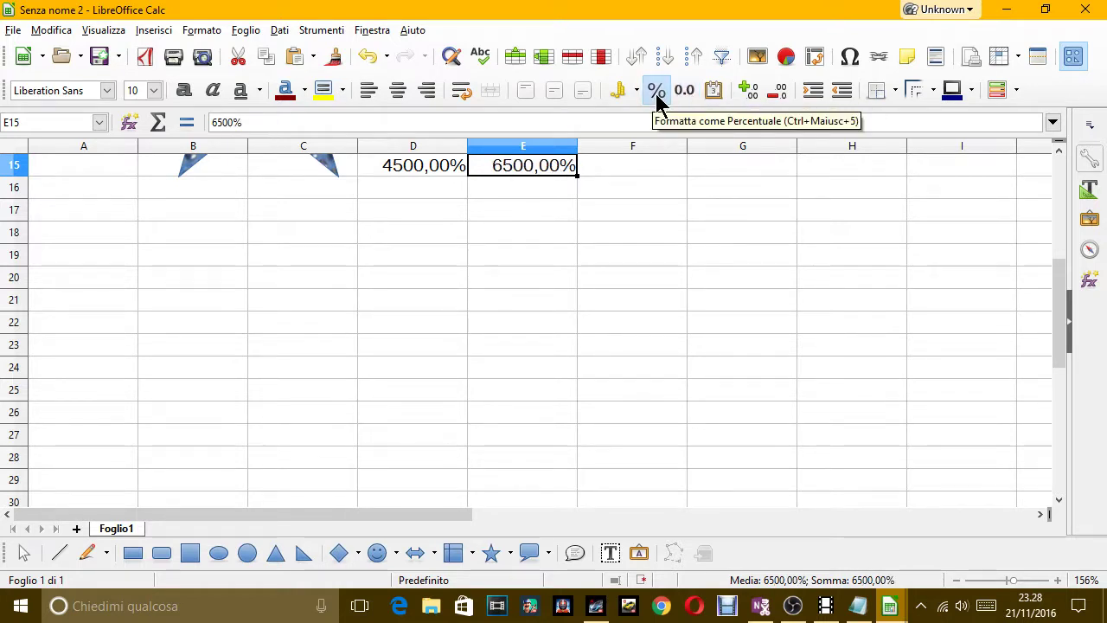
{"action": "left_click", "coordinate": [568, 374]}
{"action": "left_click", "coordinate": [382, 369]}
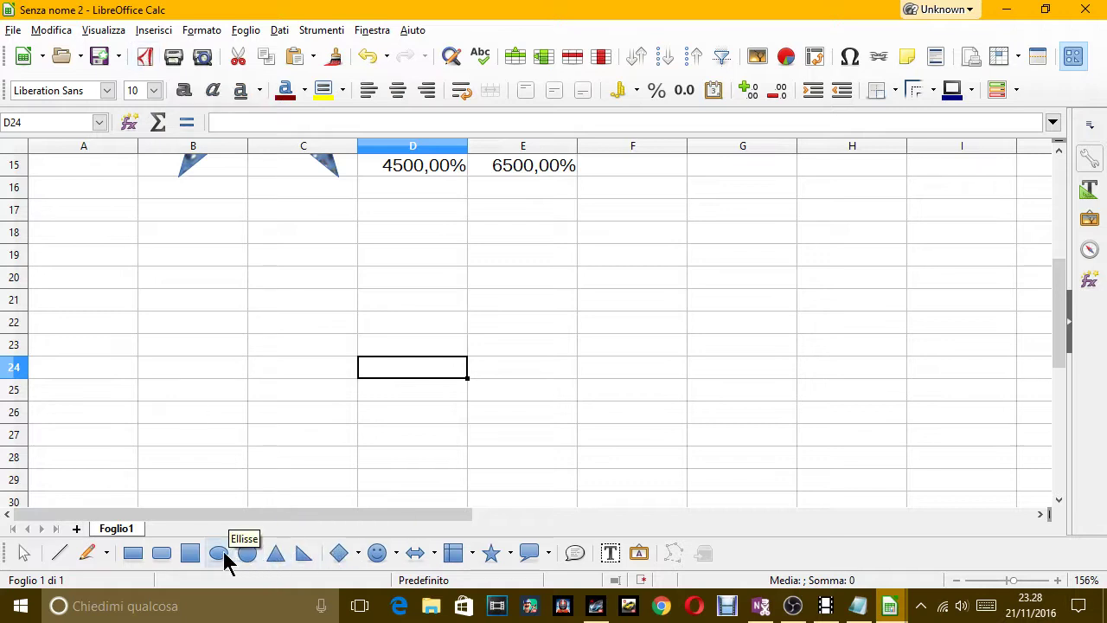
Draw three freehand shapes at the lower left, the right and the centre of the sheet.
{"action": "left_click", "coordinate": [86, 553]}
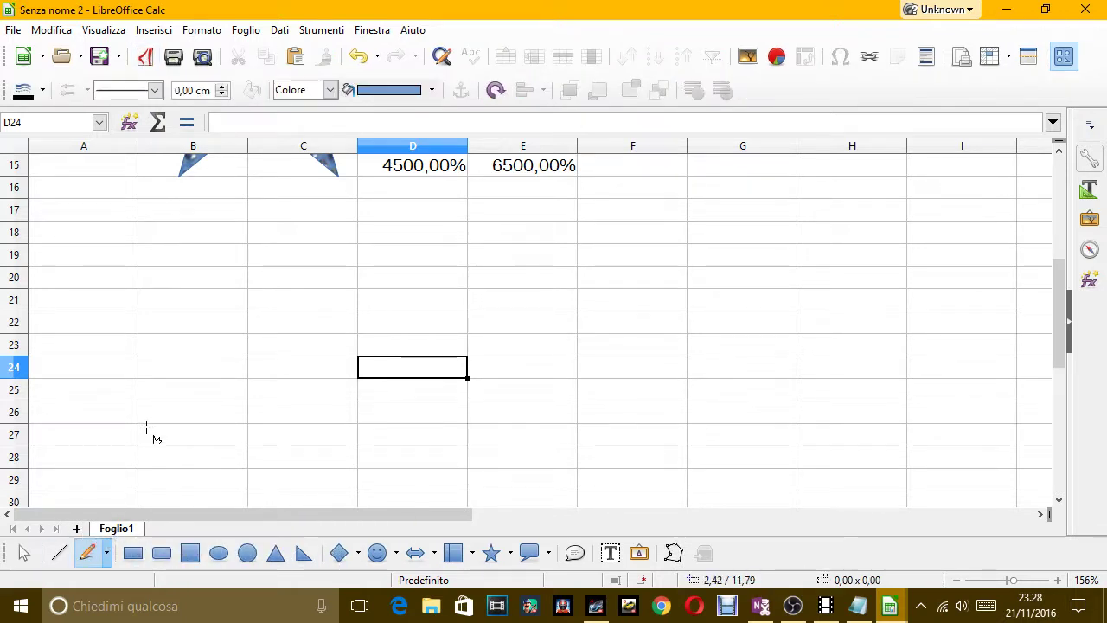
{"action": "mouse_move", "coordinate": [146, 427]}
{"action": "left_mouse_down"}
{"action": "mouse_move", "coordinate": [277, 443]}
{"action": "mouse_move", "coordinate": [324, 462]}
{"action": "mouse_move", "coordinate": [182, 375]}
{"action": "mouse_move", "coordinate": [57, 376]}
{"action": "mouse_move", "coordinate": [78, 422]}
{"action": "mouse_move", "coordinate": [144, 425]}
{"action": "left_mouse_up"}
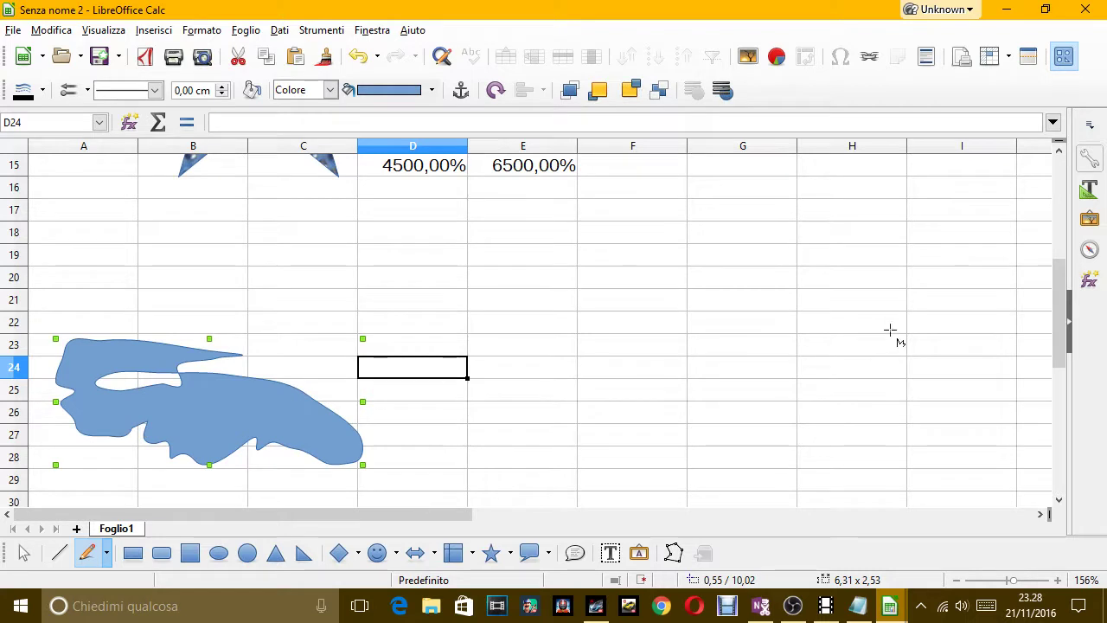
{"action": "mouse_move", "coordinate": [891, 327]}
{"action": "left_mouse_down"}
{"action": "mouse_move", "coordinate": [773, 415]}
{"action": "mouse_move", "coordinate": [951, 450]}
{"action": "mouse_move", "coordinate": [907, 317]}
{"action": "mouse_move", "coordinate": [893, 326]}
{"action": "left_mouse_up"}
{"action": "mouse_move", "coordinate": [511, 259]}
{"action": "left_mouse_down"}
{"action": "mouse_move", "coordinate": [623, 358]}
{"action": "mouse_move", "coordinate": [623, 213]}
{"action": "mouse_move", "coordinate": [527, 240]}
{"action": "mouse_move", "coordinate": [510, 261]}
{"action": "left_mouse_up"}
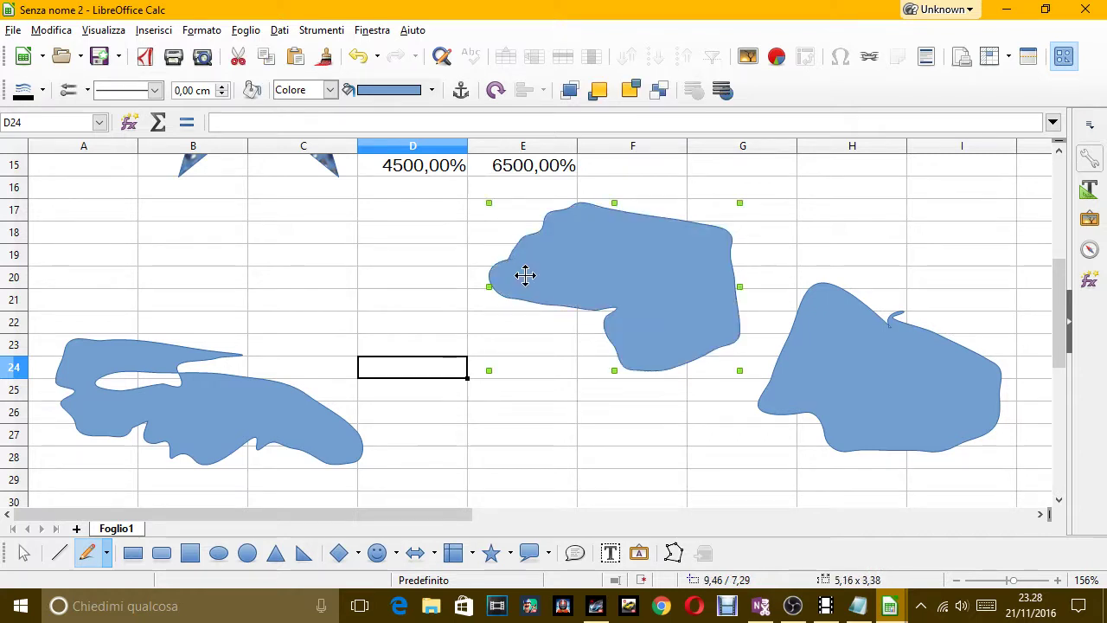
Fill the centre shape bright blue, the right shape dark teal and the left shape yellow.
{"action": "left_click", "coordinate": [353, 91]}
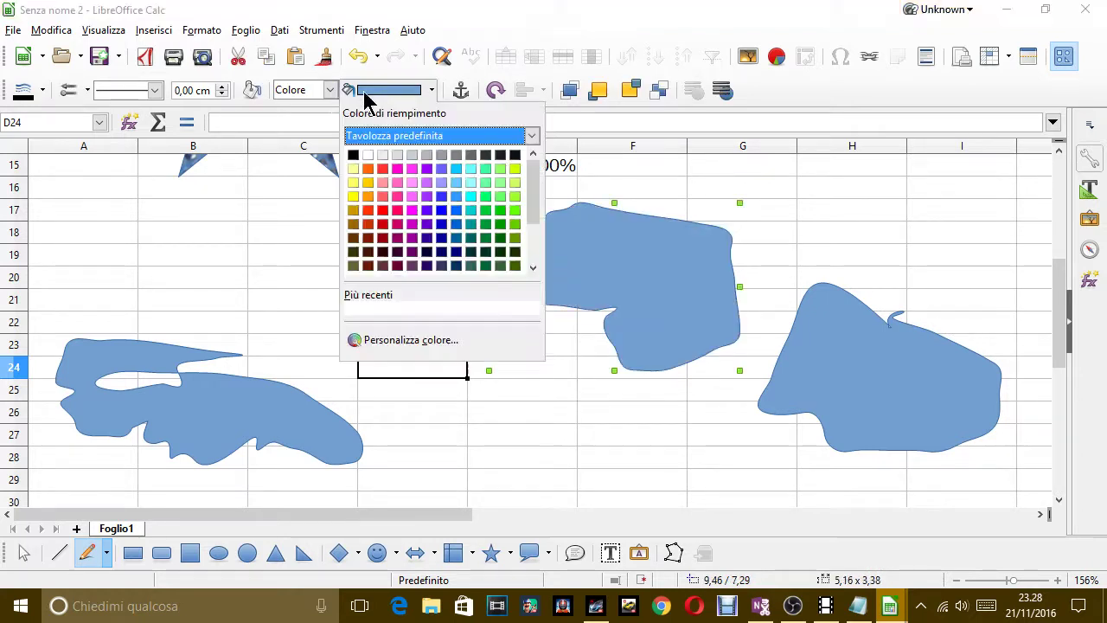
{"action": "left_click", "coordinate": [456, 210]}
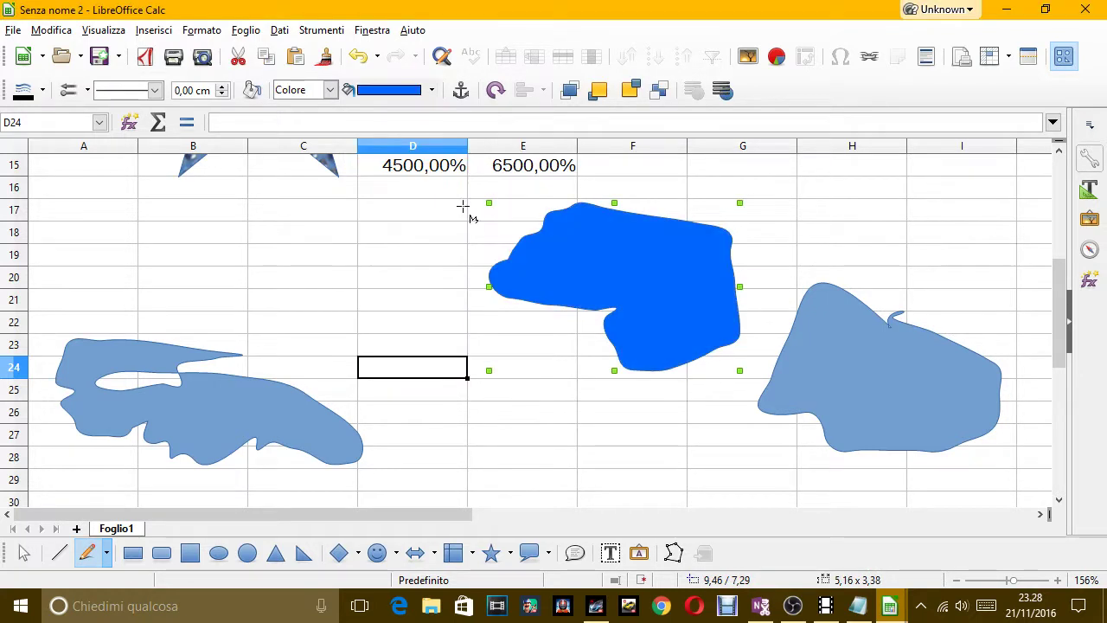
{"action": "left_click", "coordinate": [837, 343]}
{"action": "left_click", "coordinate": [423, 91]}
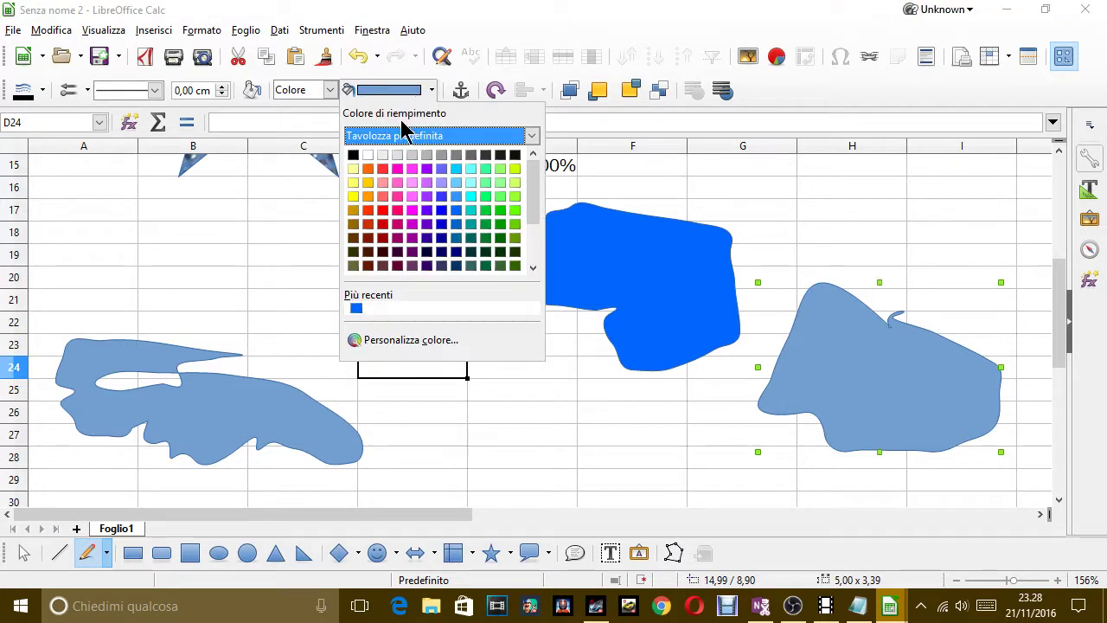
{"action": "left_click", "coordinate": [456, 252]}
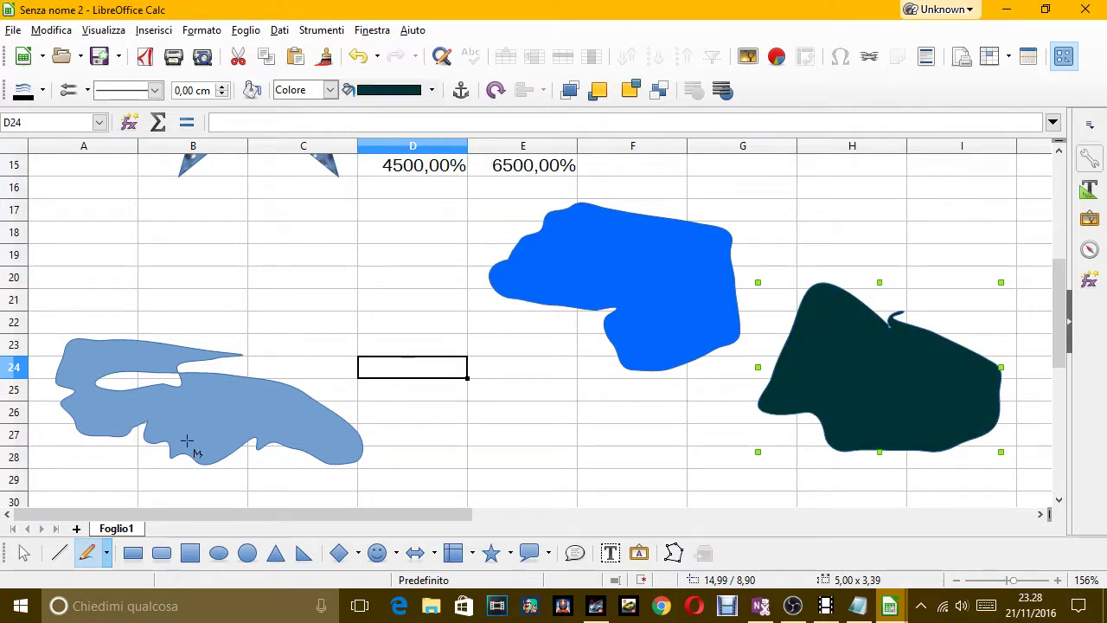
{"action": "left_click", "coordinate": [197, 391]}
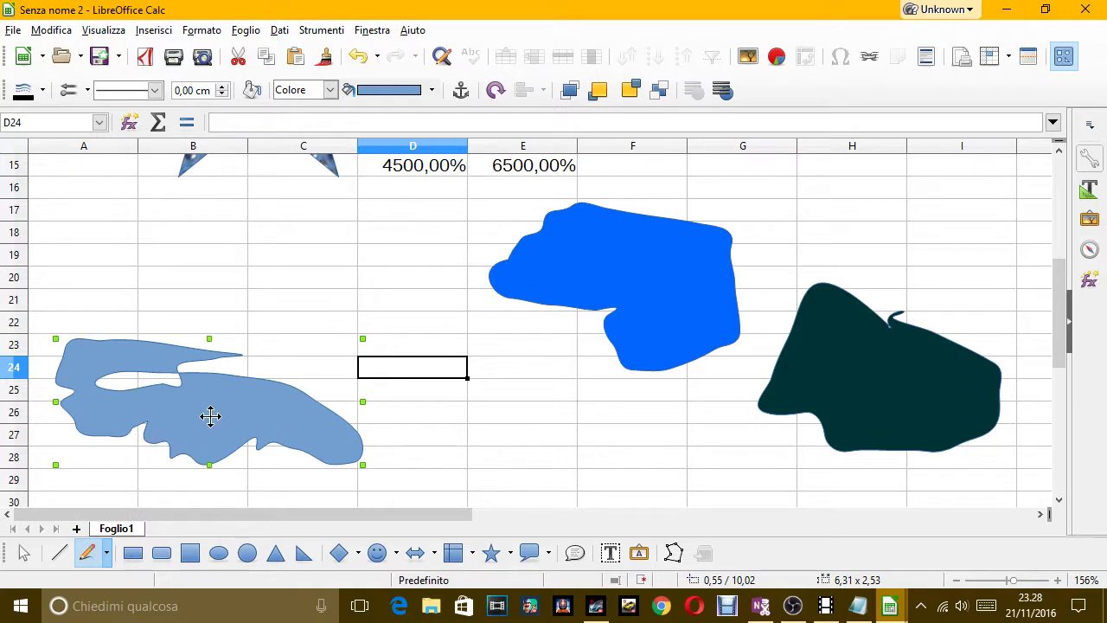
{"action": "left_click", "coordinate": [420, 89]}
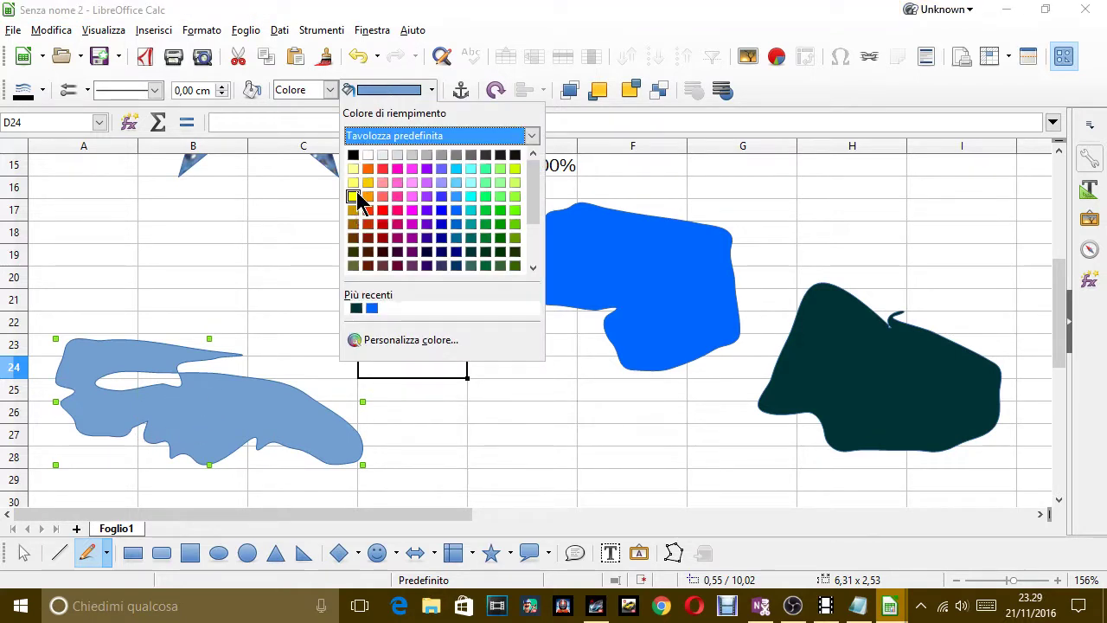
{"action": "left_click", "coordinate": [355, 180]}
{"action": "key", "text": "Escape"}
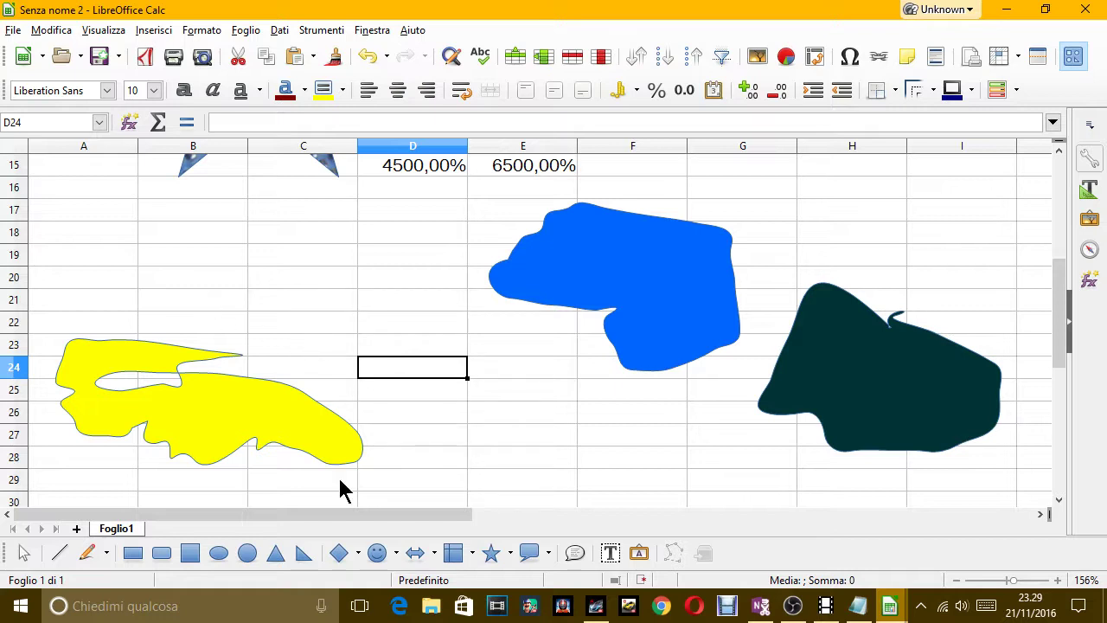
Draw a fourth freehand shape spanning columns C–E, rows 21–26.
{"action": "left_click", "coordinate": [86, 553]}
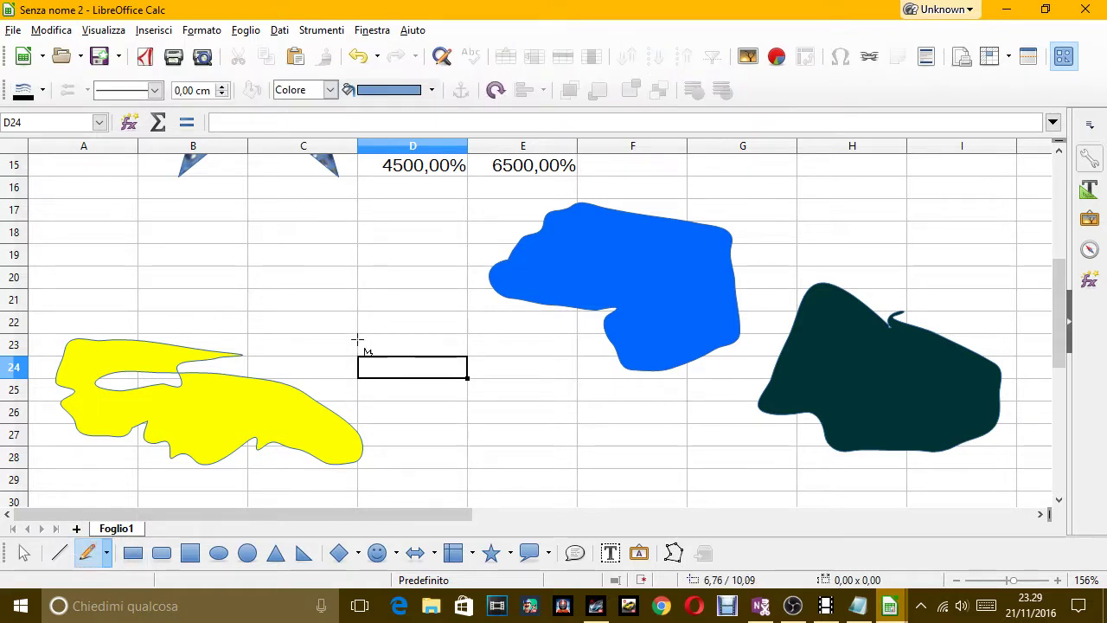
{"action": "mouse_move", "coordinate": [334, 290]}
{"action": "left_mouse_down"}
{"action": "mouse_move", "coordinate": [450, 338]}
{"action": "mouse_move", "coordinate": [430, 386]}
{"action": "mouse_move", "coordinate": [494, 386]}
{"action": "mouse_move", "coordinate": [375, 324]}
{"action": "mouse_move", "coordinate": [334, 285]}
{"action": "left_mouse_up"}
{"action": "key", "text": "Escape"}
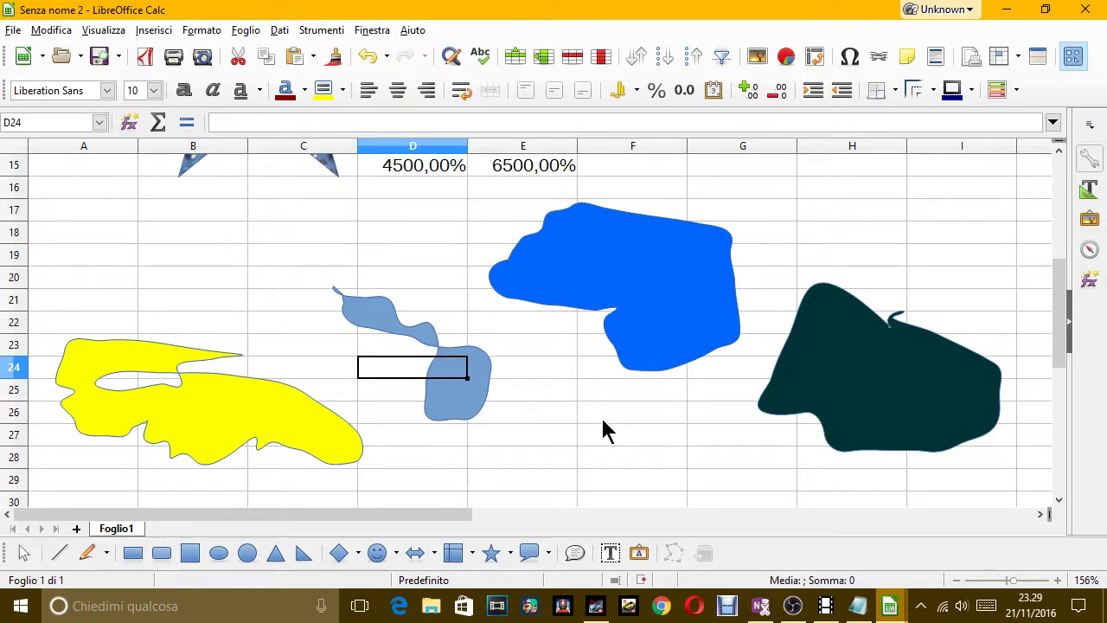
Insert a Column 'Impilati a percentuale' (percent-stacked) chart through the Chart Wizard.
{"action": "left_click", "coordinate": [786, 57]}
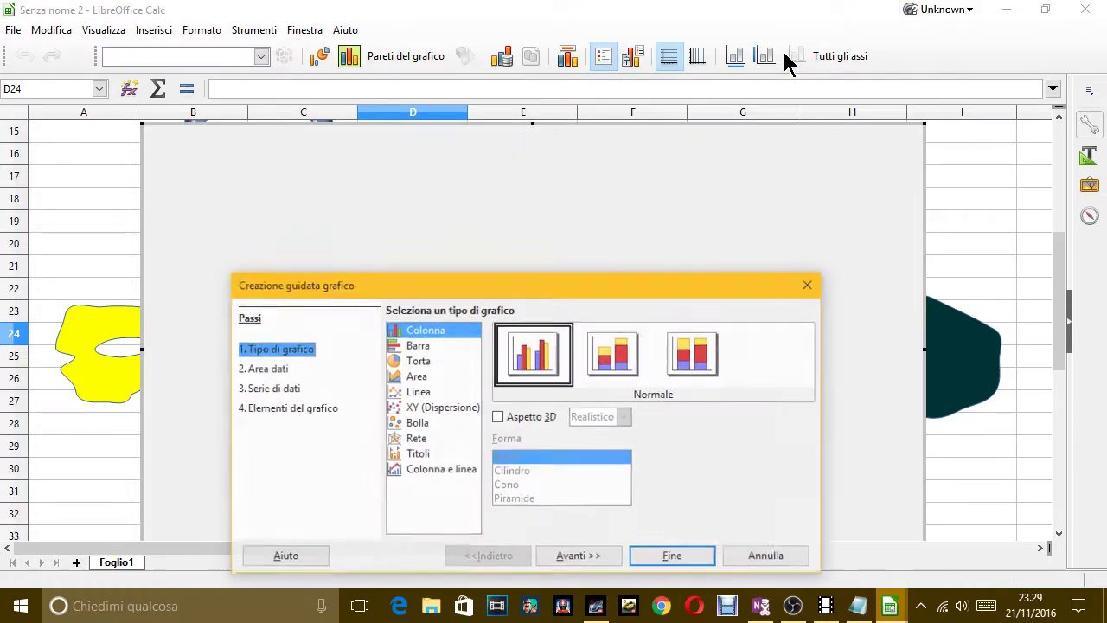
{"action": "left_click", "coordinate": [685, 357]}
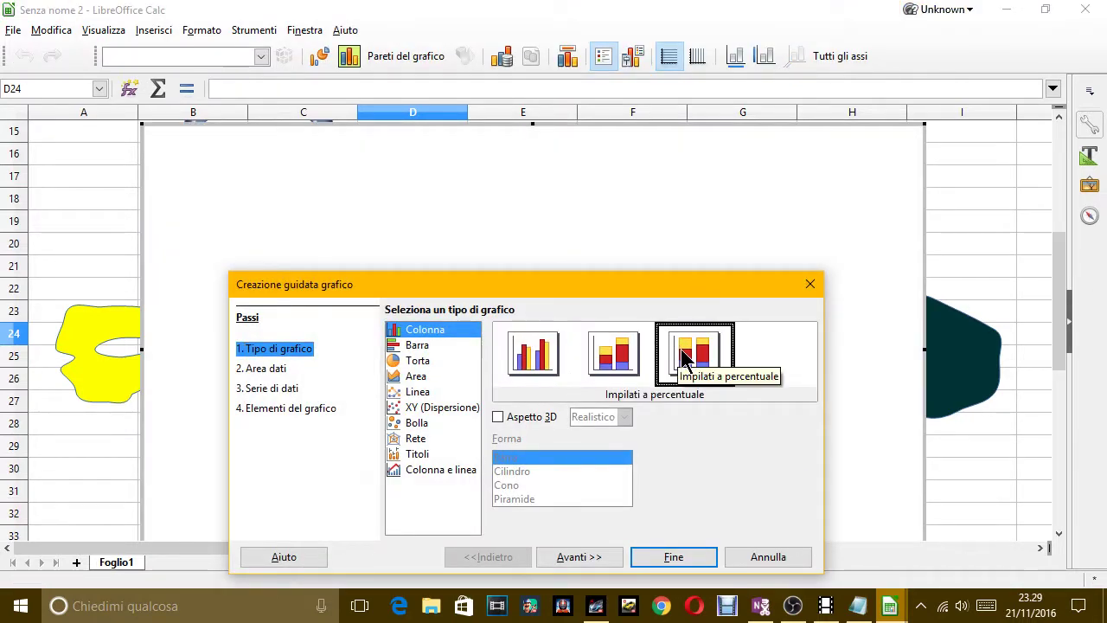
{"action": "left_click", "coordinate": [690, 558]}
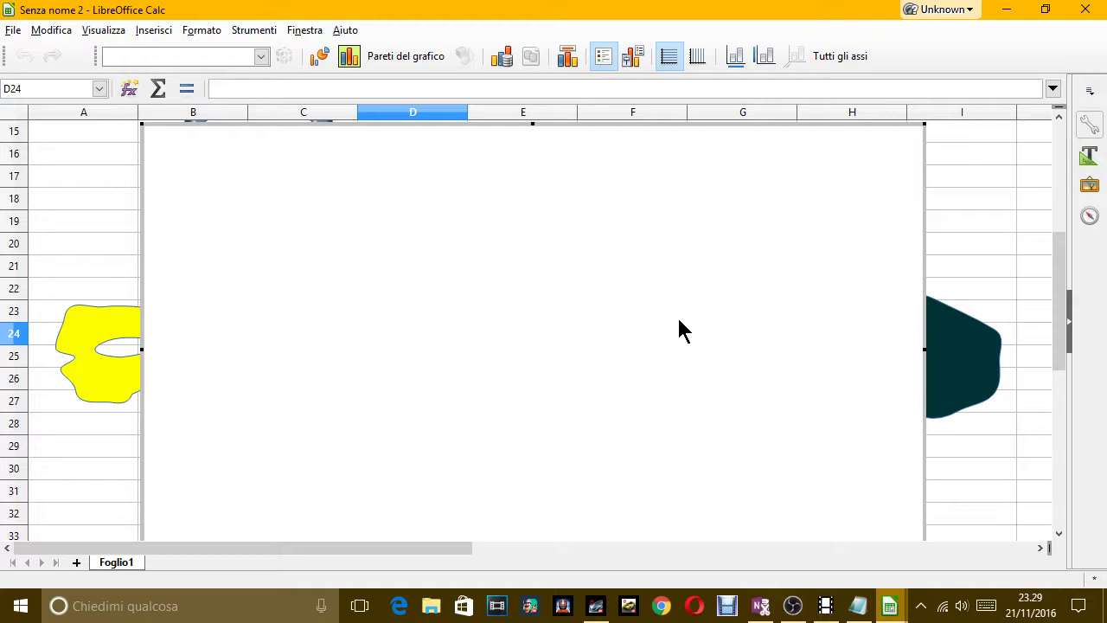
{"action": "left_click", "coordinate": [11, 31]}
{"action": "mouse_move", "coordinate": [104, 58]}
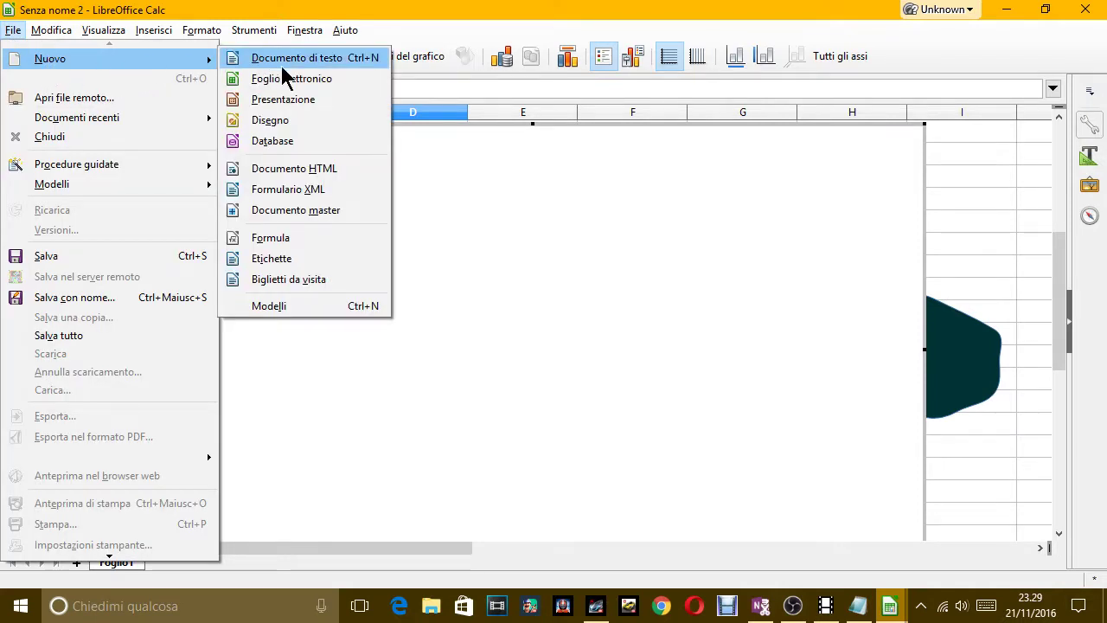
Open a new blank drawing and draw a diagonal arrow line across the upper page.
{"action": "left_click", "coordinate": [298, 129]}
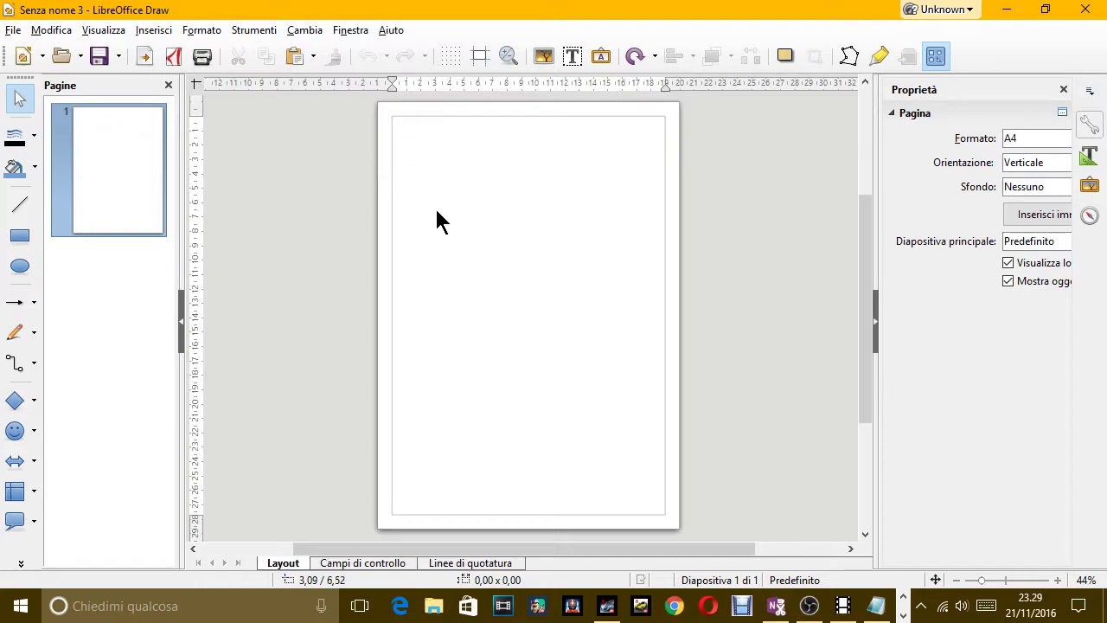
{"action": "left_click", "coordinate": [17, 302]}
{"action": "left_click_drag", "start_coordinate": [418, 223], "coordinate": [555, 304]}
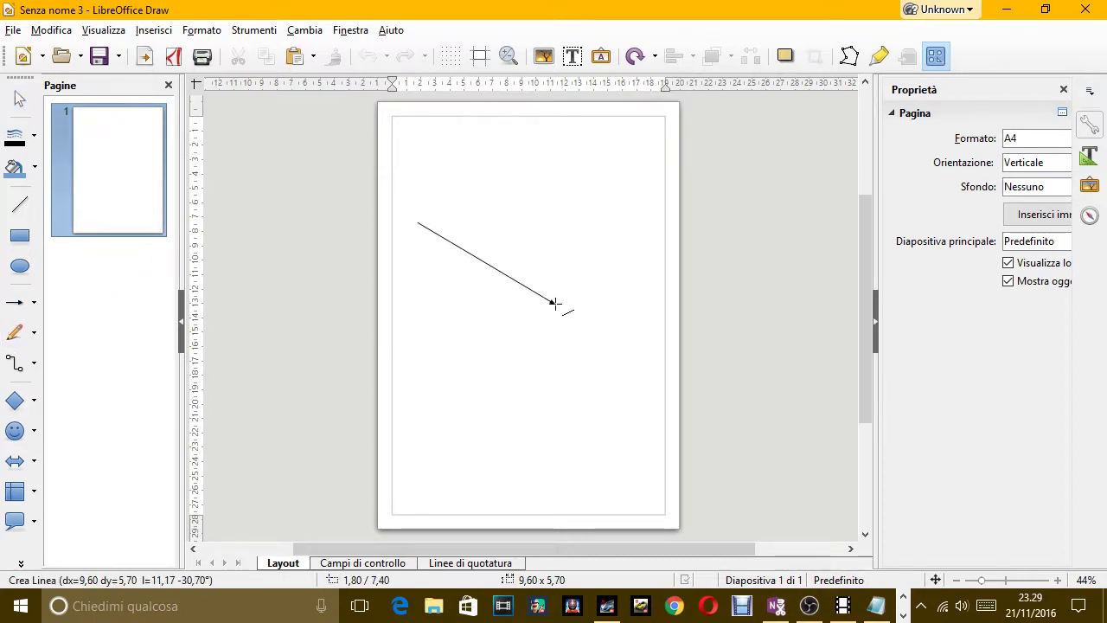
{"action": "left_click", "coordinate": [531, 329]}
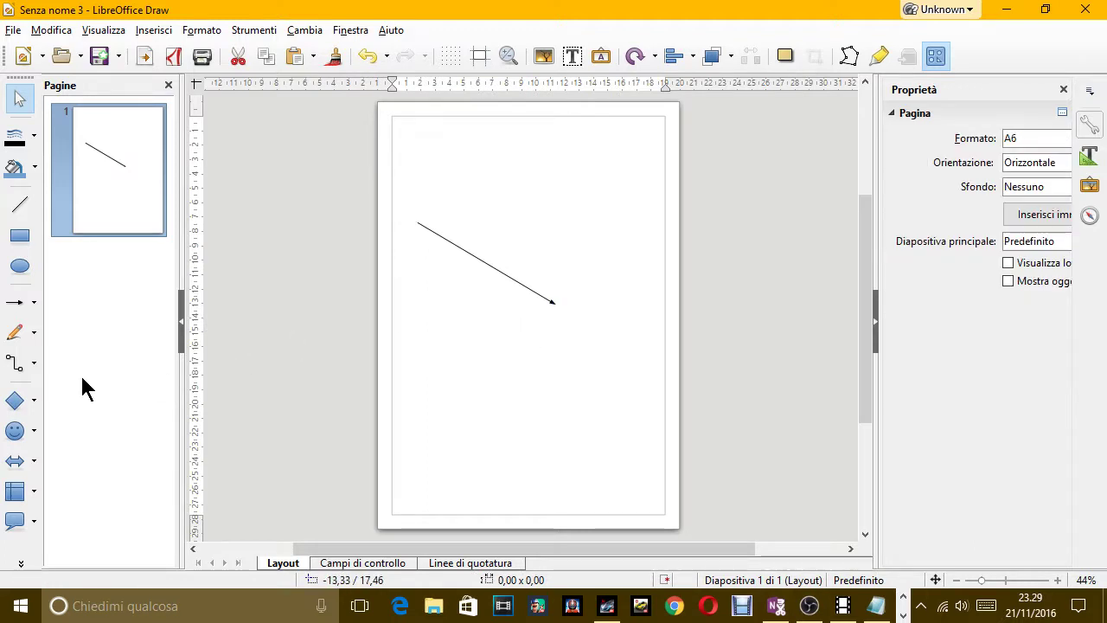
Draw a freehand loop around the arrow line.
{"action": "left_click", "coordinate": [14, 332]}
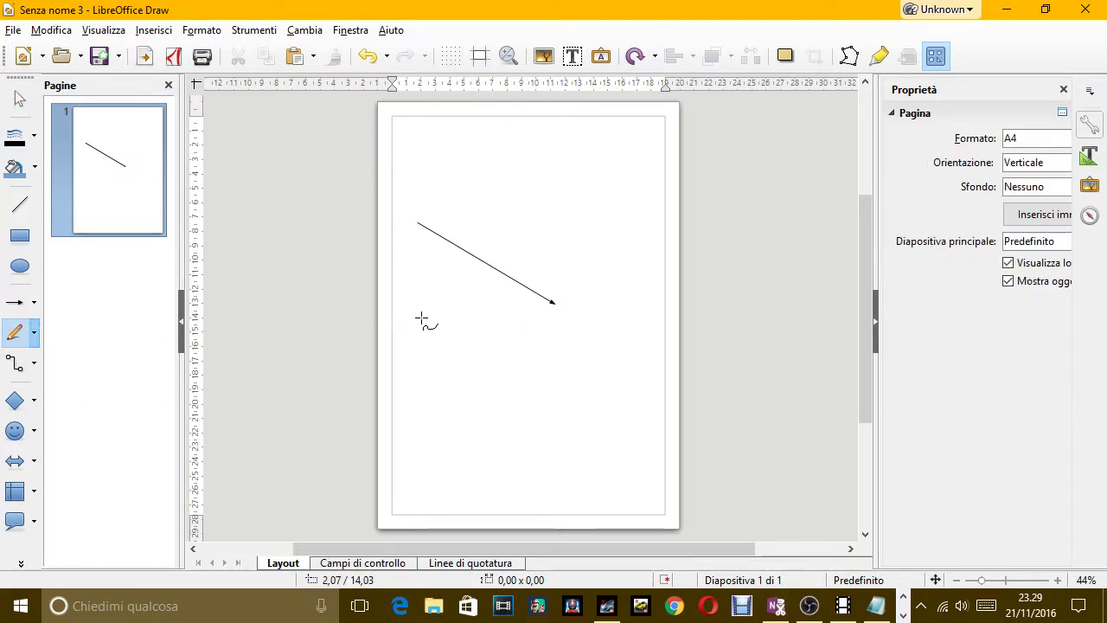
{"action": "mouse_move", "coordinate": [421, 318]}
{"action": "left_mouse_down"}
{"action": "mouse_move", "coordinate": [474, 198]}
{"action": "mouse_move", "coordinate": [413, 195]}
{"action": "mouse_move", "coordinate": [423, 331]}
{"action": "left_mouse_up"}
{"action": "left_click", "coordinate": [550, 419]}
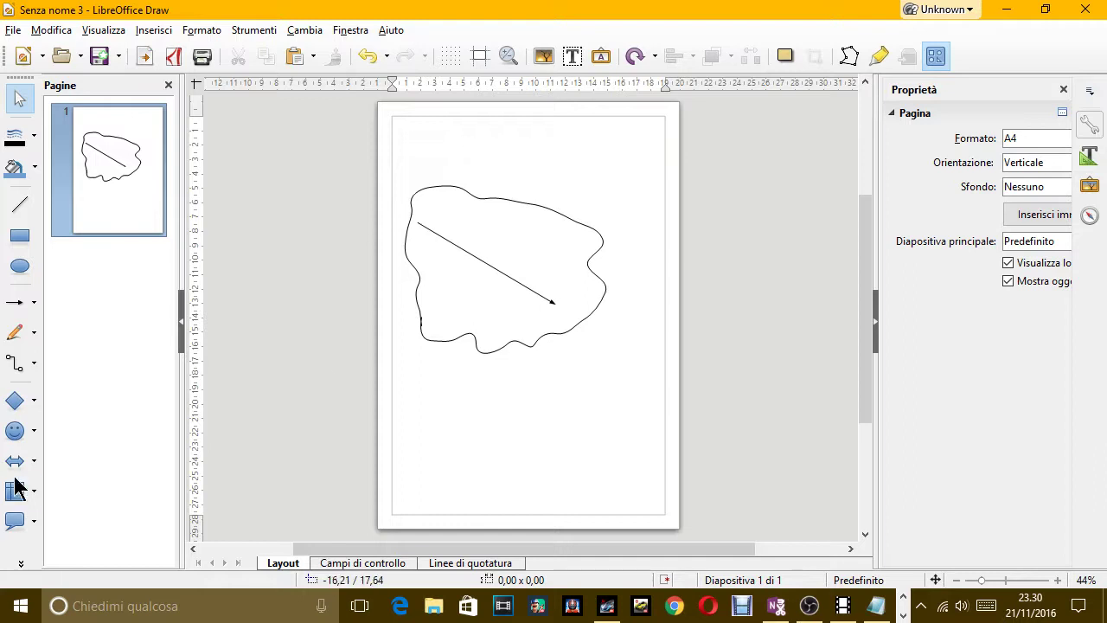
Draw a large heart symbol below the outline and a small one at the top of the page.
{"action": "left_click", "coordinate": [34, 431]}
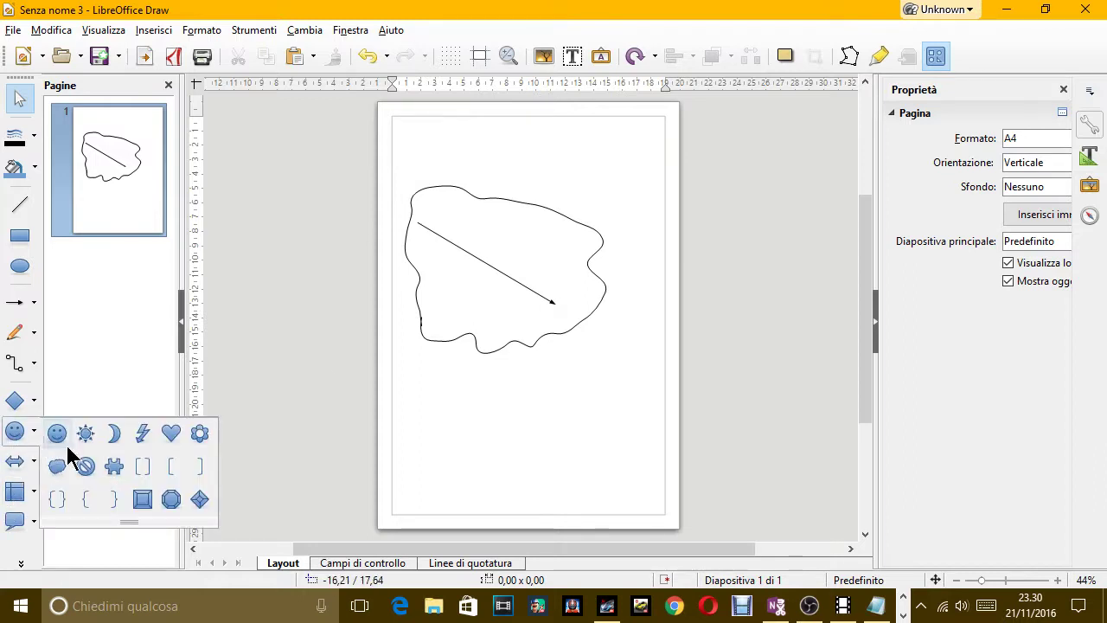
{"action": "left_click", "coordinate": [169, 433]}
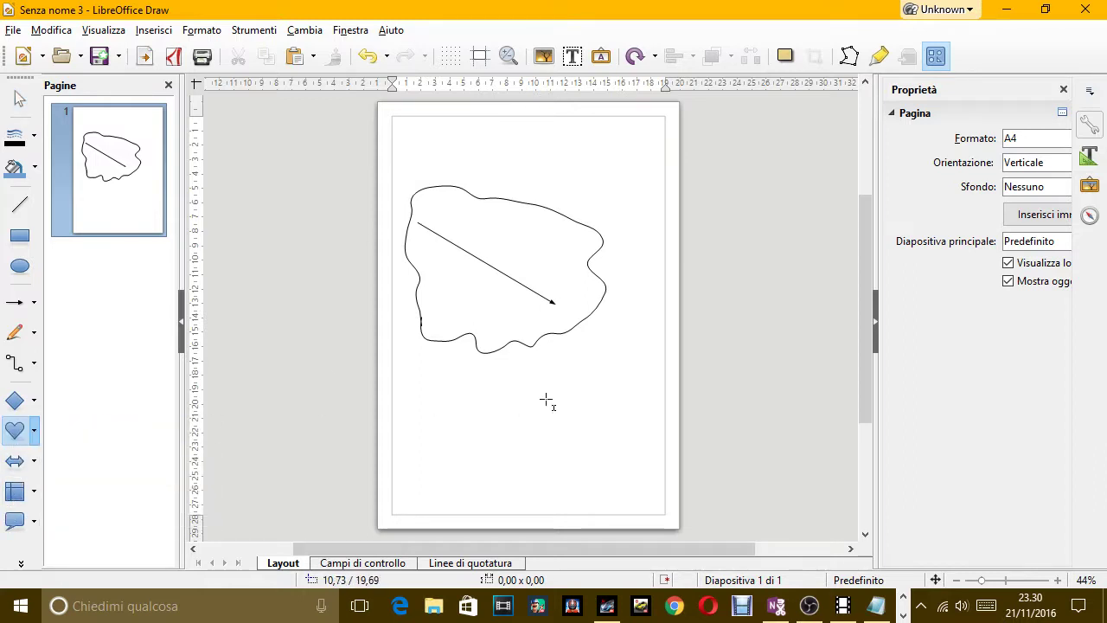
{"action": "left_click_drag", "start_coordinate": [508, 377], "coordinate": [615, 472]}
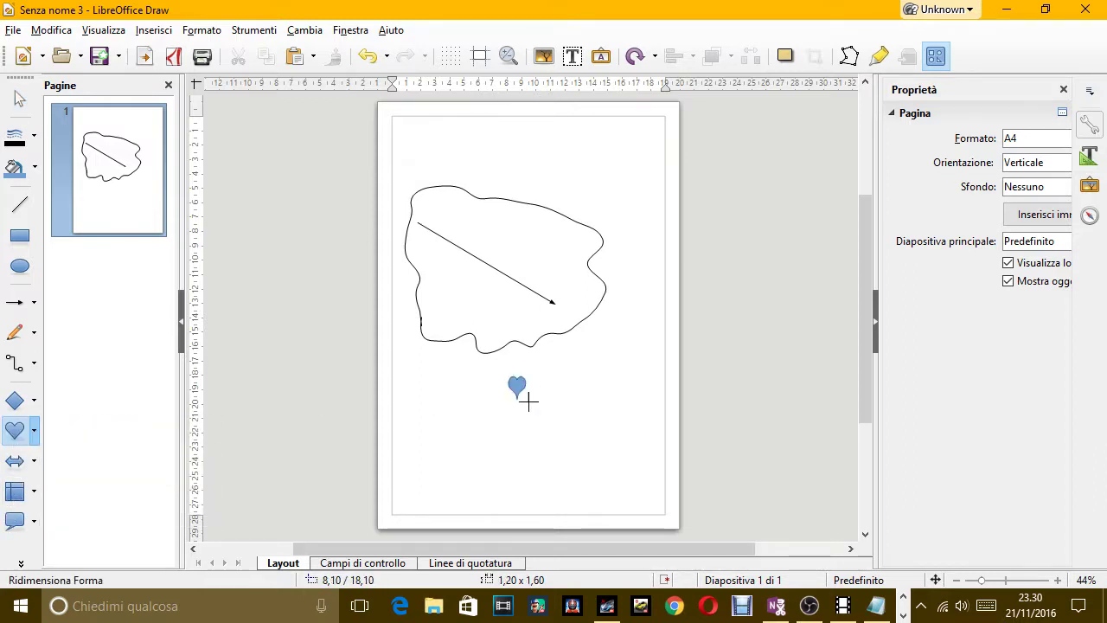
{"action": "left_click", "coordinate": [543, 164]}
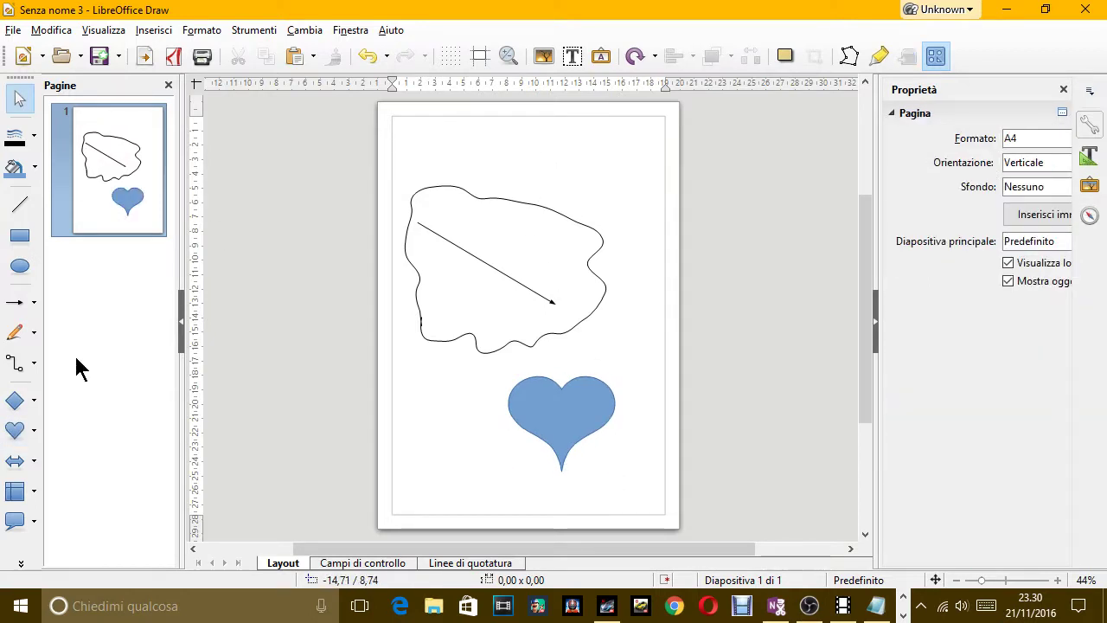
{"action": "left_click", "coordinate": [14, 430]}
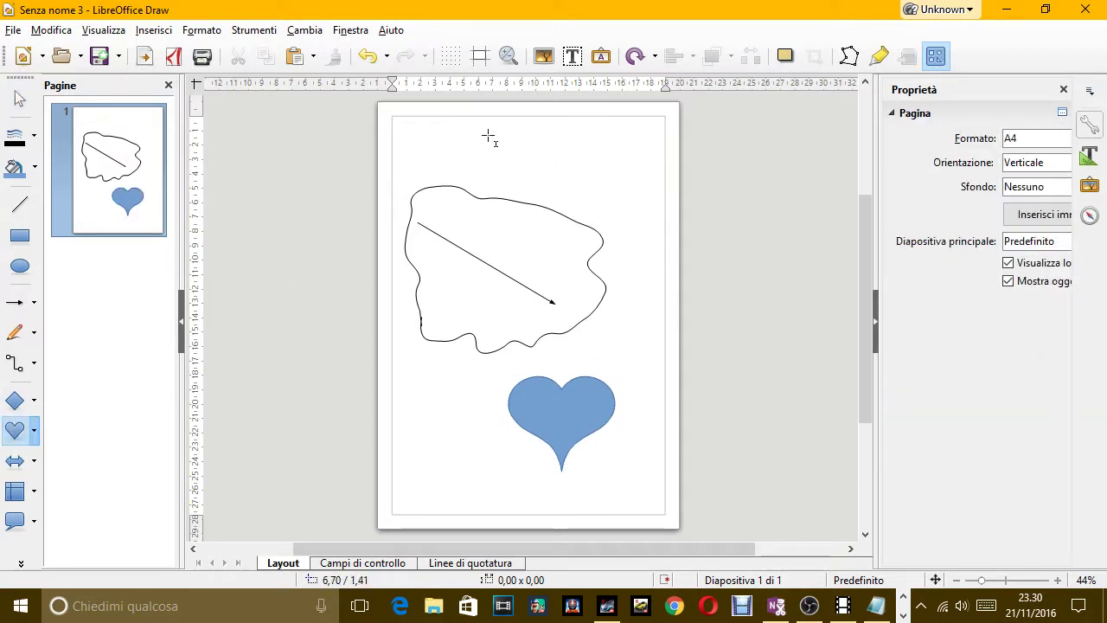
{"action": "left_click_drag", "start_coordinate": [488, 135], "coordinate": [554, 182]}
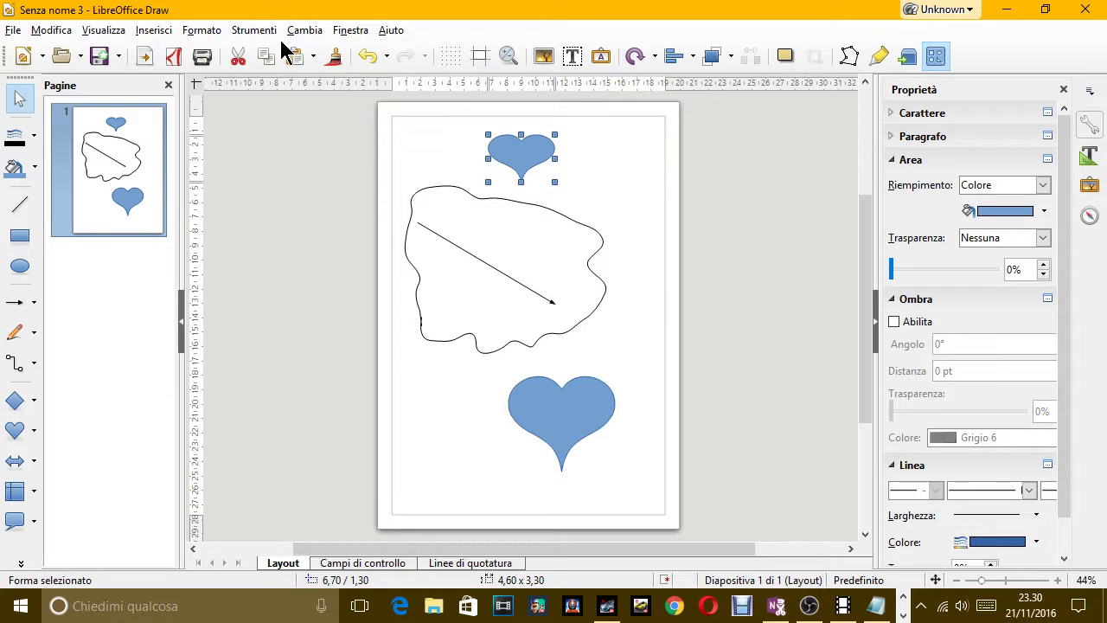
Fill the small top heart with green.
{"action": "left_click", "coordinate": [1003, 213]}
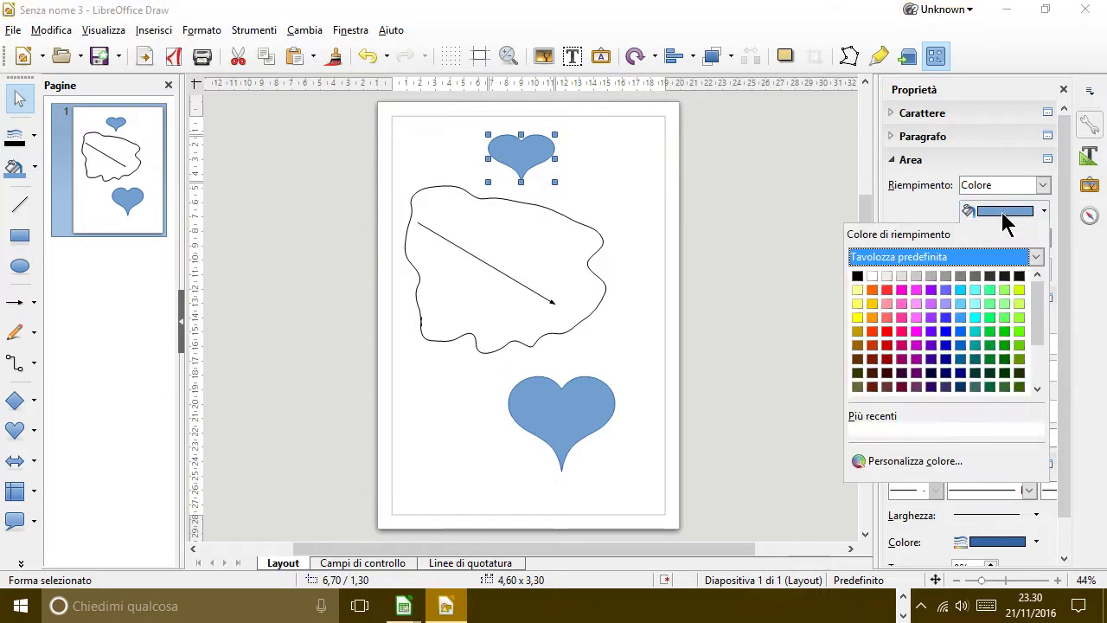
{"action": "left_click", "coordinate": [983, 305]}
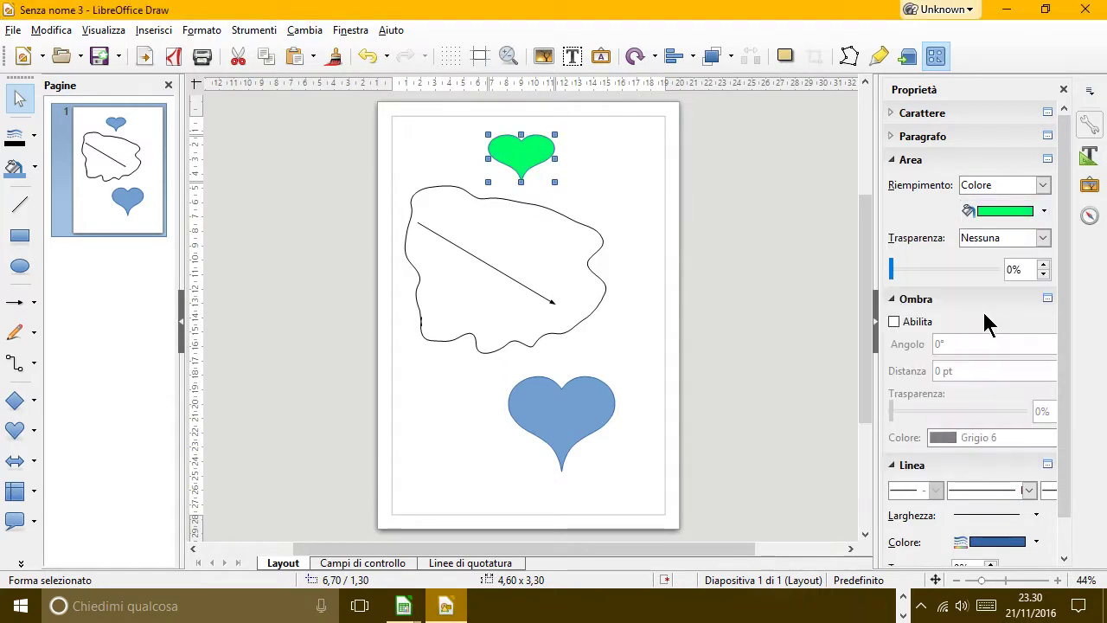
{"action": "left_click", "coordinate": [639, 247]}
Fill the large blue heart with red.
{"action": "left_click", "coordinate": [549, 443]}
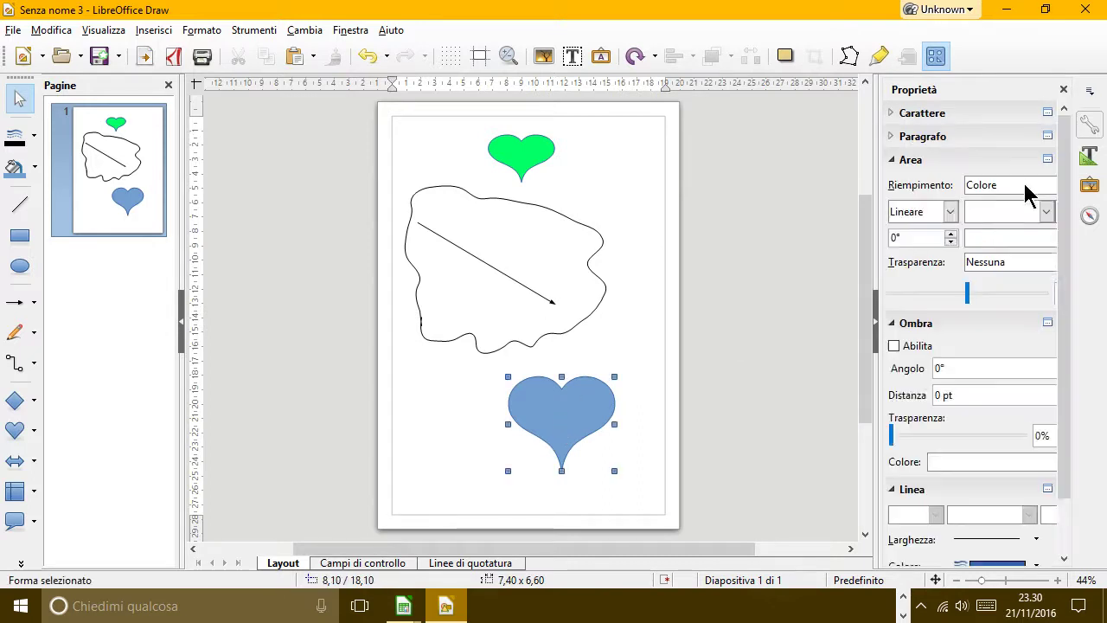
{"action": "left_click", "coordinate": [1022, 214]}
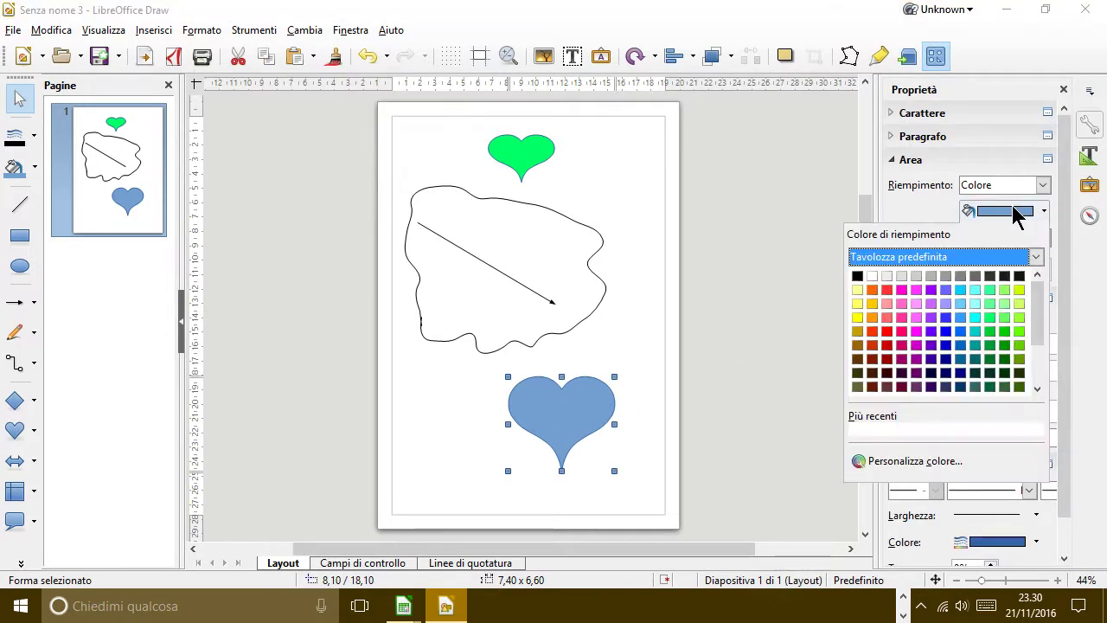
{"action": "left_click", "coordinate": [882, 292]}
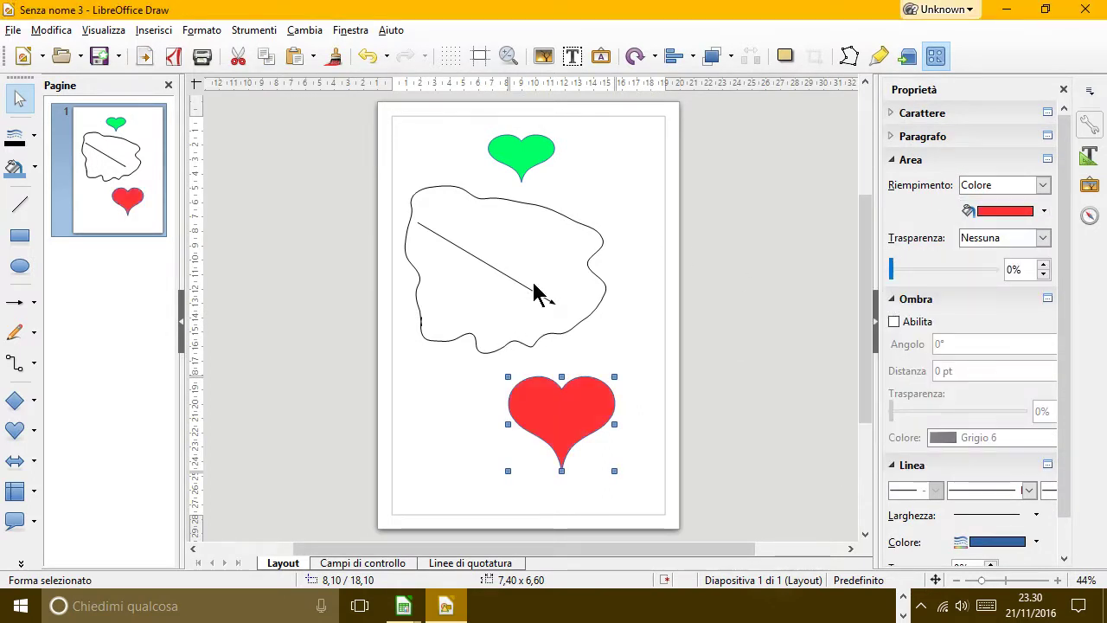
{"action": "left_click", "coordinate": [569, 220]}
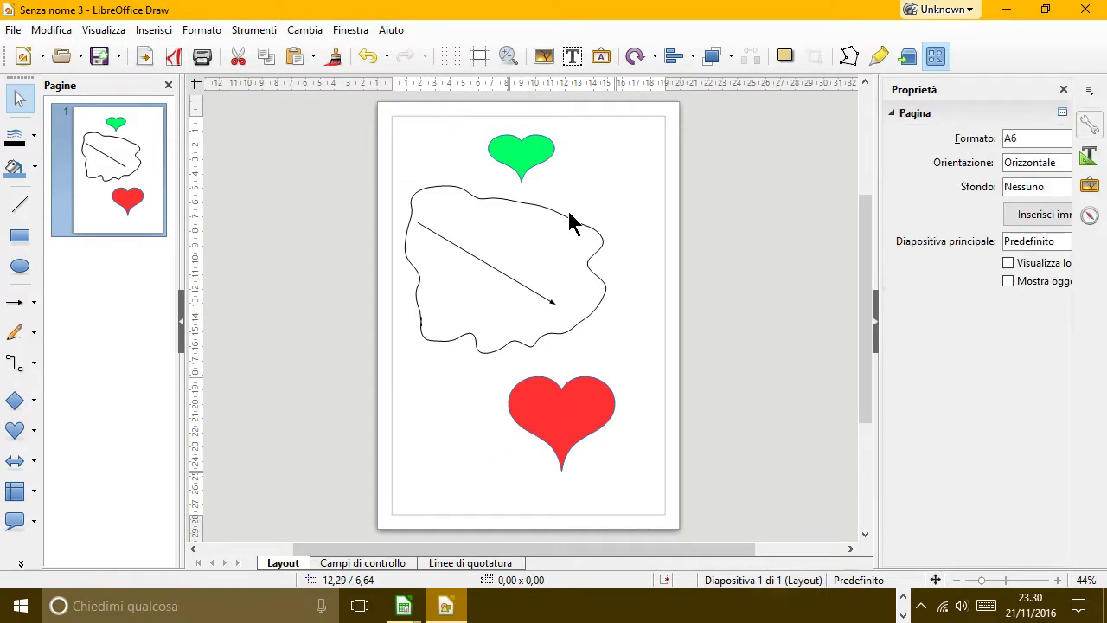
{"action": "right_click", "coordinate": [519, 243]}
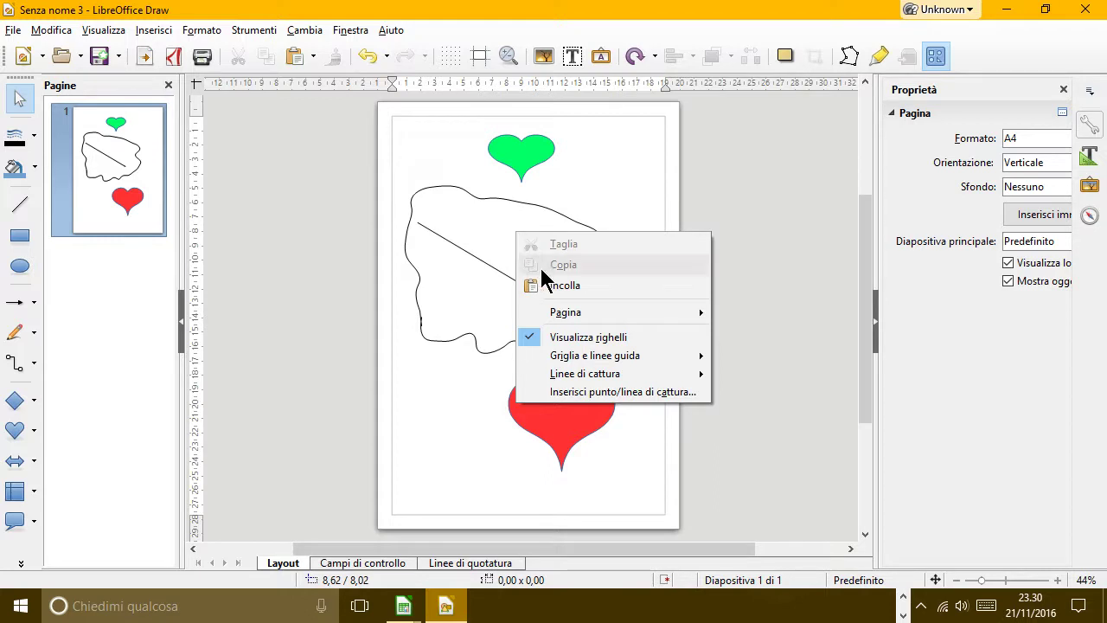
{"action": "left_click", "coordinate": [564, 285]}
{"action": "left_click", "coordinate": [645, 250]}
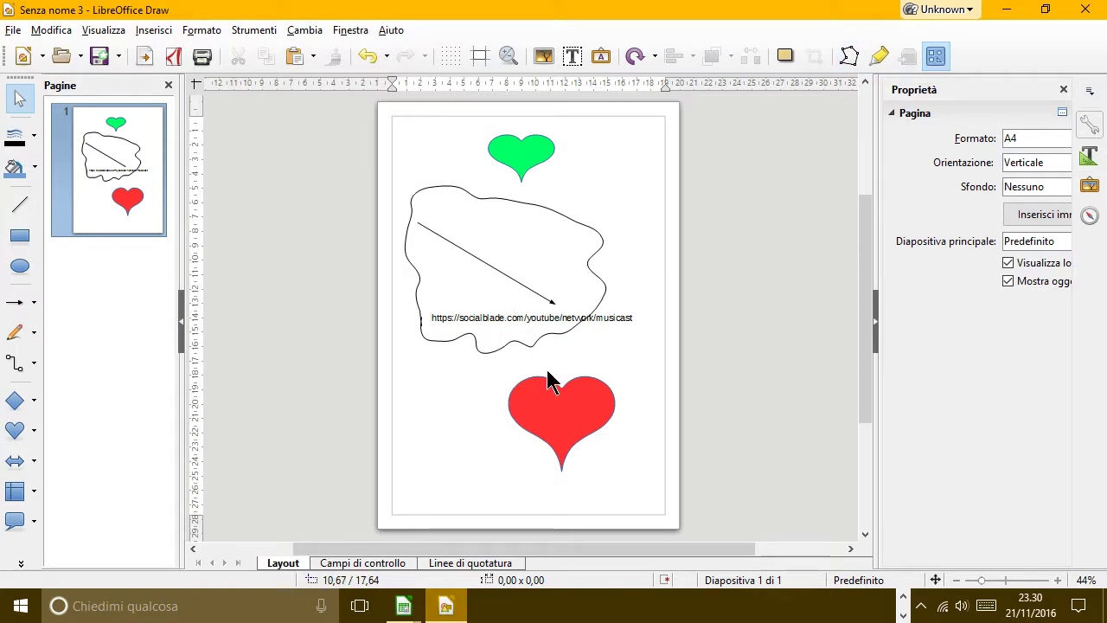
{"action": "mouse_move", "coordinate": [591, 349]}
{"action": "left_mouse_down"}
{"action": "mouse_move", "coordinate": [640, 275]}
{"action": "mouse_move", "coordinate": [620, 394]}
{"action": "left_mouse_up"}
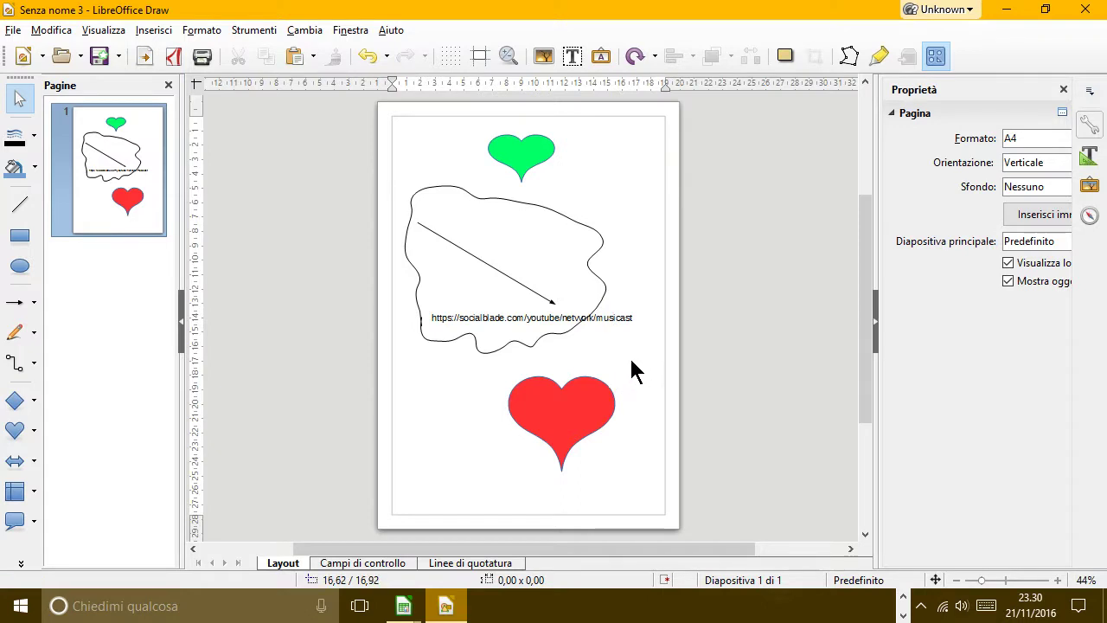
Switch between the Campi di controllo and Linee di quotatura layers, ending on Campi di controllo.
{"action": "left_click", "coordinate": [379, 559]}
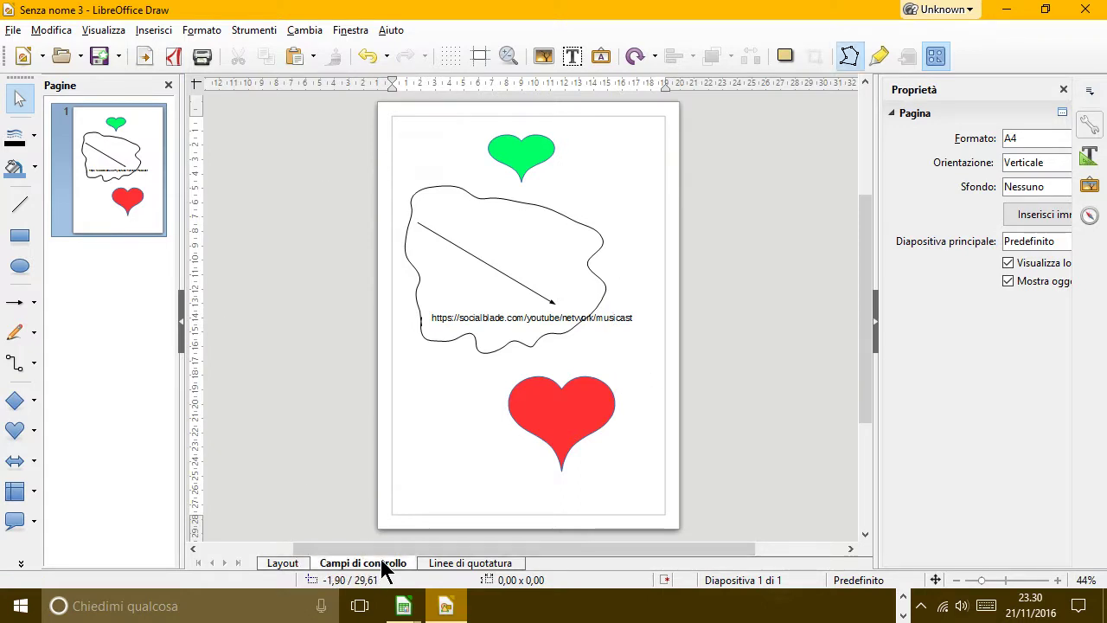
{"action": "left_click_drag", "start_coordinate": [428, 475], "coordinate": [451, 417]}
{"action": "left_click", "coordinate": [466, 562]}
{"action": "left_click_drag", "start_coordinate": [493, 502], "coordinate": [464, 475]}
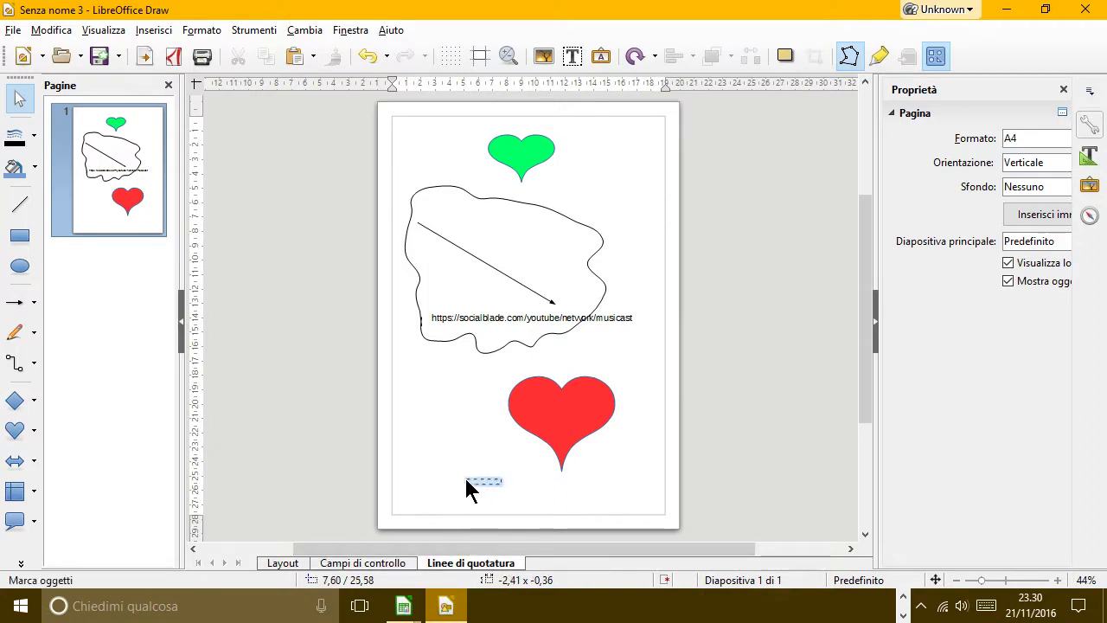
{"action": "scroll", "coordinate": [296, 552], "scroll_direction": "left", "scroll_amount": 3}
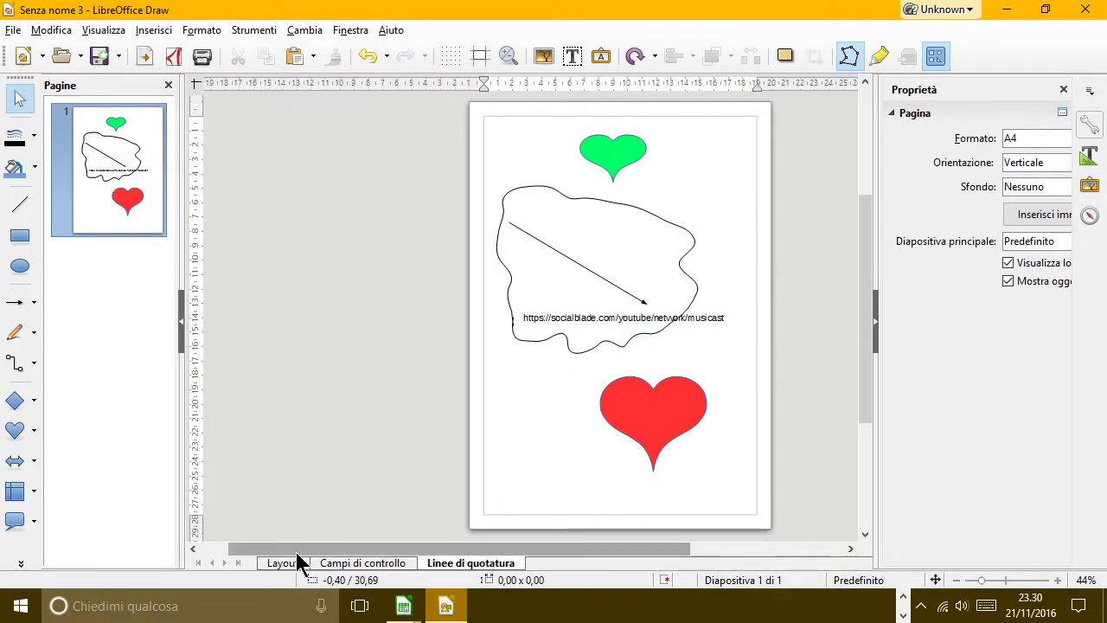
{"action": "left_click", "coordinate": [364, 564]}
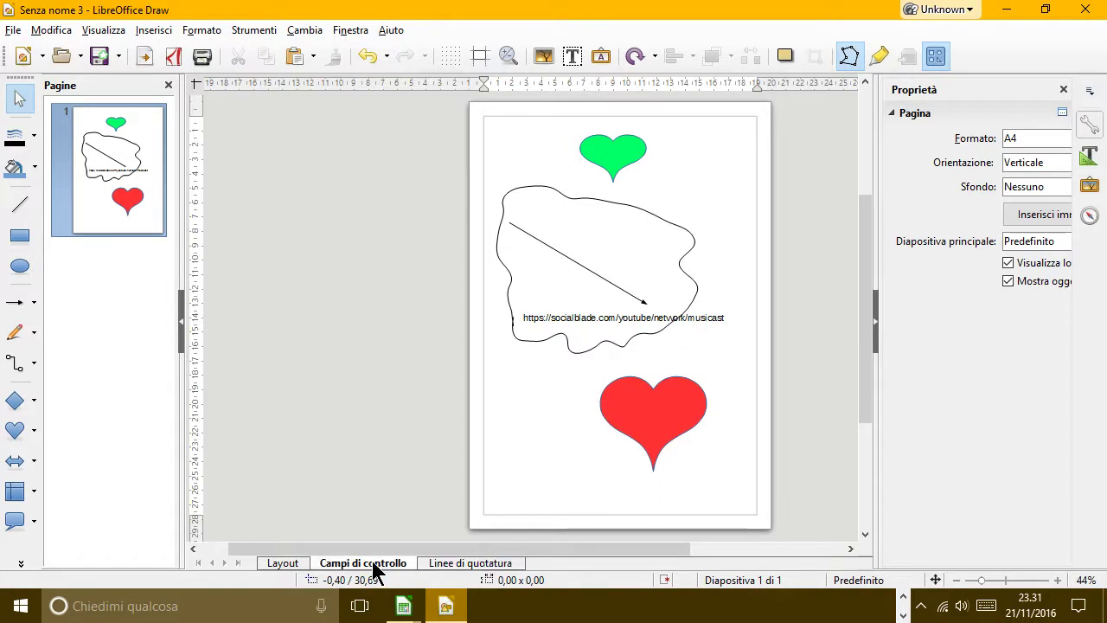
Draw a rectangle below the freehand outline covering the red heart, and fill it green.
{"action": "left_click", "coordinate": [19, 235]}
{"action": "left_click_drag", "start_coordinate": [551, 351], "coordinate": [749, 492]}
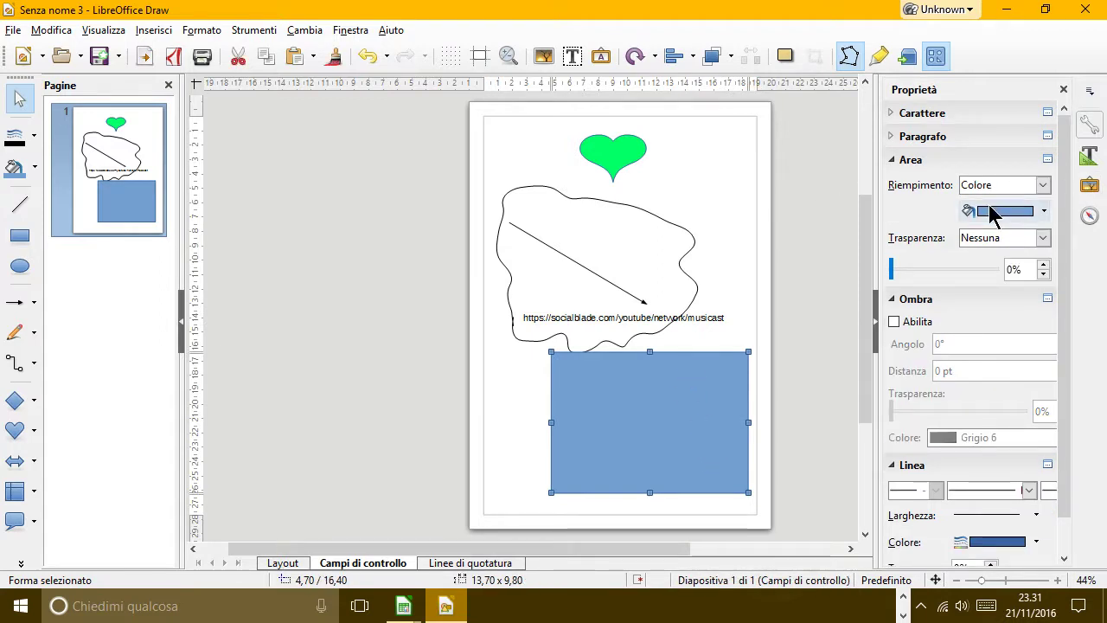
{"action": "left_click", "coordinate": [995, 211]}
{"action": "left_click", "coordinate": [1003, 331]}
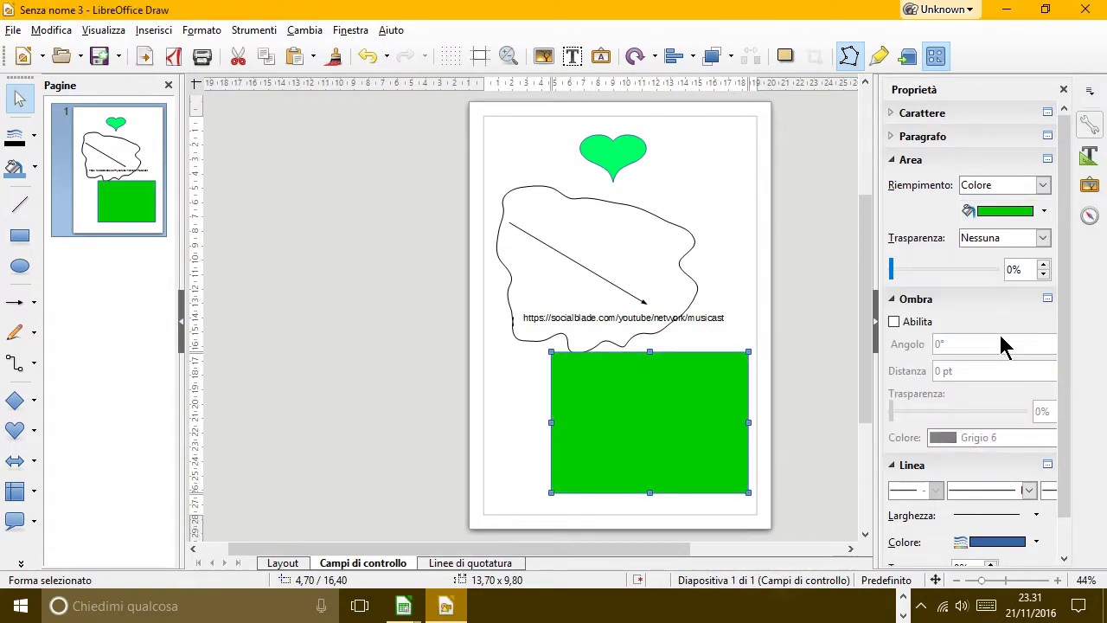
{"action": "left_click", "coordinate": [731, 238]}
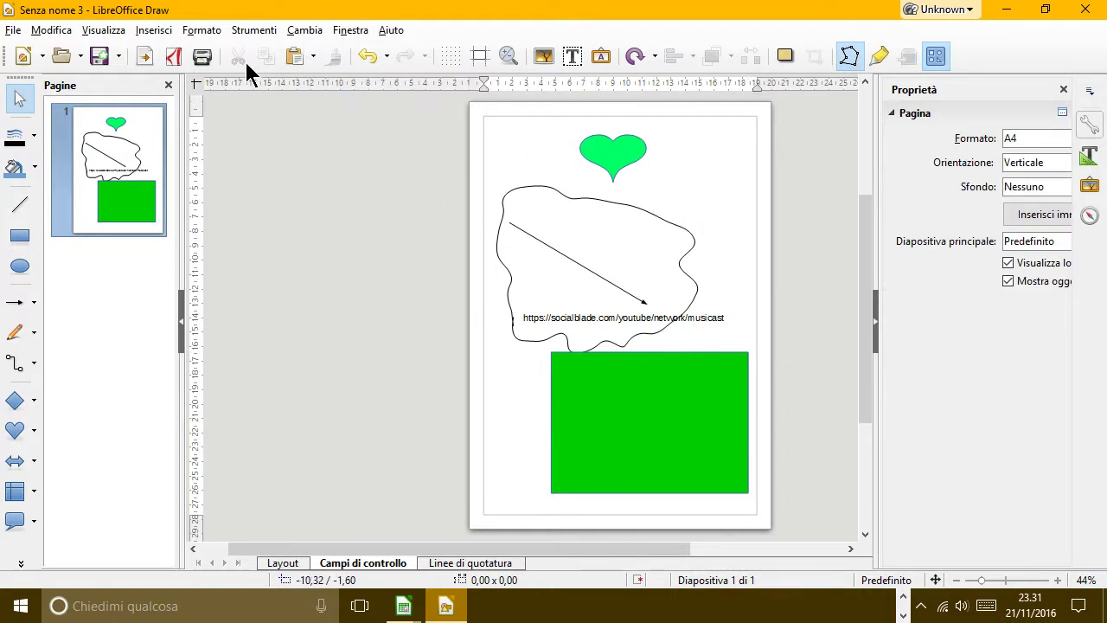
Paste the URL text again over the first copy and set the toolbar fill colour to red.
{"action": "left_click", "coordinate": [286, 57]}
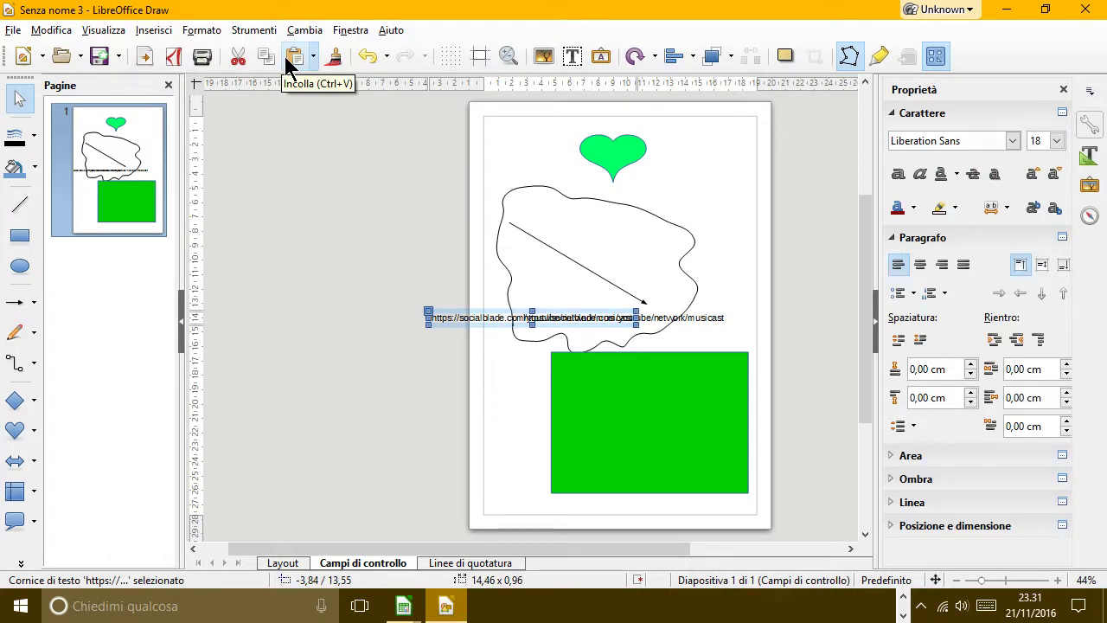
{"action": "left_click", "coordinate": [662, 248]}
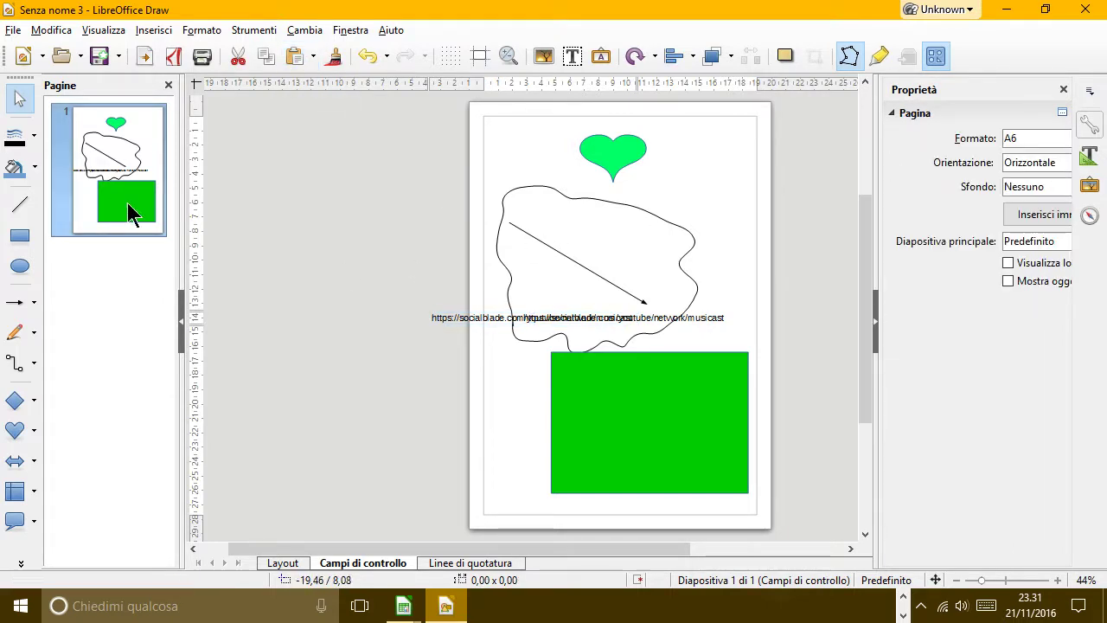
{"action": "left_click", "coordinate": [33, 170]}
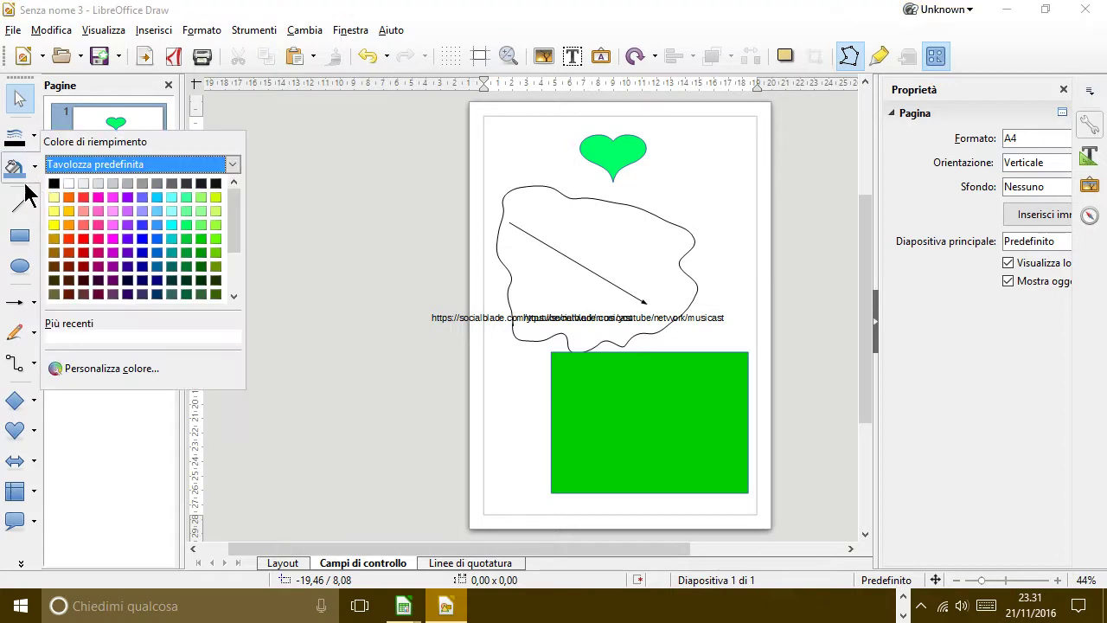
{"action": "left_click", "coordinate": [84, 225]}
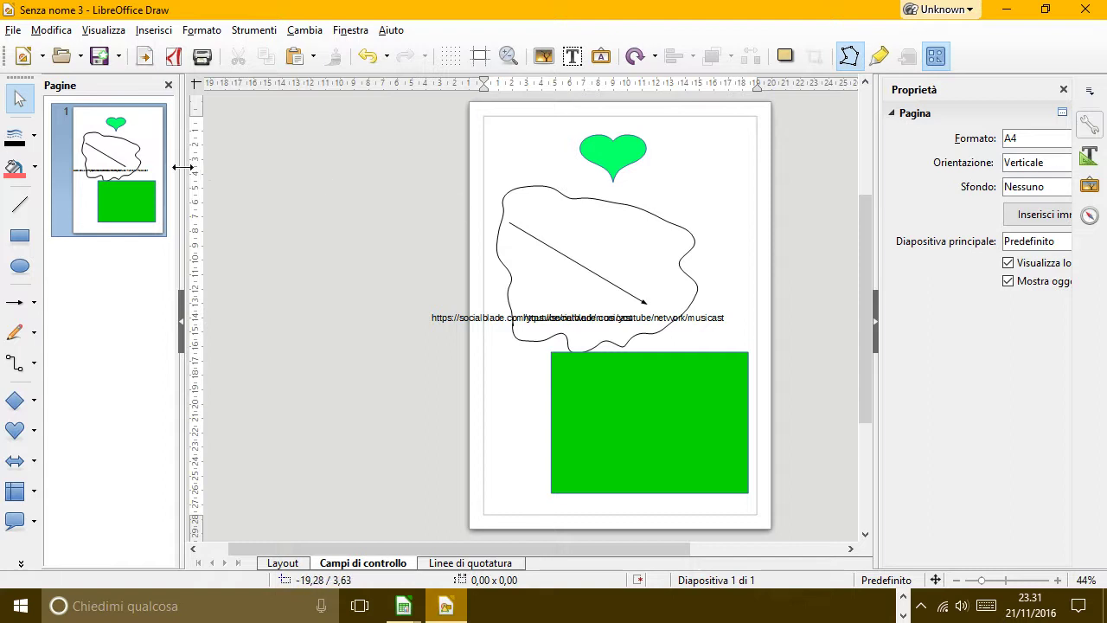
{"action": "left_click", "coordinate": [641, 406]}
{"action": "left_click", "coordinate": [491, 387]}
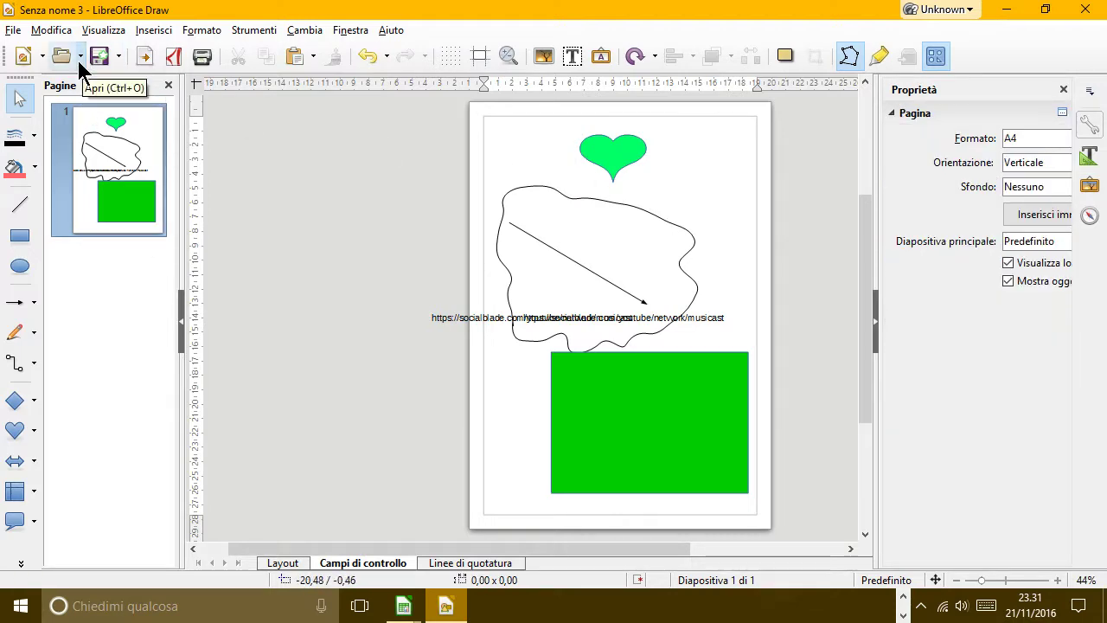
Start a new drawing and draw a callout near the top-left of the page.
{"action": "left_click", "coordinate": [24, 57]}
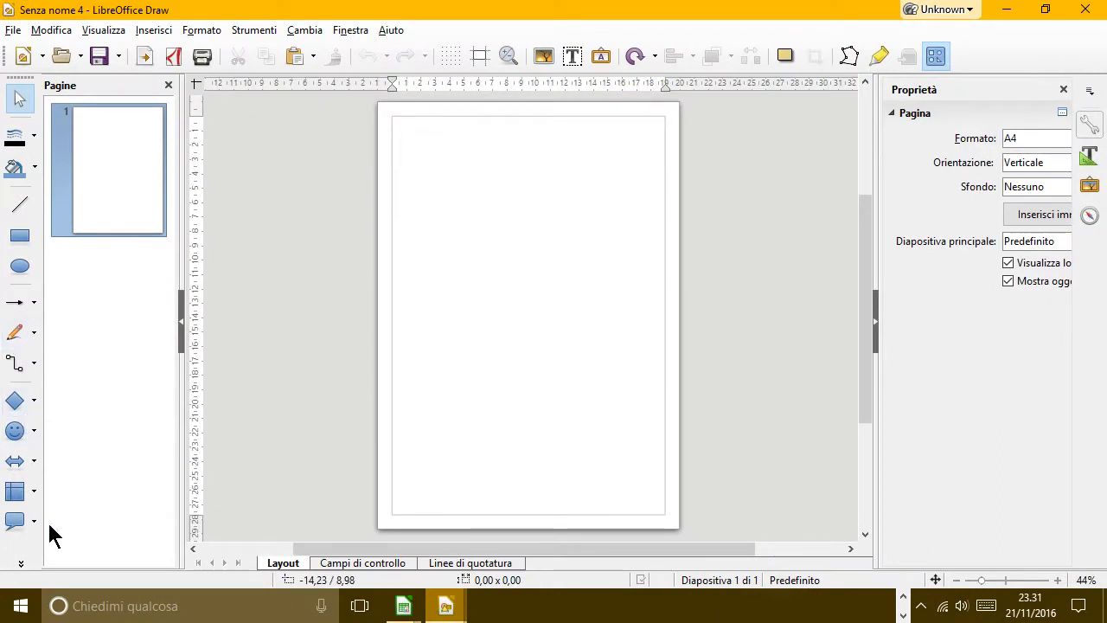
{"action": "left_click", "coordinate": [14, 521]}
{"action": "left_click_drag", "start_coordinate": [423, 170], "coordinate": [496, 198]}
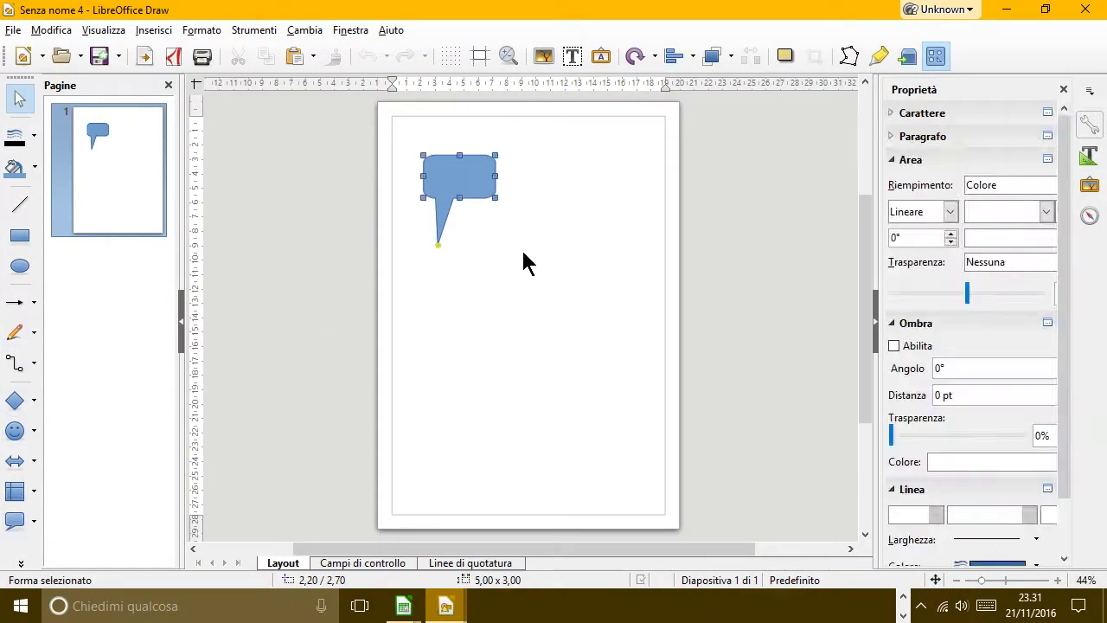
{"action": "left_click", "coordinate": [519, 213]}
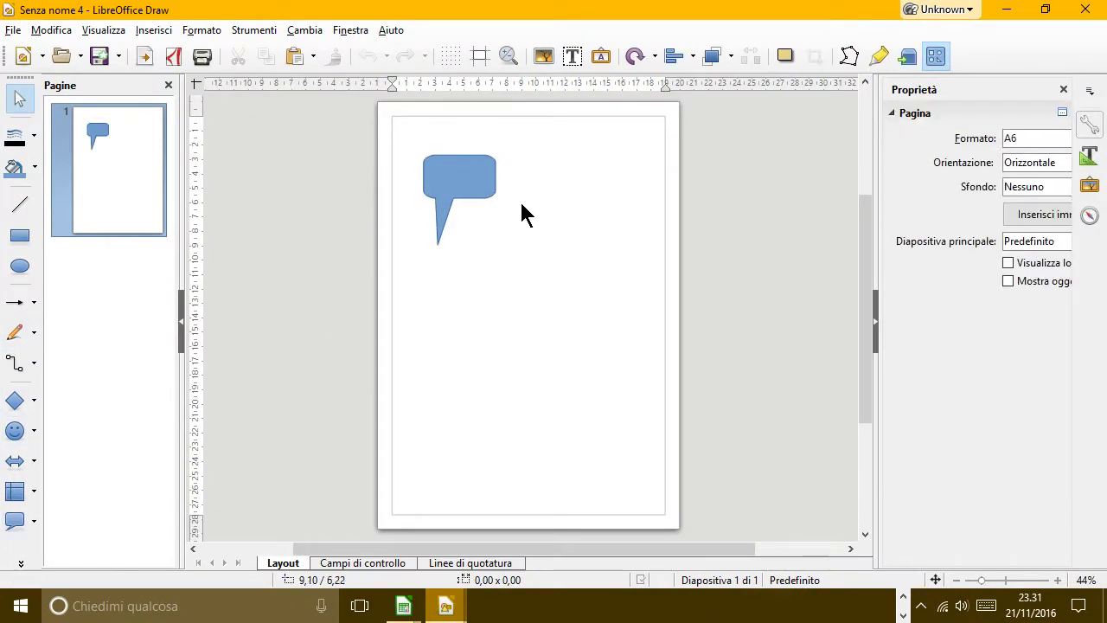
Draw a large smiley face symbol below the callout.
{"action": "left_click", "coordinate": [14, 430]}
{"action": "mouse_move", "coordinate": [434, 293]}
{"action": "left_mouse_down"}
{"action": "mouse_move", "coordinate": [468, 435]}
{"action": "mouse_move", "coordinate": [566, 484]}
{"action": "left_mouse_up"}
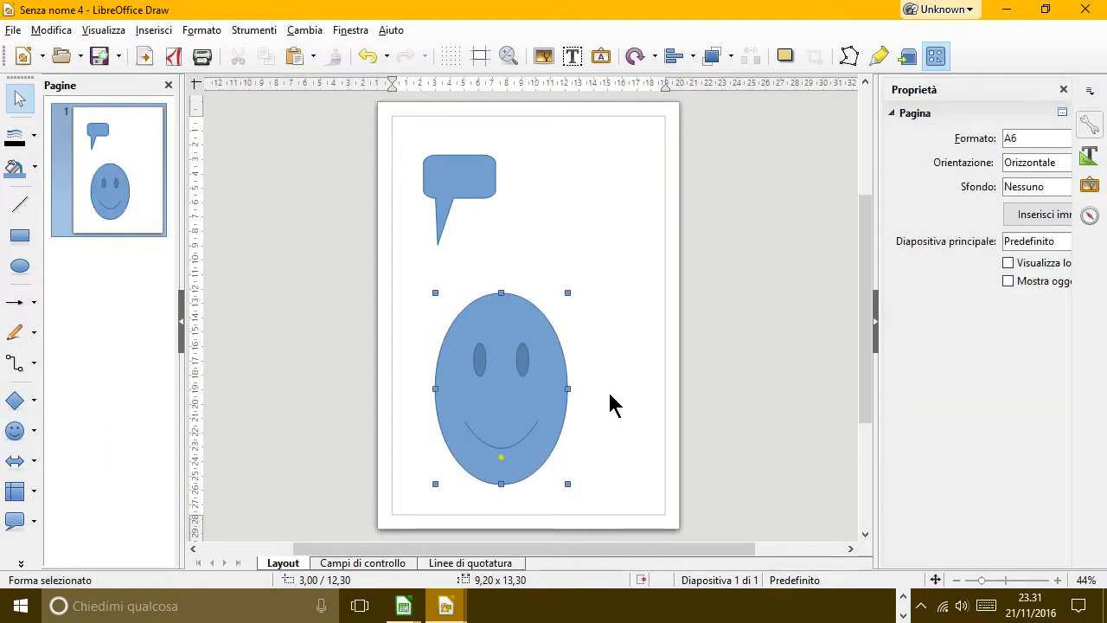
{"action": "left_click", "coordinate": [611, 403]}
Point the callout's tail down at the smiley and stretch the callout box wide.
{"action": "left_click", "coordinate": [446, 206]}
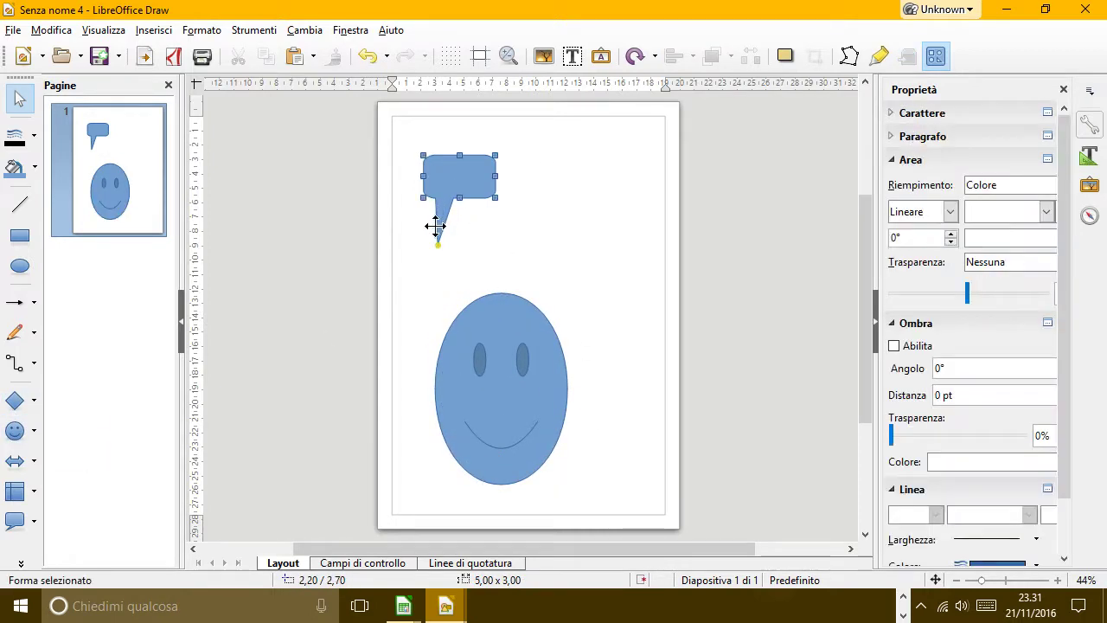
{"action": "left_click_drag", "start_coordinate": [438, 251], "coordinate": [482, 313]}
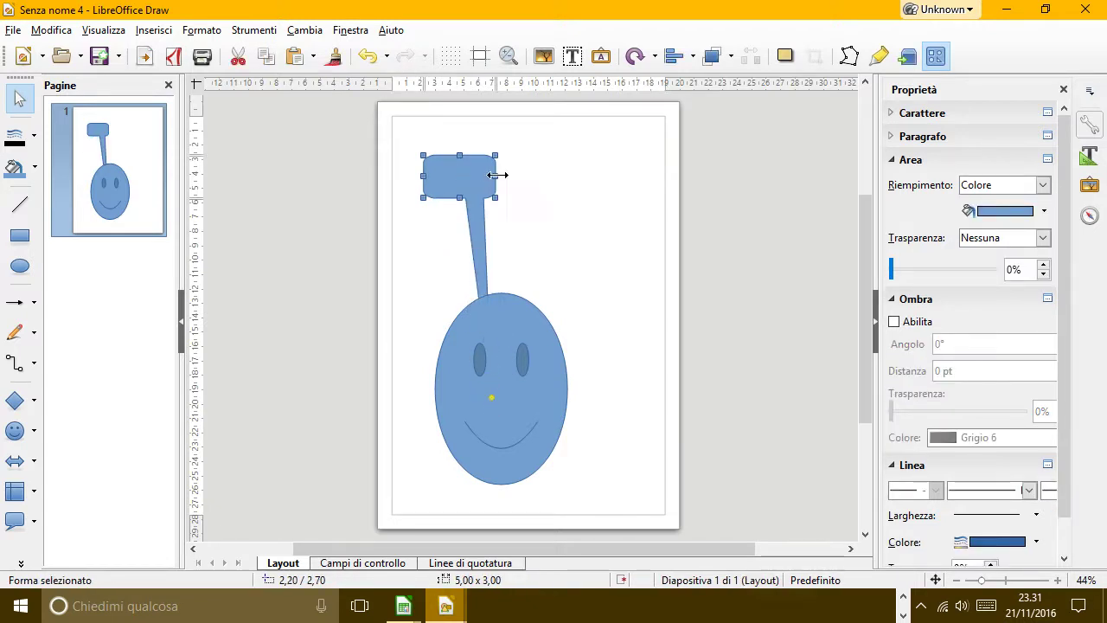
{"action": "left_click_drag", "start_coordinate": [495, 176], "coordinate": [611, 179]}
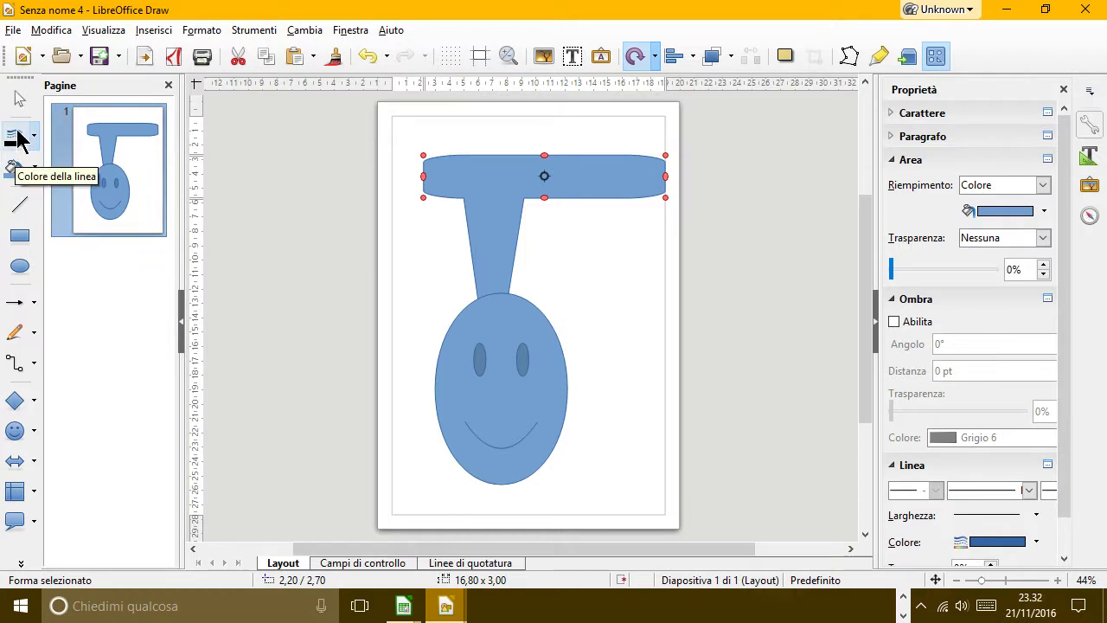
Type 'Un saluto a tutti' into the callout bar.
{"action": "left_click", "coordinate": [571, 57]}
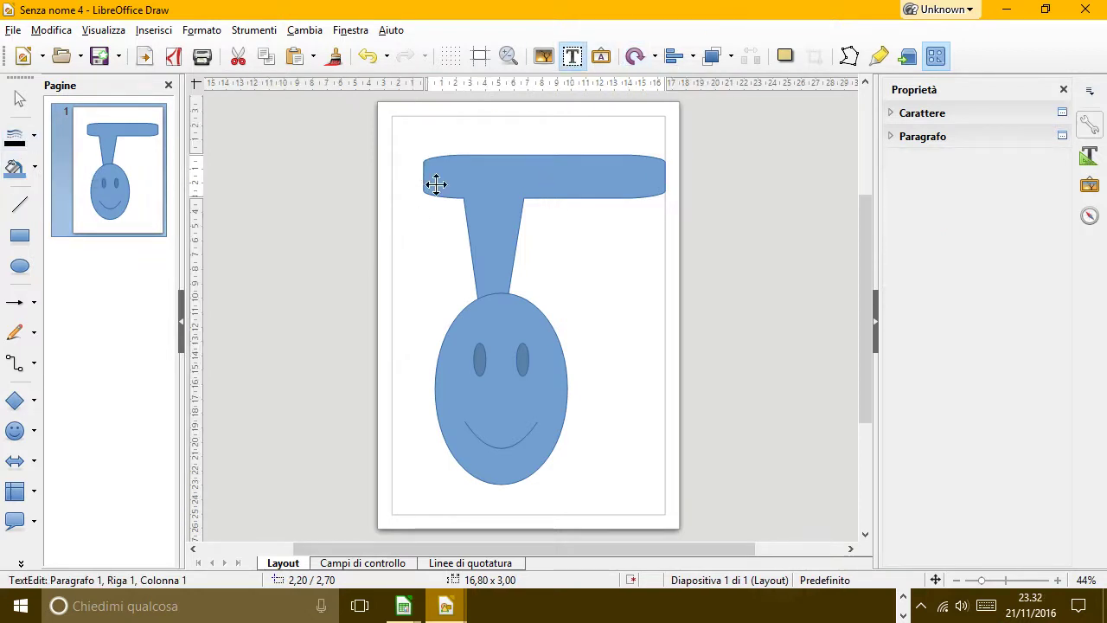
{"action": "key", "text": "Escape"}
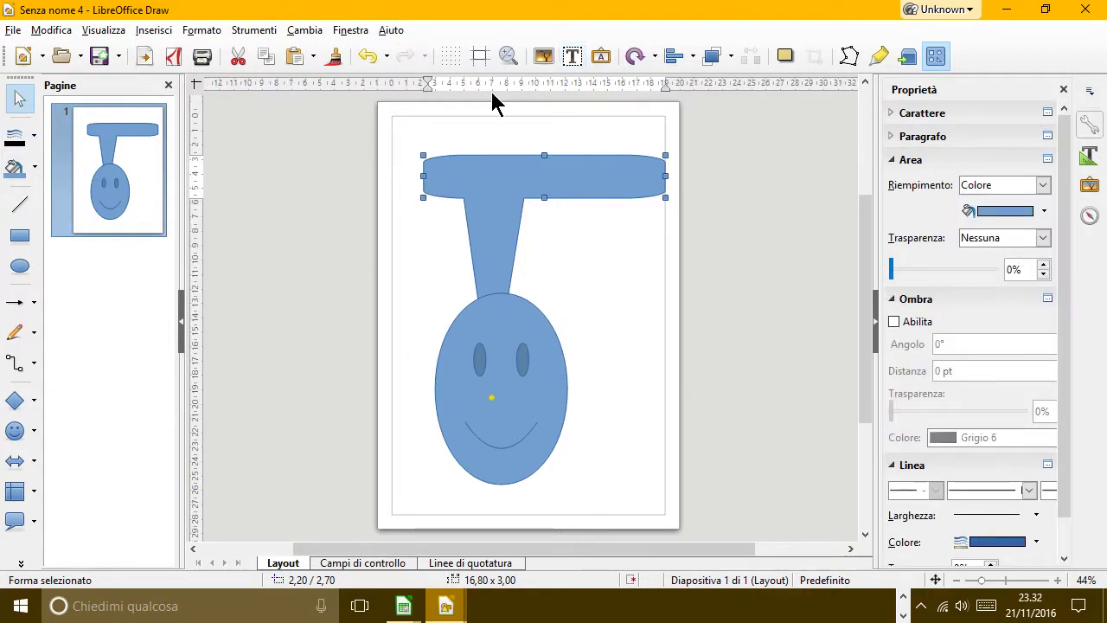
{"action": "left_click", "coordinate": [571, 56]}
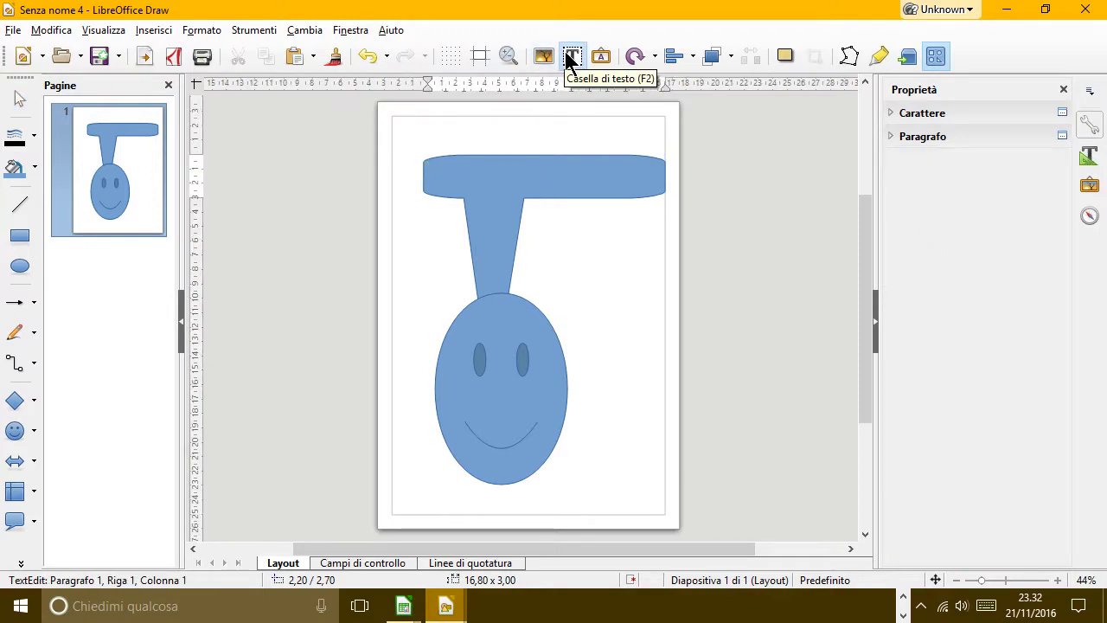
{"action": "type", "text": "Un sal"}
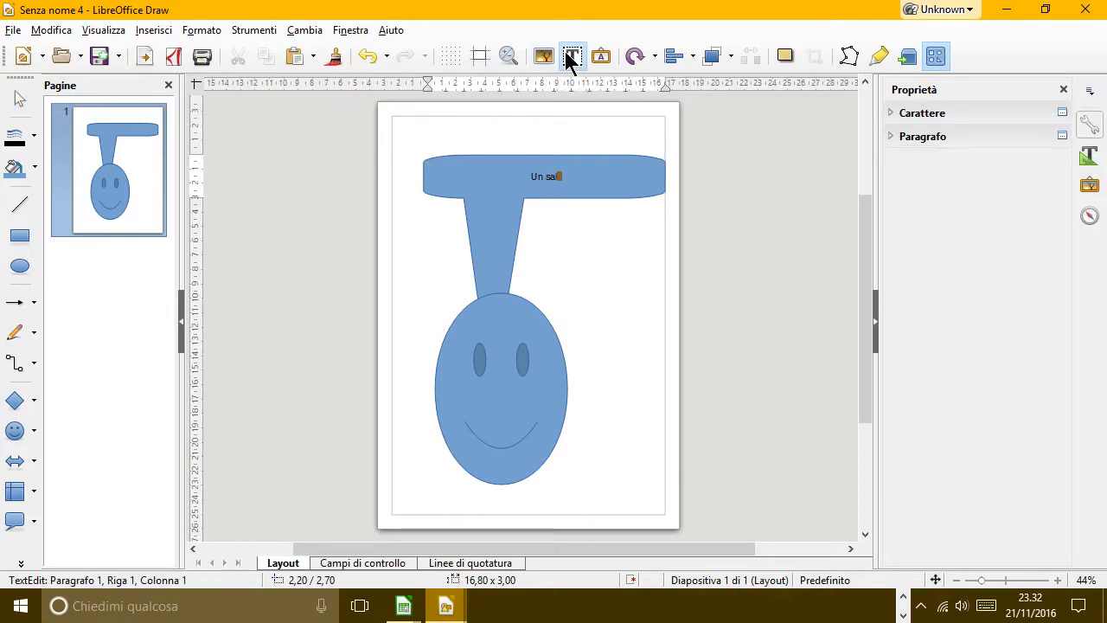
{"action": "type", "text": "uto a tutti"}
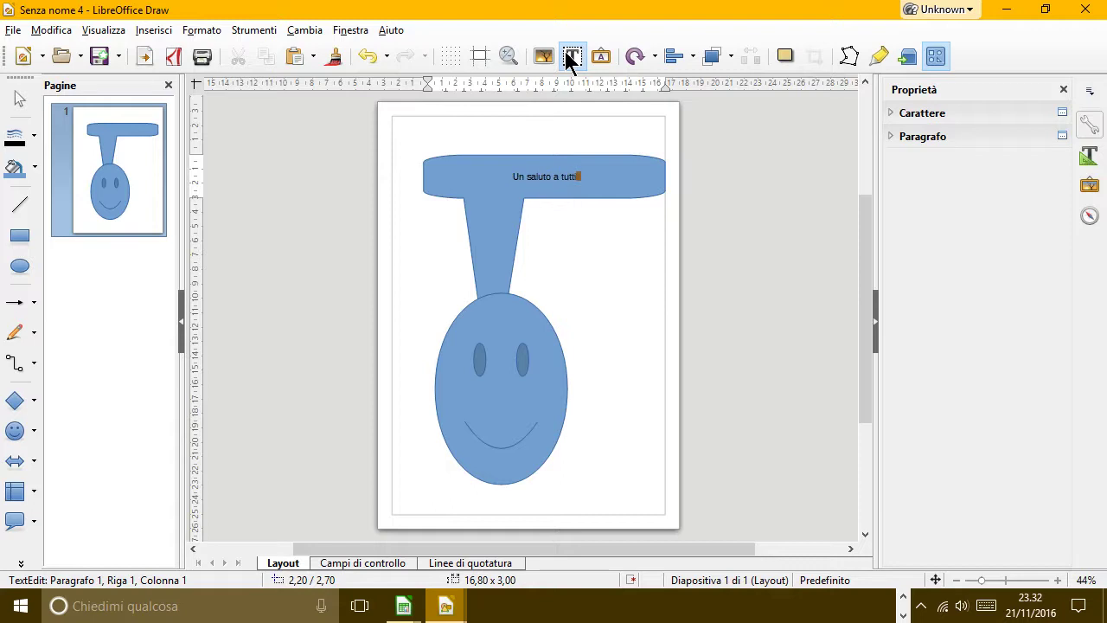
Set the smiley's transparency to Lineare and its fill to a green Sfumatura gradient.
{"action": "left_click", "coordinate": [578, 249]}
{"action": "left_click", "coordinate": [521, 373]}
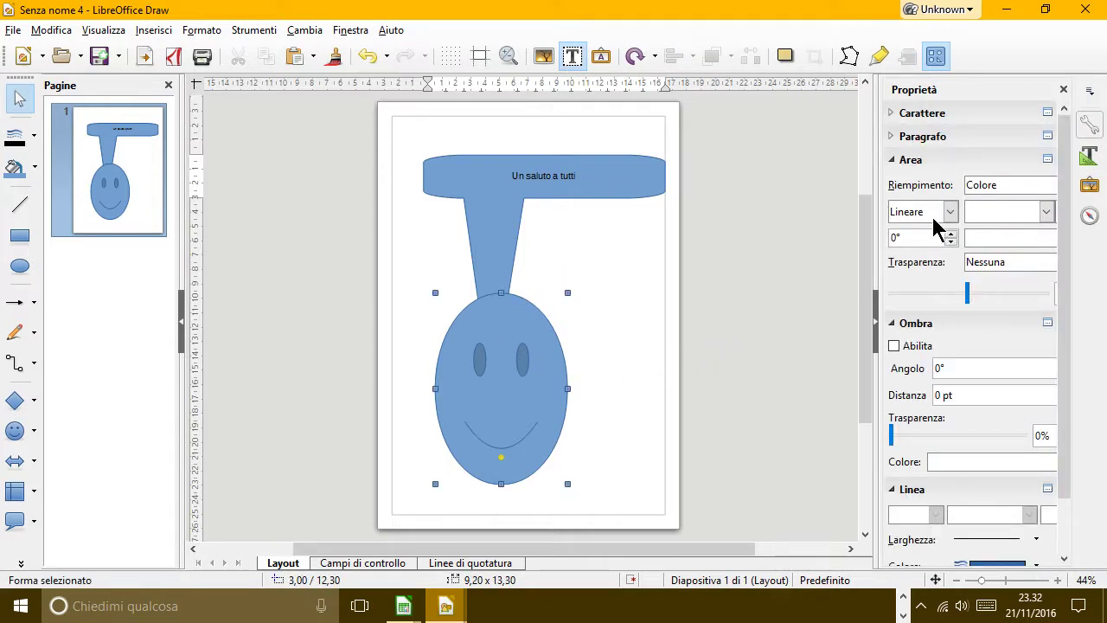
{"action": "left_click", "coordinate": [1007, 239]}
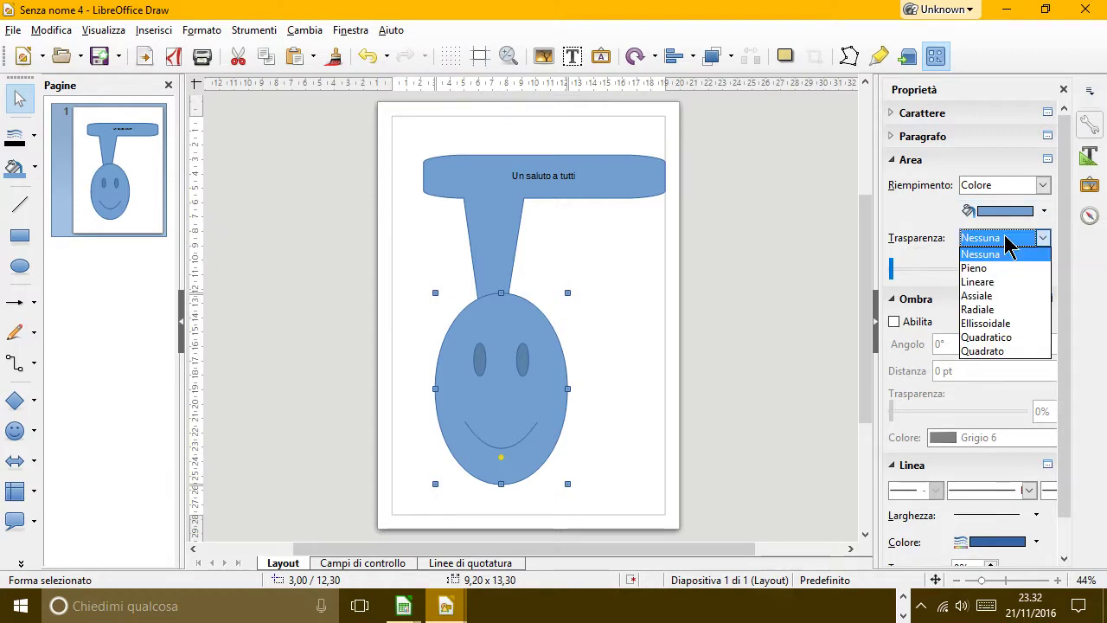
{"action": "left_click", "coordinate": [1006, 282]}
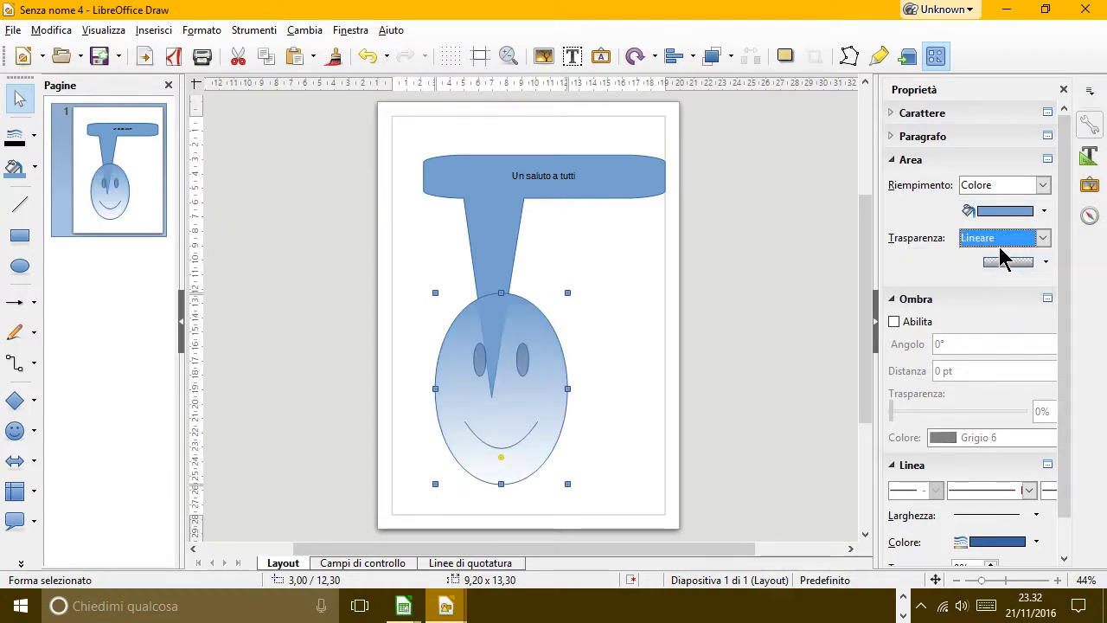
{"action": "left_click", "coordinate": [1001, 185]}
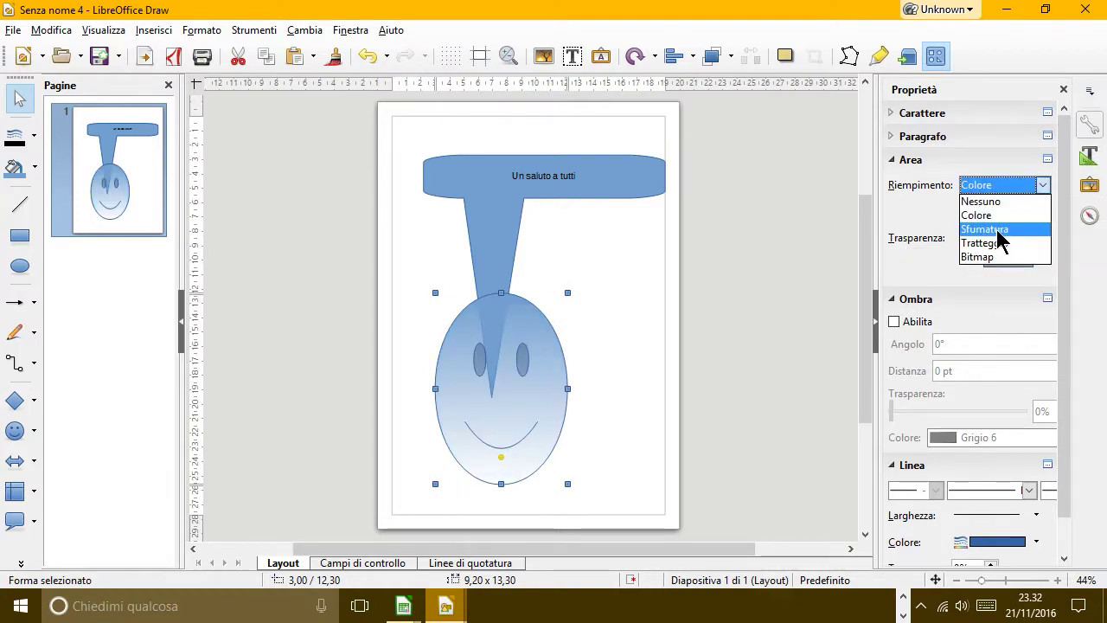
{"action": "left_click", "coordinate": [1001, 229]}
Close the callout drawing and the hearts drawing, choosing Non salvare for each.
{"action": "left_click", "coordinate": [817, 265]}
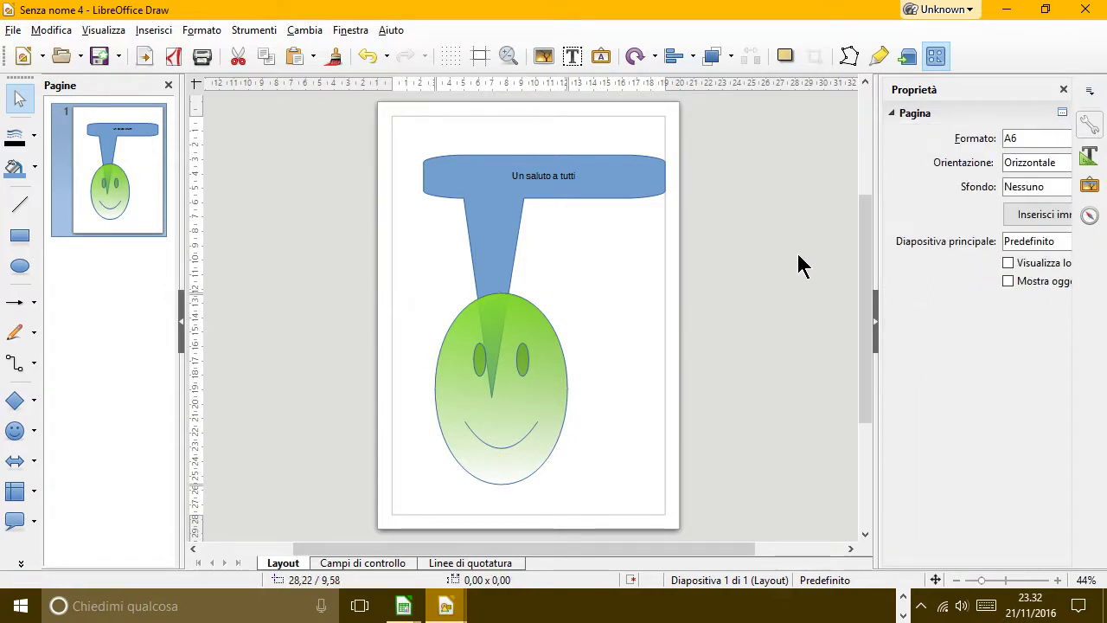
{"action": "left_click", "coordinate": [1085, 9]}
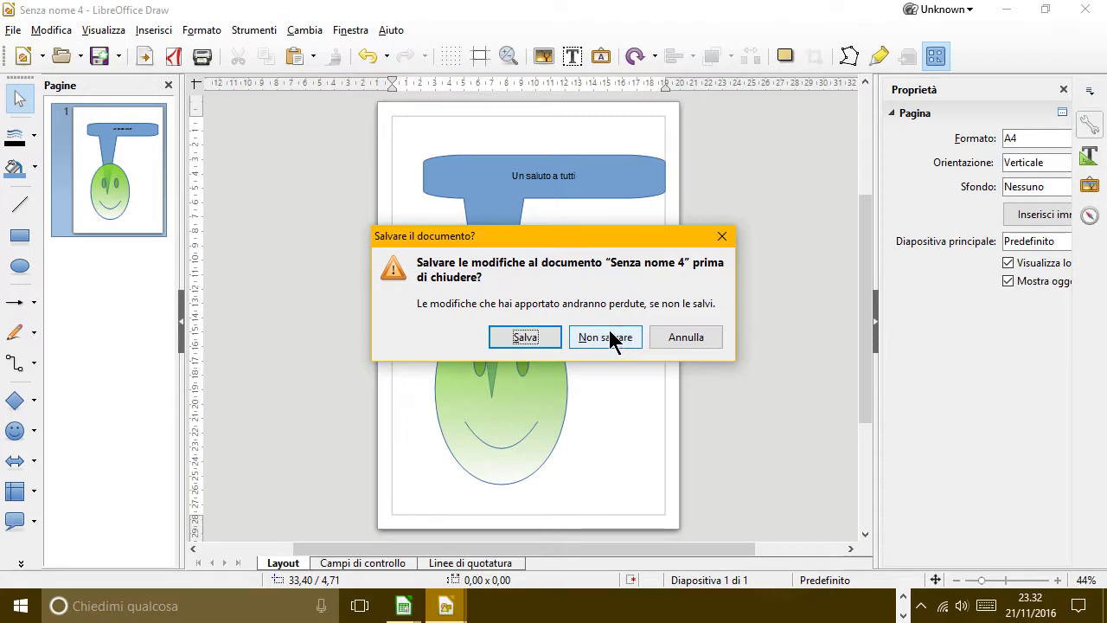
{"action": "left_click", "coordinate": [610, 337]}
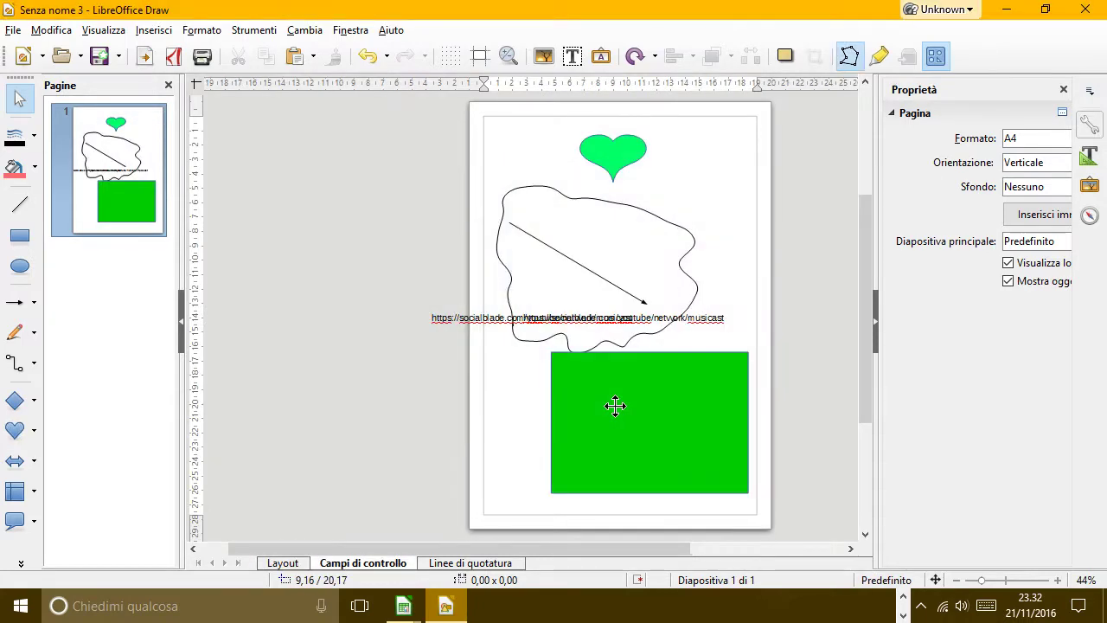
{"action": "left_click", "coordinate": [1085, 9]}
{"action": "left_click", "coordinate": [628, 339]}
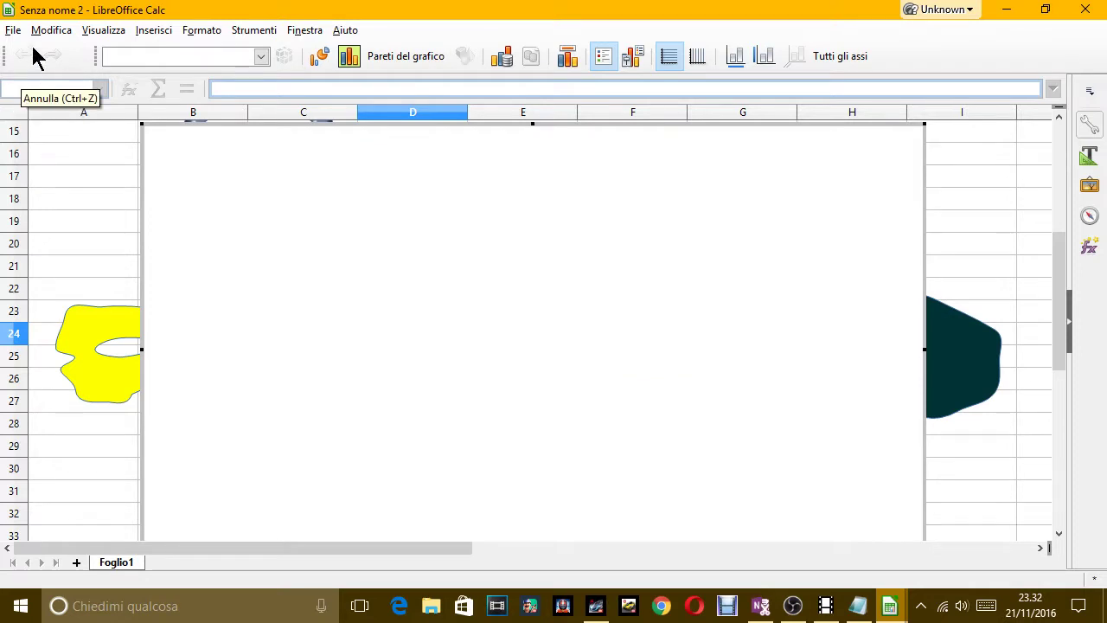
Create a new blank Calc spreadsheet, Senza nome 3, from File > Nuovo > Foglio elettronico.
{"action": "left_click", "coordinate": [51, 29]}
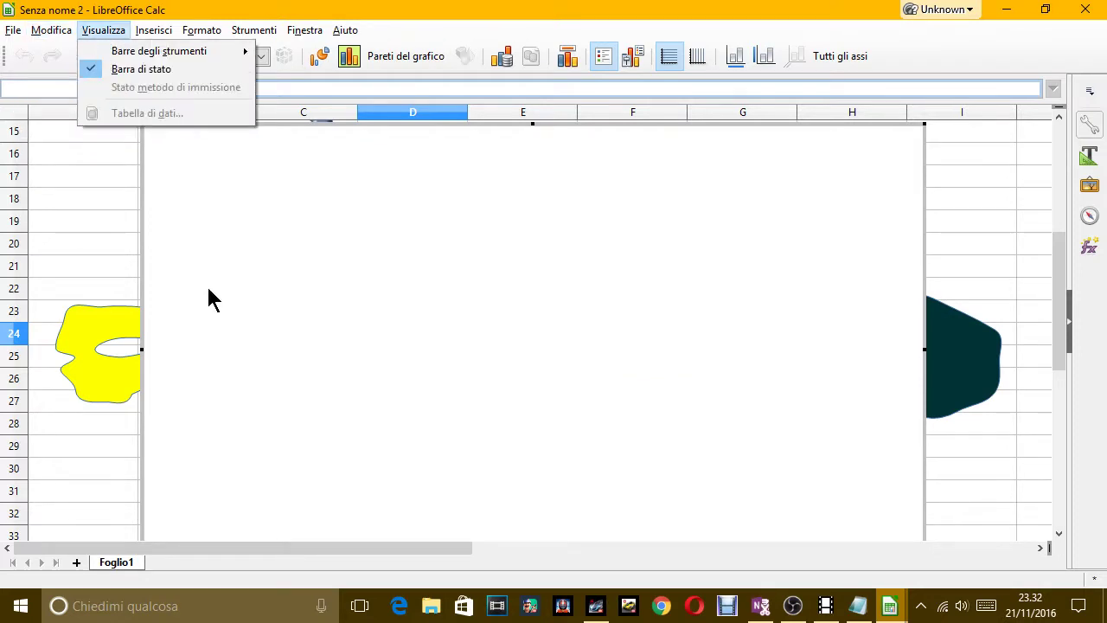
{"action": "left_click", "coordinate": [280, 295]}
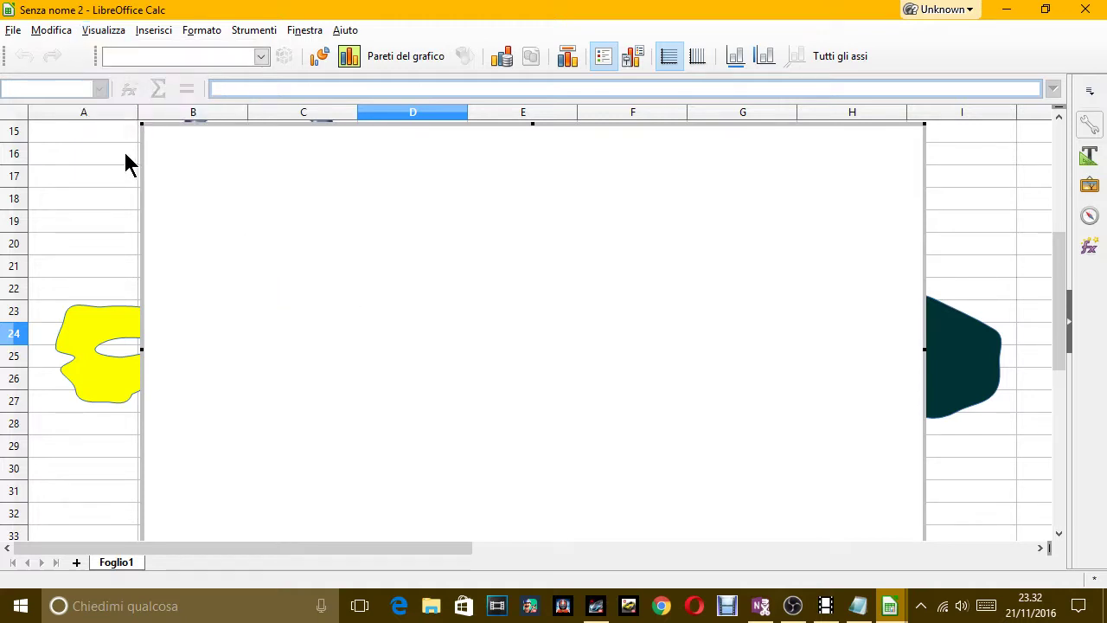
{"action": "left_click", "coordinate": [12, 31]}
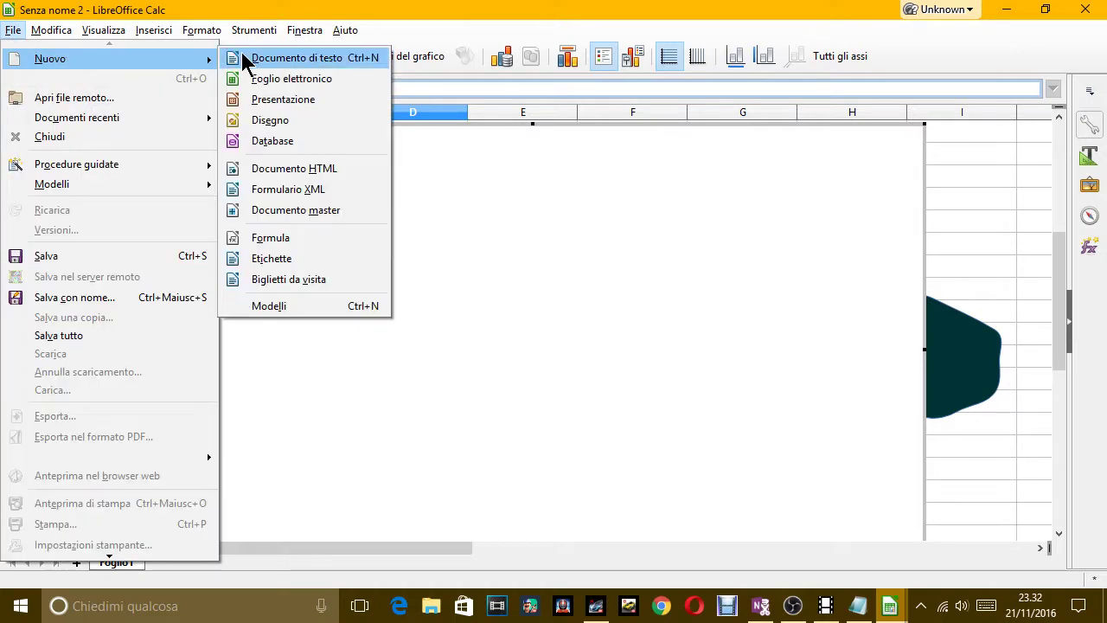
{"action": "mouse_move", "coordinate": [51, 59]}
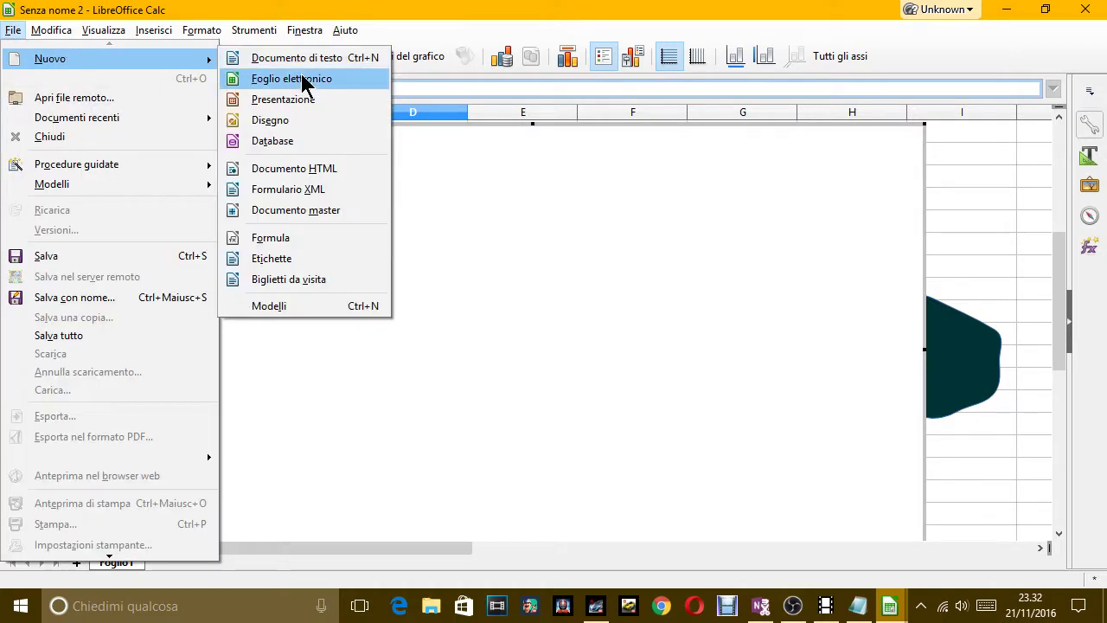
{"action": "left_click", "coordinate": [302, 79]}
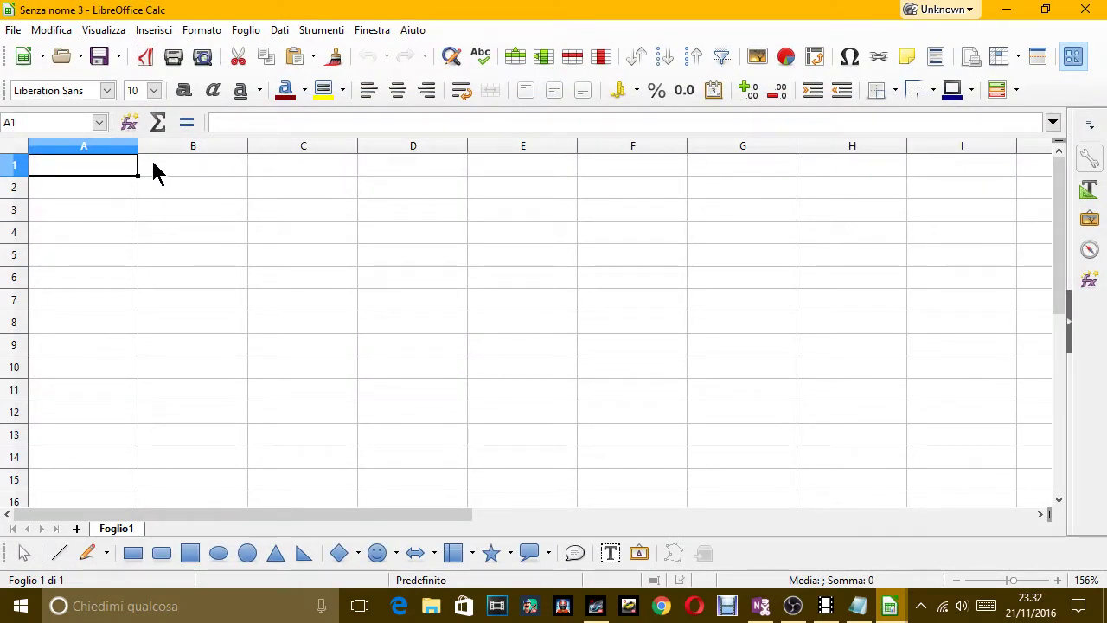
Enter the company heading 'ditta tal de tali' in cell D1.
{"action": "left_click", "coordinate": [407, 175]}
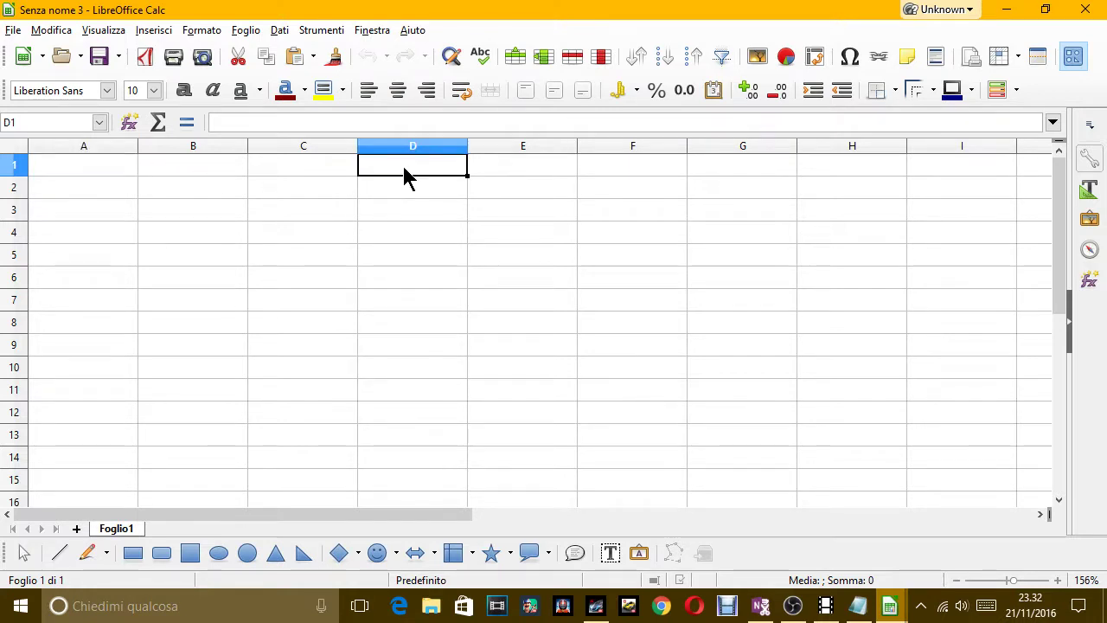
{"action": "type", "text": "ditta ta"}
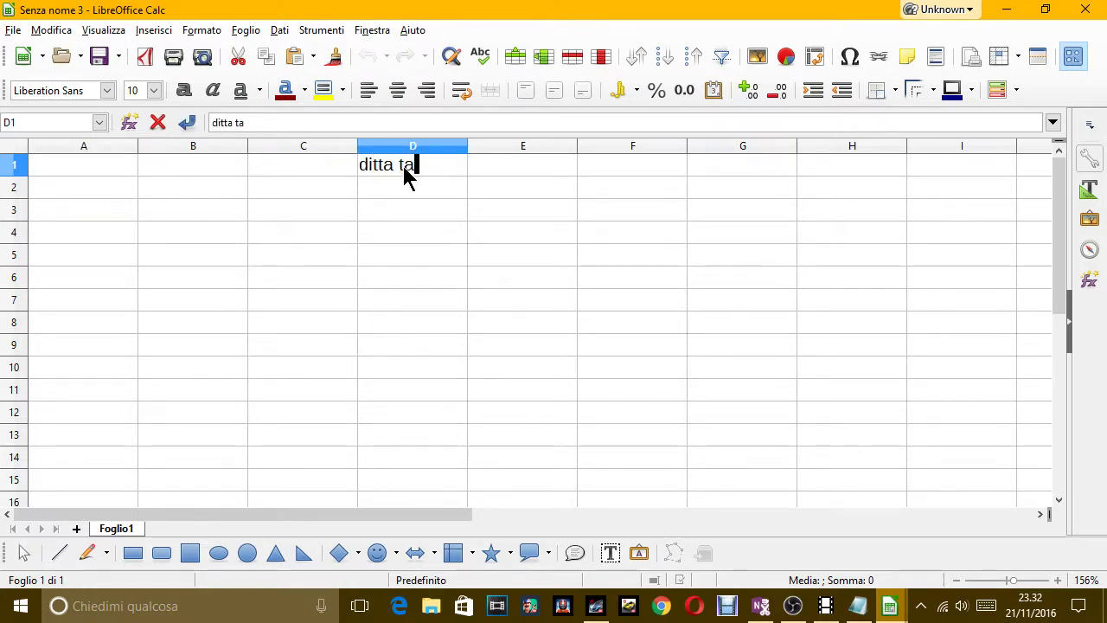
{"action": "type", "text": "l de tali"}
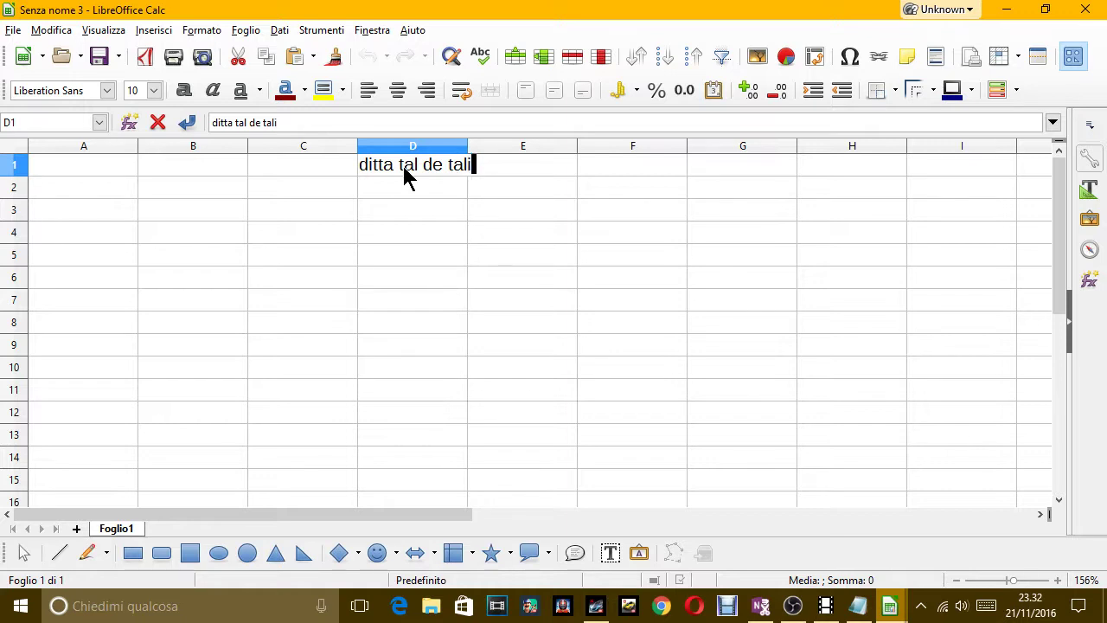
{"action": "left_click", "coordinate": [97, 189]}
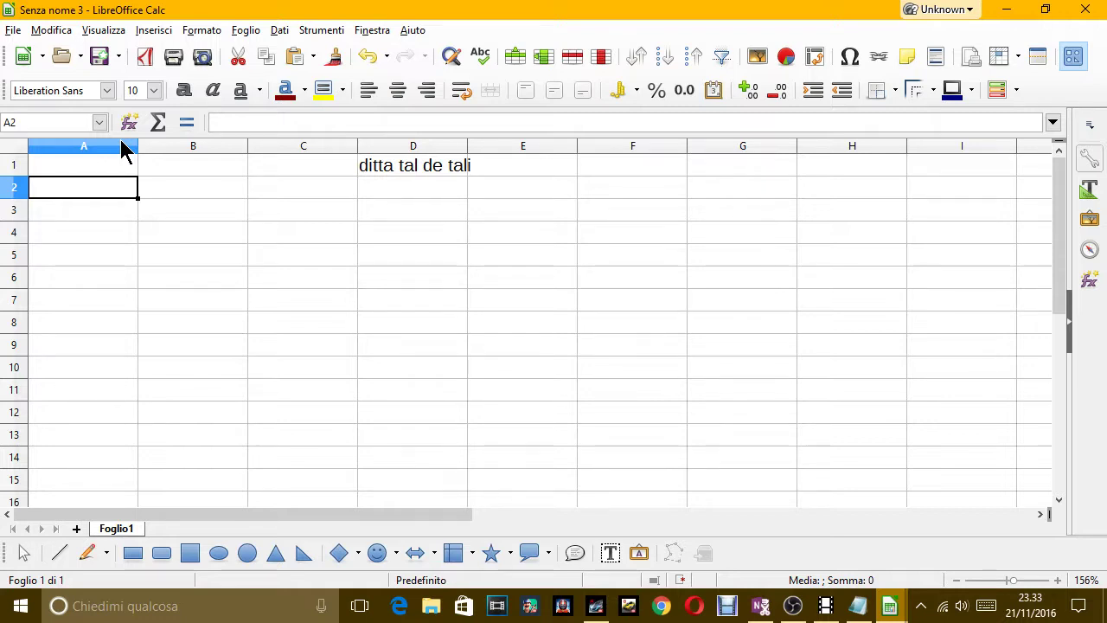
List computer, tablet, accessori, stampanti, schede madri and processori in cells A2:A7.
{"action": "type", "text": "c"}
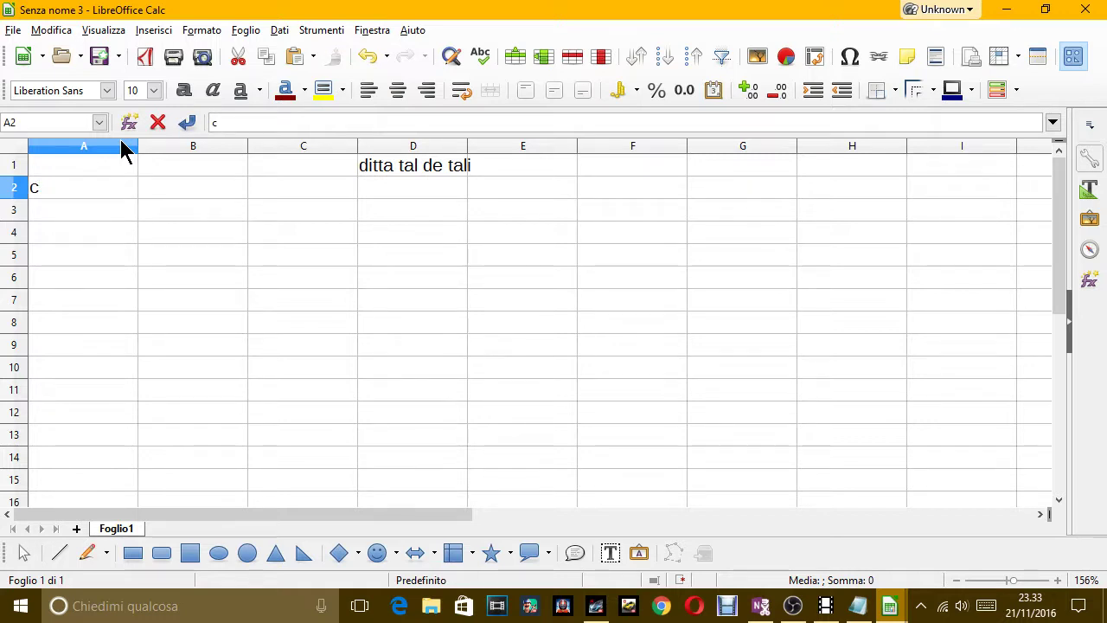
{"action": "type", "text": "omputer"}
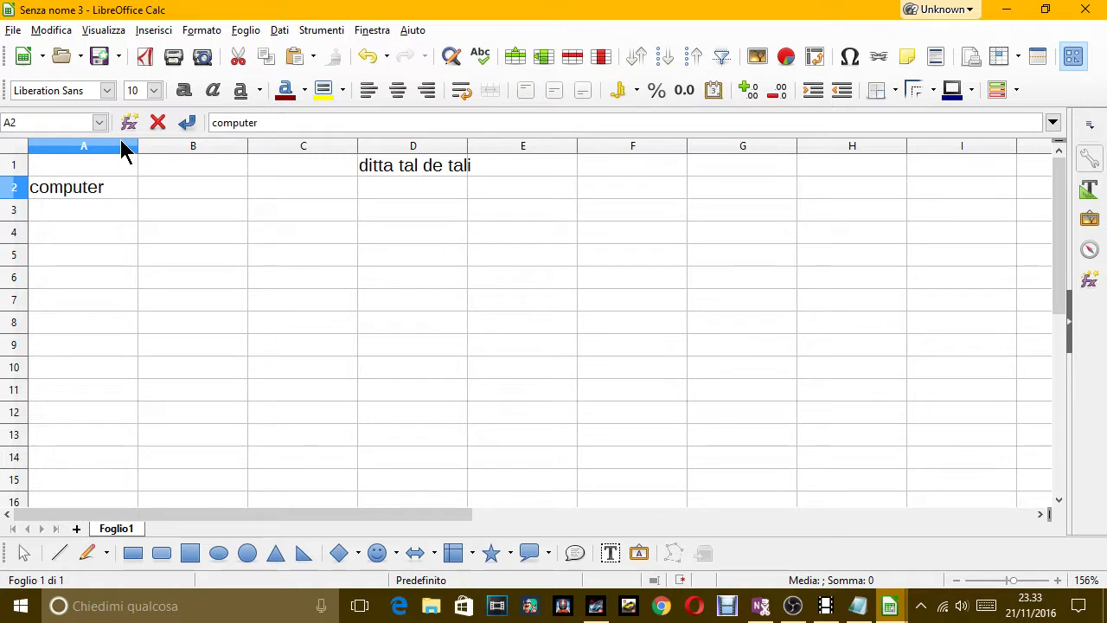
{"action": "key", "text": "Return"}
{"action": "type", "text": "tablet"}
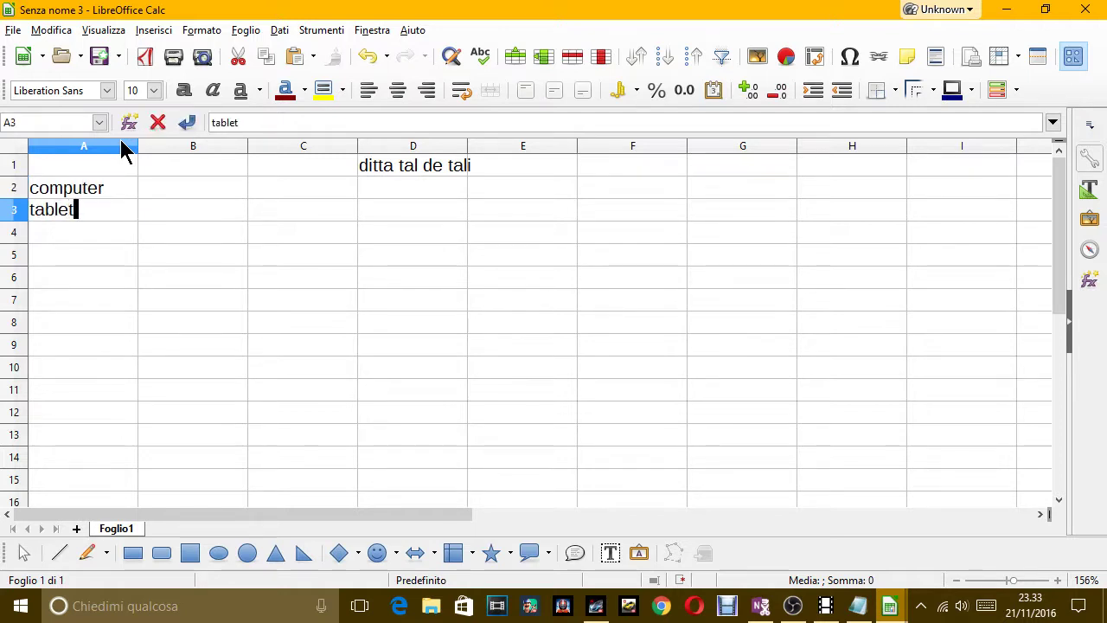
{"action": "key", "text": "Return"}
{"action": "type", "text": "ac"}
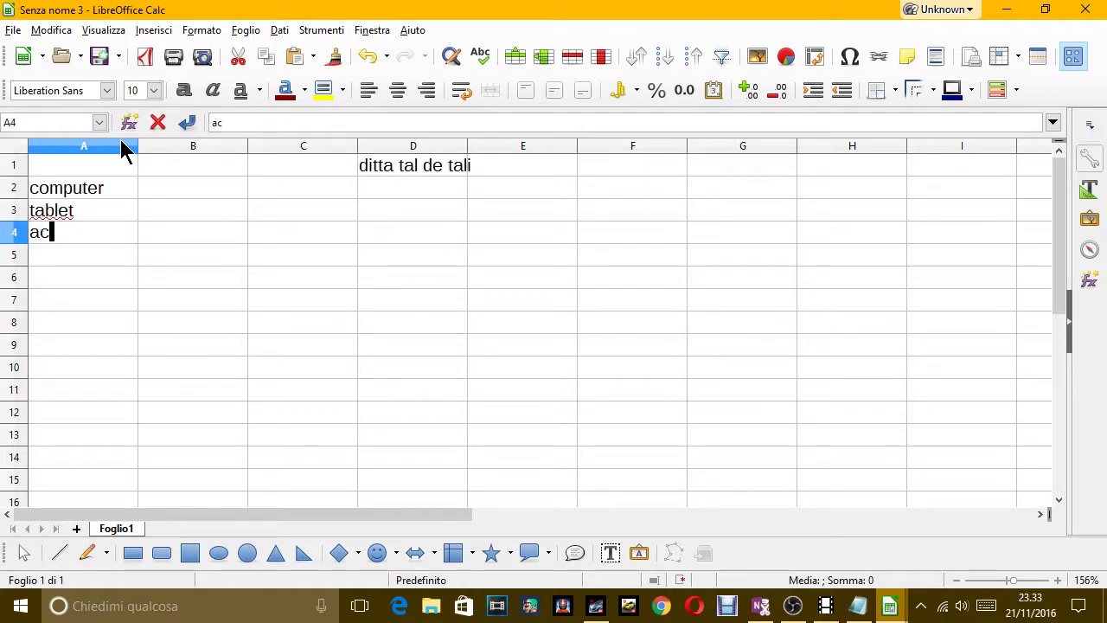
{"action": "type", "text": "cessori"}
{"action": "key", "text": "Return"}
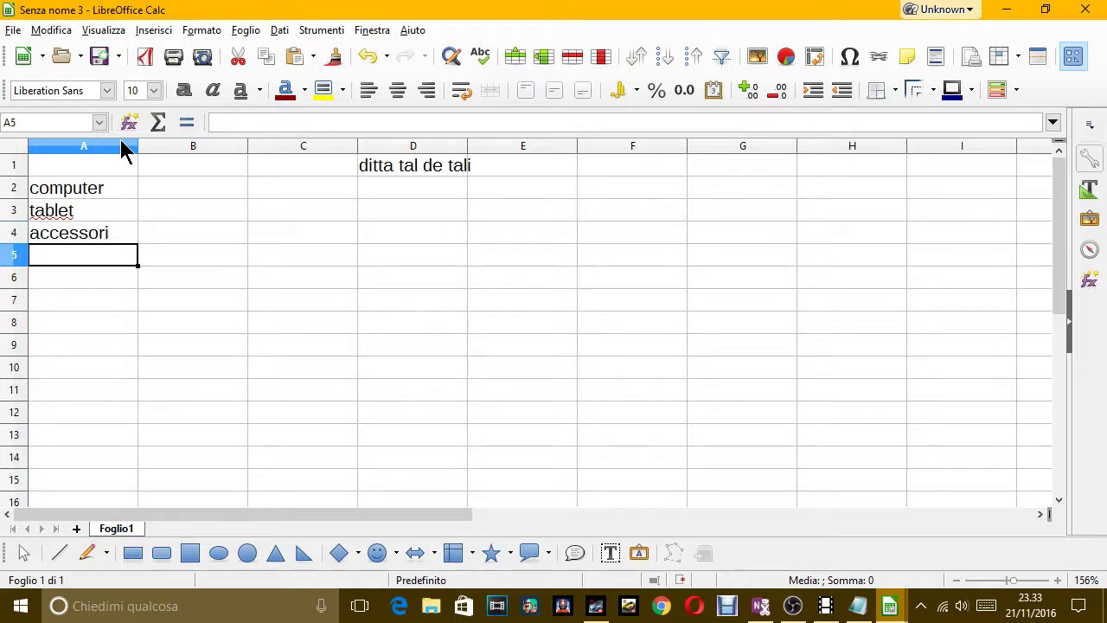
{"action": "type", "text": "stam"}
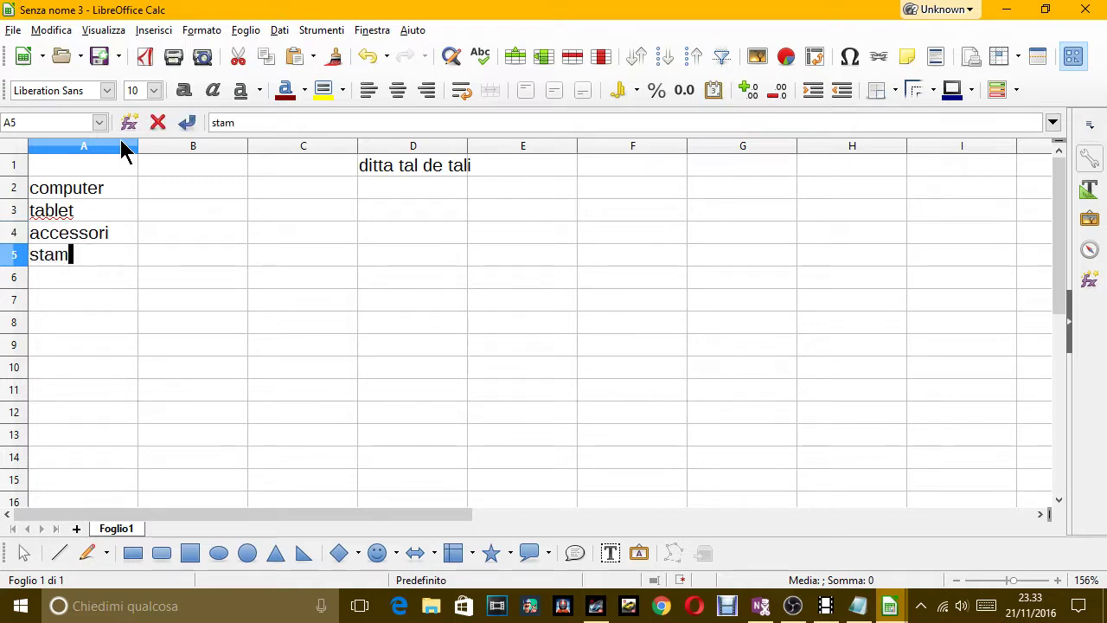
{"action": "type", "text": "panti"}
{"action": "key", "text": "Return"}
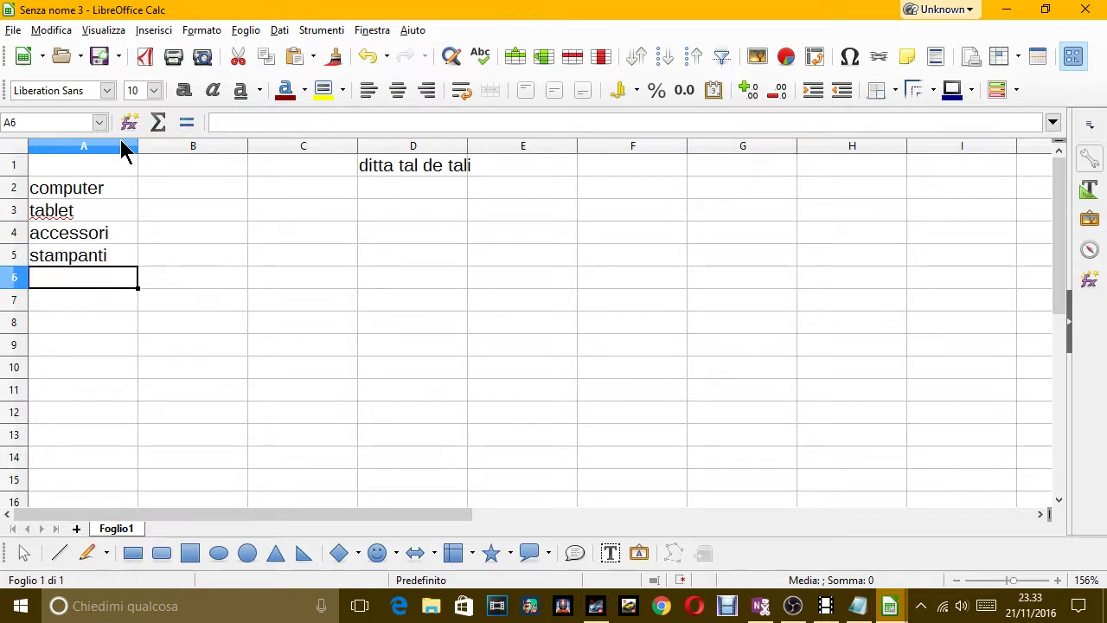
{"action": "type", "text": "sched "}
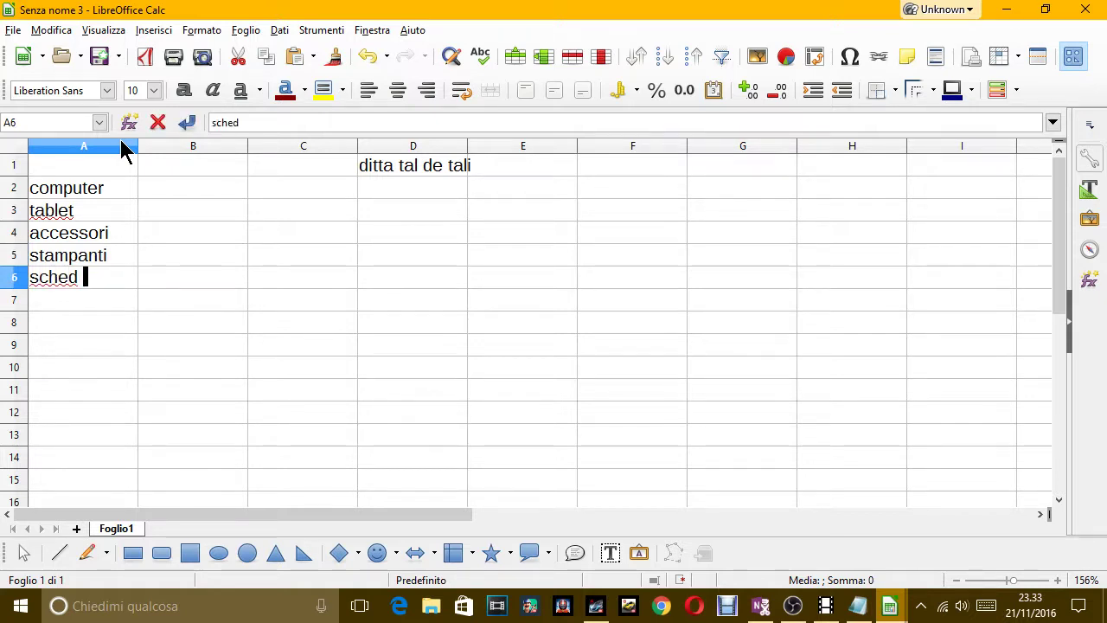
{"action": "type", "text": "ma"}
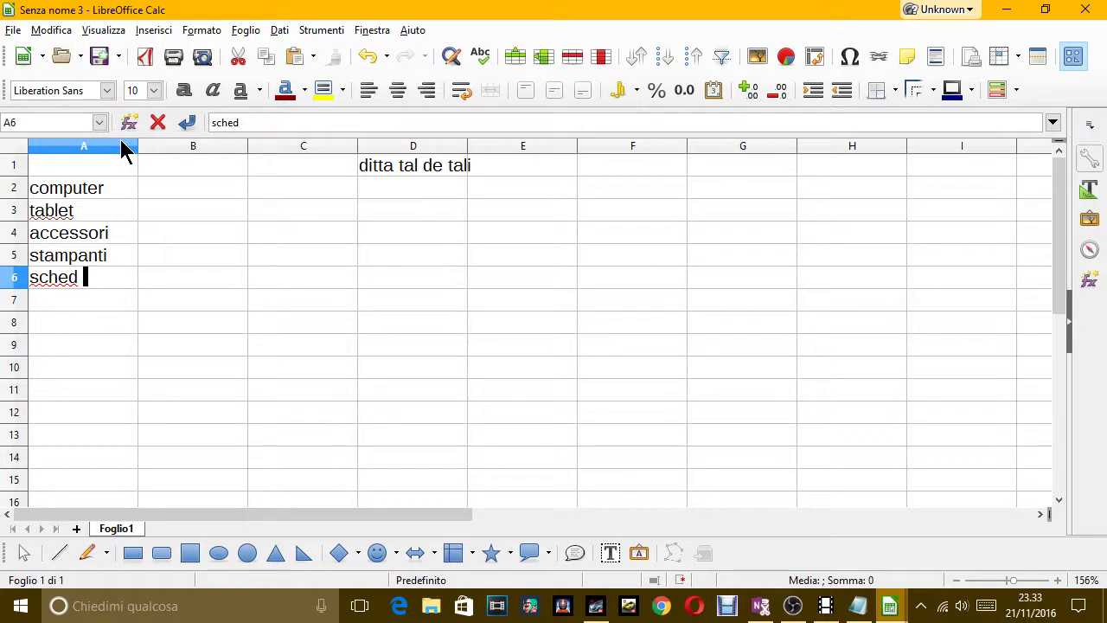
{"action": "type", "text": "e madri"}
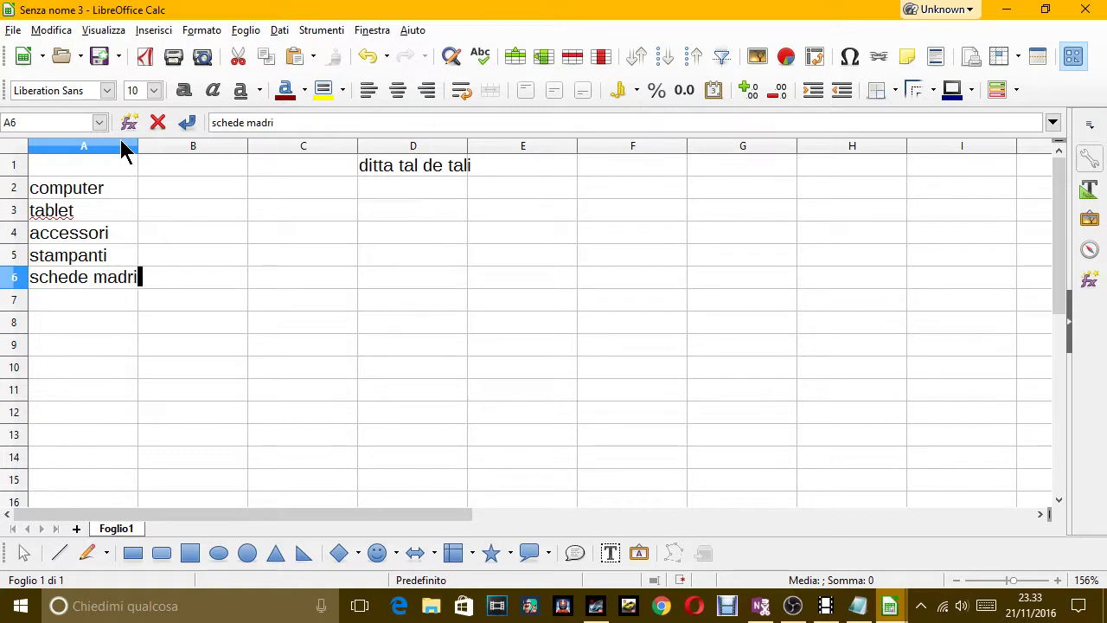
{"action": "key", "text": "Return"}
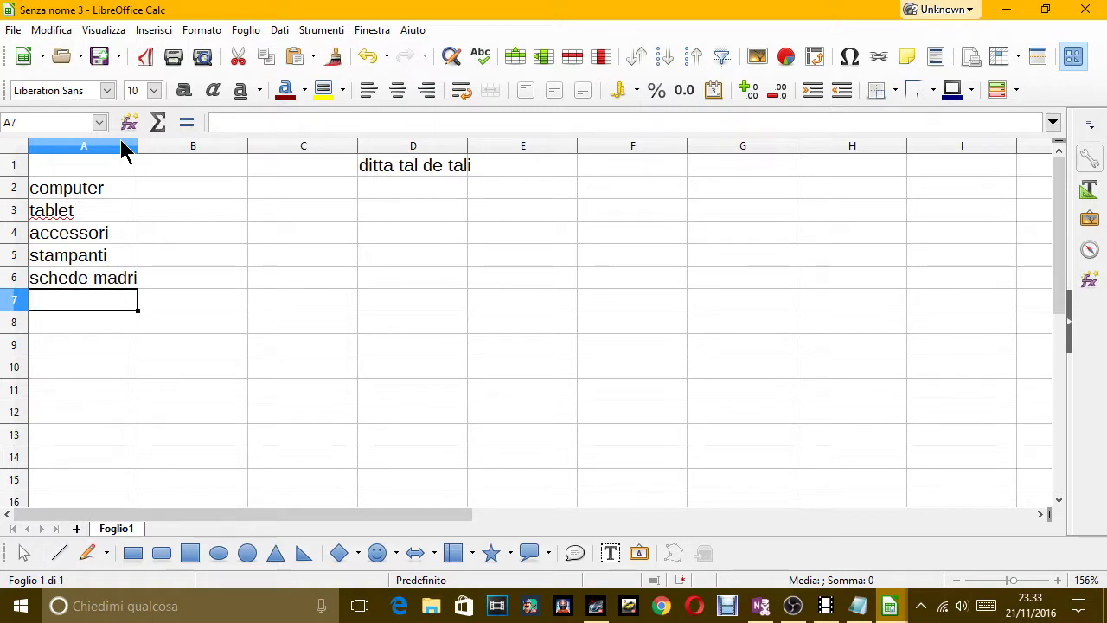
{"action": "type", "text": "proc"}
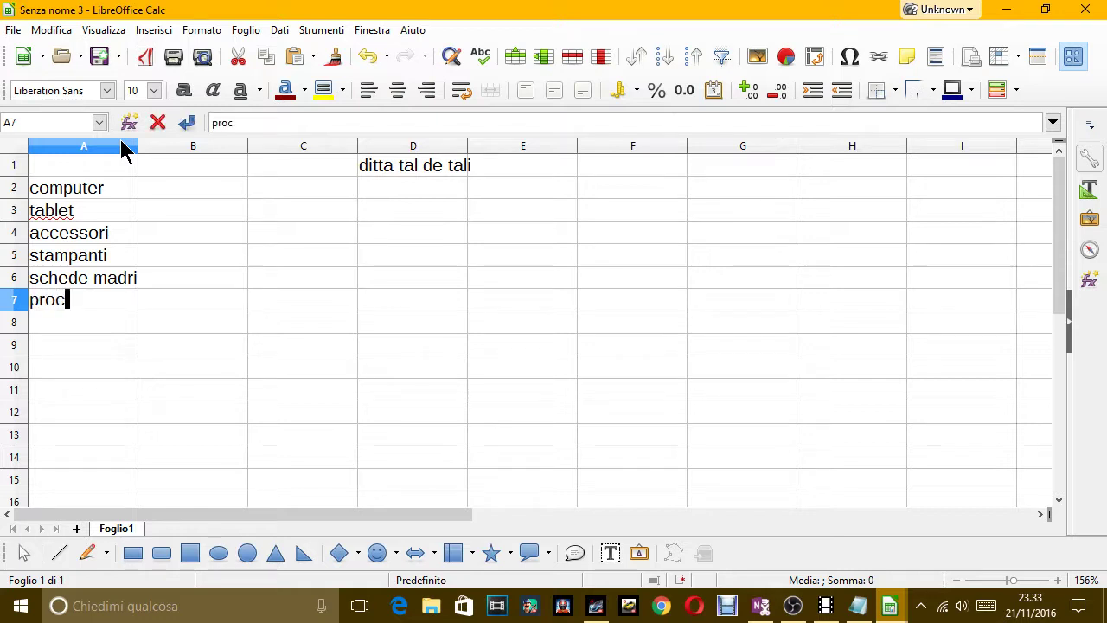
{"action": "type", "text": "essori"}
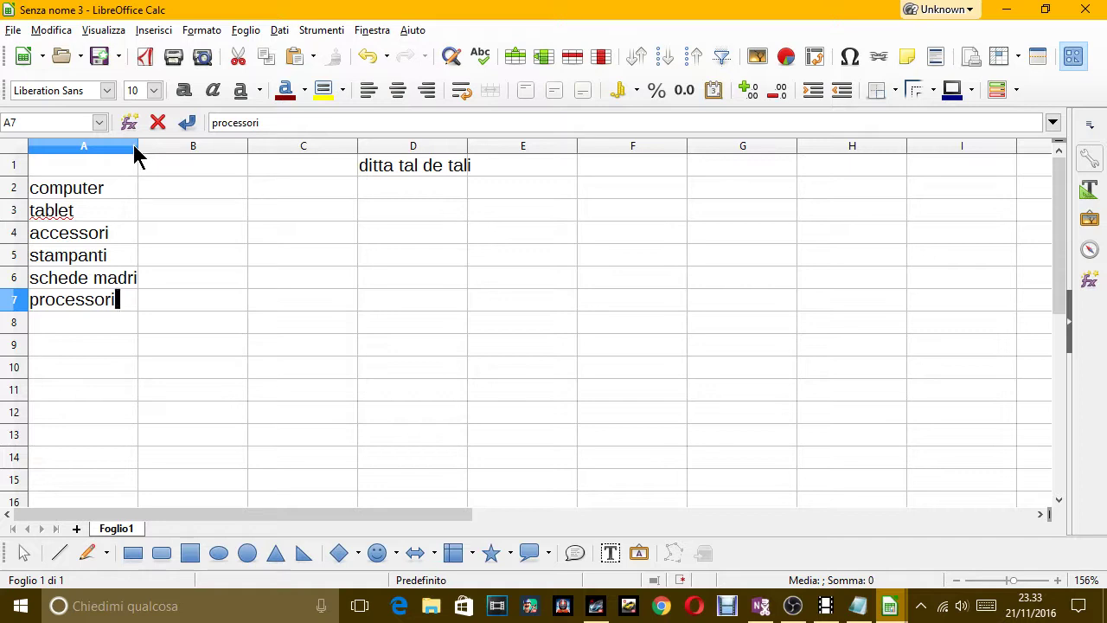
{"action": "left_click", "coordinate": [135, 147]}
Widen column A so 'schede madri' fits, then select cell B2.
{"action": "left_click_drag", "start_coordinate": [138, 148], "coordinate": [150, 149]}
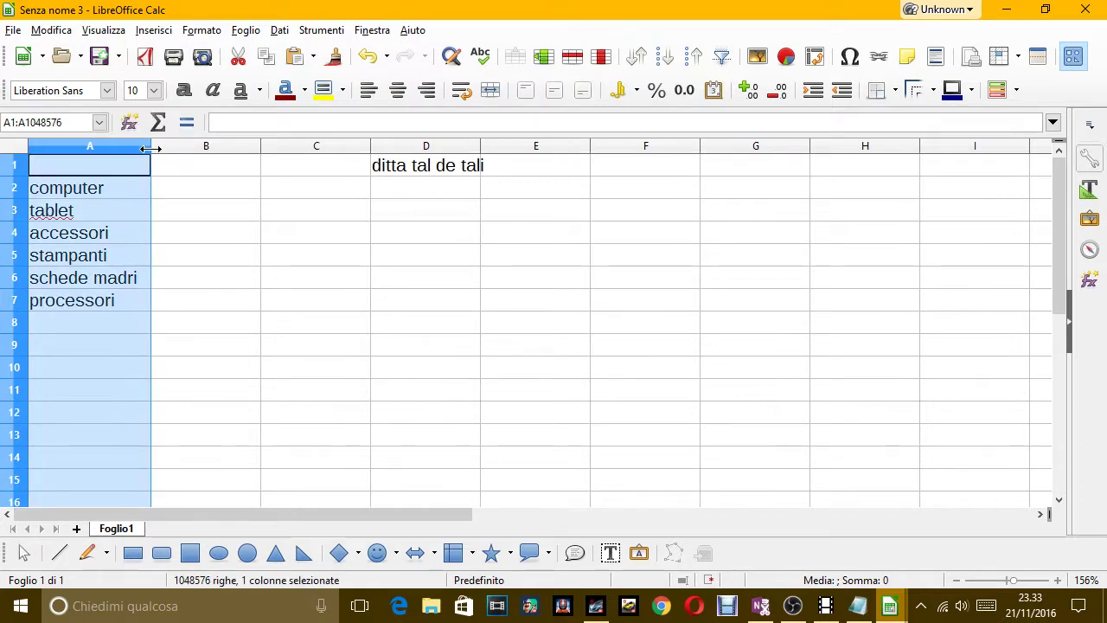
{"action": "left_click", "coordinate": [294, 218]}
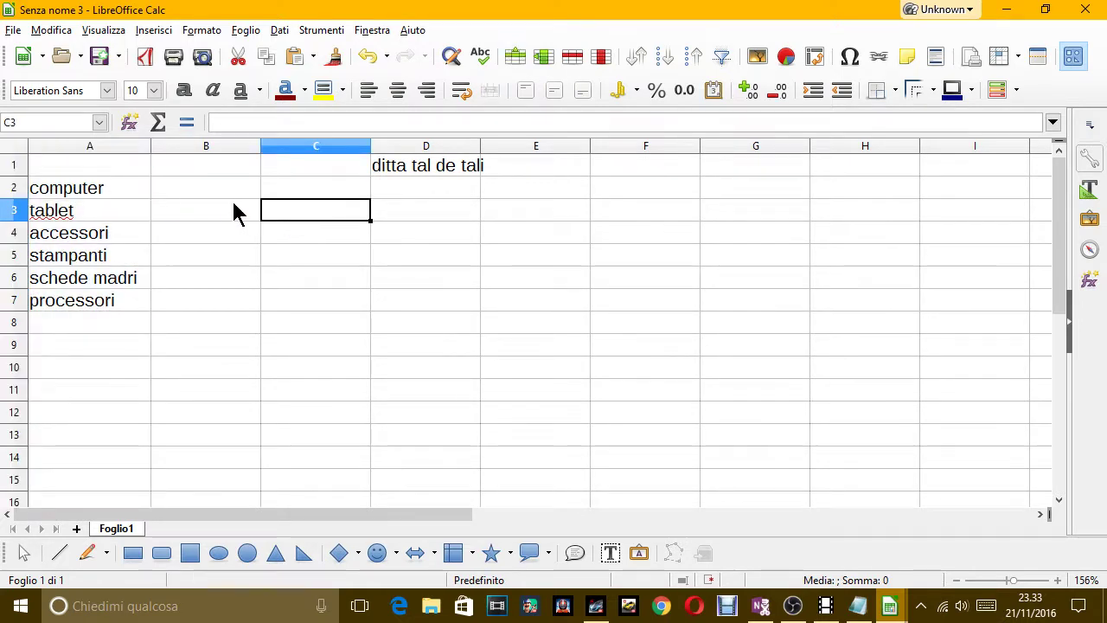
{"action": "left_click", "coordinate": [193, 174]}
{"action": "left_click", "coordinate": [196, 182]}
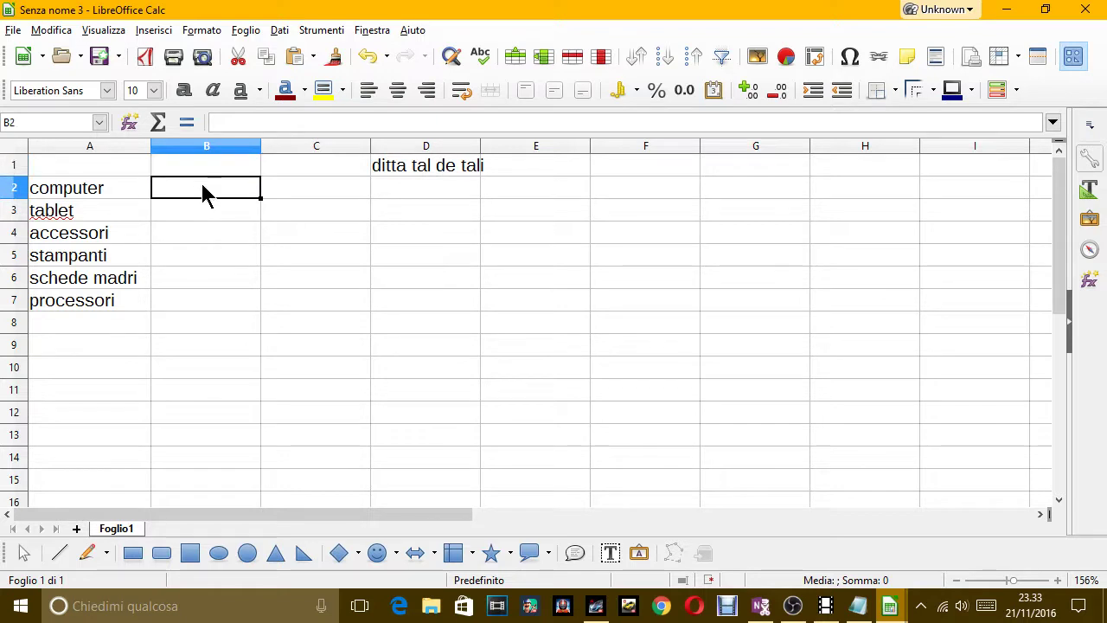
Enter quantities 5, 10, 50, 10, 20 and 10 in cells B2:B7.
{"action": "type", "text": "5"}
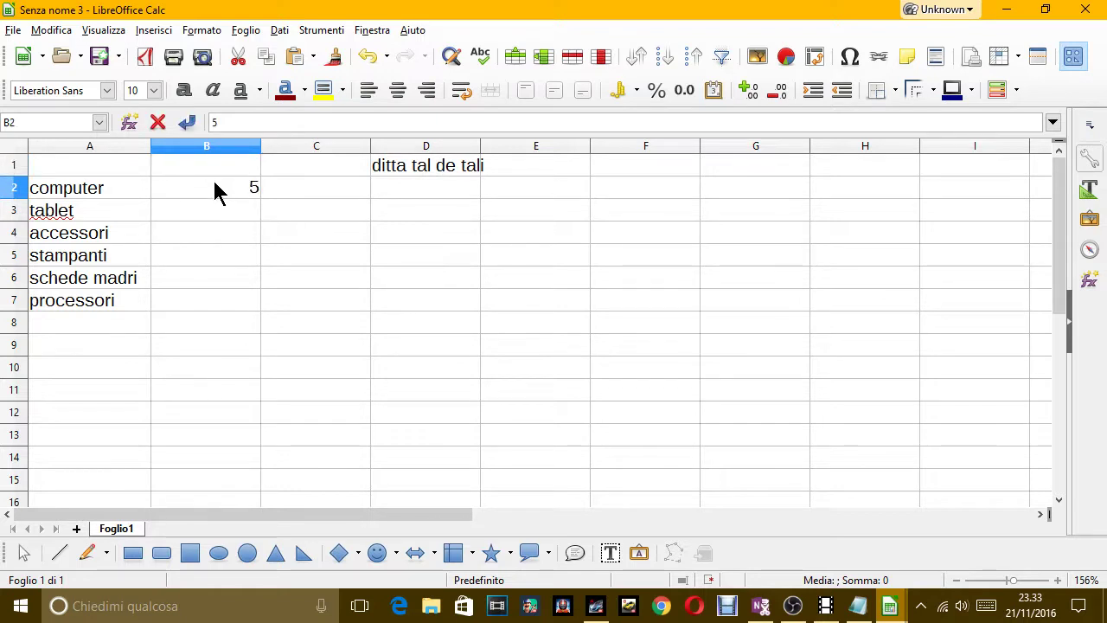
{"action": "left_click", "coordinate": [242, 213]}
{"action": "type", "text": "1"}
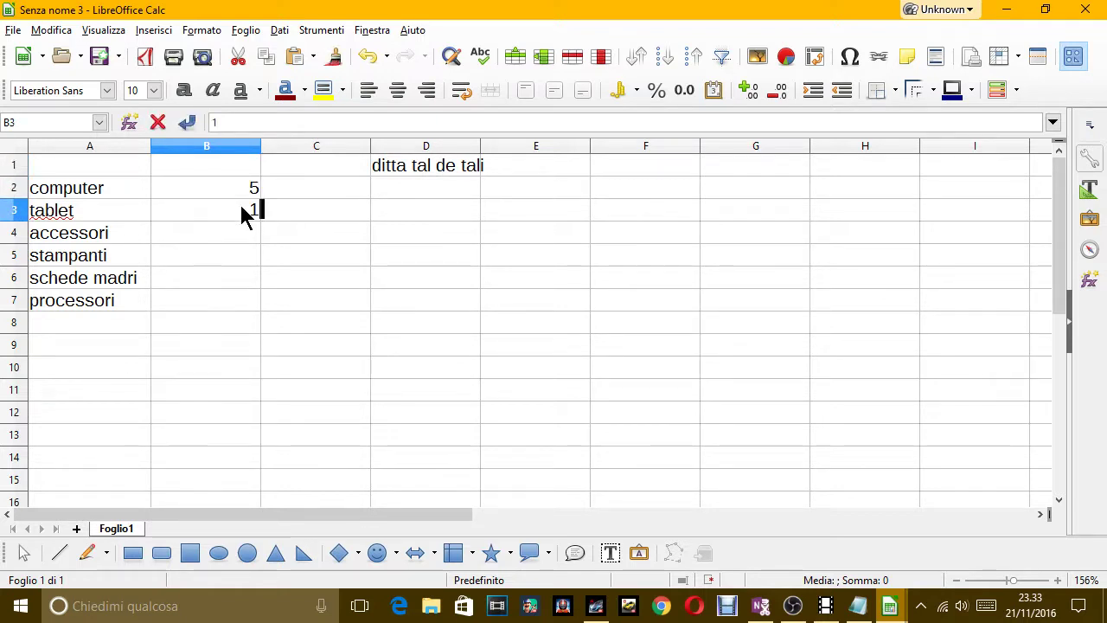
{"action": "type", "text": "0"}
{"action": "left_click", "coordinate": [245, 240]}
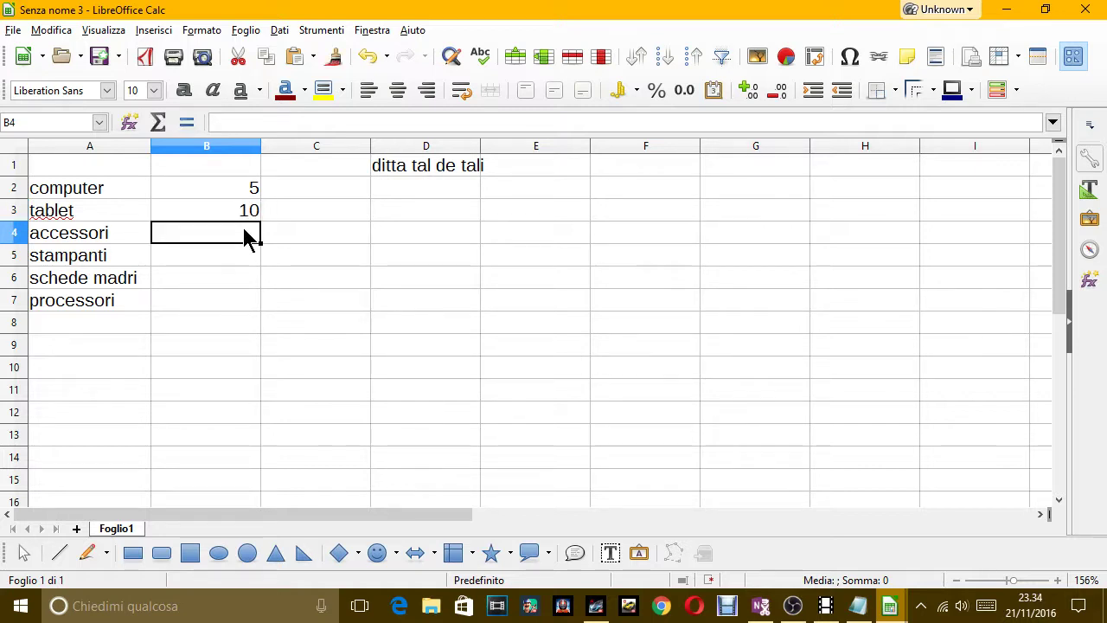
{"action": "type", "text": "50"}
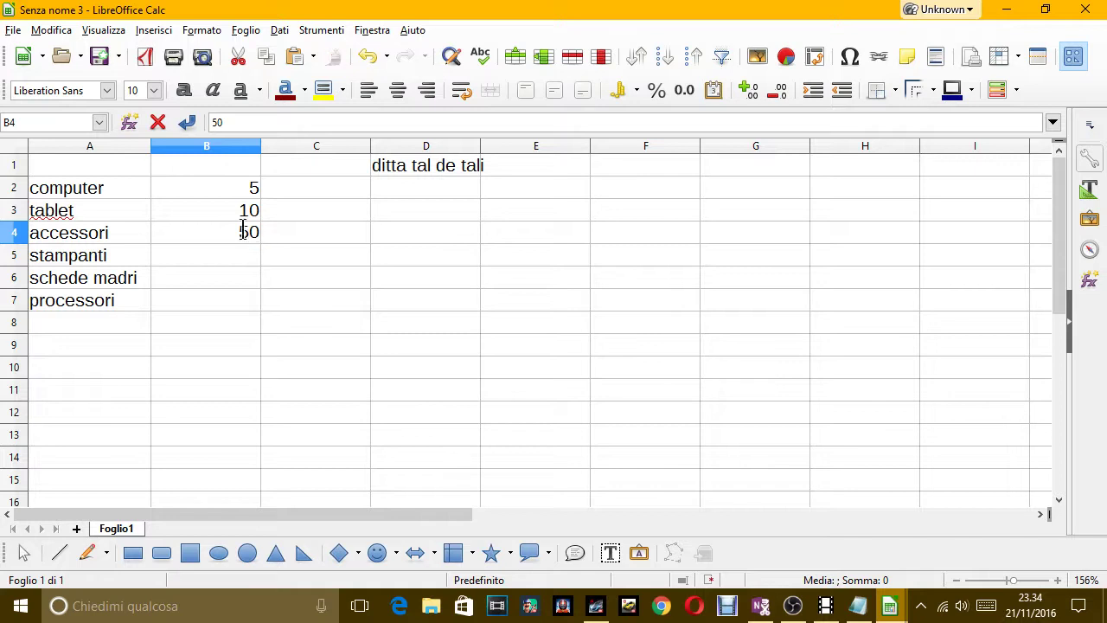
{"action": "left_click", "coordinate": [247, 258]}
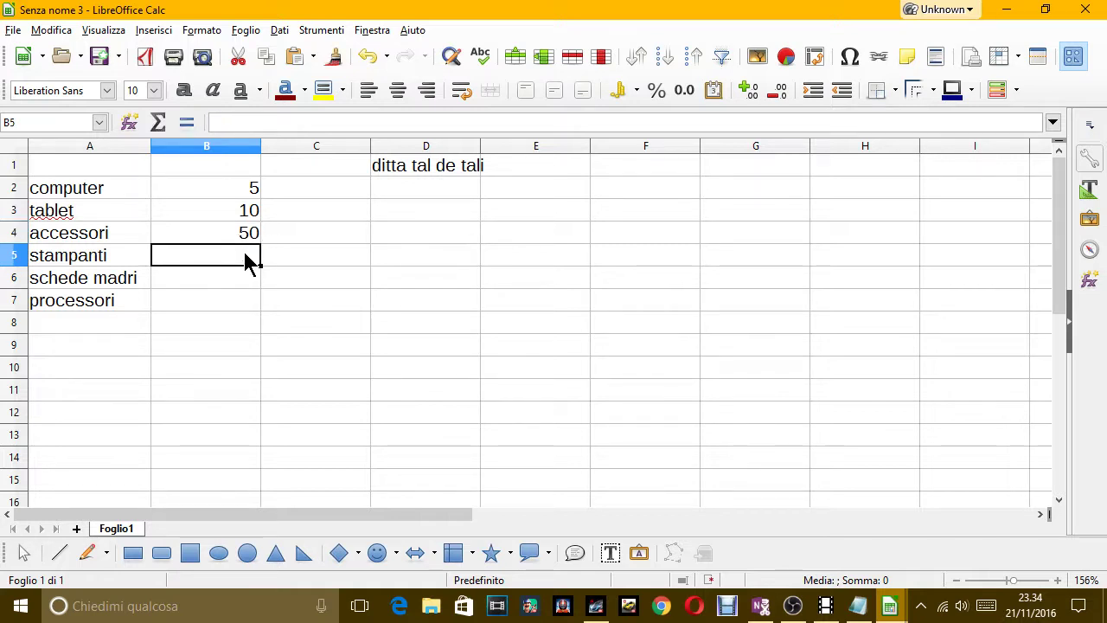
{"action": "type", "text": "10"}
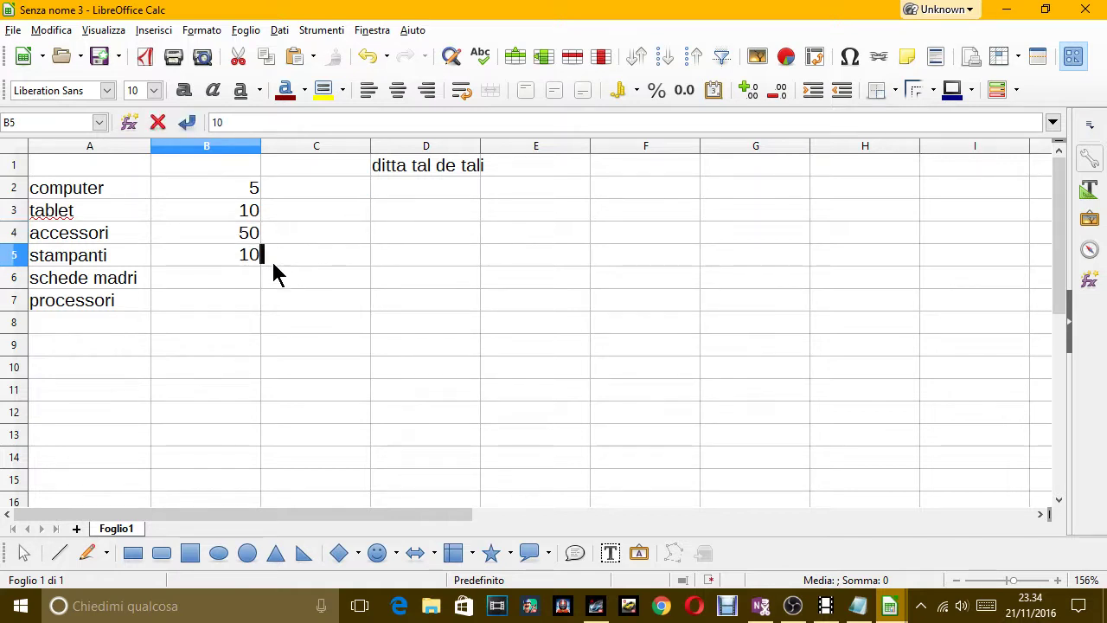
{"action": "left_click", "coordinate": [241, 275]}
{"action": "type", "text": "2"}
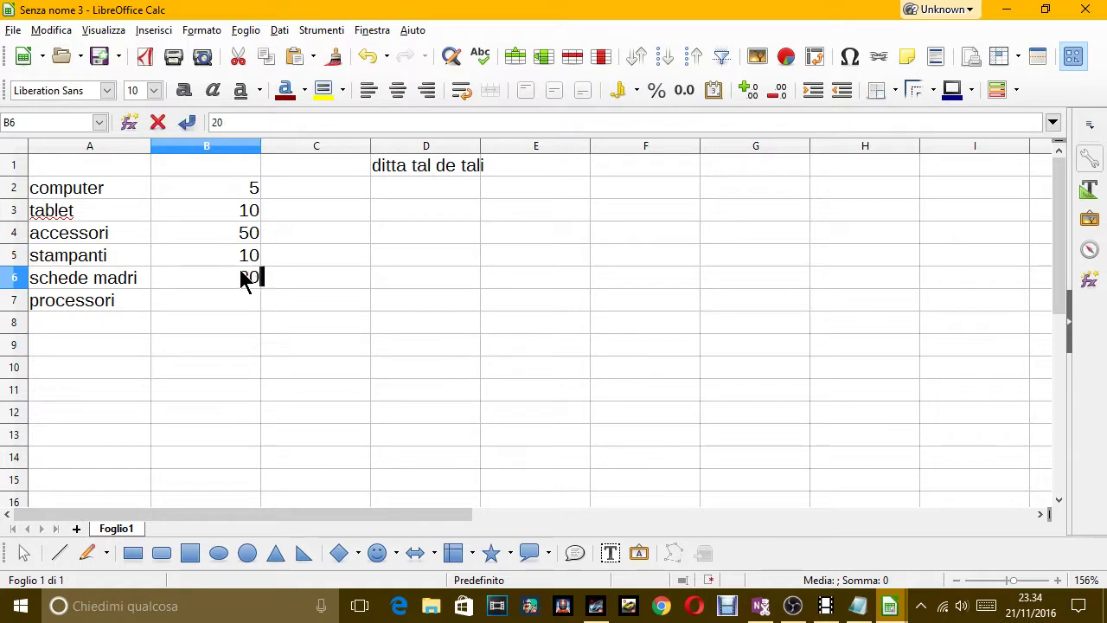
{"action": "type", "text": "0"}
{"action": "left_click", "coordinate": [227, 303]}
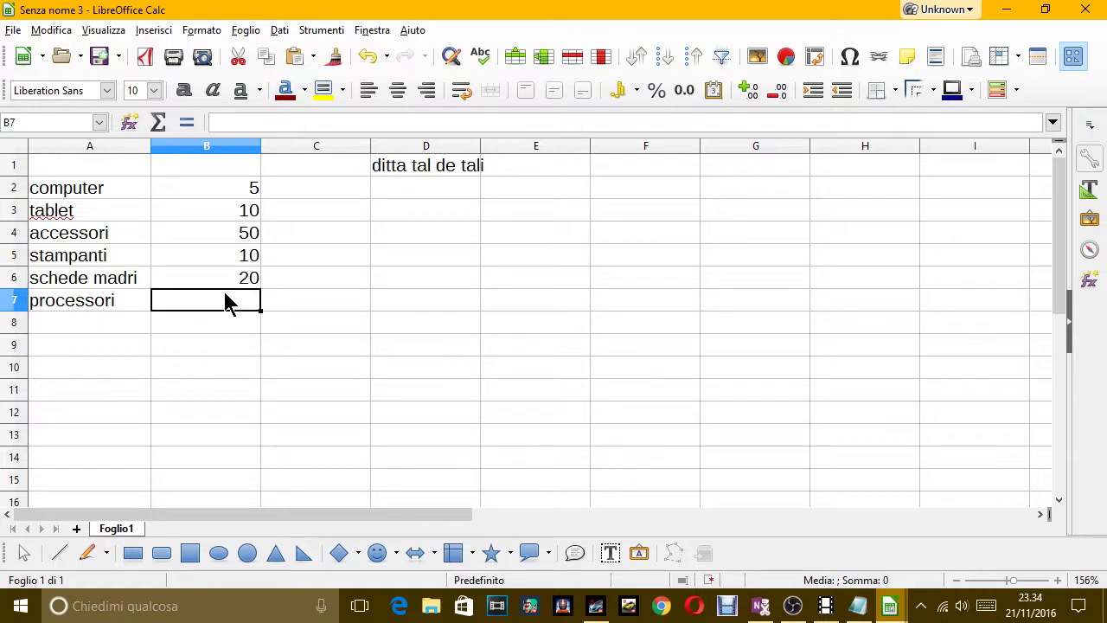
{"action": "type", "text": "10"}
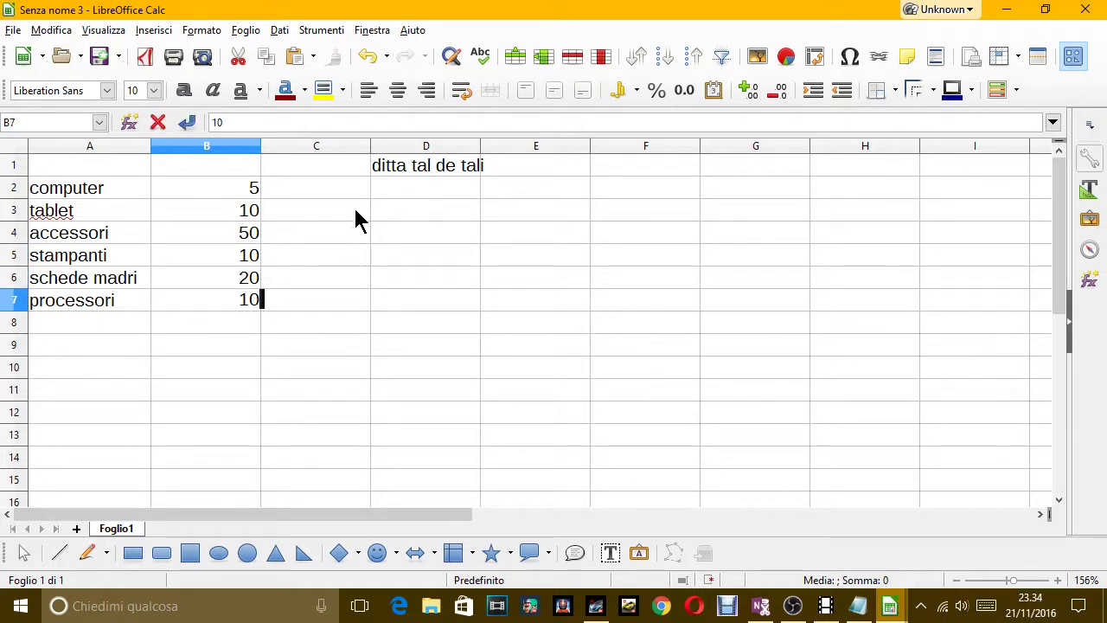
{"action": "left_click", "coordinate": [333, 193]}
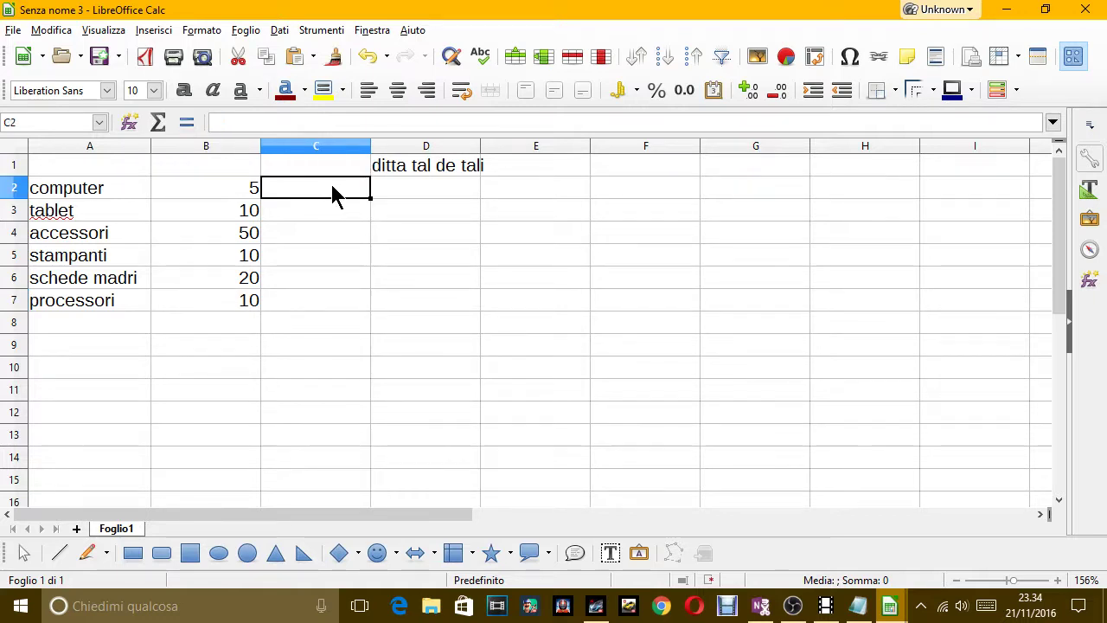
Put 25-10-2016 in B1 and autofill the next date, 25-10-2015, into C1.
{"action": "left_click", "coordinate": [216, 172]}
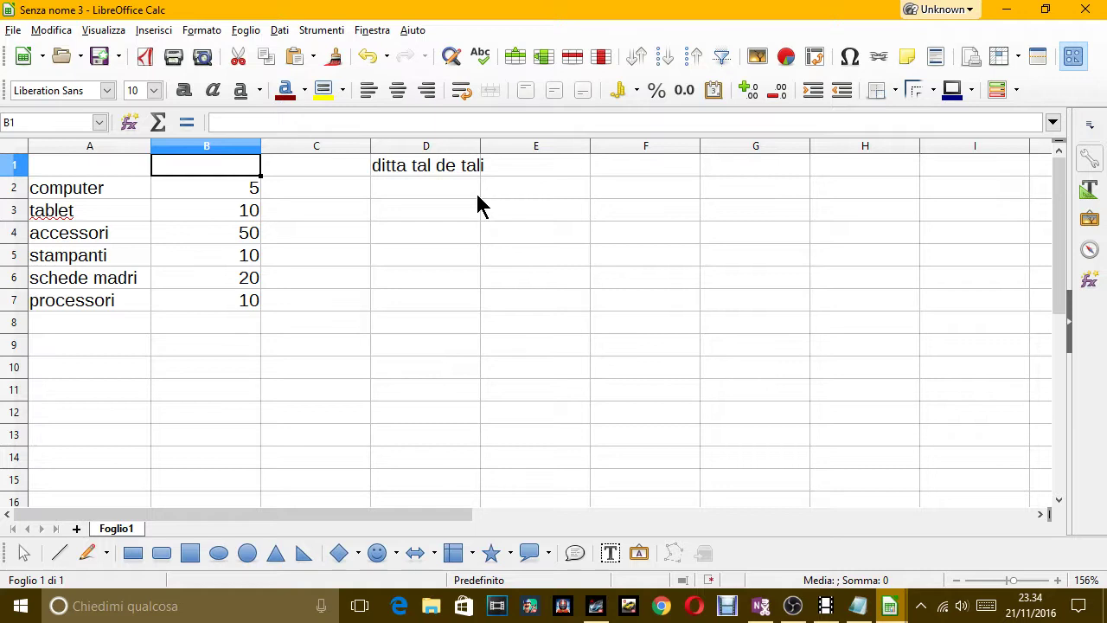
{"action": "type", "text": "25"}
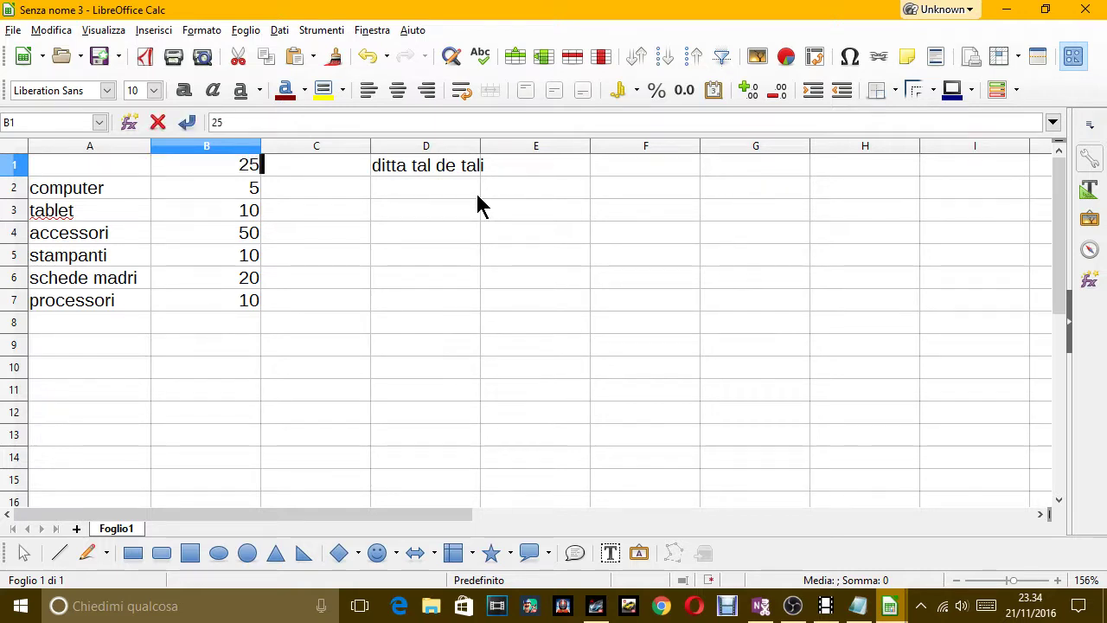
{"action": "type", "text": "-10"}
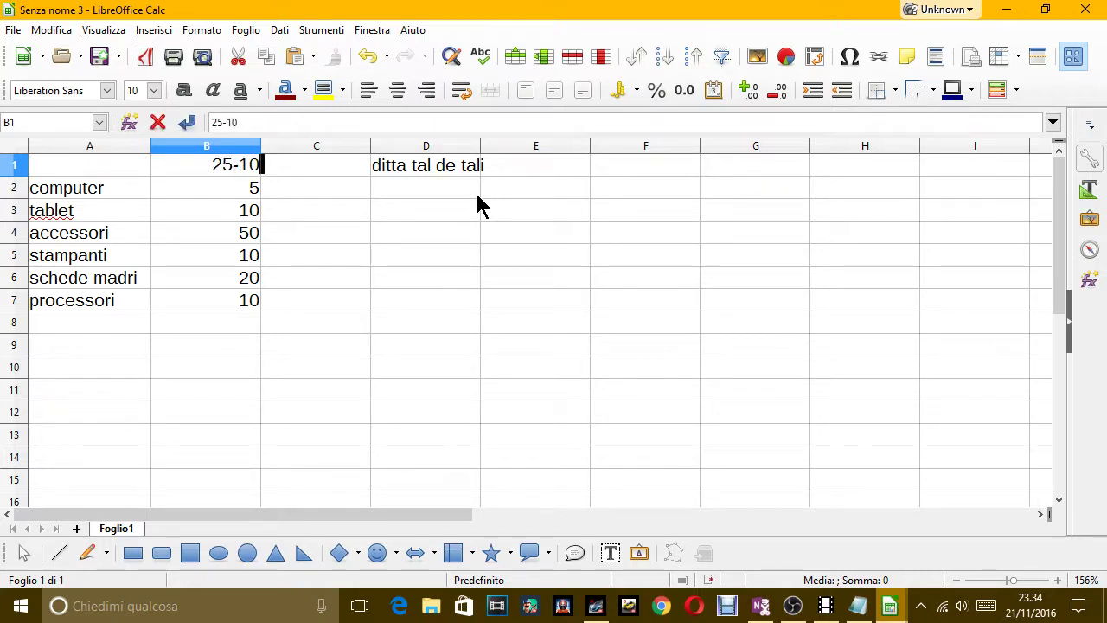
{"action": "type", "text": "-2016"}
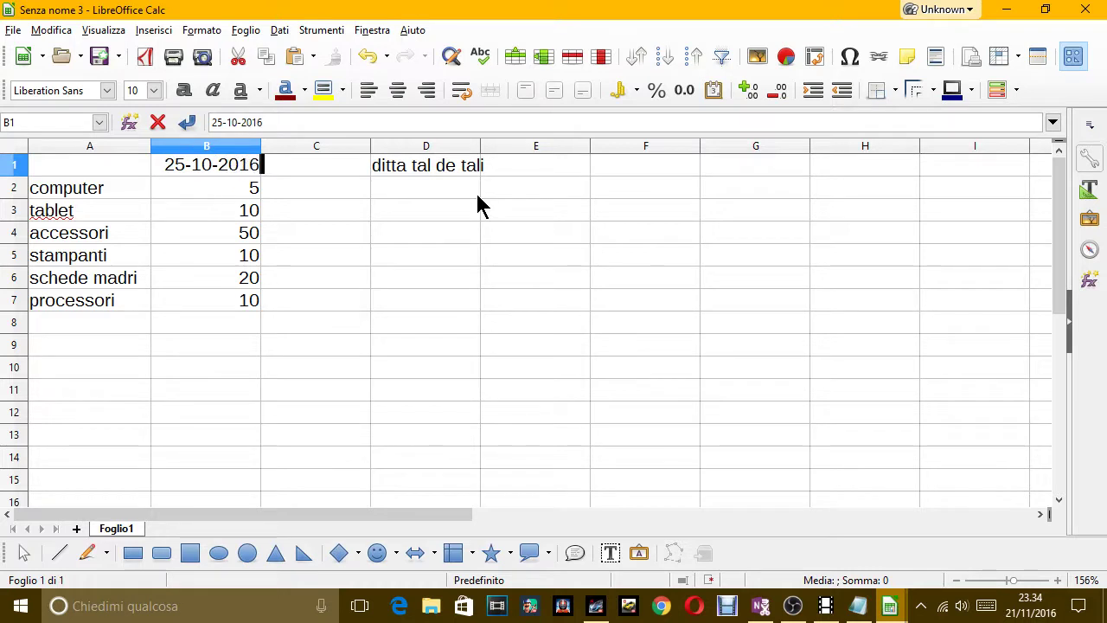
{"action": "left_click", "coordinate": [299, 173]}
{"action": "left_click", "coordinate": [240, 172]}
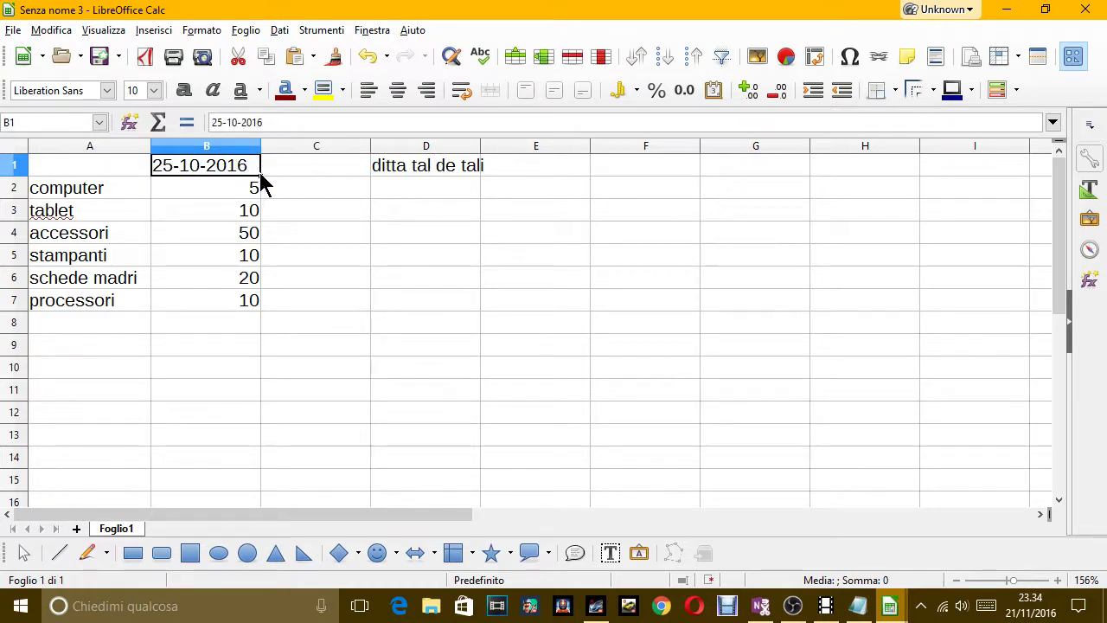
{"action": "left_click_drag", "start_coordinate": [261, 176], "coordinate": [359, 192]}
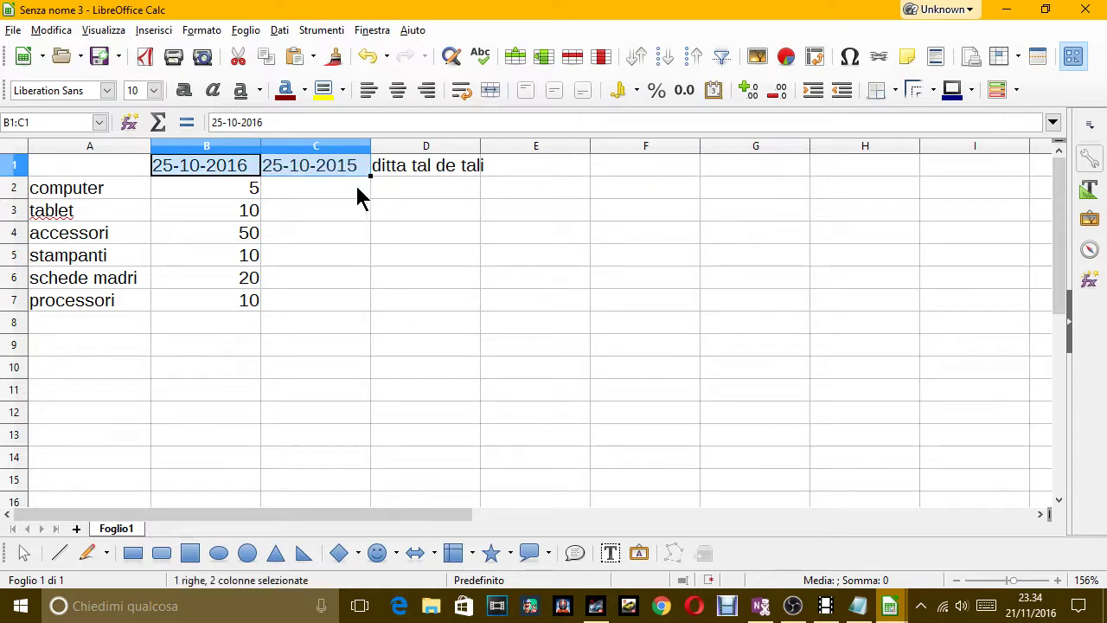
{"action": "left_click", "coordinate": [320, 192]}
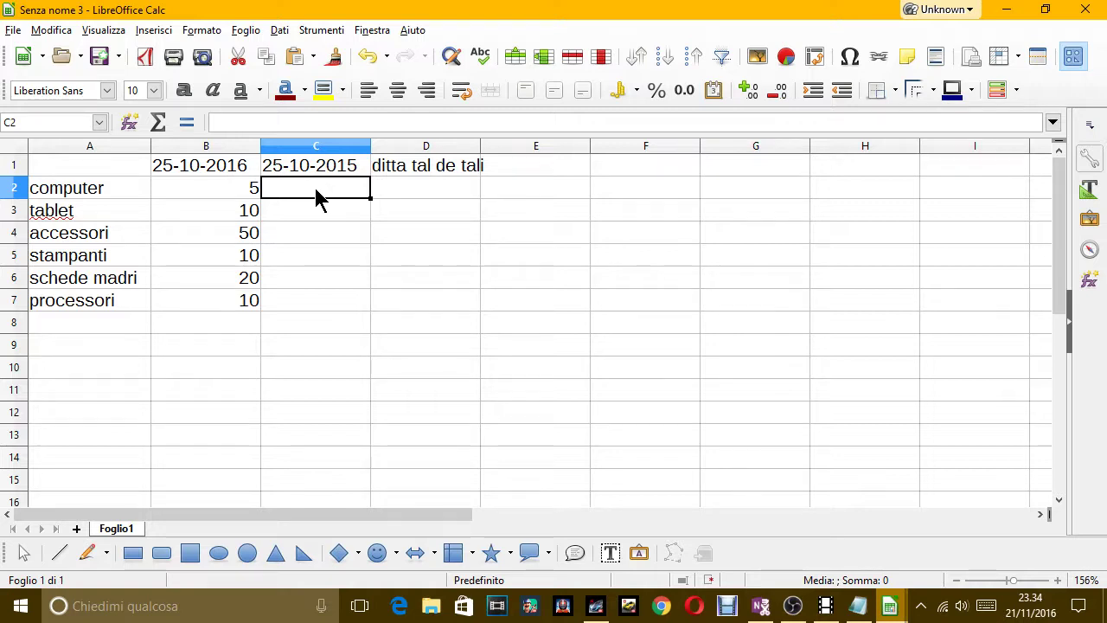
Enter quantities 6, 8, 80 and 15 in C2:C5; 25 in C6 autocompletes to 25-10-2015.
{"action": "type", "text": "6"}
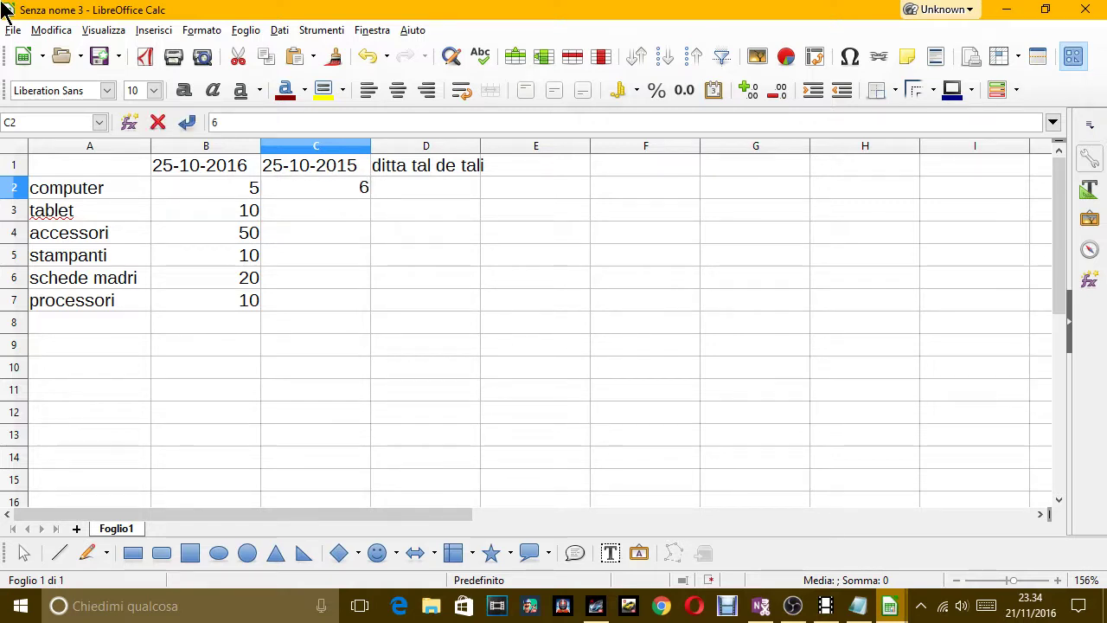
{"action": "left_click", "coordinate": [320, 218]}
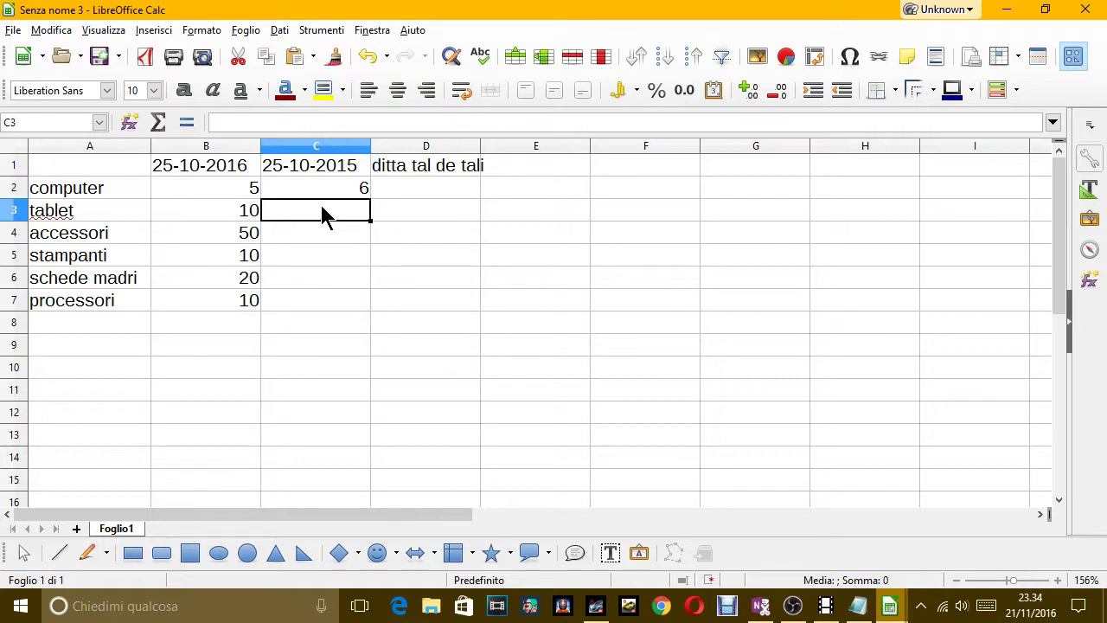
{"action": "type", "text": "8"}
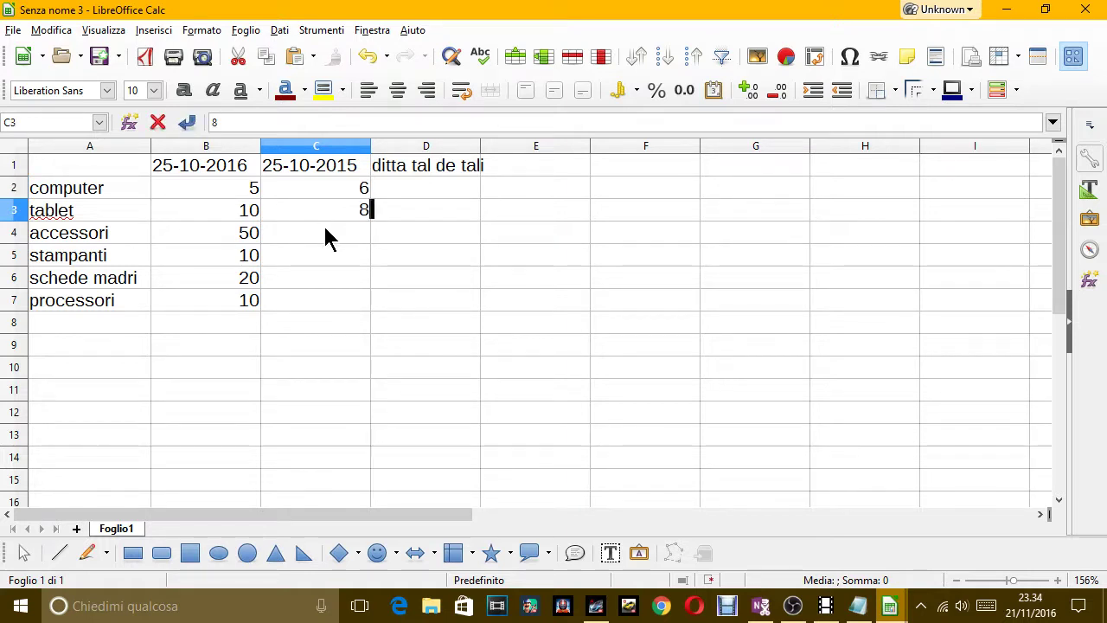
{"action": "left_click", "coordinate": [327, 237]}
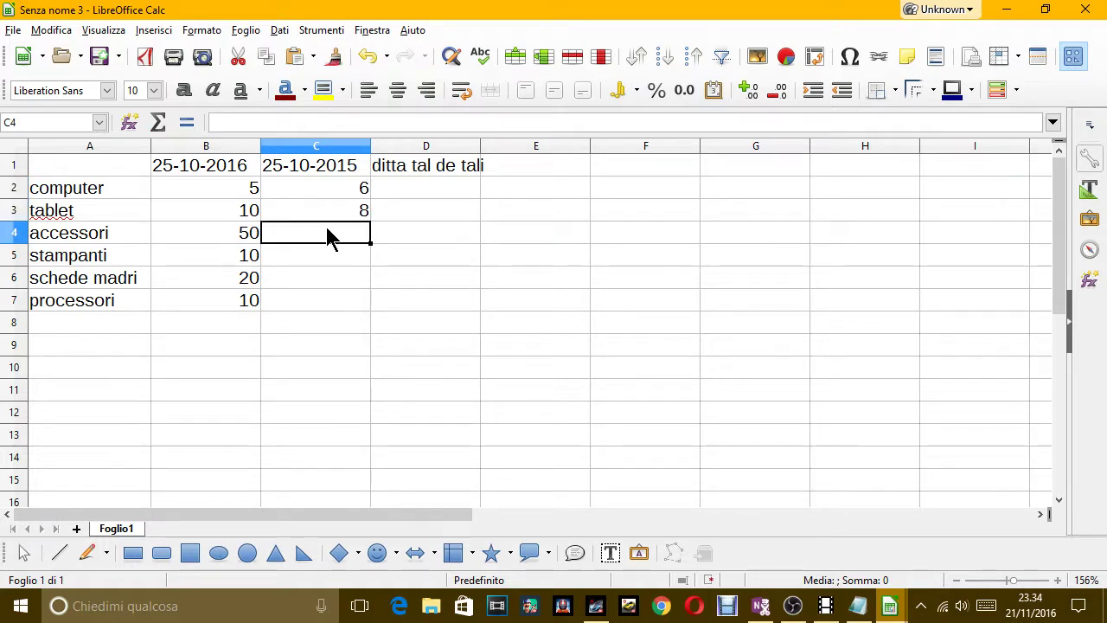
{"action": "type", "text": "80"}
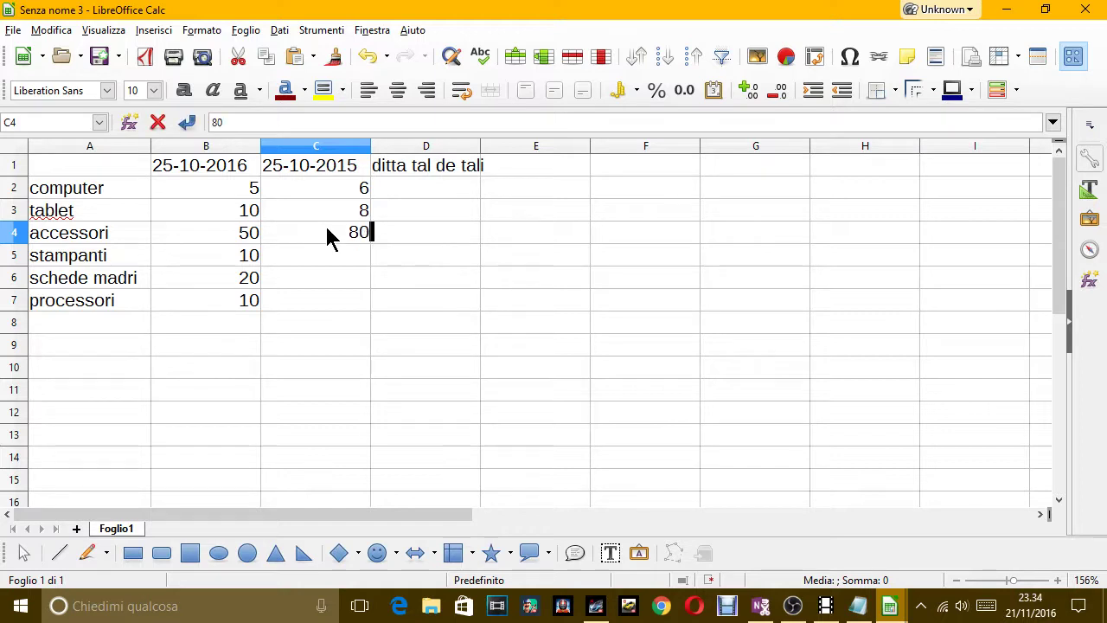
{"action": "left_click", "coordinate": [346, 257]}
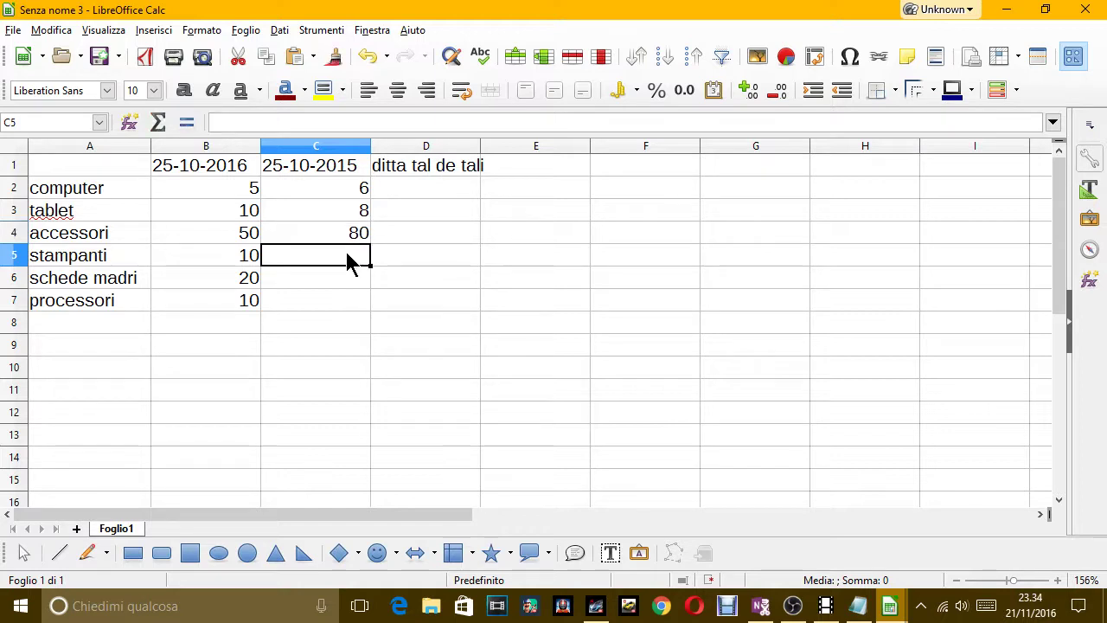
{"action": "type", "text": "15"}
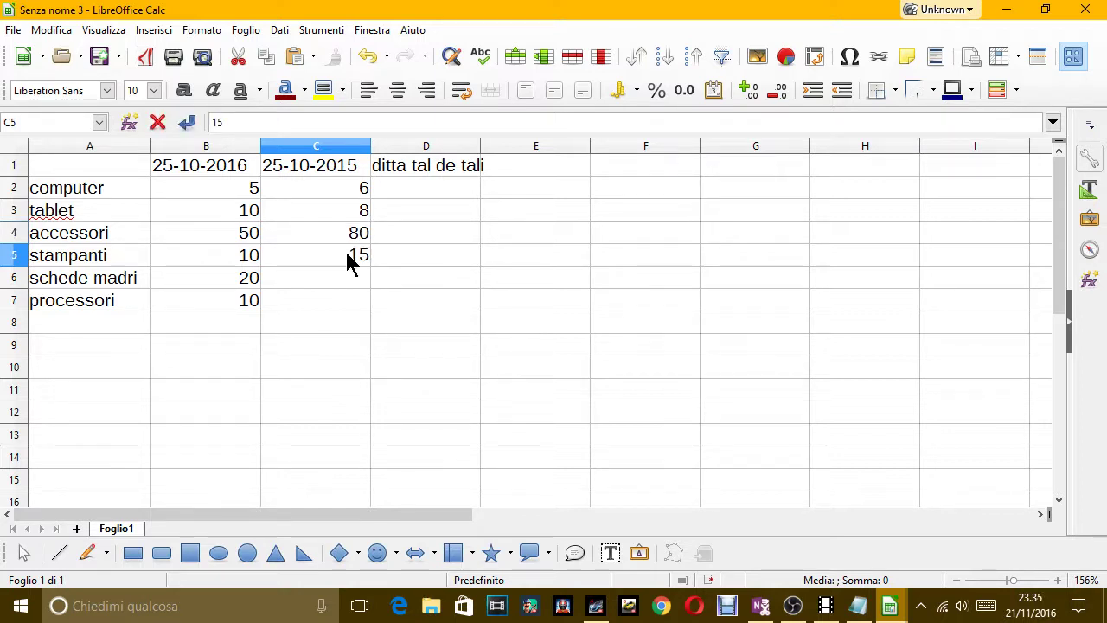
{"action": "left_click", "coordinate": [355, 285]}
{"action": "type", "text": "25-"}
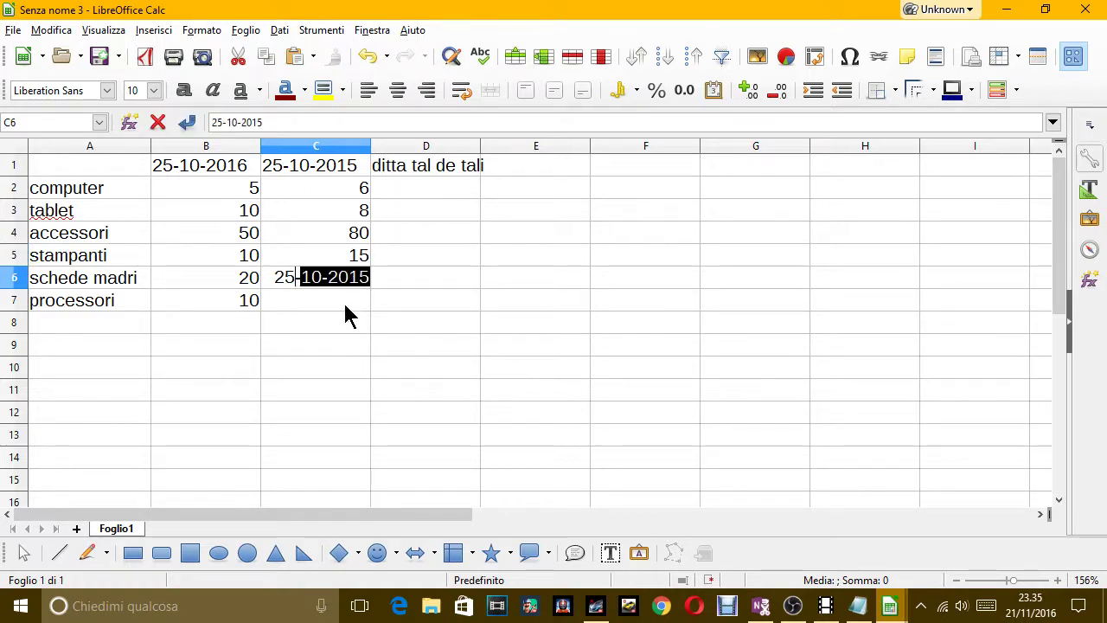
{"action": "left_click", "coordinate": [344, 301]}
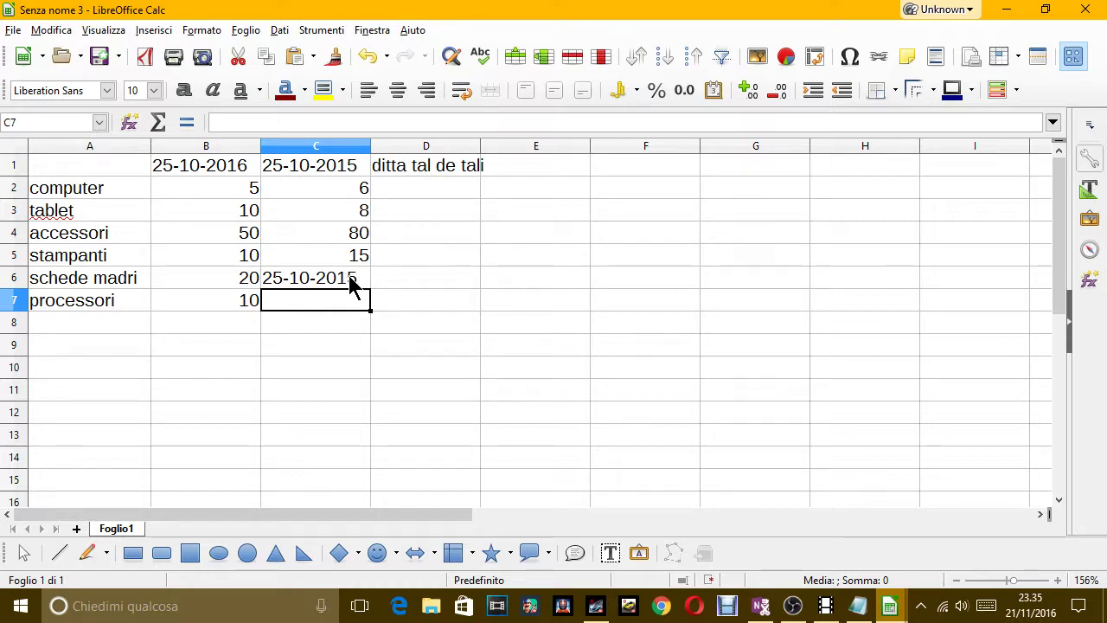
Correct the schede madri quantity in C6 to 25 and enter 12 for processori in C7.
{"action": "left_click", "coordinate": [351, 284]}
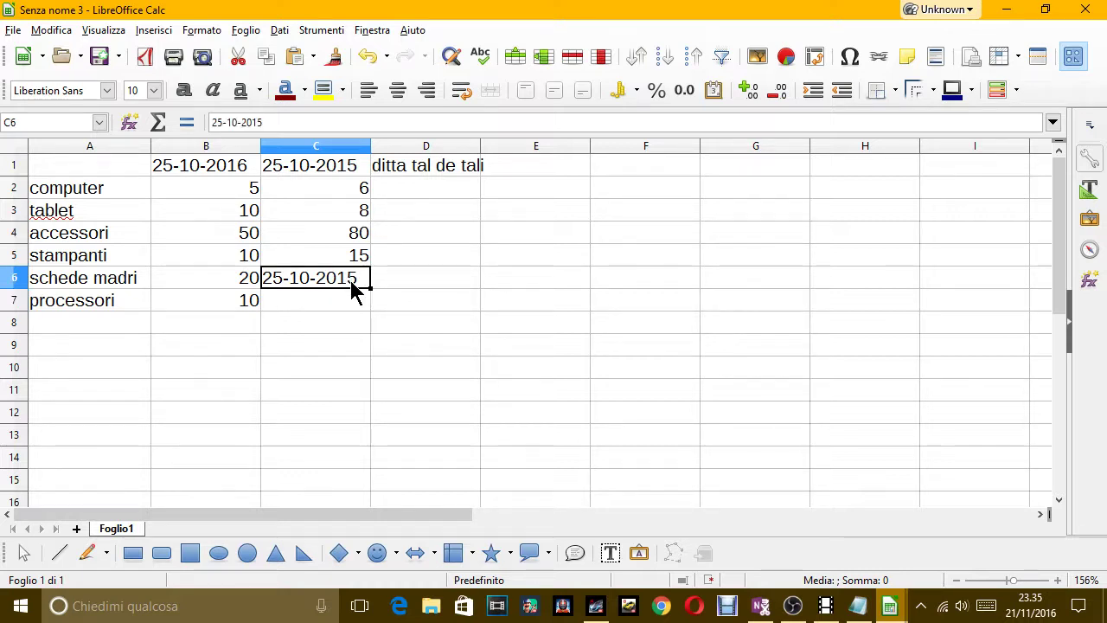
{"action": "double_click", "coordinate": [351, 286]}
{"action": "type", "text": "24"}
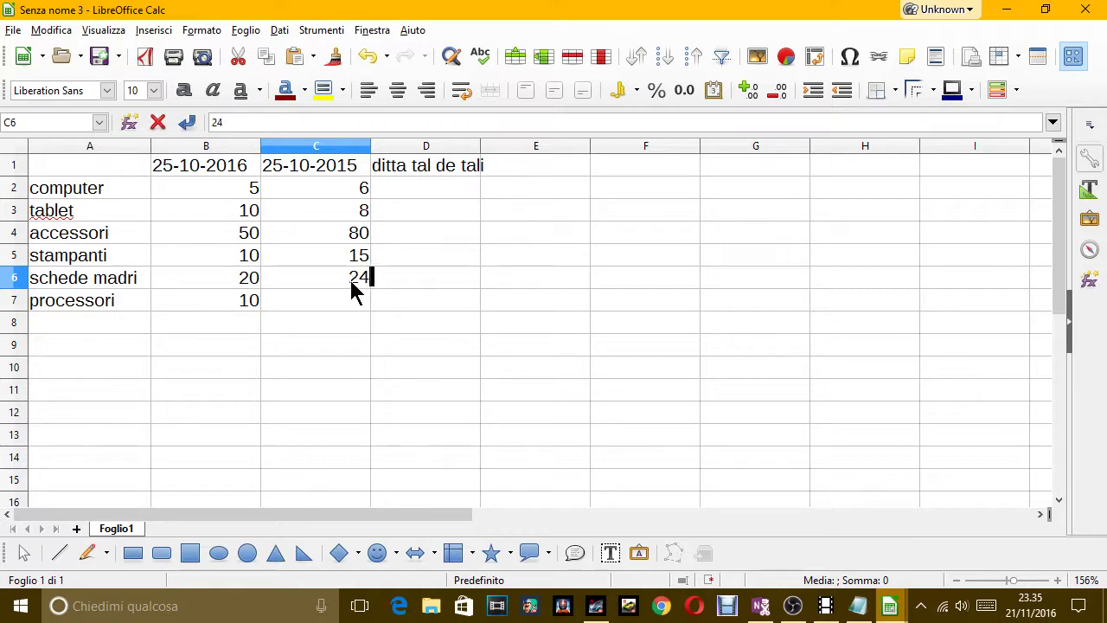
{"action": "key", "text": "Return"}
{"action": "left_click", "coordinate": [368, 280]}
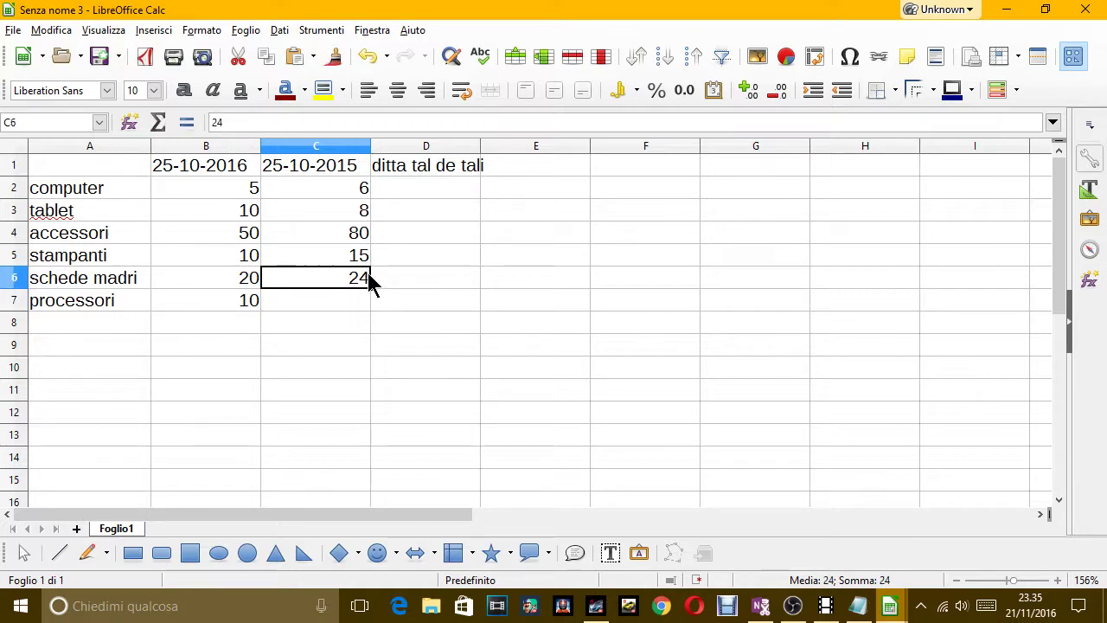
{"action": "type", "text": "25-"}
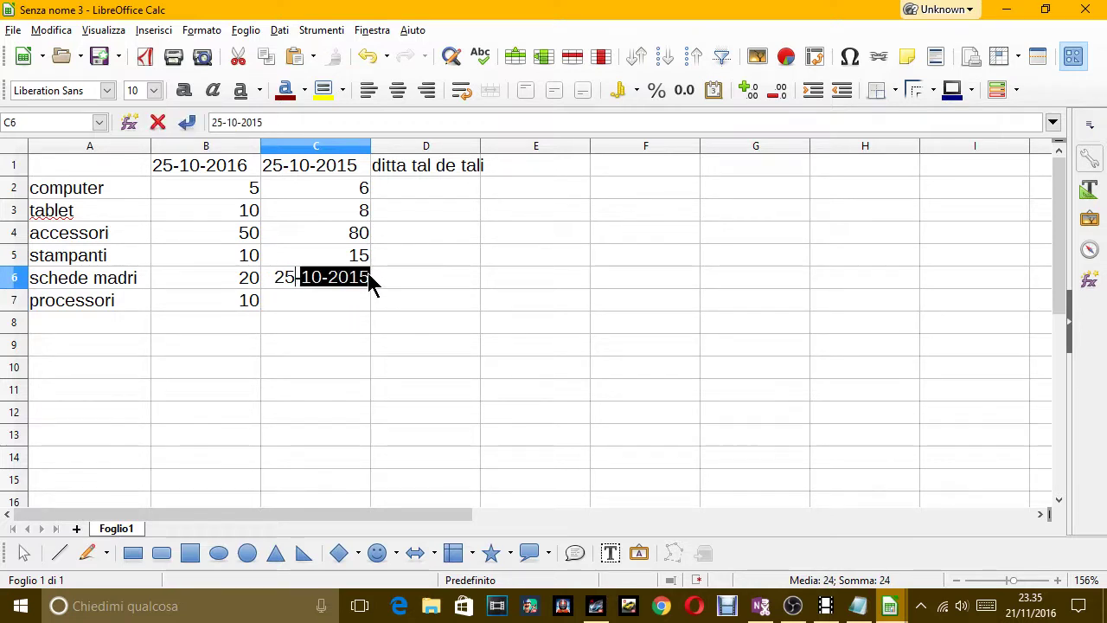
{"action": "key", "text": "BackSpace"}
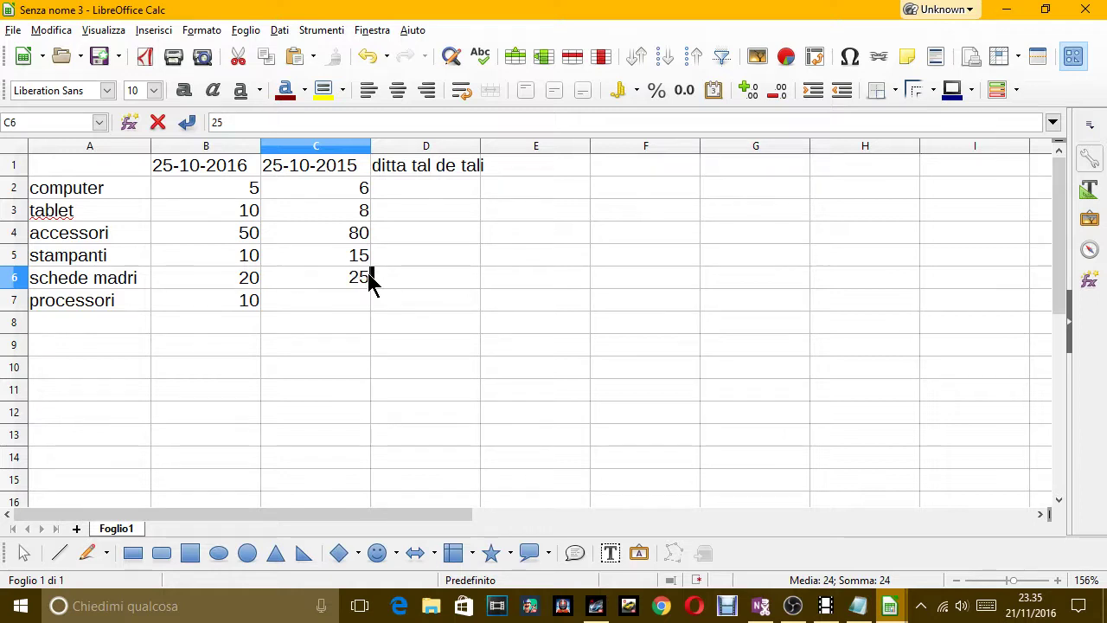
{"action": "key", "text": "Return"}
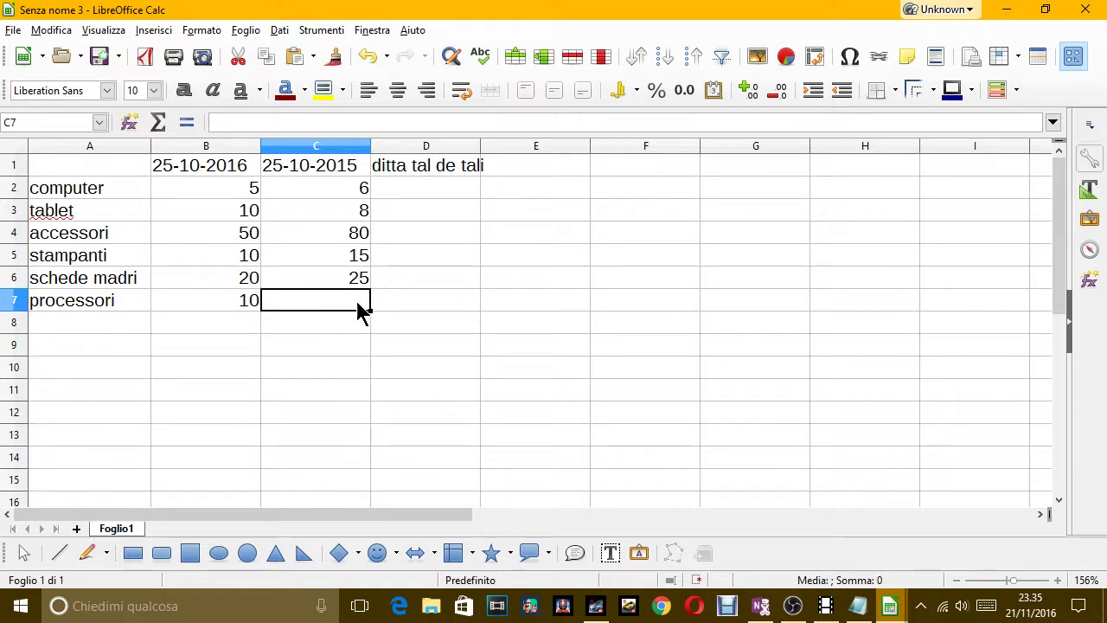
{"action": "type", "text": "12"}
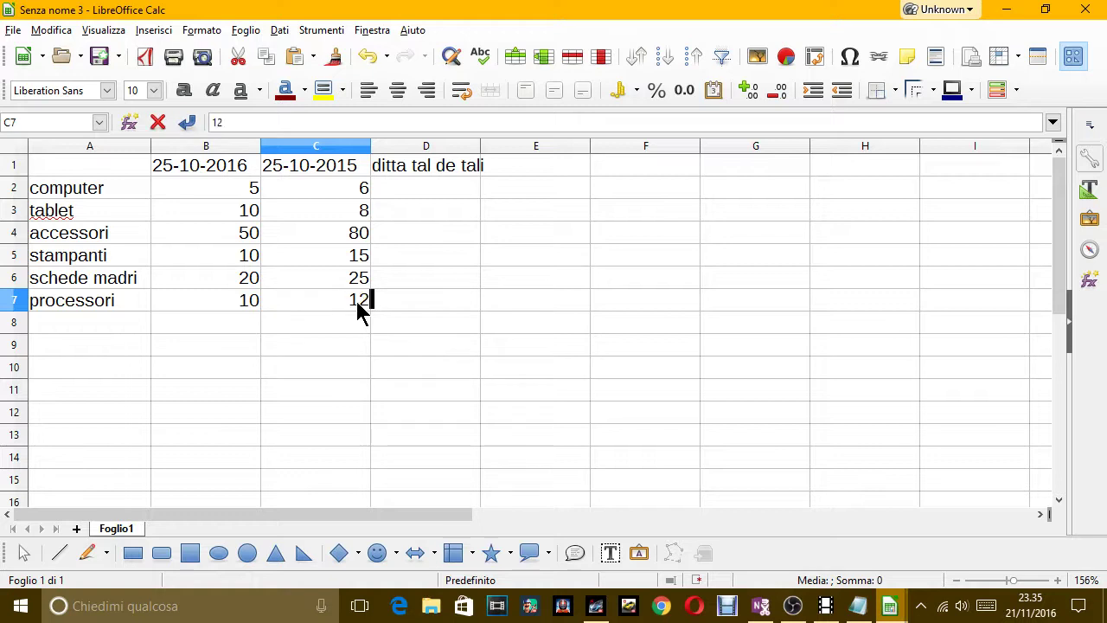
{"action": "left_click", "coordinate": [414, 328]}
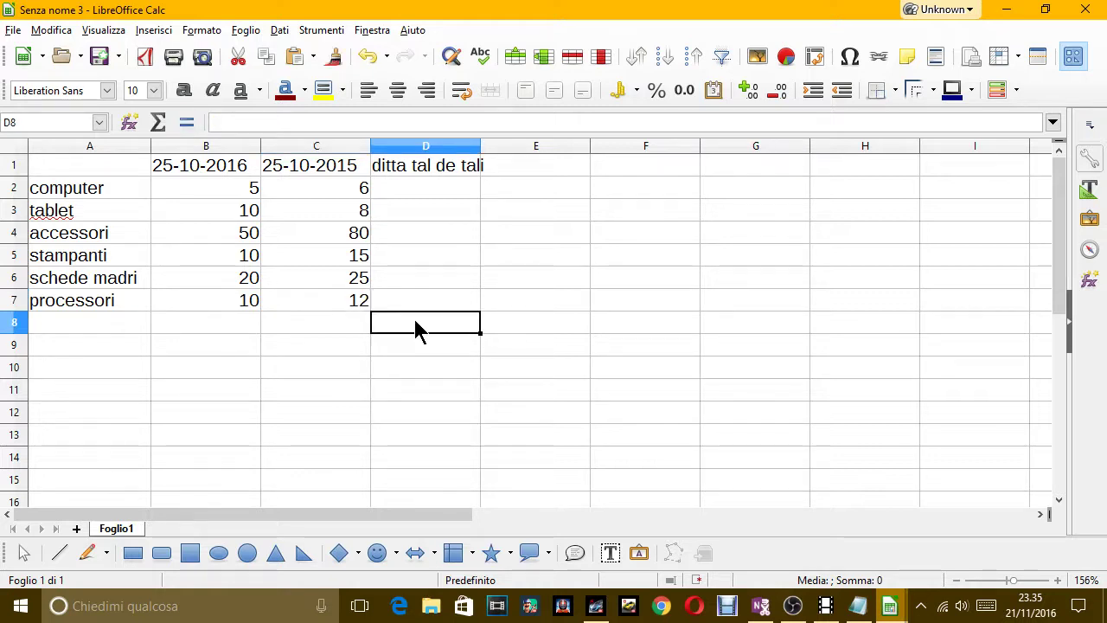
Enter =cerca.ver(A2:A7;B2:B7) in D8, which displays the #NOME? error.
{"action": "type", "text": "="}
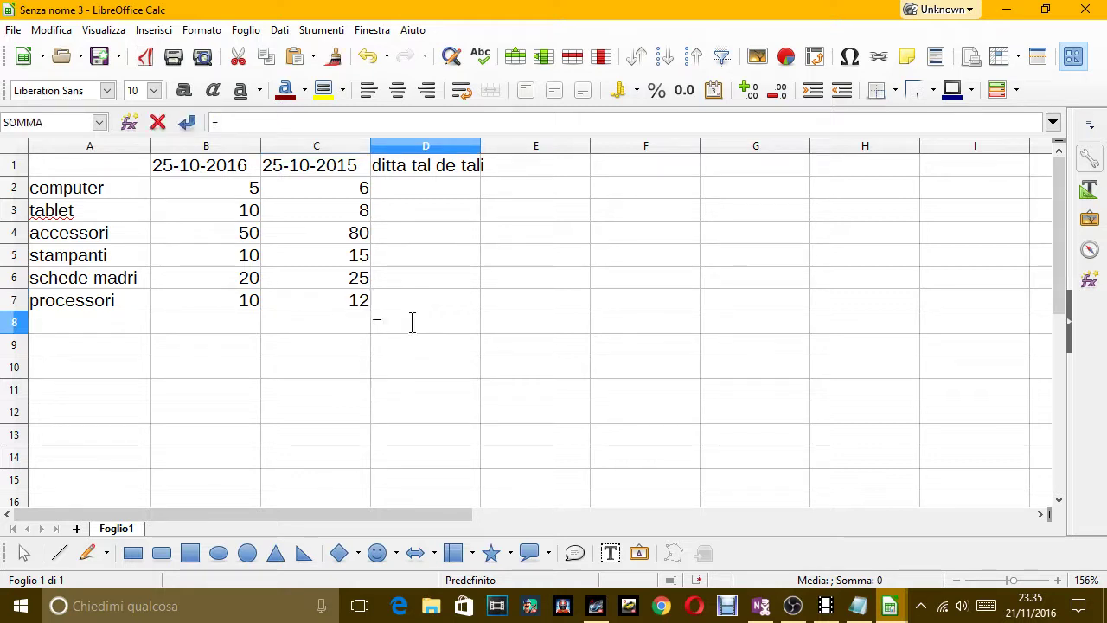
{"action": "type", "text": "cerc"}
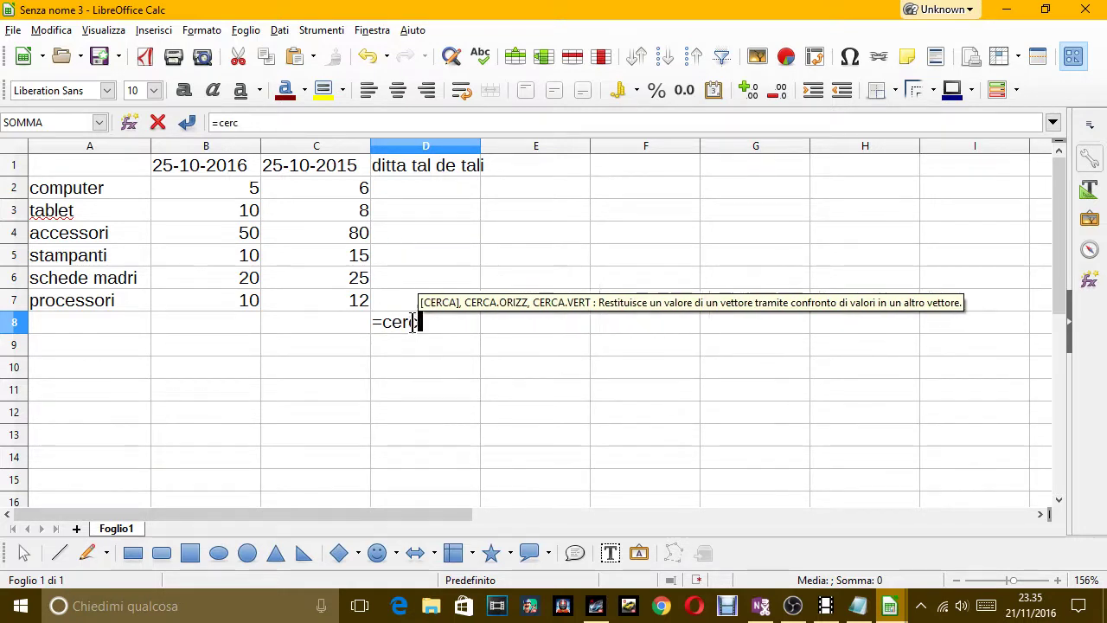
{"action": "type", "text": "a."}
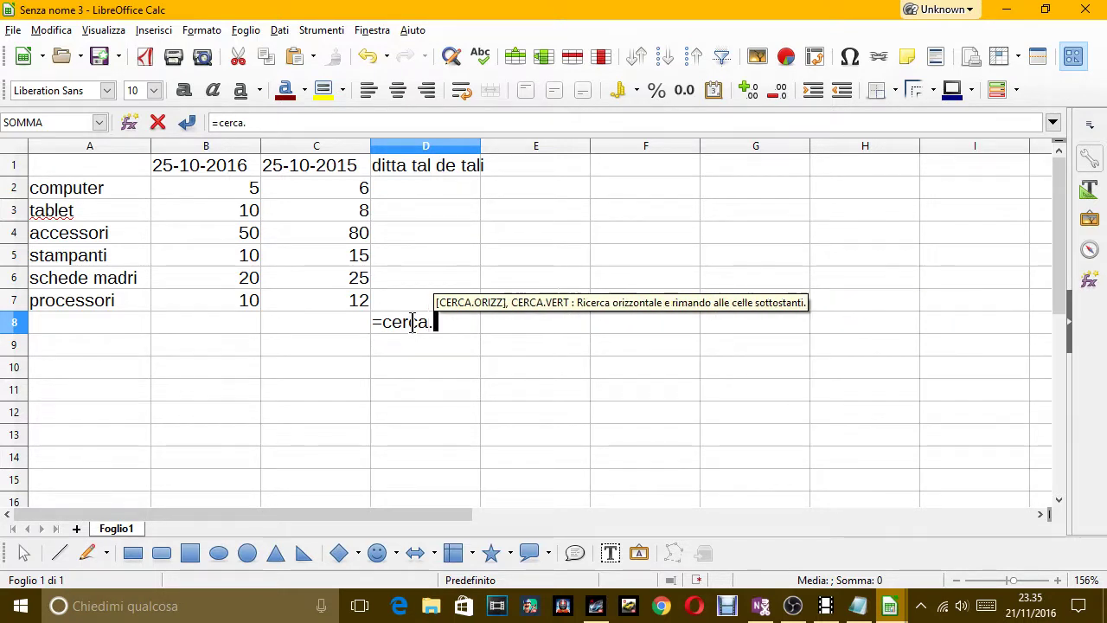
{"action": "type", "text": "ver"}
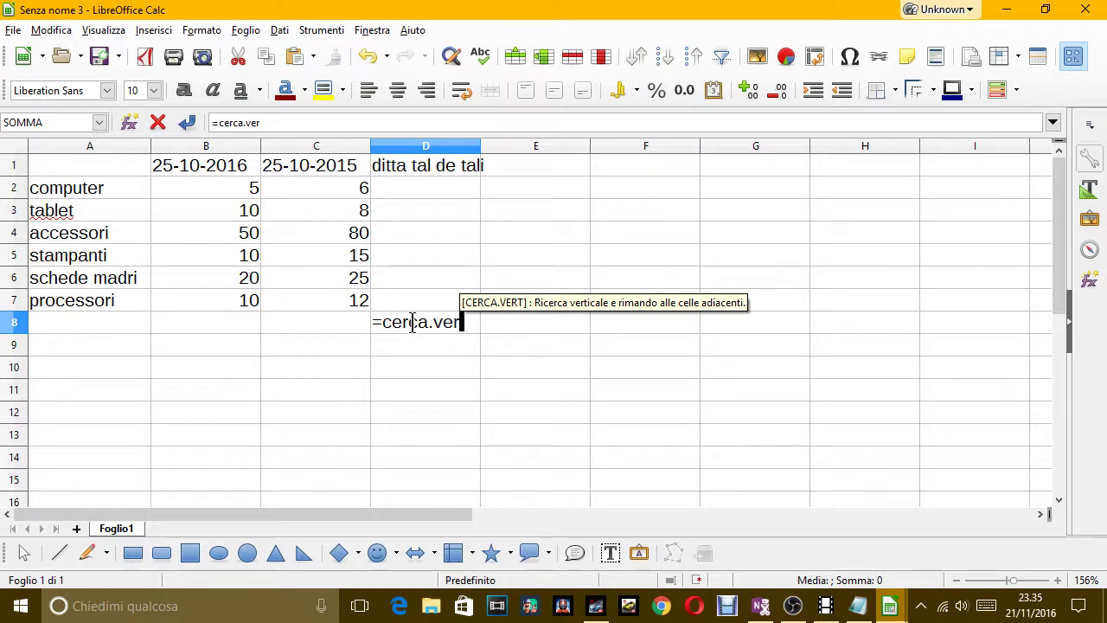
{"action": "type", "text": "("}
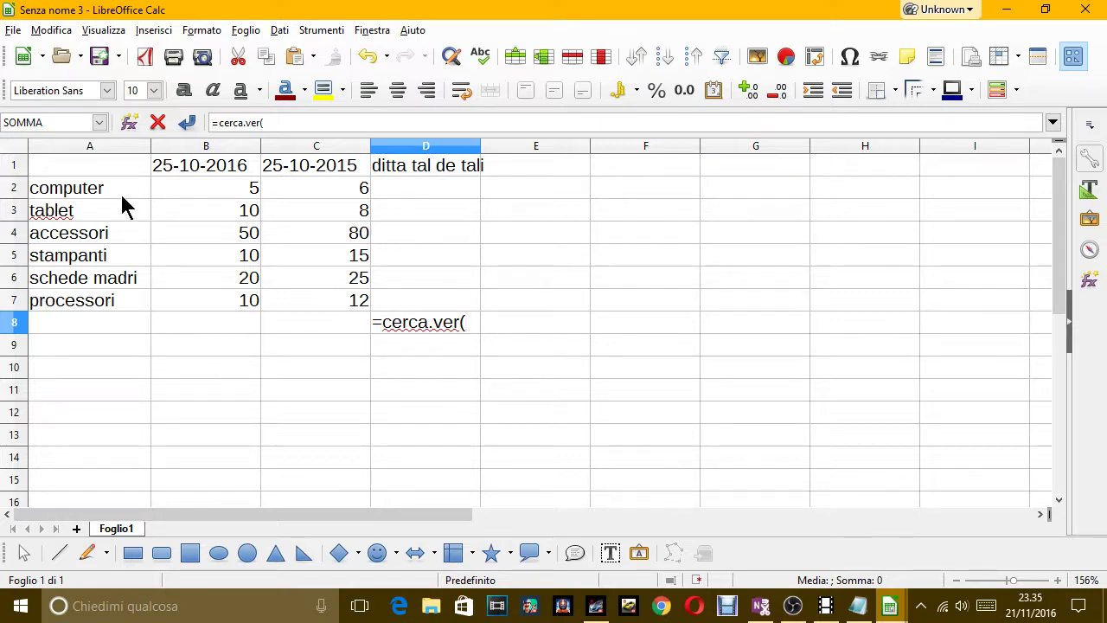
{"action": "left_click_drag", "start_coordinate": [106, 184], "coordinate": [125, 302]}
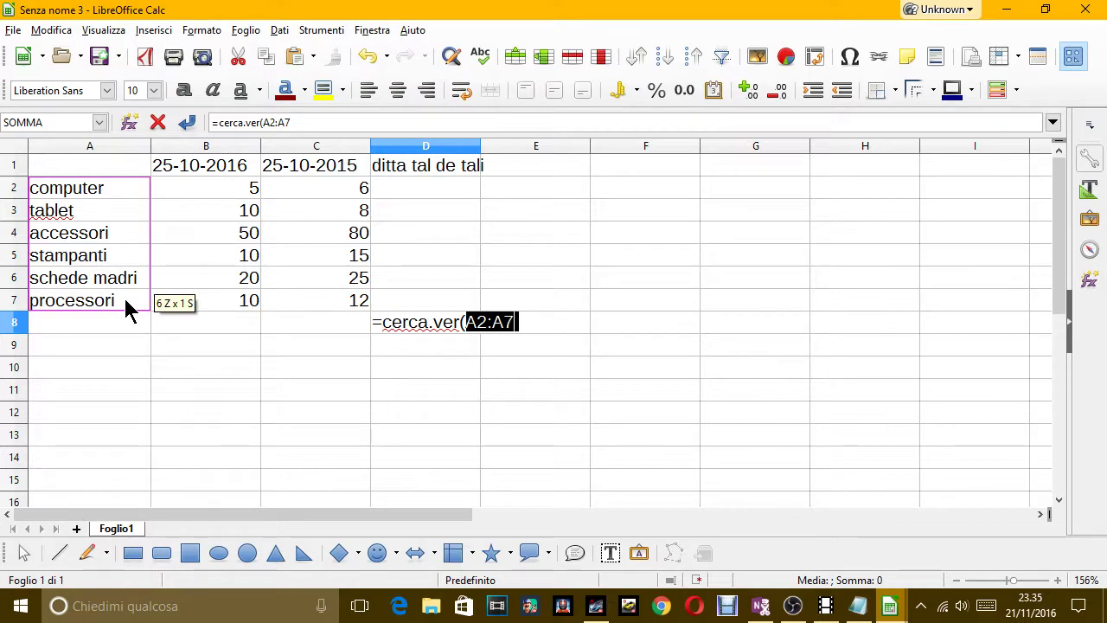
{"action": "type", "text": ";"}
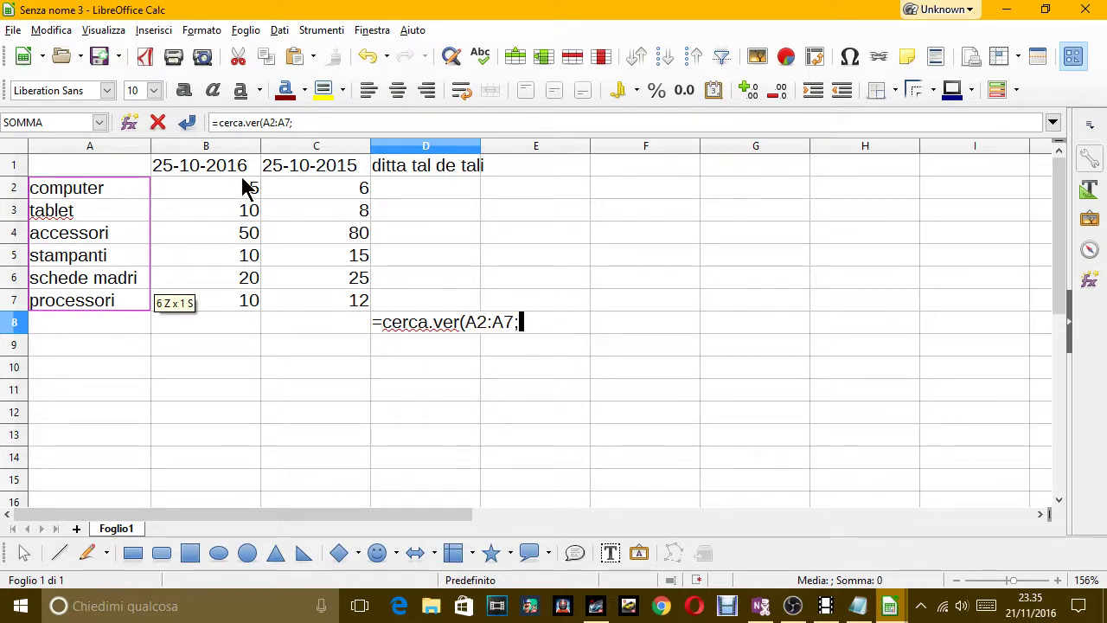
{"action": "left_click_drag", "start_coordinate": [245, 186], "coordinate": [247, 298]}
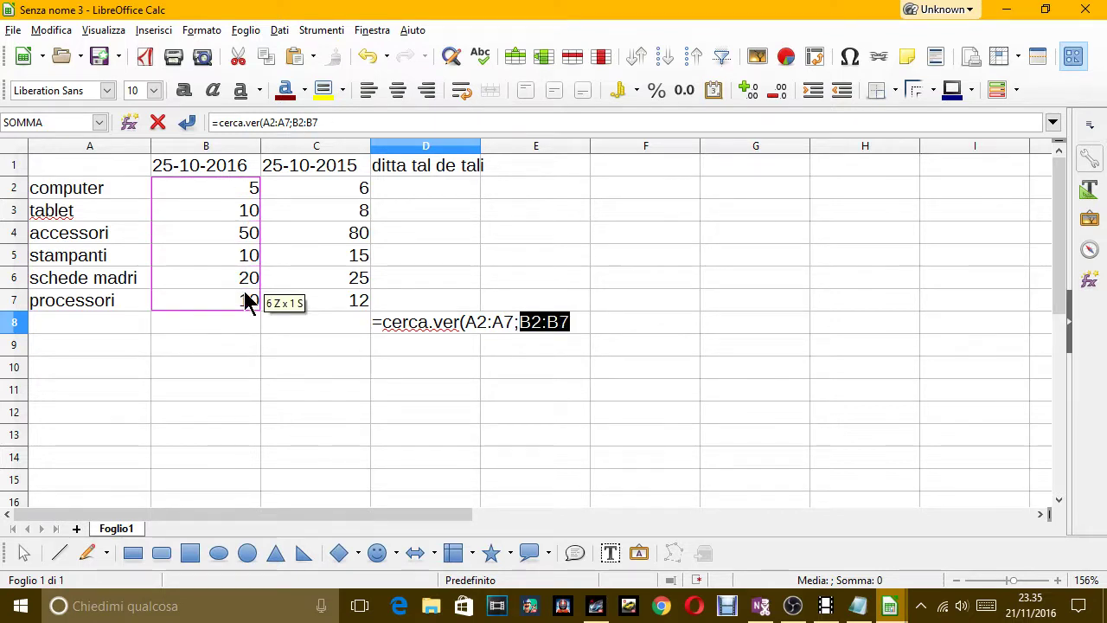
{"action": "type", "text": ")"}
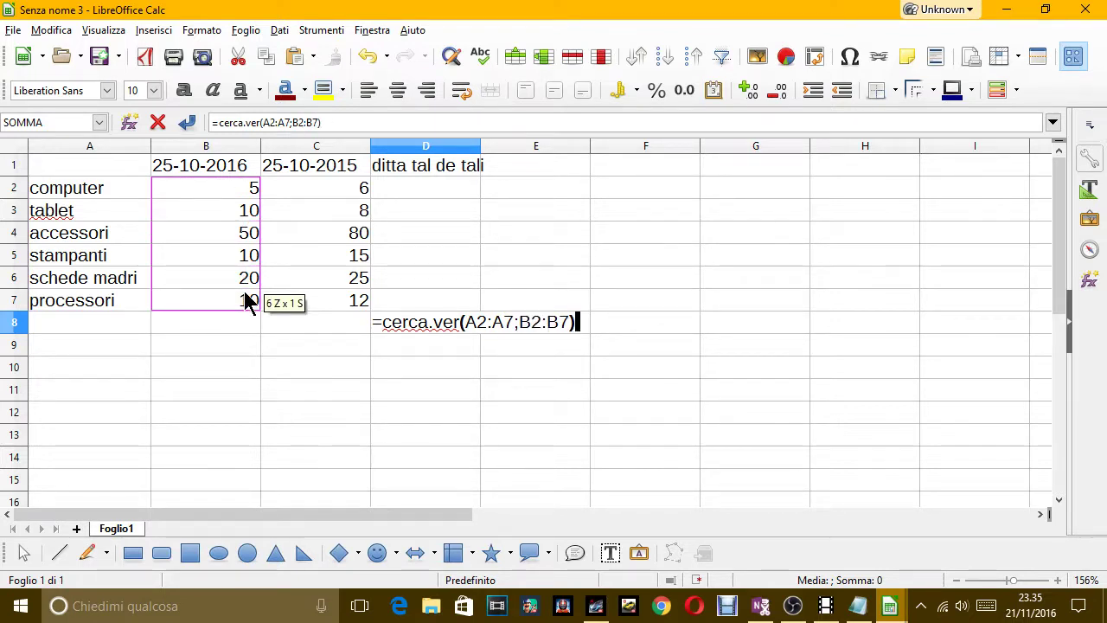
{"action": "key", "text": "Return"}
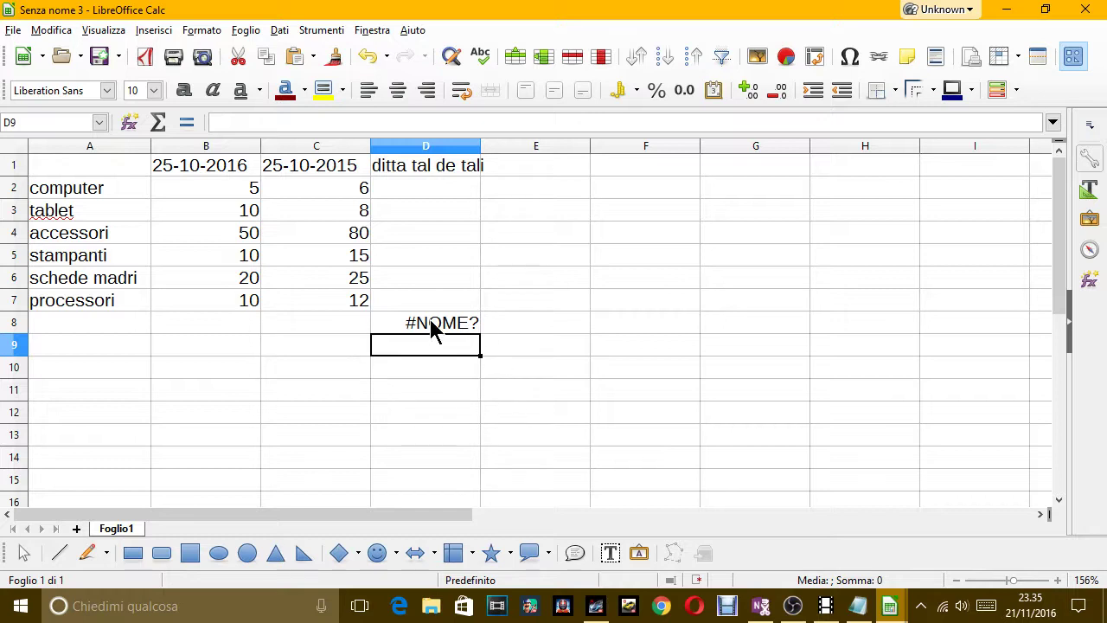
{"action": "left_click", "coordinate": [430, 319]}
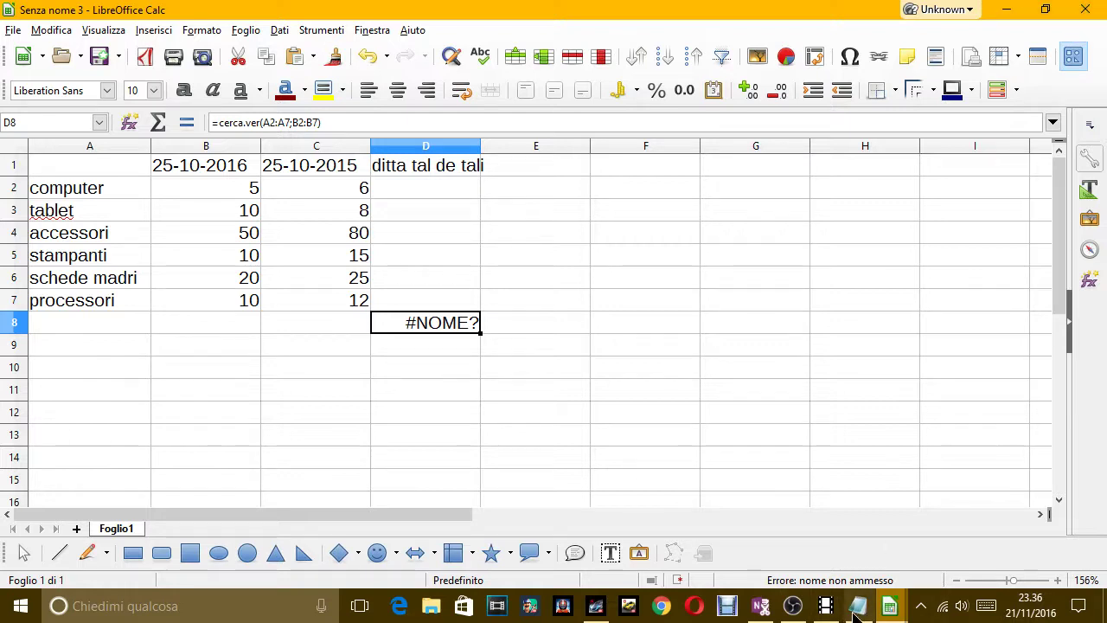
{"action": "left_click", "coordinate": [920, 606]}
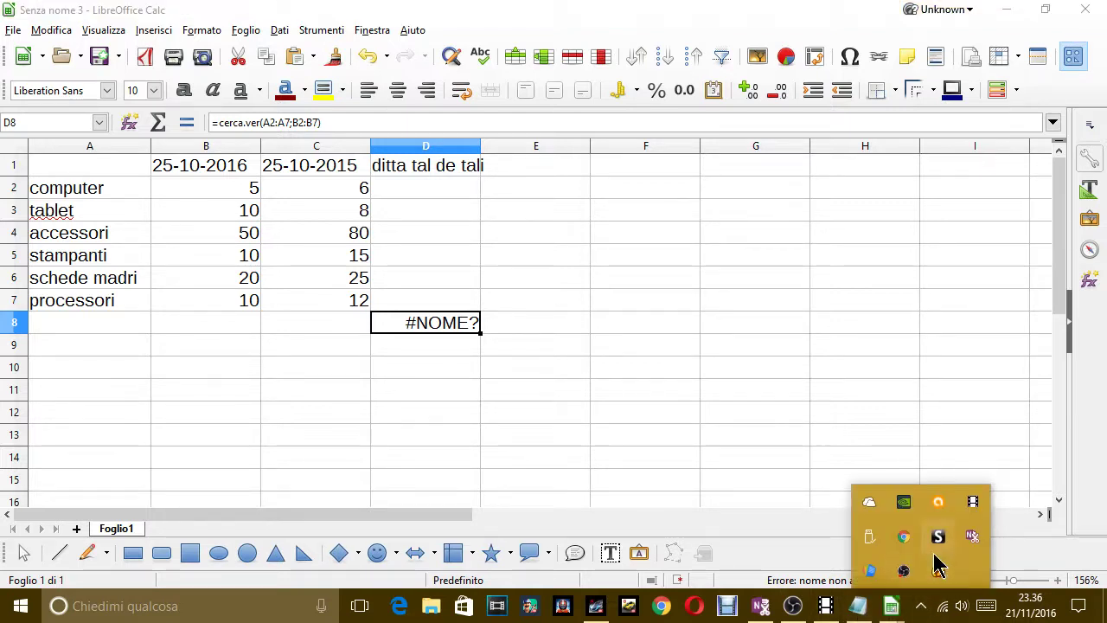
{"action": "right_click", "coordinate": [905, 569]}
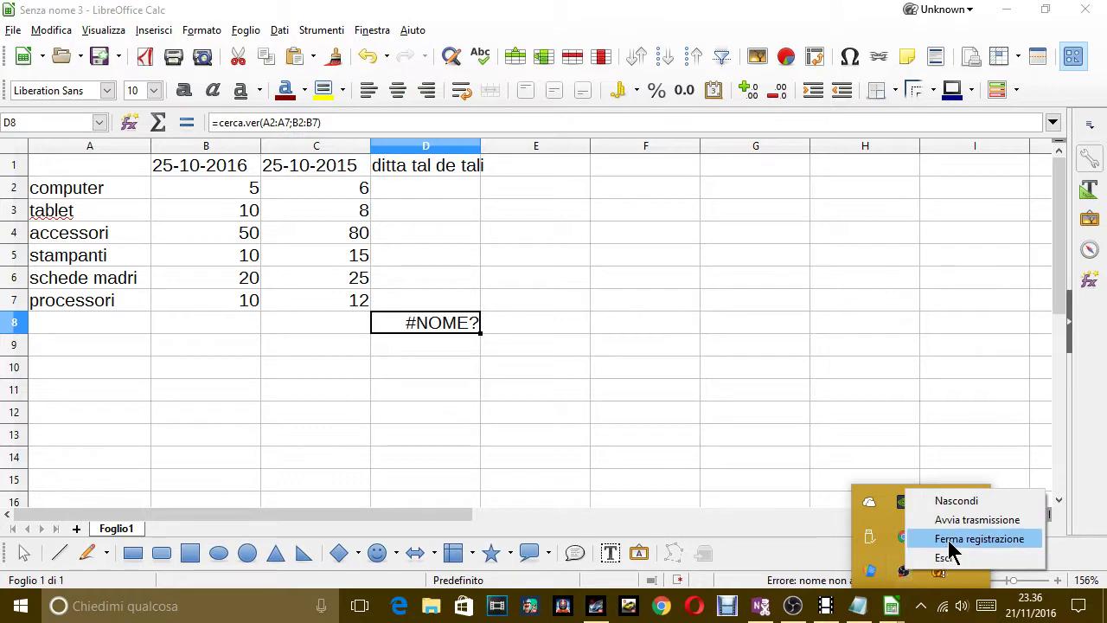